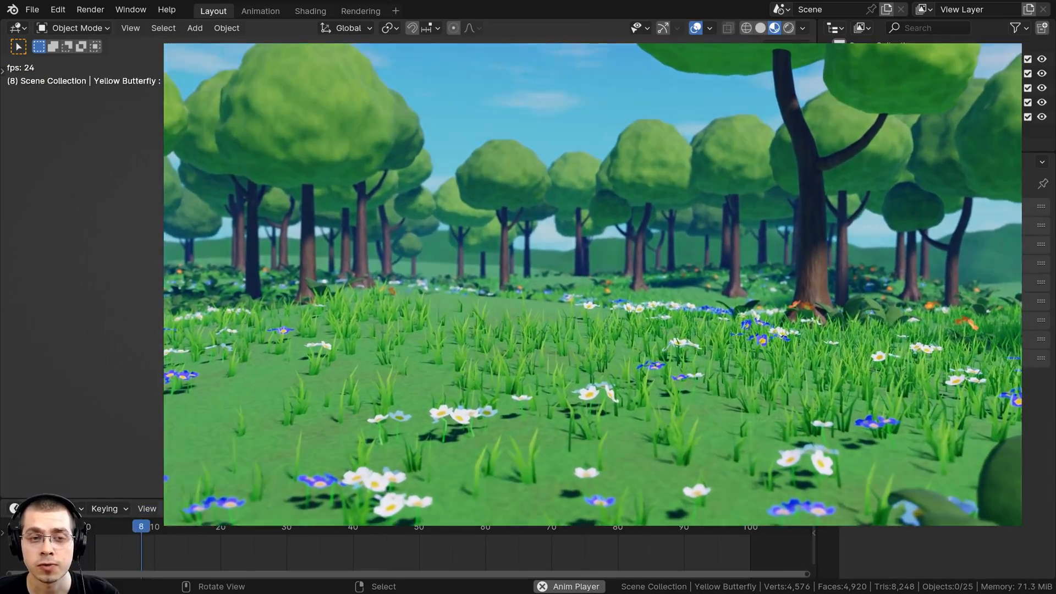
Play back the butterfly flight animation and return the timeline to frame 8
{"action": "key", "text": "space"}
{"action": "key", "text": "space"}
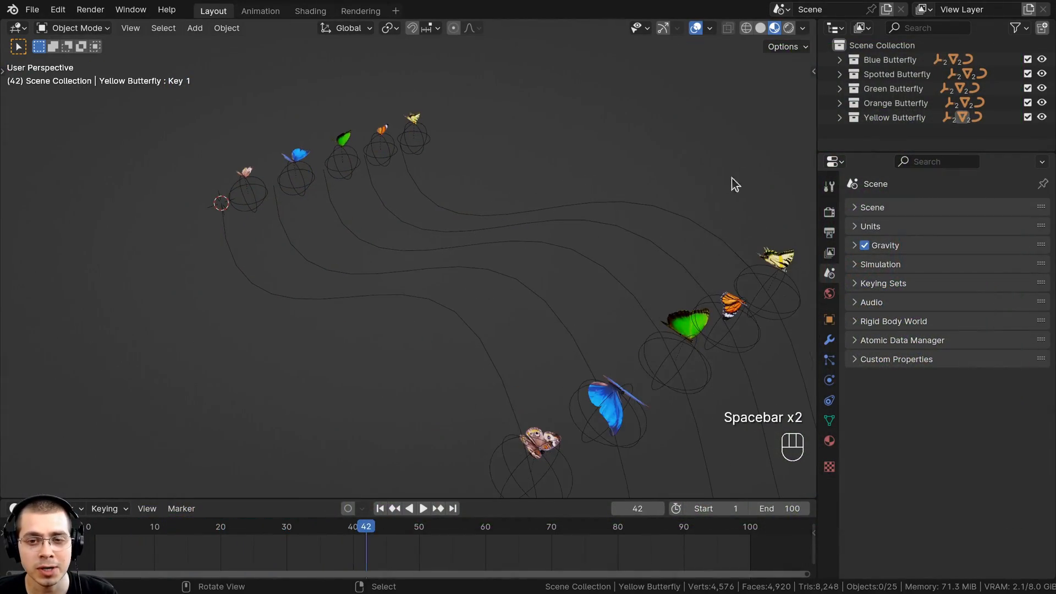
{"action": "left_click_drag", "start_coordinate": [331, 542], "coordinate": [94, 542]}
{"action": "key", "text": "space"}
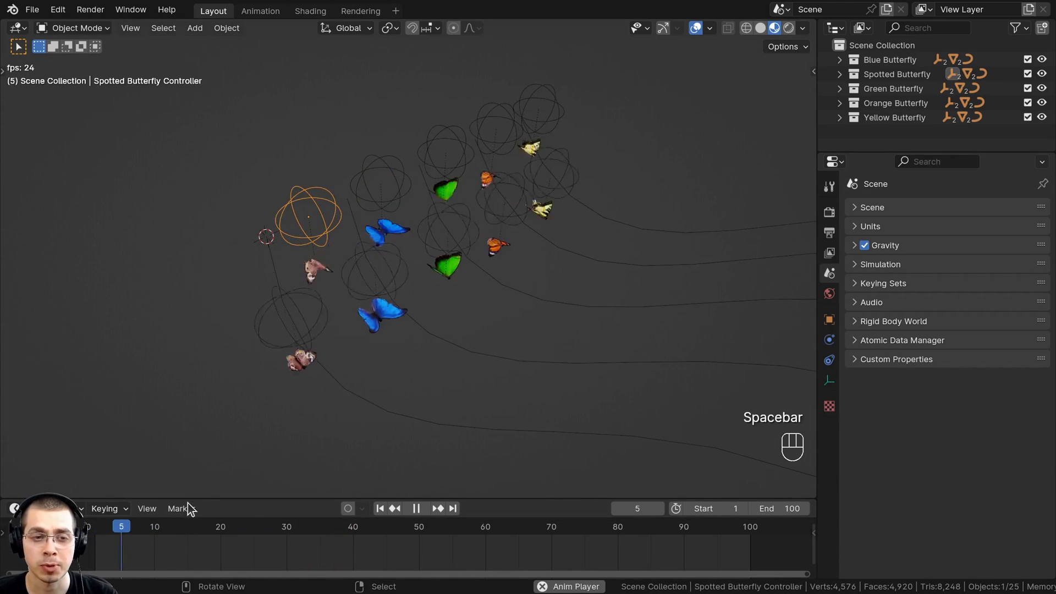
{"action": "key", "text": "space"}
{"action": "left_click_drag", "start_coordinate": [184, 548], "coordinate": [142, 546]}
Inspect the nearer row of butterflies by selecting the spotted, blue, green, orange and yellow ones one at a time
{"action": "middle_click_drag", "start_coordinate": [258, 432], "coordinate": [339, 356]}
{"action": "scroll", "coordinate": [339, 337], "scroll_direction": "up", "scroll_amount": 2}
{"action": "middle_click_drag", "start_coordinate": [292, 318], "coordinate": [248, 309], "text": "shift"}
{"action": "right_click_drag", "start_coordinate": [194, 347], "coordinate": [200, 348]}
{"action": "right_click", "coordinate": [327, 334]}
{"action": "right_click_drag", "start_coordinate": [478, 312], "coordinate": [481, 313]}
{"action": "right_click", "coordinate": [610, 310]}
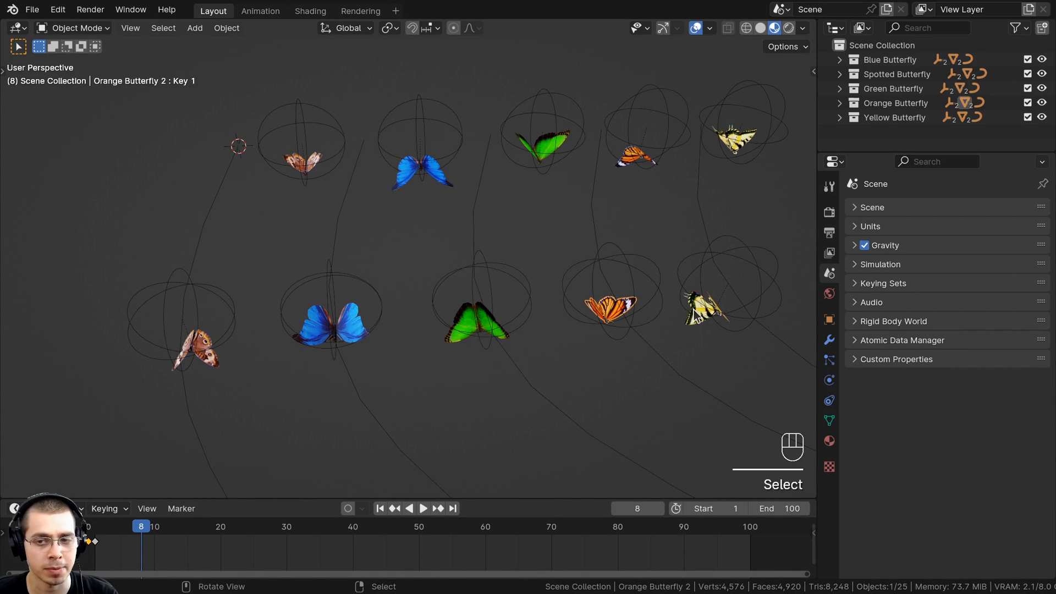
{"action": "right_click", "coordinate": [697, 311]}
Enlarge the Outliner area and go through the Blue, Green, Orange and Yellow Butterfly collections
{"action": "left_click_drag", "start_coordinate": [906, 153], "coordinate": [903, 222]}
{"action": "left_click", "coordinate": [840, 118]}
{"action": "left_click", "coordinate": [840, 118]}
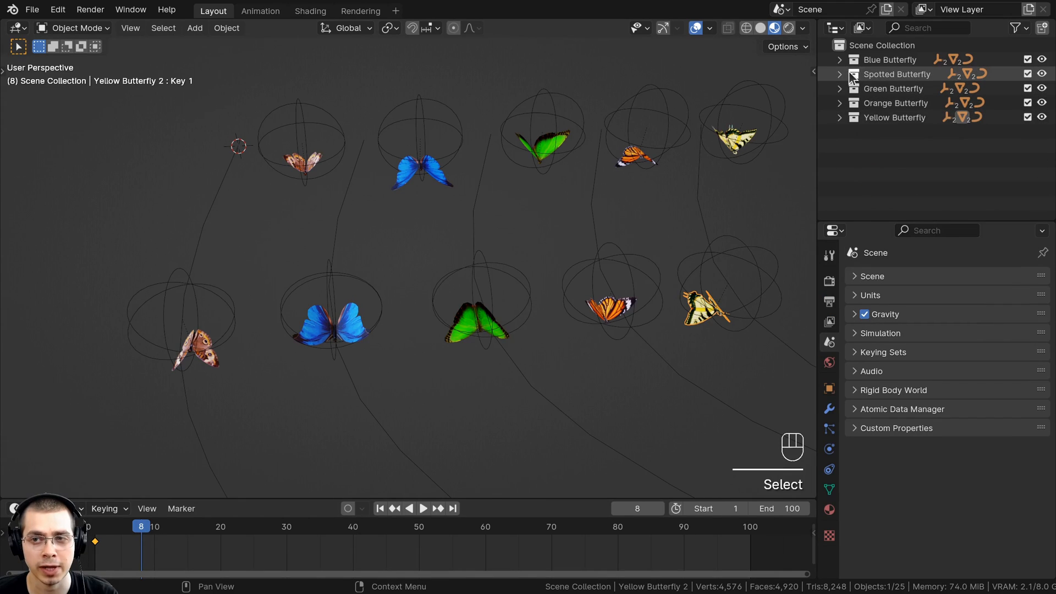
{"action": "left_click", "coordinate": [877, 60]}
{"action": "left_click", "coordinate": [886, 89]}
{"action": "left_click", "coordinate": [886, 103]}
{"action": "left_click", "coordinate": [887, 117]}
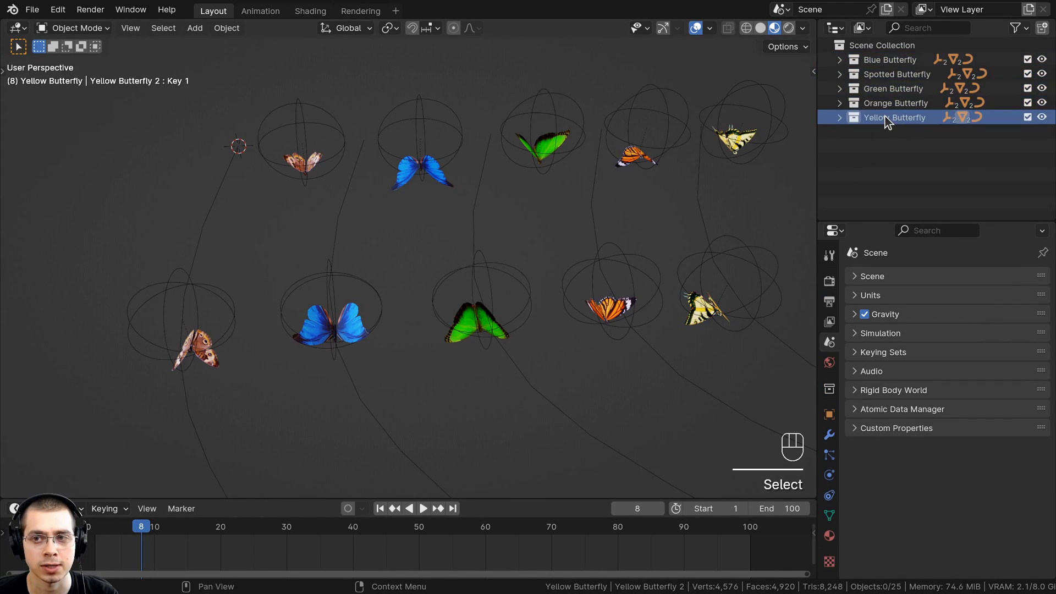
Clear the selection and compare the two spotted butterfly variants by selecting each of them
{"action": "middle_click_drag", "start_coordinate": [495, 220], "coordinate": [429, 204]}
{"action": "key", "text": "a"}
{"action": "key", "text": "a"}
{"action": "right_click", "coordinate": [420, 189]}
{"action": "right_click", "coordinate": [418, 185]}
{"action": "right_click", "coordinate": [381, 381]}
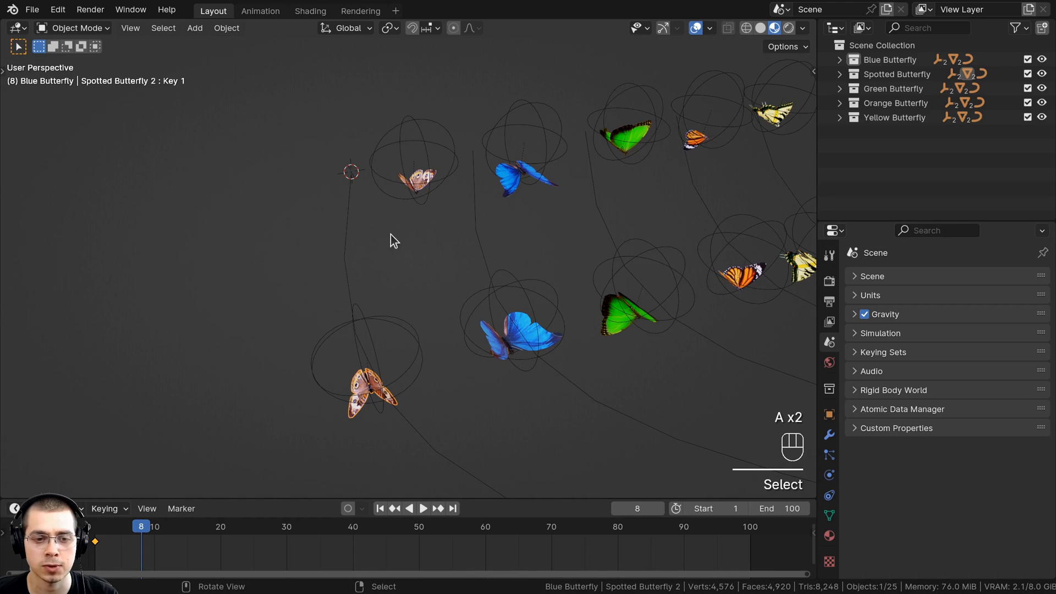
{"action": "right_click", "coordinate": [413, 188]}
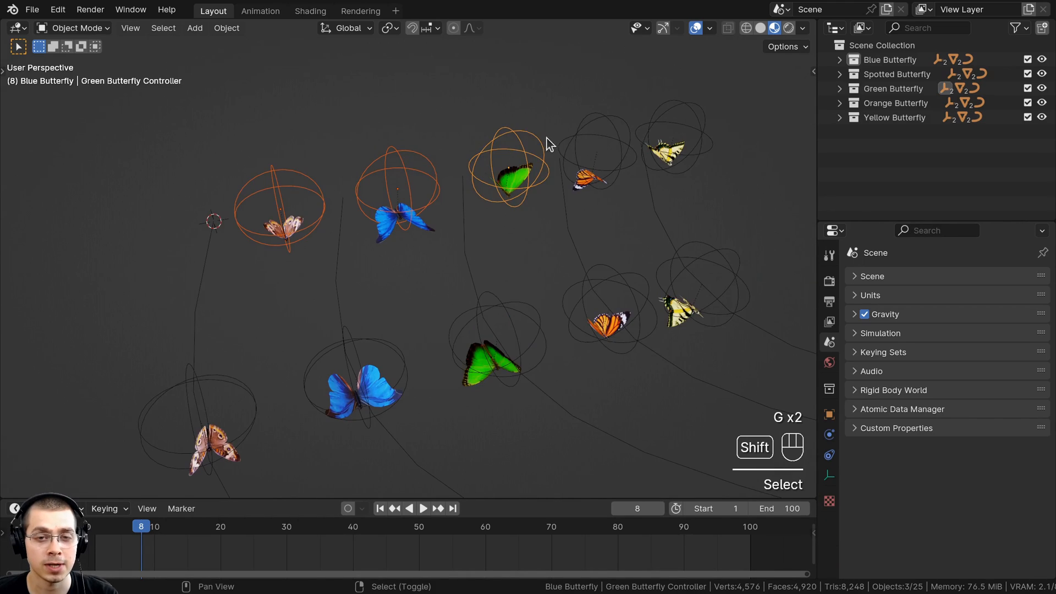
Add the orange and yellow butterfly controllers in the far row to the selected controllers
{"action": "right_click", "coordinate": [594, 128], "text": "shift"}
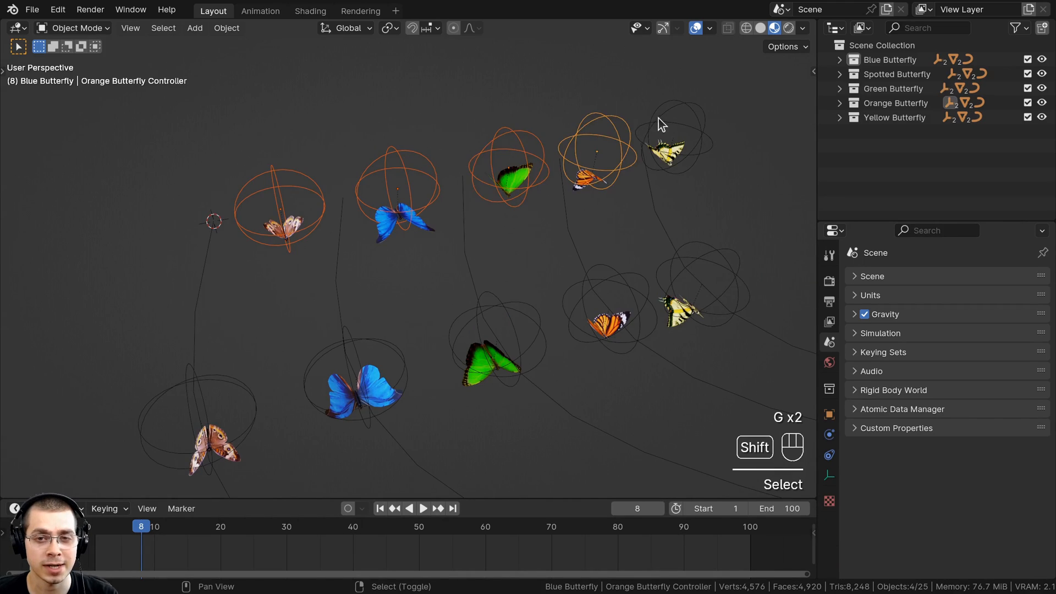
{"action": "right_click", "coordinate": [659, 118], "text": "shift"}
Select only the Spotted Butterfly Controller and try moving and rotating it
{"action": "right_click", "coordinate": [275, 184]}
{"action": "key", "text": "g"}
{"action": "right_click", "coordinate": [293, 155]}
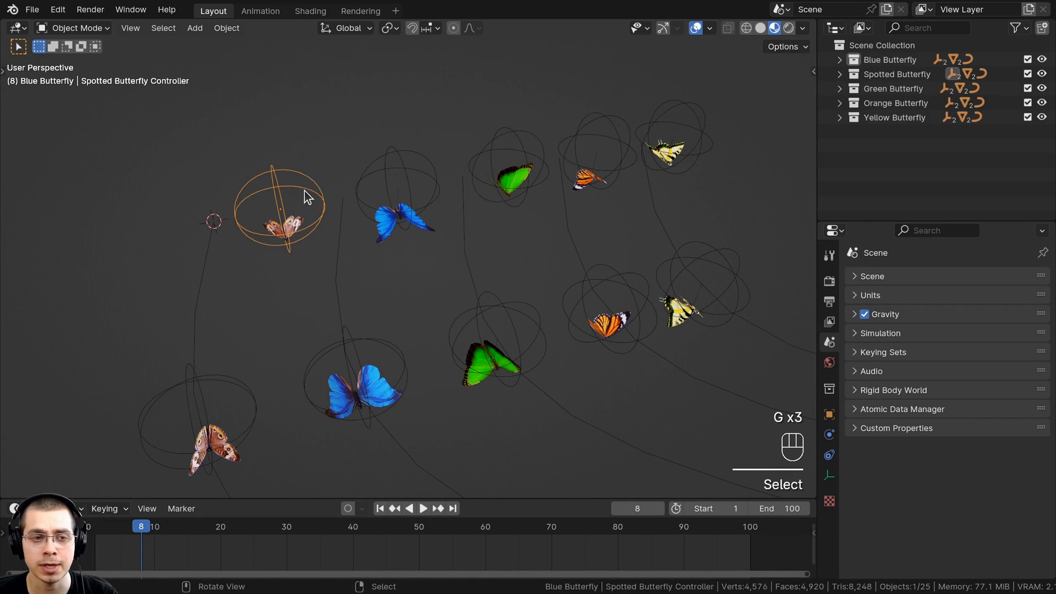
{"action": "key", "text": "r"}
{"action": "key", "text": "r"}
{"action": "left_click", "coordinate": [325, 207]}
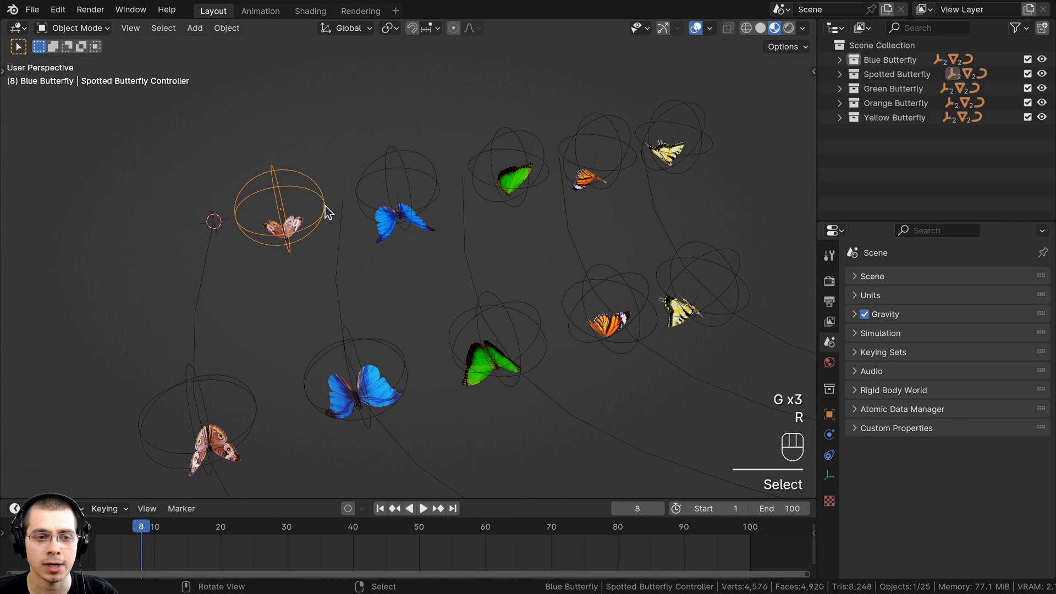
Play the animation and examine the spotted butterfly's flapping inside its controller up close
{"action": "key", "text": "space"}
{"action": "key", "text": "space"}
{"action": "middle_click_drag", "start_coordinate": [298, 217], "coordinate": [432, 193], "text": "shift"}
{"action": "scroll", "coordinate": [355, 240], "scroll_direction": "up", "scroll_amount": 5}
{"action": "key", "text": "space"}
{"action": "middle_click_drag", "start_coordinate": [355, 240], "coordinate": [340, 194], "text": "shift"}
{"action": "key", "text": "space"}
{"action": "key", "text": "space"}
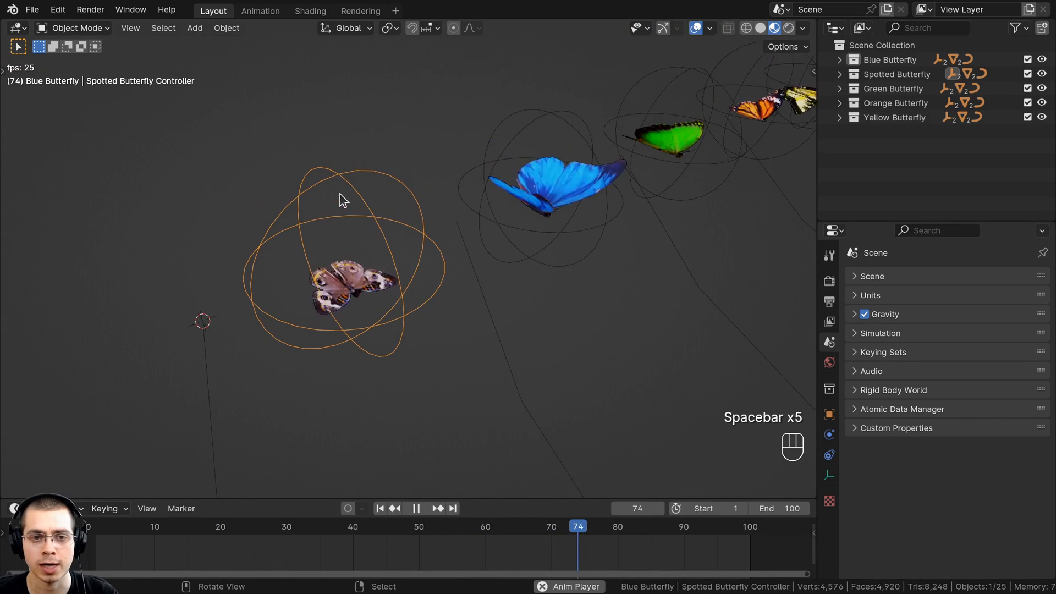
{"action": "key", "text": "space"}
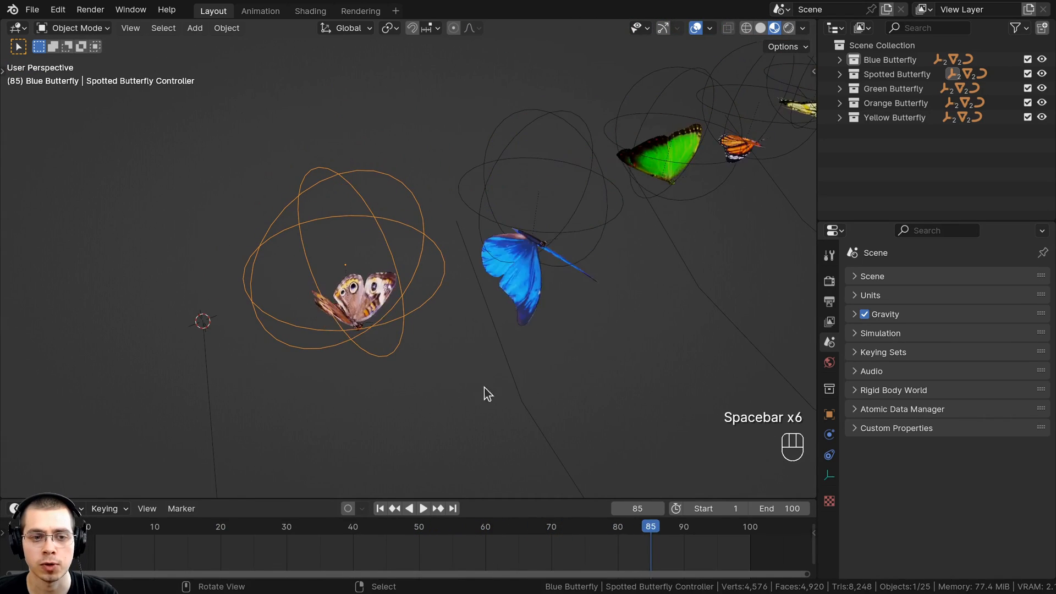
Select the spotted, blue, green and yellow butterfly path curves and play the flight along them
{"action": "scroll", "coordinate": [484, 388], "scroll_direction": "down", "scroll_amount": 2}
{"action": "middle_click_drag", "start_coordinate": [528, 528], "coordinate": [581, 528]}
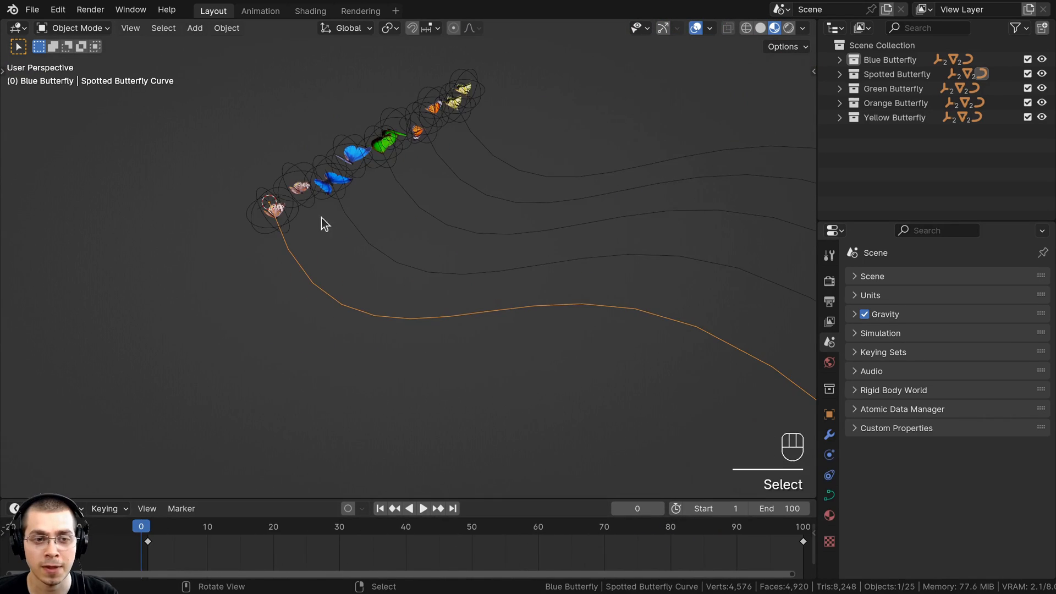
{"action": "right_click", "coordinate": [479, 147], "text": "shift"}
{"action": "key", "text": "b"}
{"action": "left_click_drag", "start_coordinate": [434, 170], "coordinate": [427, 375]}
{"action": "key", "text": "space"}
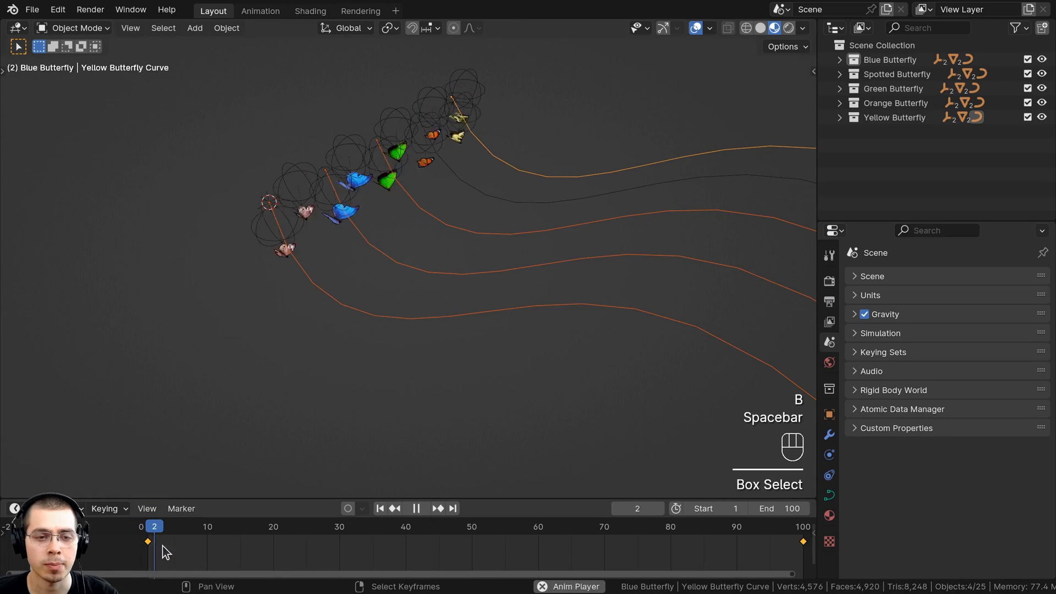
{"action": "key", "text": "space"}
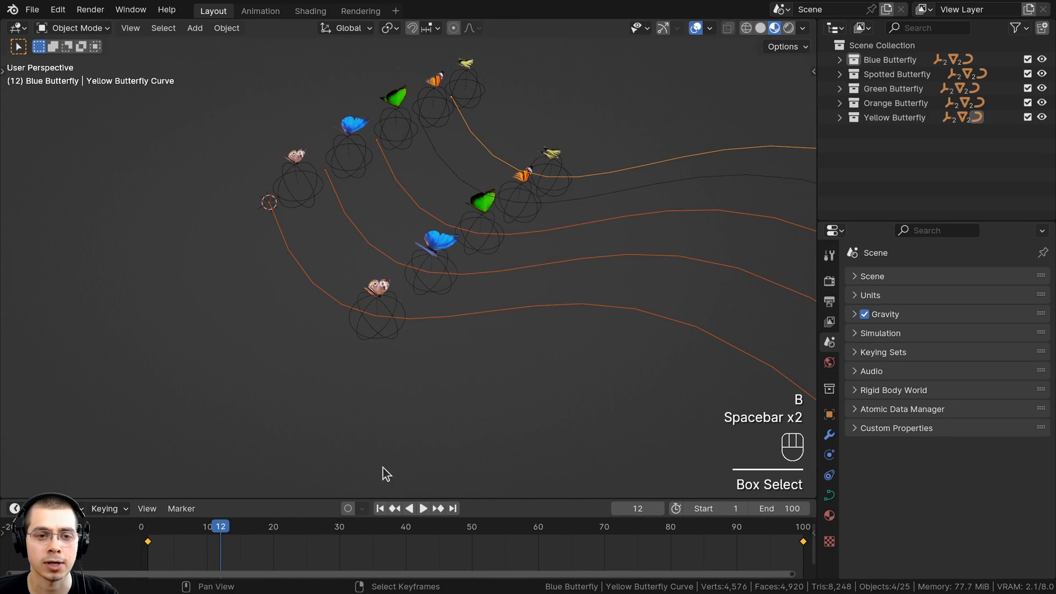
{"action": "key", "text": "Tab"}
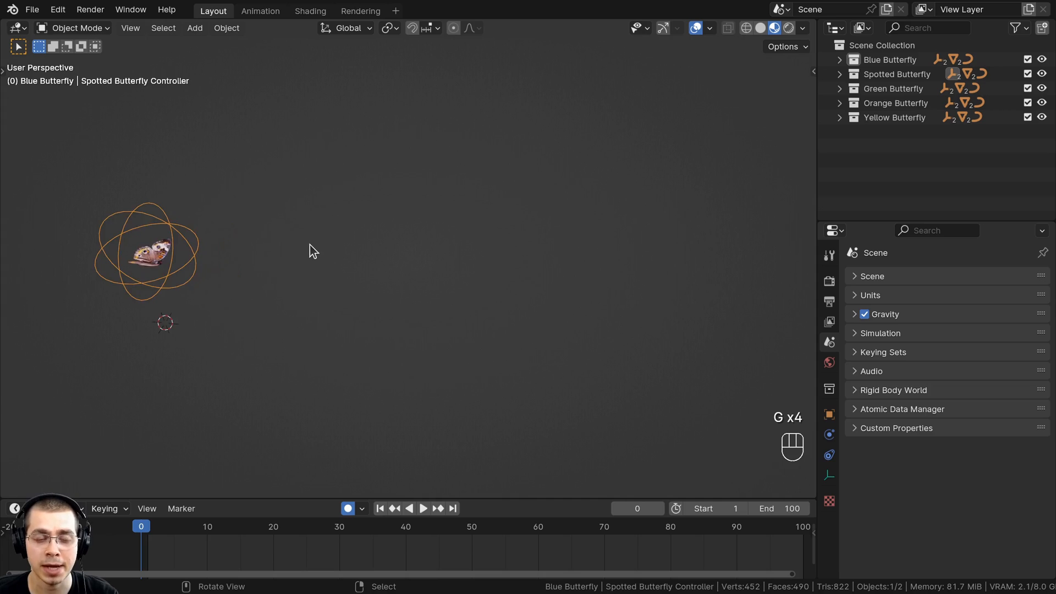
{"action": "key", "text": "g"}
{"action": "left_click", "coordinate": [188, 234]}
{"action": "key", "text": "g"}
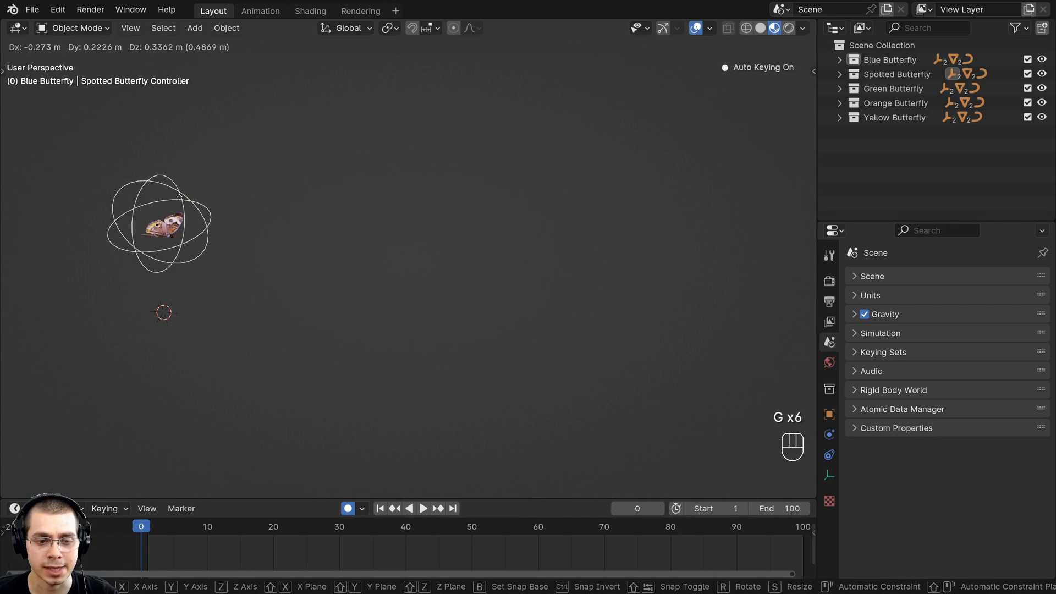
{"action": "left_click", "coordinate": [174, 210]}
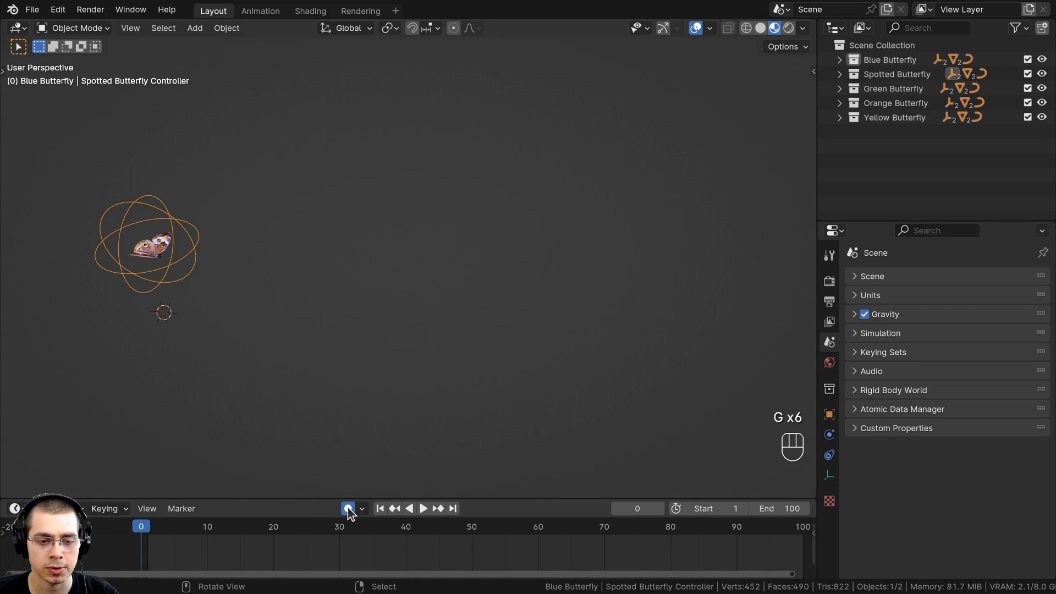
Move and rotate the Spotted Butterfly Controller at frame 0 with auto keying to key its starting pose
{"action": "middle_click_drag", "start_coordinate": [348, 508], "coordinate": [241, 242], "text": "shift"}
{"action": "key", "text": "g"}
{"action": "left_click", "coordinate": [97, 165]}
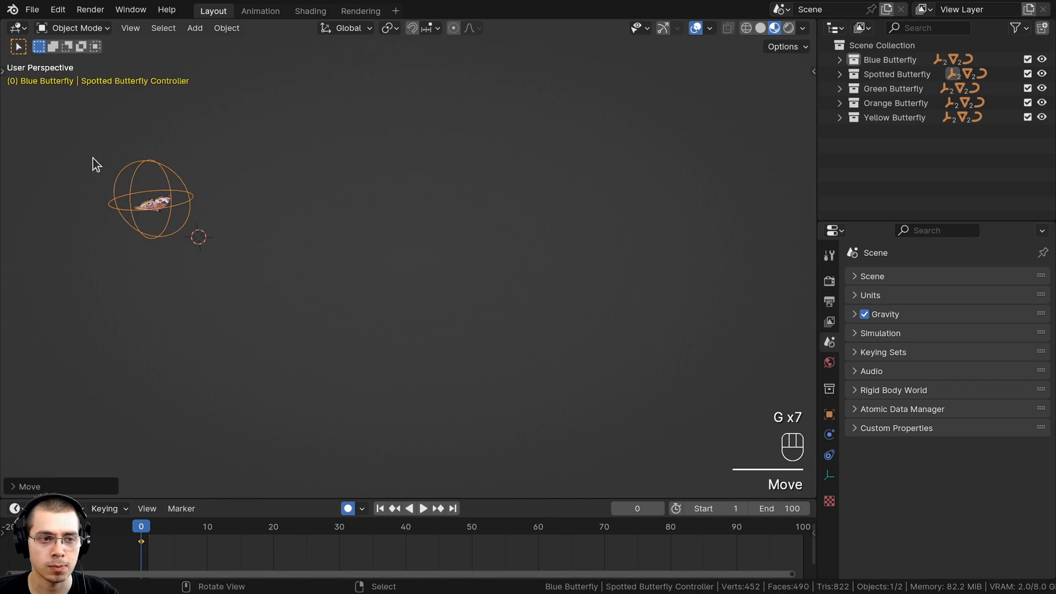
{"action": "key", "text": "g"}
{"action": "left_click", "coordinate": [122, 228]}
{"action": "key", "text": "r"}
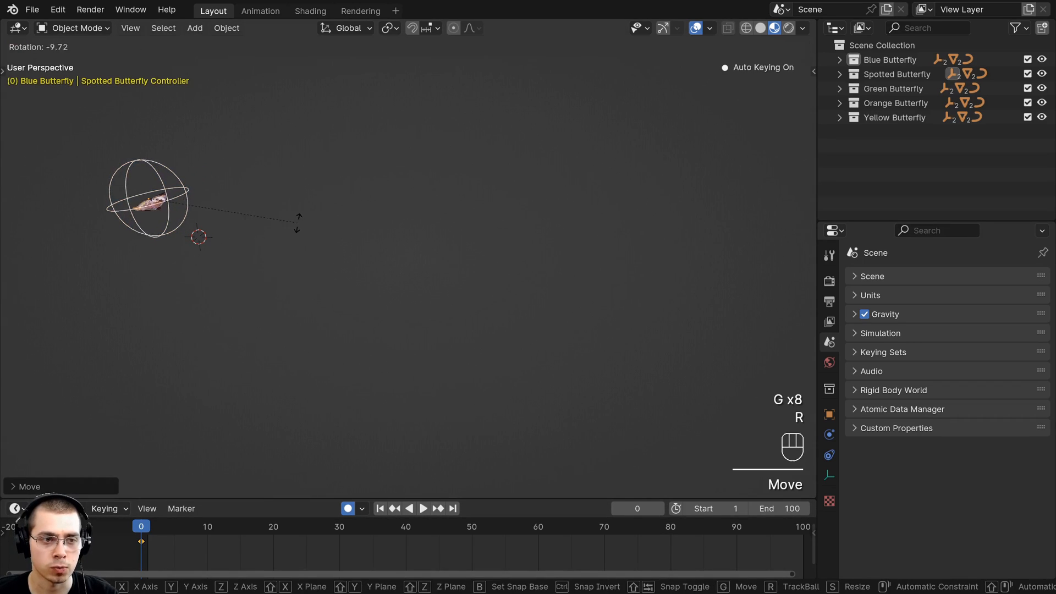
{"action": "key", "text": "s"}
{"action": "left_click", "coordinate": [306, 248]}
At frame 90, move the Spotted Butterfly Controller about 15.6 m across the view to key its end position
{"action": "left_click_drag", "start_coordinate": [149, 534], "coordinate": [738, 541]}
{"action": "key", "text": "g"}
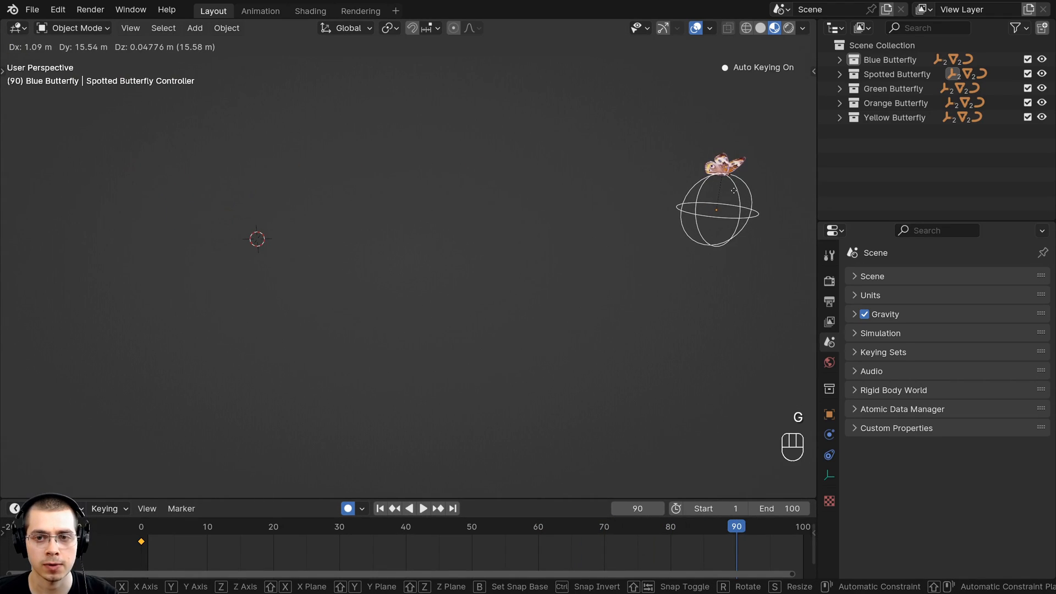
{"action": "left_click", "coordinate": [734, 191]}
Preview the motion and, at frame 21, raise and tilt the Spotted Butterfly Controller to key an intermediate pose
{"action": "left_click_drag", "start_coordinate": [738, 534], "coordinate": [238, 535]}
{"action": "key", "text": "space"}
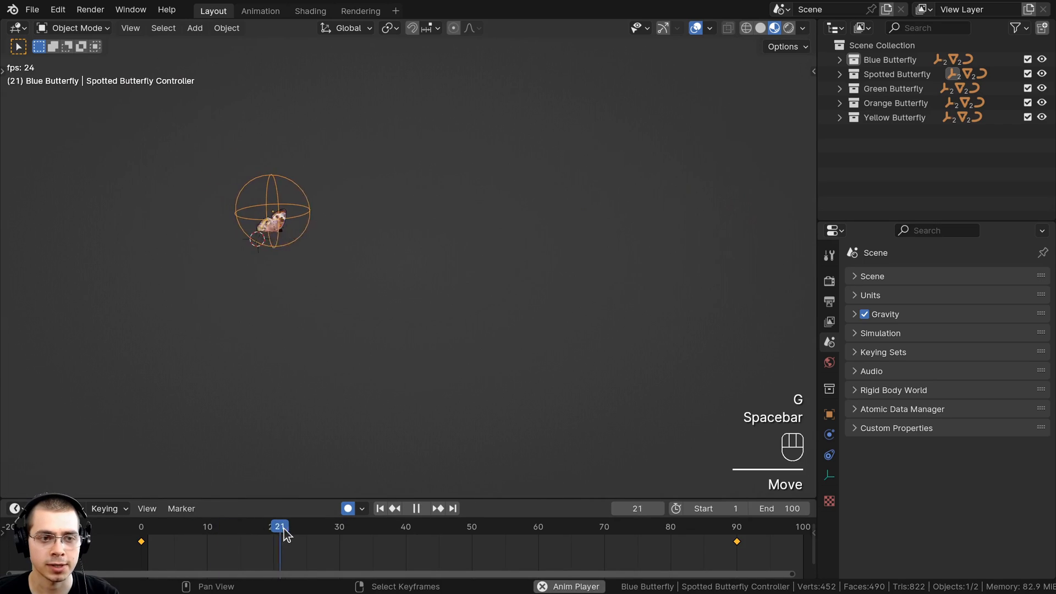
{"action": "key", "text": "space"}
{"action": "key", "text": "g"}
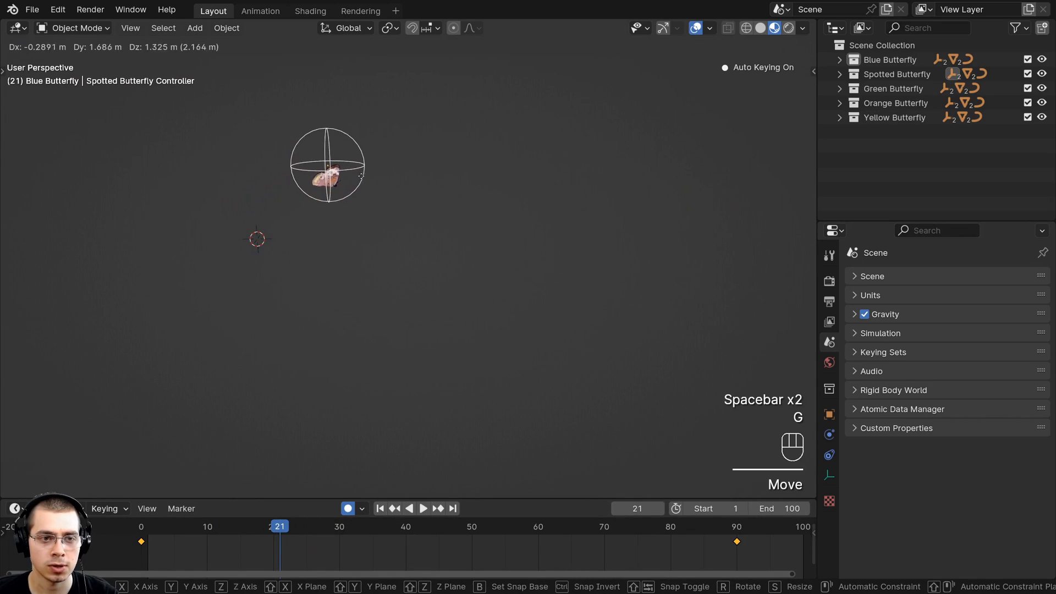
{"action": "key", "text": "r"}
{"action": "key", "text": "g"}
{"action": "left_click", "coordinate": [400, 166]}
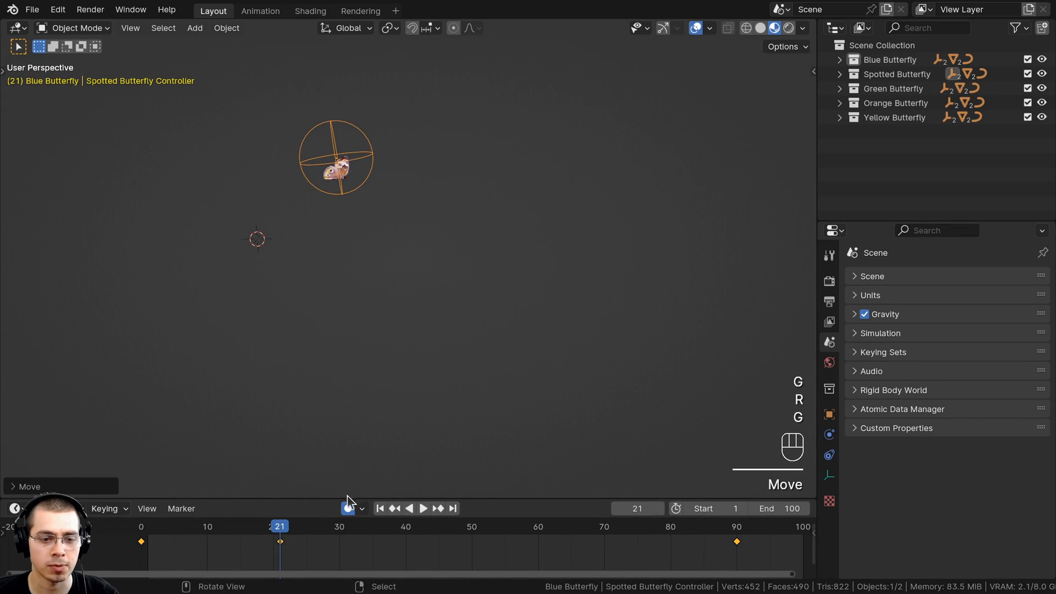
Rotate and move the Spotted Butterfly Controller at frame 43 to key another pose, and play the result
{"action": "left_click_drag", "start_coordinate": [339, 524], "coordinate": [118, 555]}
{"action": "key", "text": "r"}
{"action": "left_click", "coordinate": [552, 287]}
{"action": "key", "text": "g"}
{"action": "left_click", "coordinate": [557, 366]}
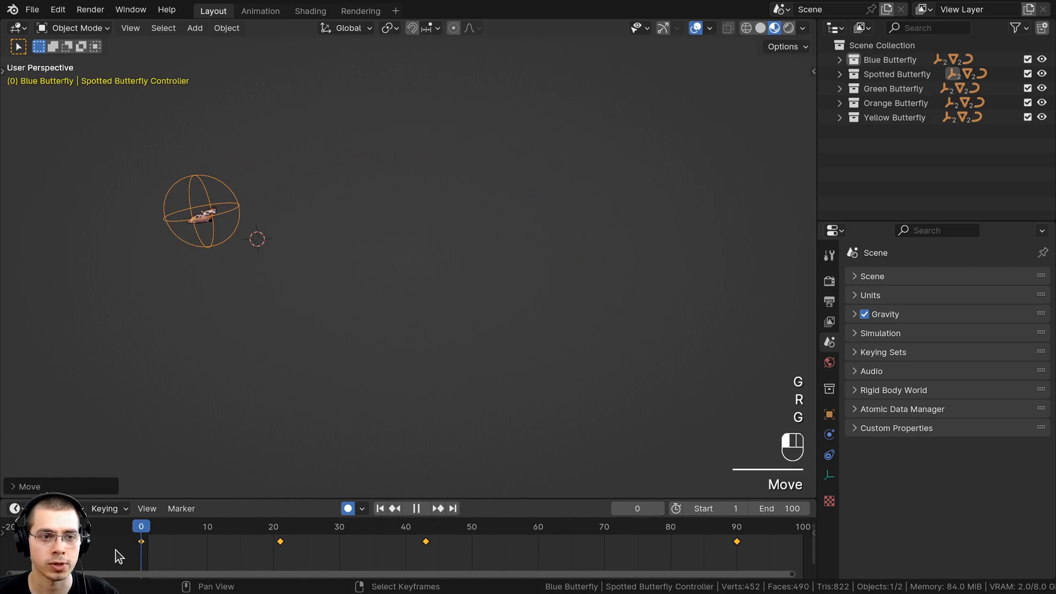
{"action": "key", "text": "space"}
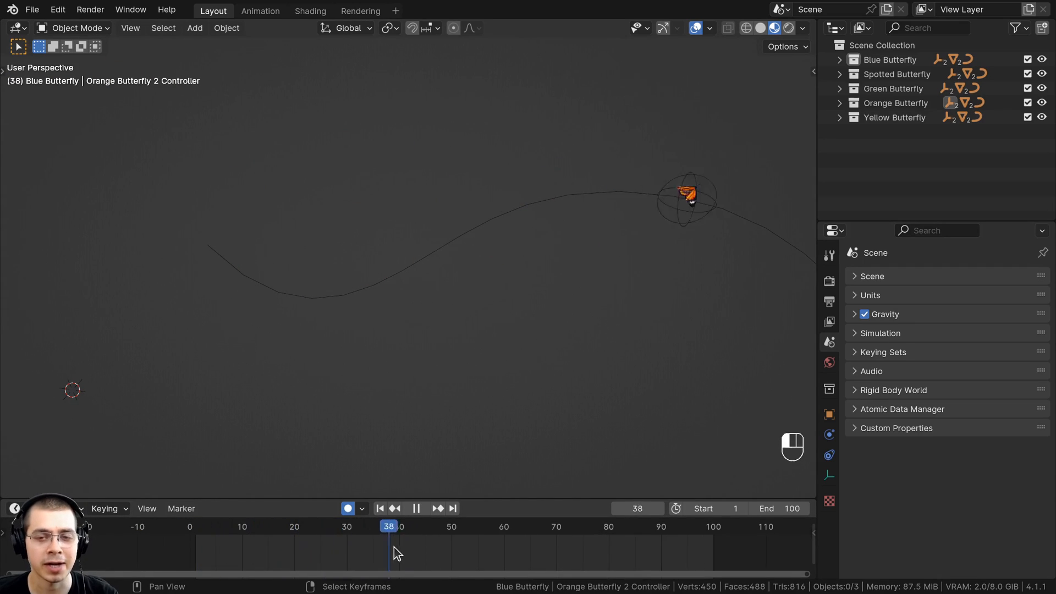
Select the Orange Butterfly Curve, play the orange butterfly's flight along it and return to frame 1
{"action": "left_click_drag", "start_coordinate": [394, 547], "coordinate": [258, 539]}
{"action": "key", "text": "space"}
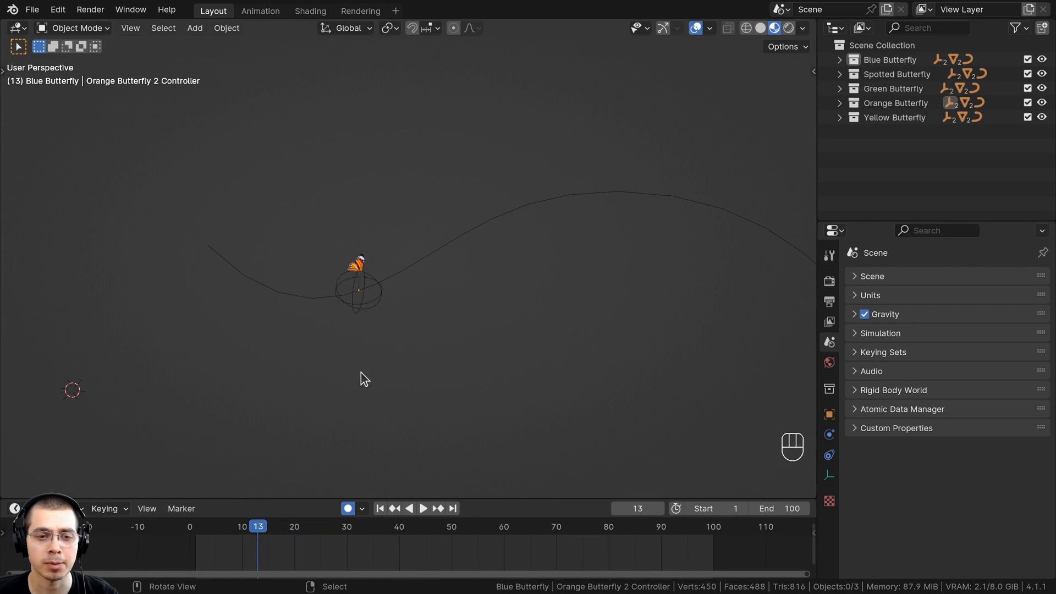
{"action": "left_click", "coordinate": [416, 264]}
{"action": "key", "text": "space"}
{"action": "key", "text": "space"}
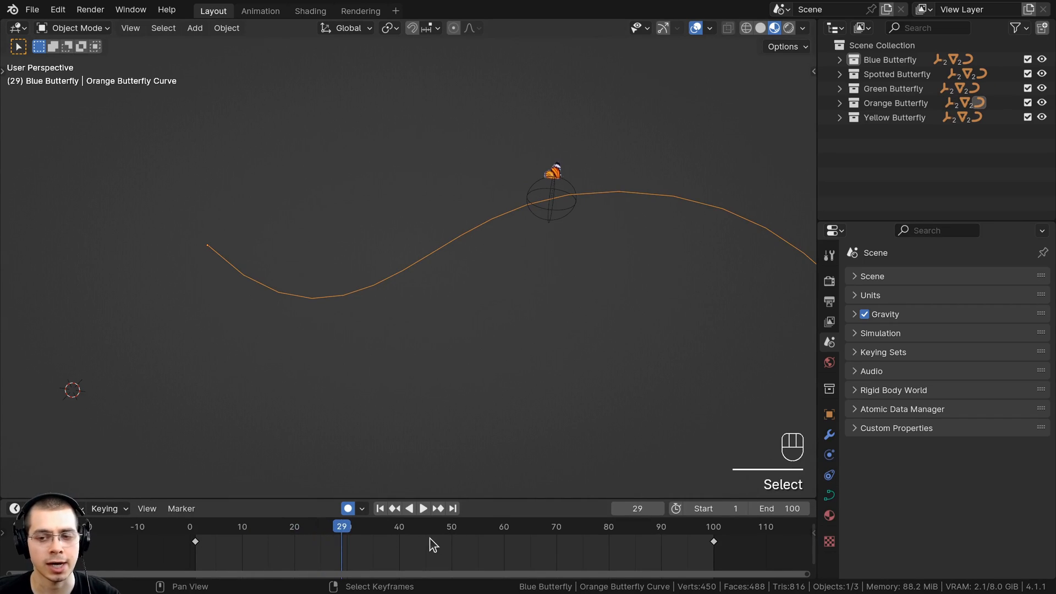
{"action": "scroll", "coordinate": [430, 536], "scroll_direction": "down", "scroll_amount": 3}
{"action": "left_click_drag", "start_coordinate": [358, 538], "coordinate": [239, 539]}
{"action": "middle_click_drag", "start_coordinate": [312, 395], "coordinate": [324, 397], "text": "shift"}
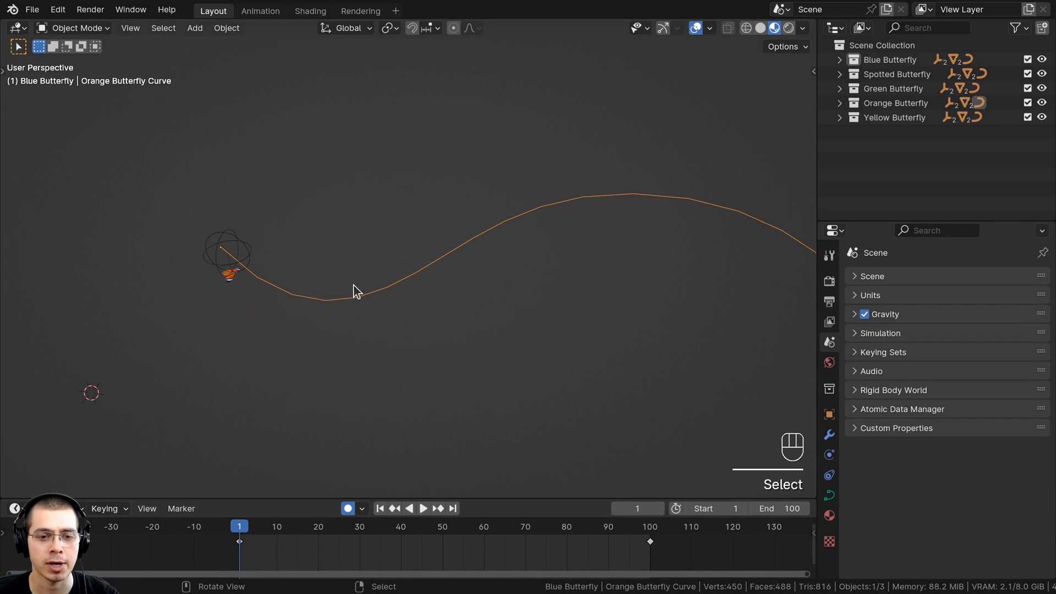
{"action": "scroll", "coordinate": [395, 287], "scroll_direction": "down", "scroll_amount": 2}
{"action": "key", "text": "g"}
{"action": "right_click", "coordinate": [425, 256]}
{"action": "middle_click_drag", "start_coordinate": [424, 256], "coordinate": [377, 254], "text": "shift"}
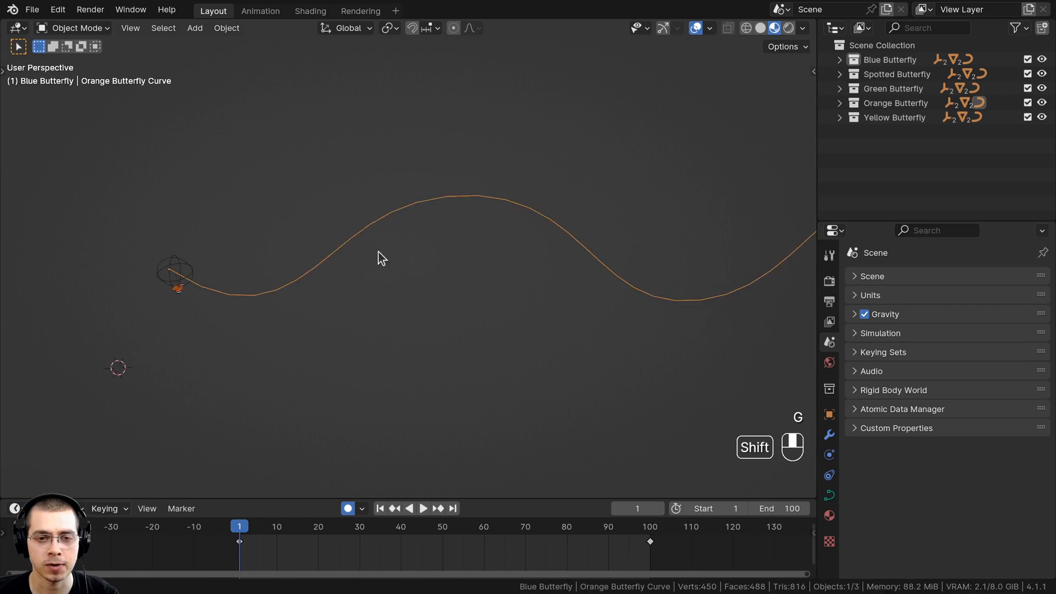
In Edit Mode, move and rotate the second control point of the Orange Butterfly Curve to reshape its first crest
{"action": "scroll", "coordinate": [474, 193], "scroll_direction": "down", "scroll_amount": 2}
{"action": "key", "text": "Tab"}
{"action": "right_click", "coordinate": [437, 217]}
{"action": "scroll", "coordinate": [458, 229], "scroll_direction": "down", "scroll_amount": 1}
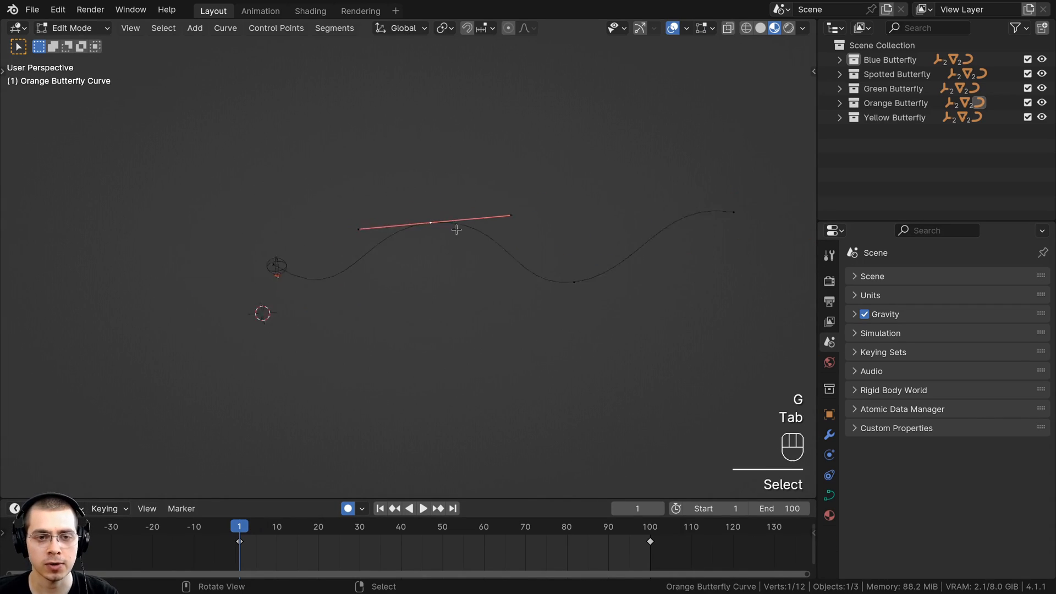
{"action": "middle_click_drag", "start_coordinate": [457, 229], "coordinate": [487, 341]}
{"action": "key", "text": "g"}
{"action": "left_click", "coordinate": [471, 248]}
{"action": "key", "text": "r"}
{"action": "left_click", "coordinate": [550, 124]}
Move the third control point and the end point of the Orange Butterfly Curve to new positions
{"action": "left_click", "coordinate": [542, 246]}
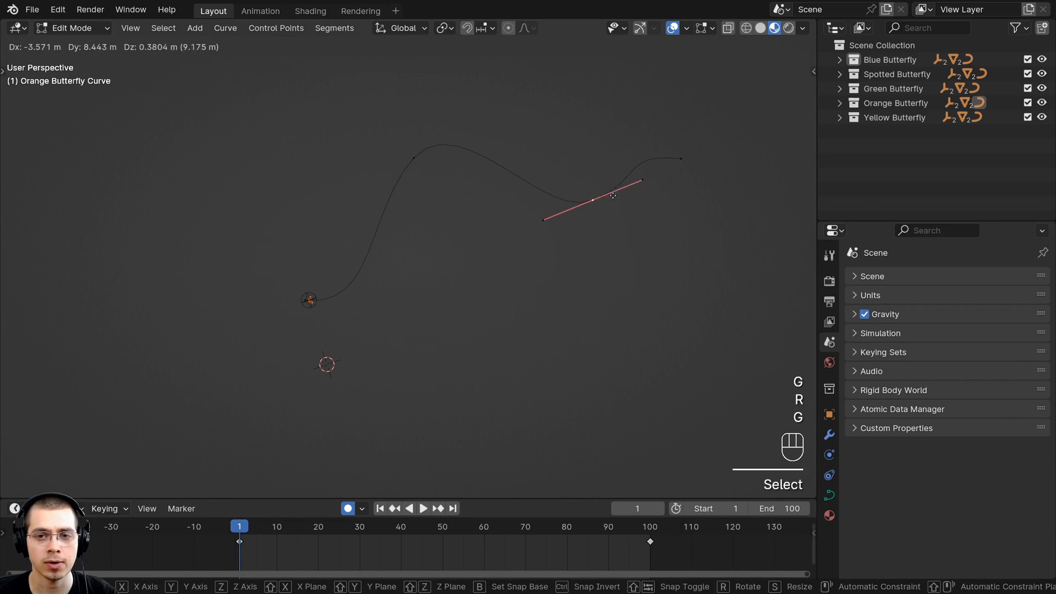
{"action": "key", "text": "g"}
{"action": "key", "text": "g"}
{"action": "left_click", "coordinate": [487, 398]}
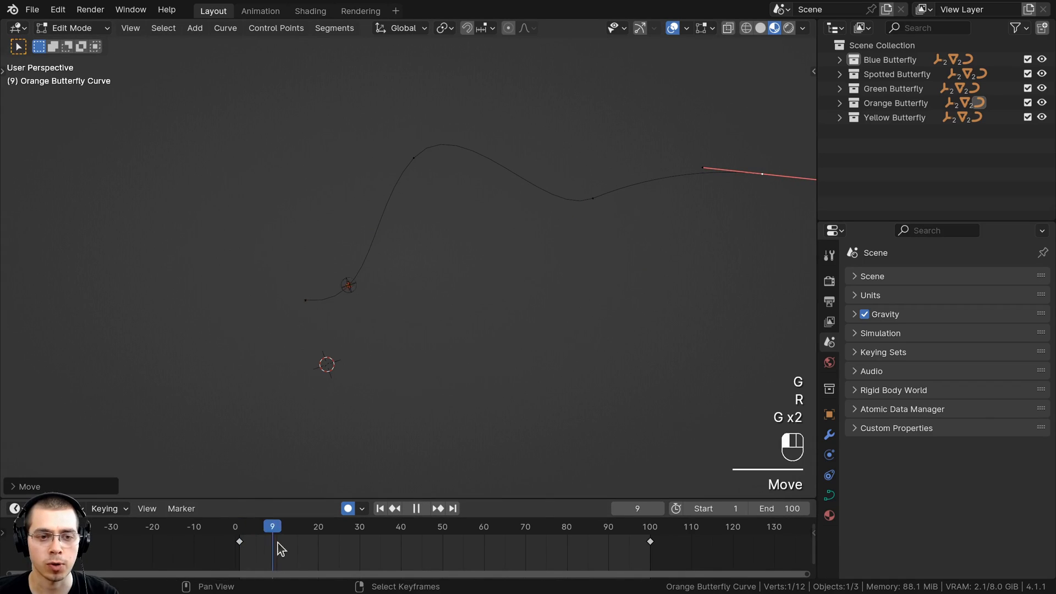
Start playback and reposition and rotate the curve's second control point while the orange butterfly is flying
{"action": "key", "text": "space"}
{"action": "right_click", "coordinate": [425, 166]}
{"action": "key", "text": "g"}
{"action": "left_click", "coordinate": [502, 337]}
{"action": "key", "text": "r"}
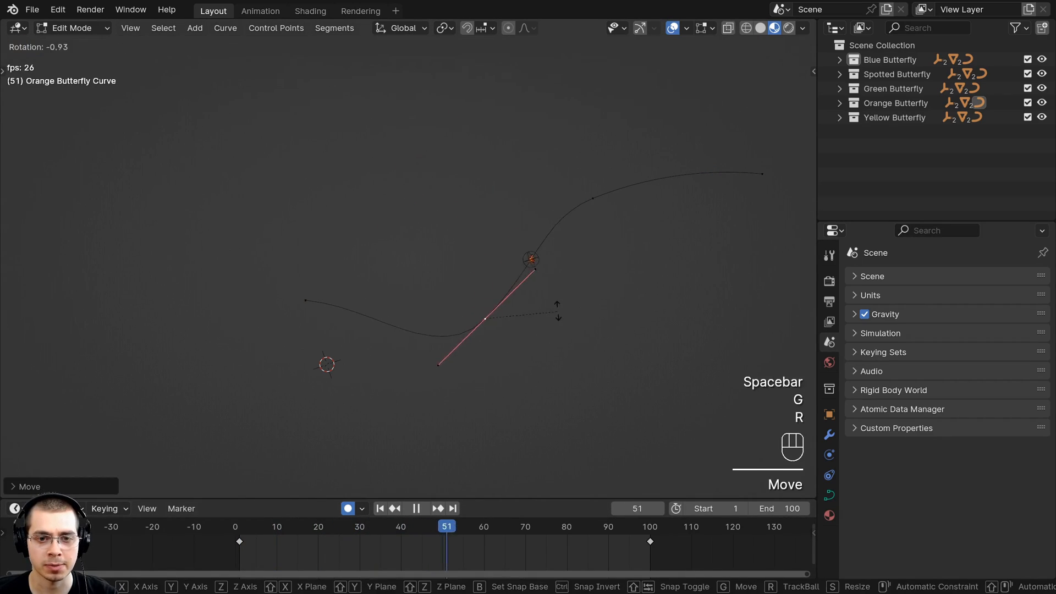
{"action": "left_click", "coordinate": [551, 269]}
{"action": "key", "text": "g"}
{"action": "left_click", "coordinate": [512, 144]}
Move the Orange Butterfly Curve's third control point during playback, return to Object Mode and stop the playback
{"action": "left_click", "coordinate": [592, 198]}
{"action": "key", "text": "g"}
{"action": "key", "text": "g"}
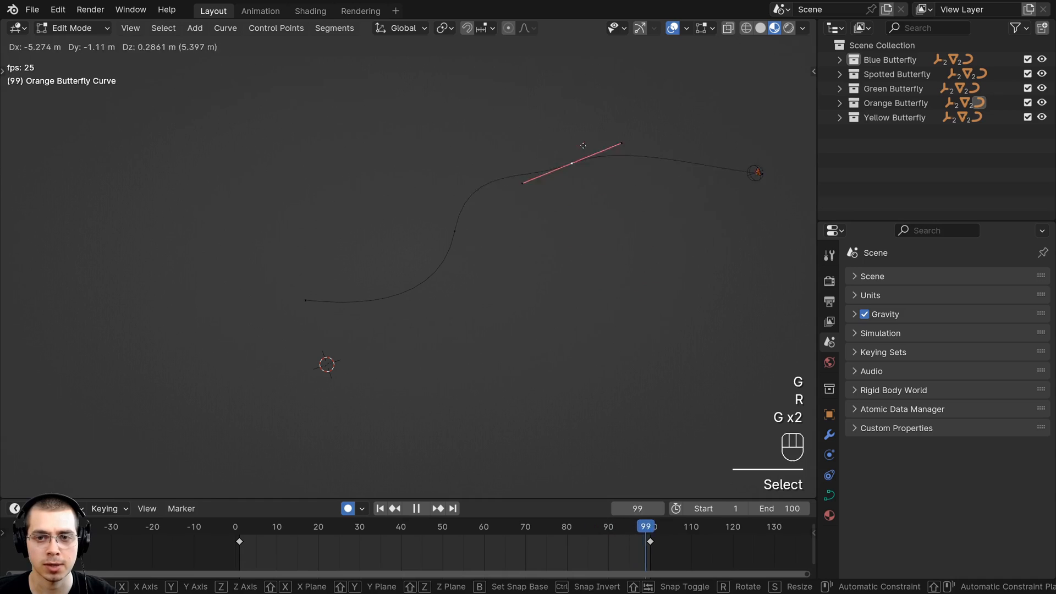
{"action": "left_click", "coordinate": [534, 242]}
{"action": "middle_click_drag", "start_coordinate": [533, 242], "coordinate": [502, 236], "text": "shift"}
{"action": "key", "text": "Tab"}
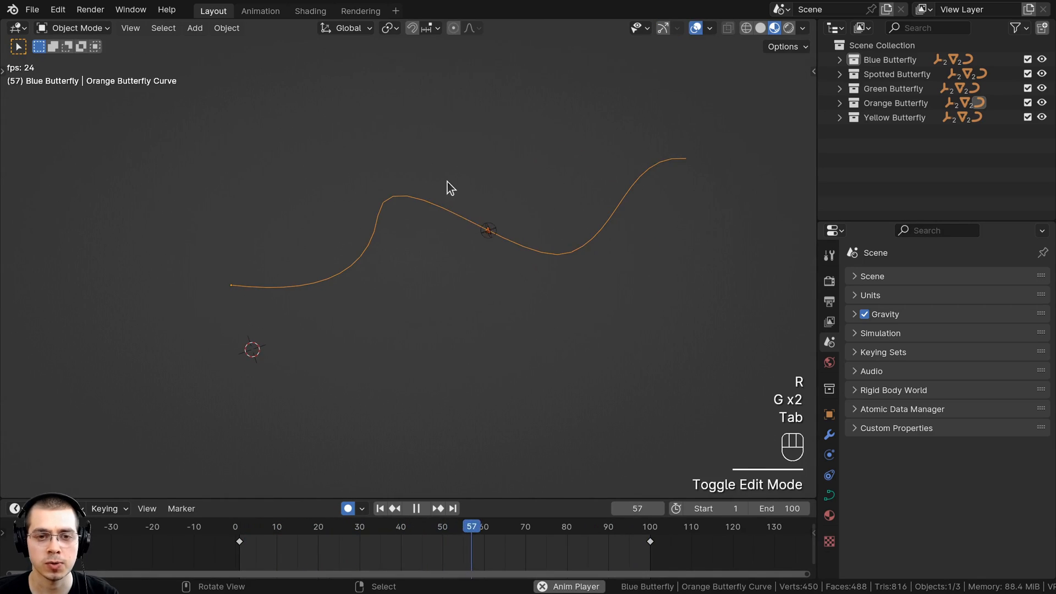
{"action": "key", "text": "space"}
{"action": "key", "text": "g"}
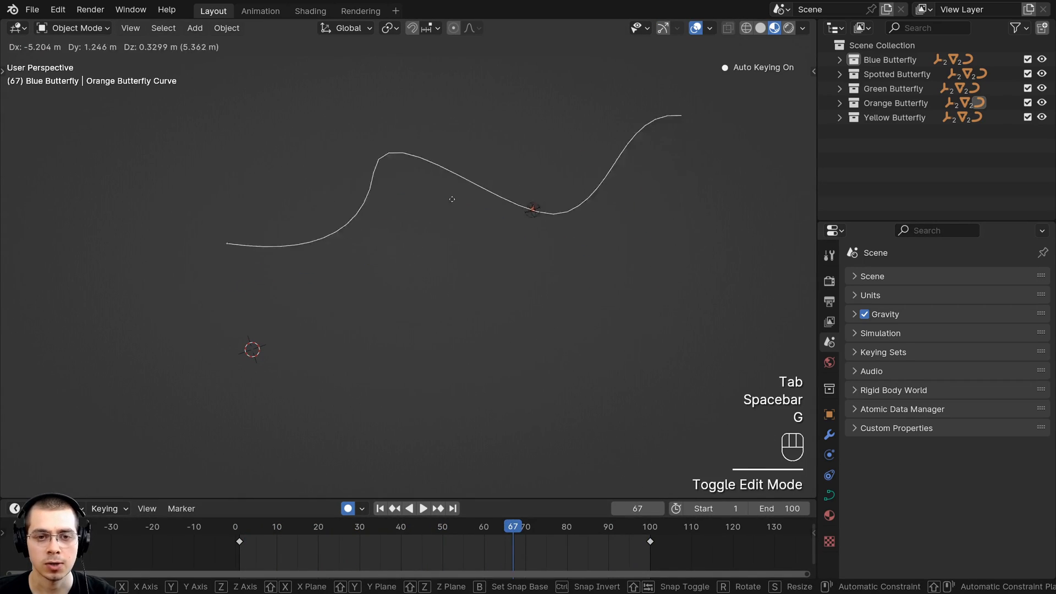
{"action": "right_click", "coordinate": [406, 209]}
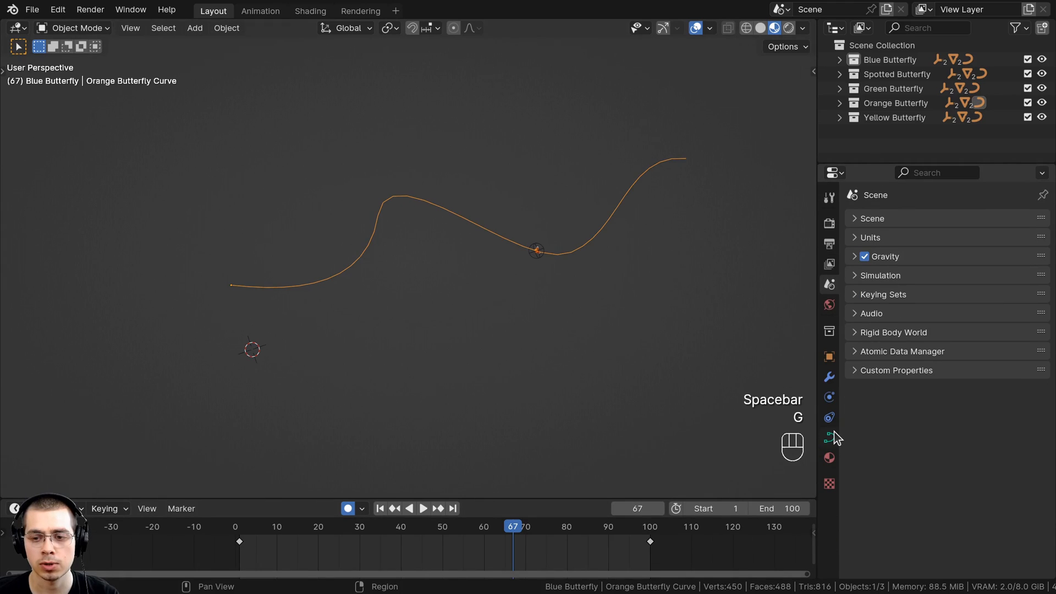
Clear the Evaluation Time keyframes in the Orange Butterfly Curve's Path Animation settings
{"action": "left_click", "coordinate": [834, 432]}
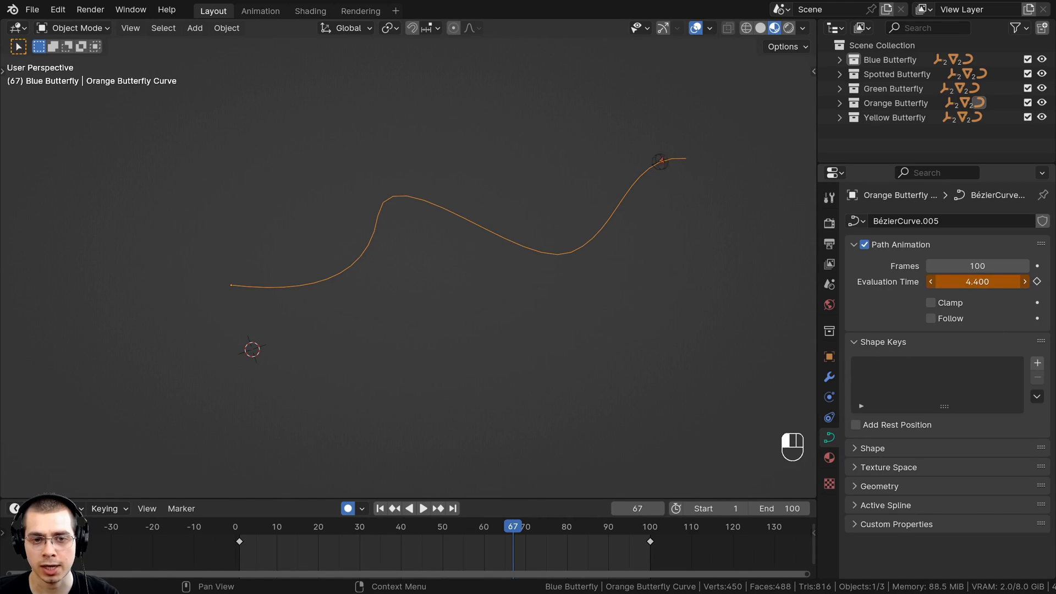
{"action": "left_click_drag", "start_coordinate": [978, 282], "coordinate": [981, 281]}
{"action": "right_click", "coordinate": [980, 281]}
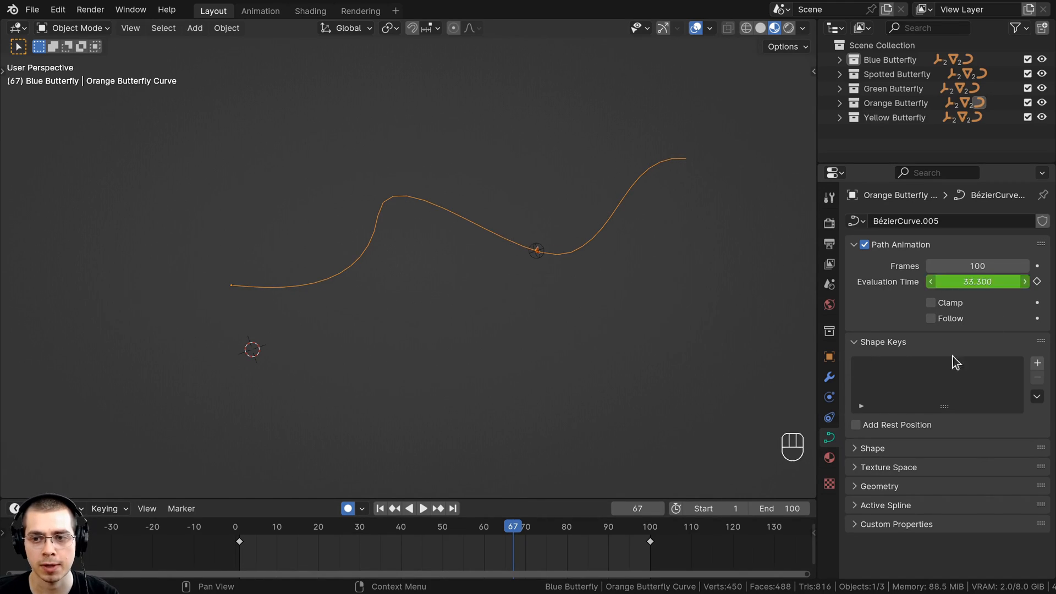
{"action": "right_click", "coordinate": [974, 281]}
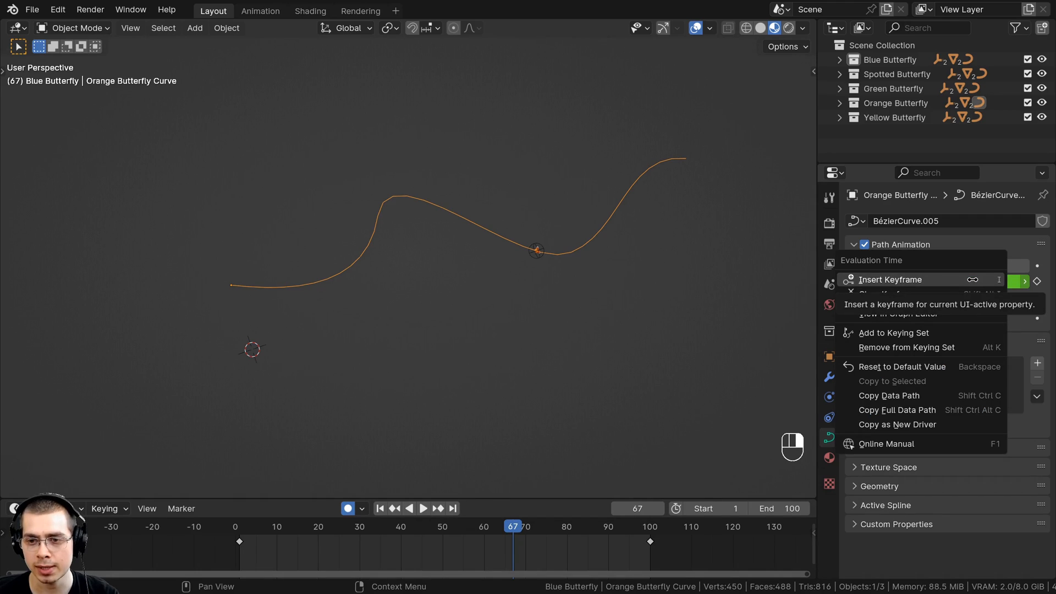
{"action": "left_click", "coordinate": [879, 300]}
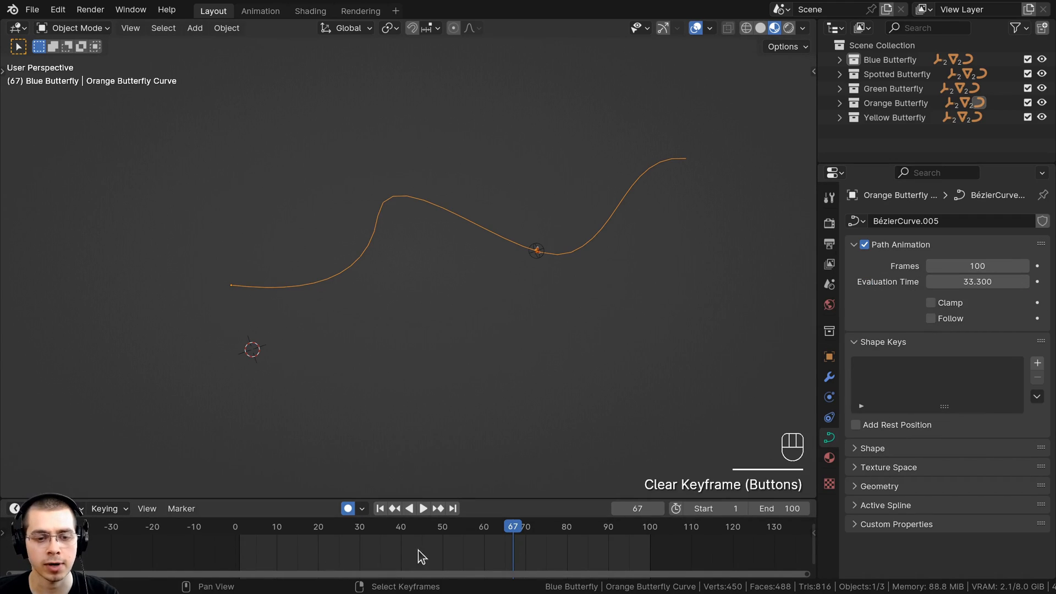
At frame 0, set the curve's Evaluation Time to 100 and insert a keyframe for it
{"action": "left_click_drag", "start_coordinate": [500, 530], "coordinate": [240, 545]}
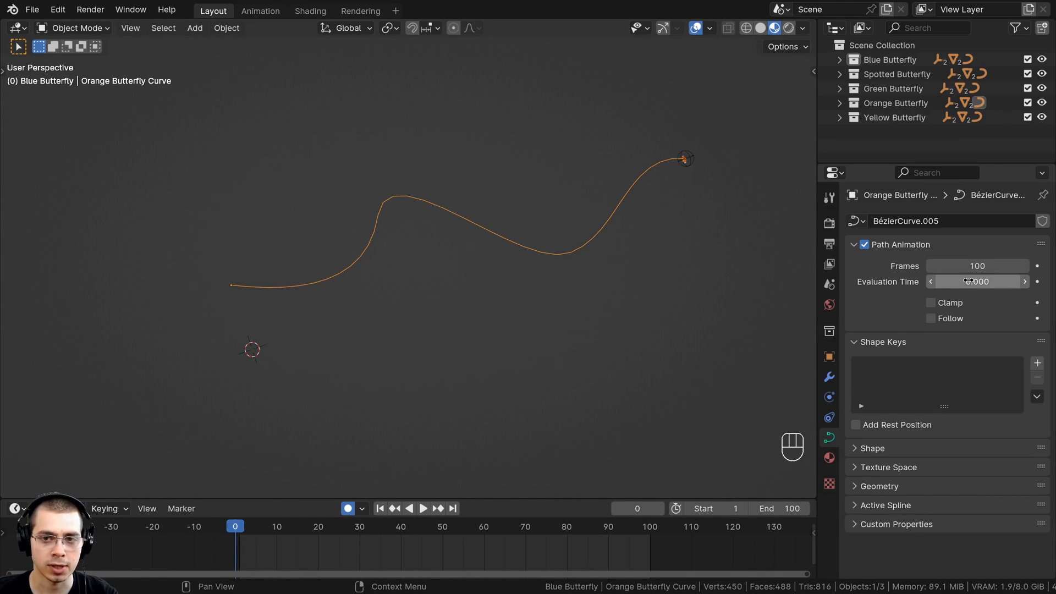
{"action": "left_click", "coordinate": [964, 277]}
{"action": "type", "text": "100"}
{"action": "key", "text": "Return"}
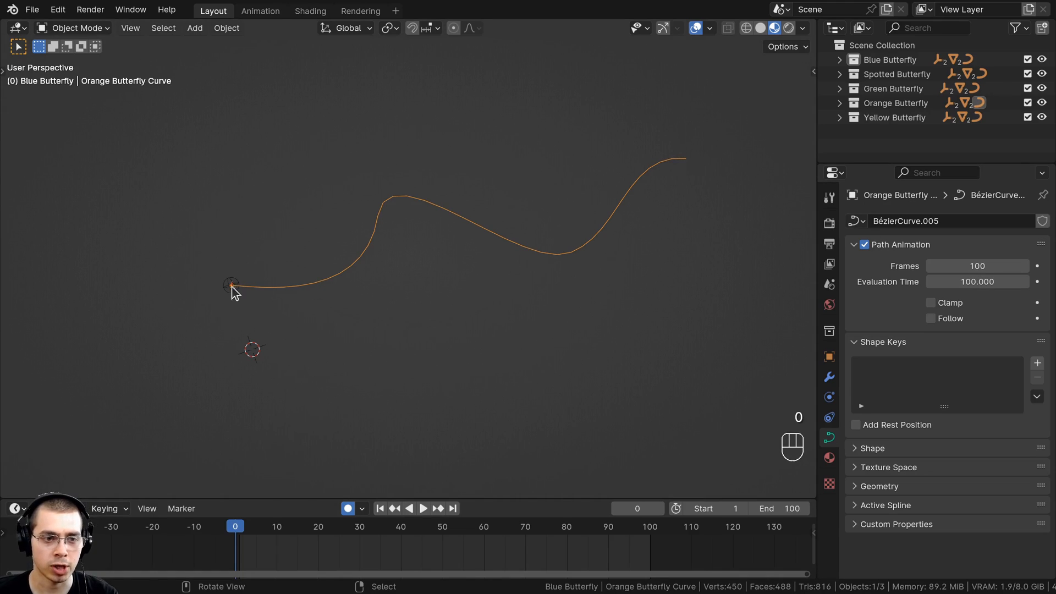
{"action": "middle_click_drag", "start_coordinate": [236, 296], "coordinate": [163, 291], "text": "shift"}
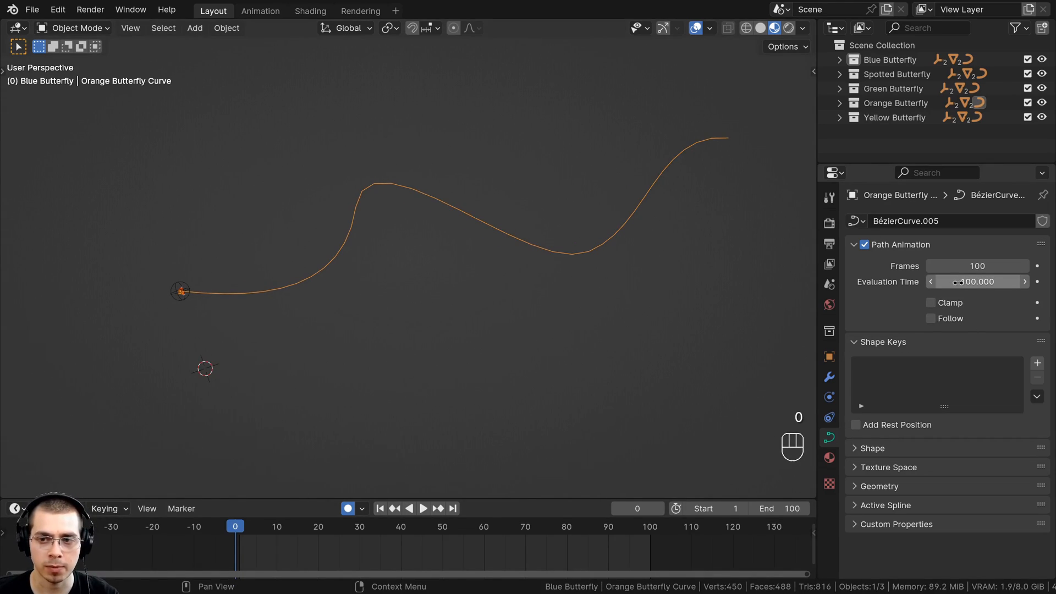
{"action": "key", "text": "i"}
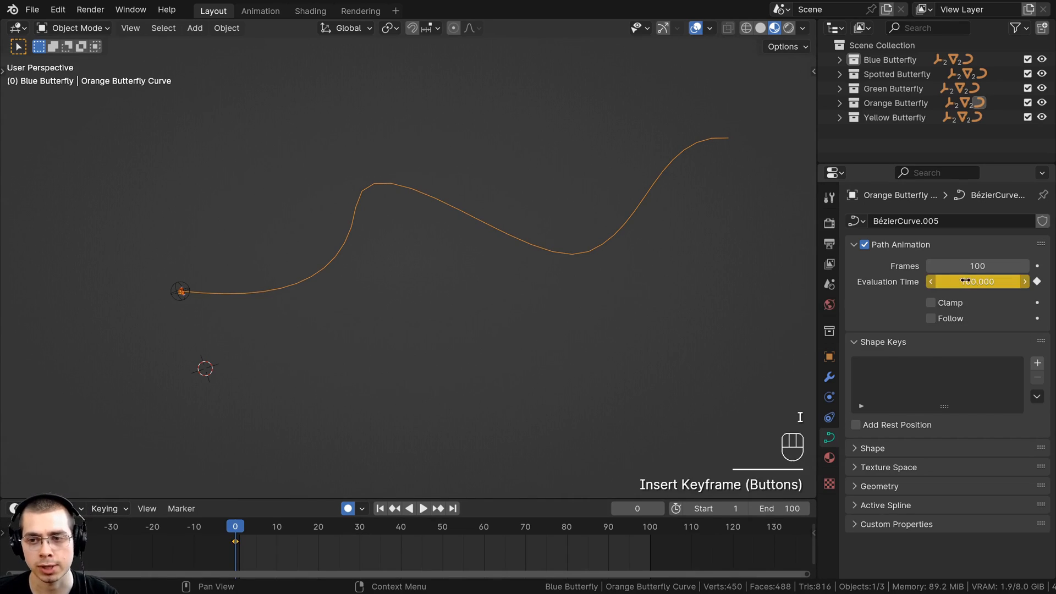
At frame 100, set the curve's Evaluation Time to 0 and insert a keyframe for it
{"action": "scroll", "coordinate": [286, 538], "scroll_direction": "down", "scroll_amount": 1}
{"action": "left_click_drag", "start_coordinate": [342, 526], "coordinate": [354, 524]}
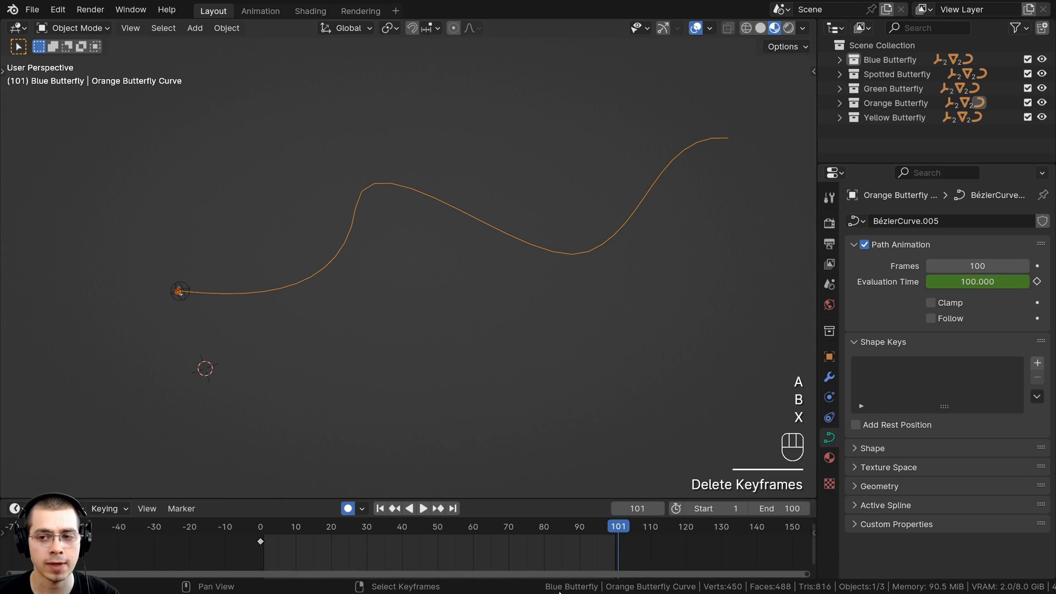
{"action": "left_click_drag", "start_coordinate": [619, 528], "coordinate": [615, 529]}
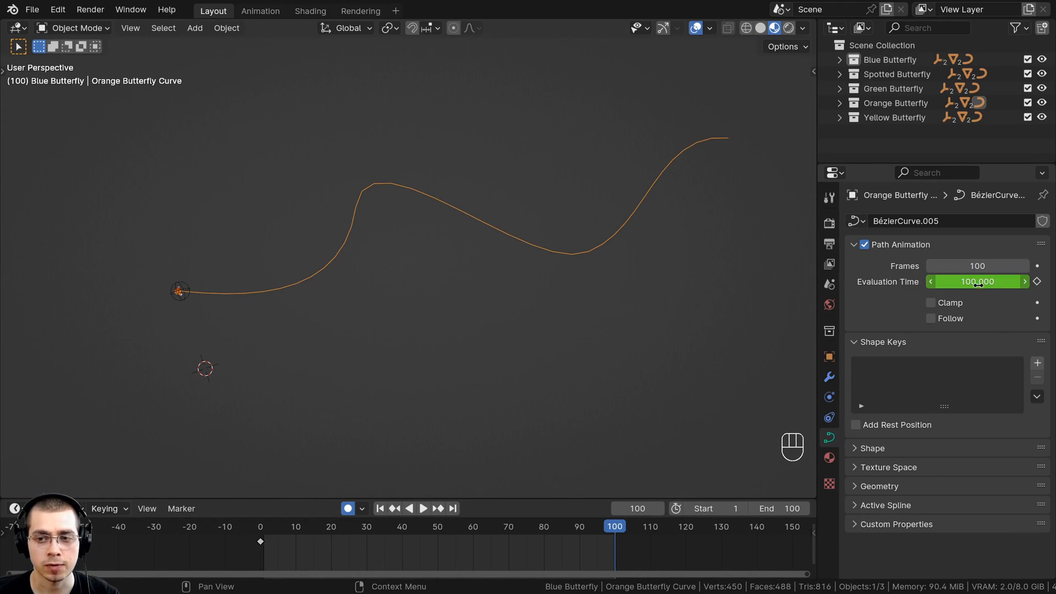
{"action": "left_click_drag", "start_coordinate": [978, 281], "coordinate": [999, 282]}
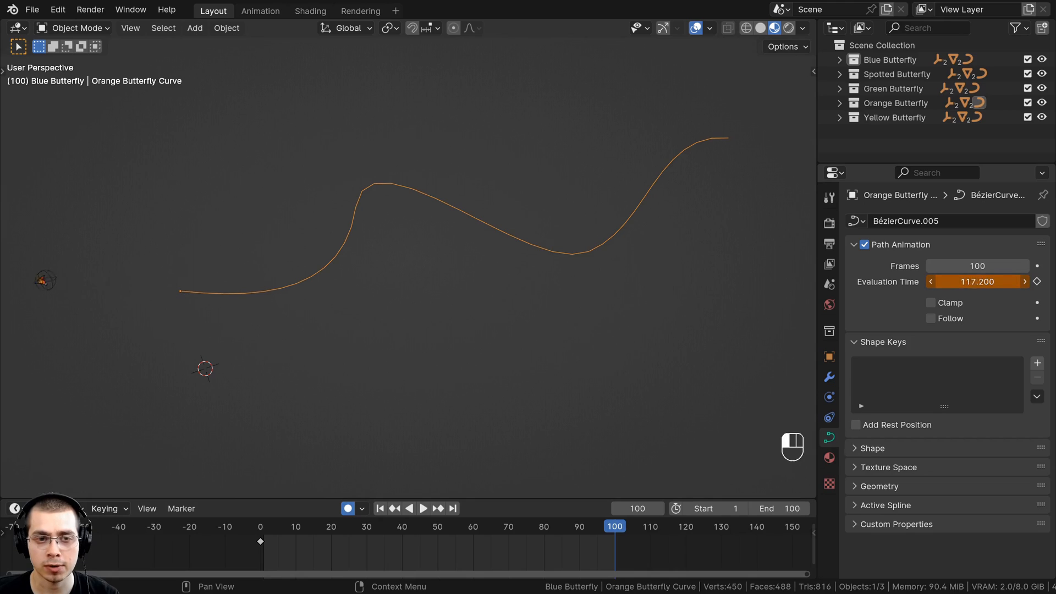
{"action": "left_click", "coordinate": [977, 282]}
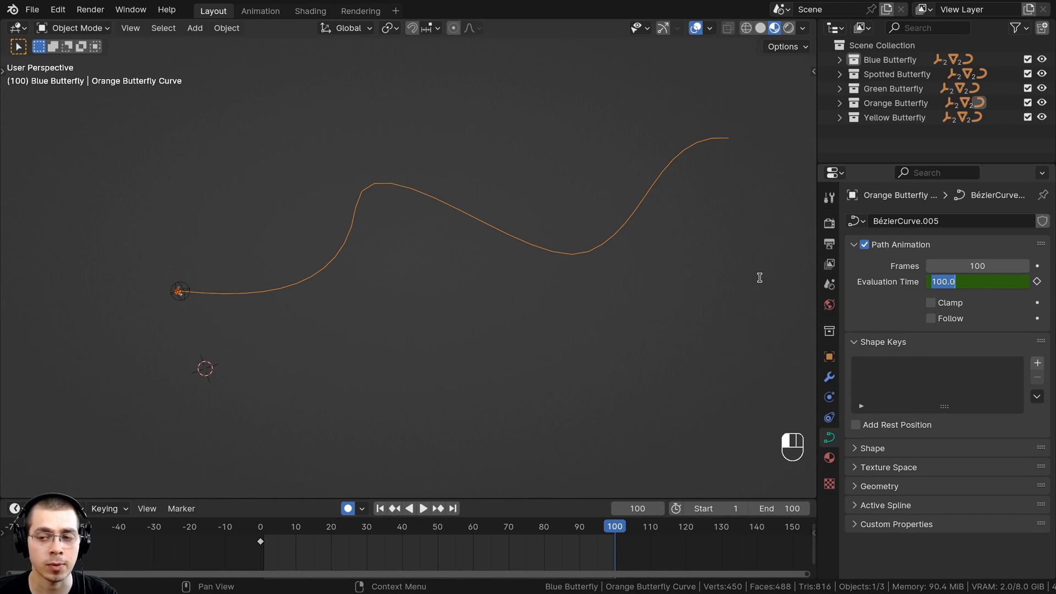
{"action": "key", "text": "Return"}
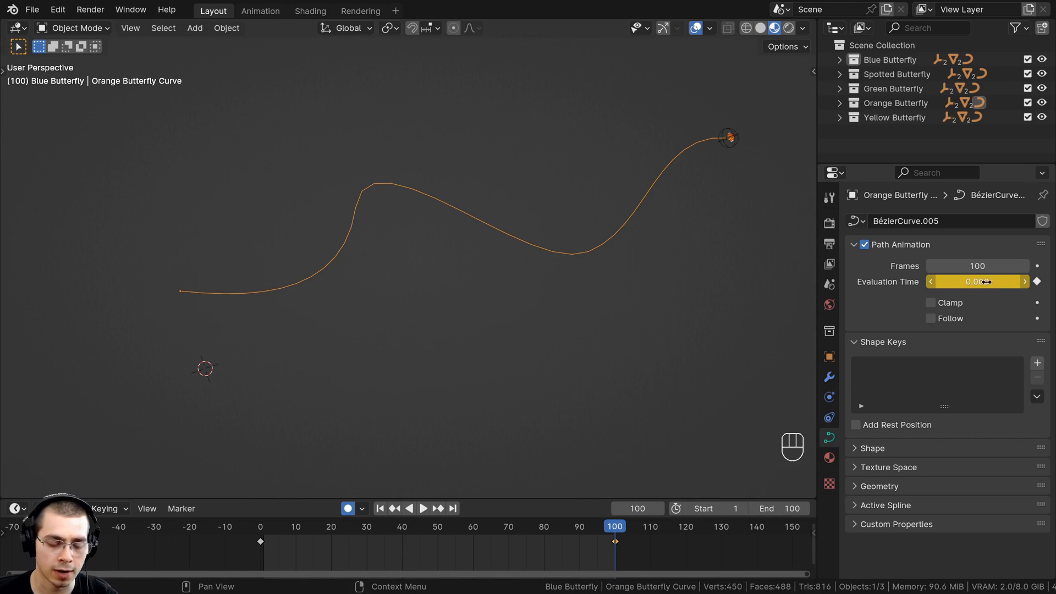
{"action": "key", "text": "i"}
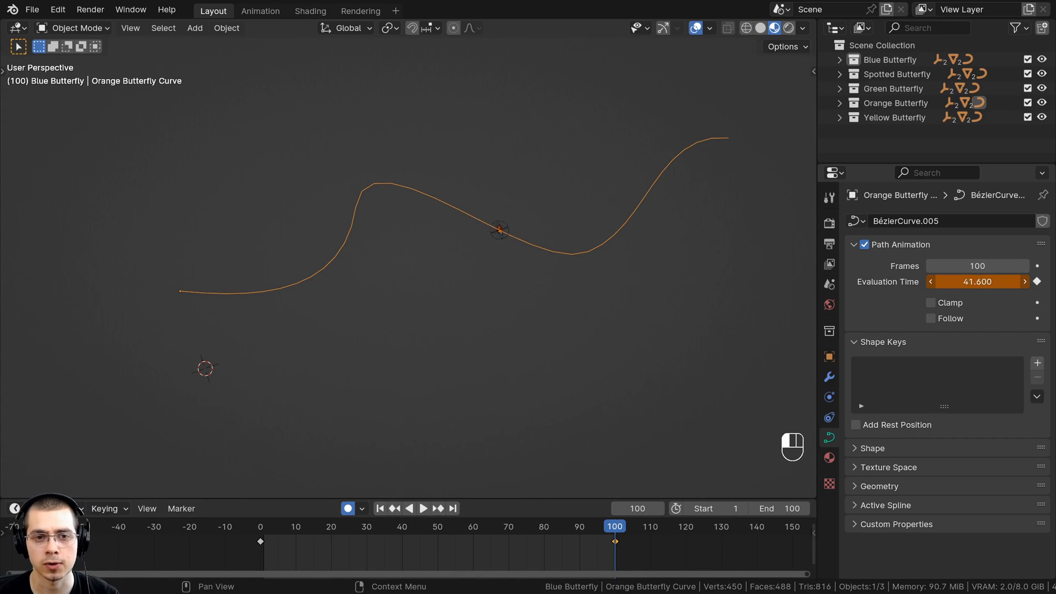
Play the orange butterfly's flight along the curve and check it again from another view angle
{"action": "key", "text": "space"}
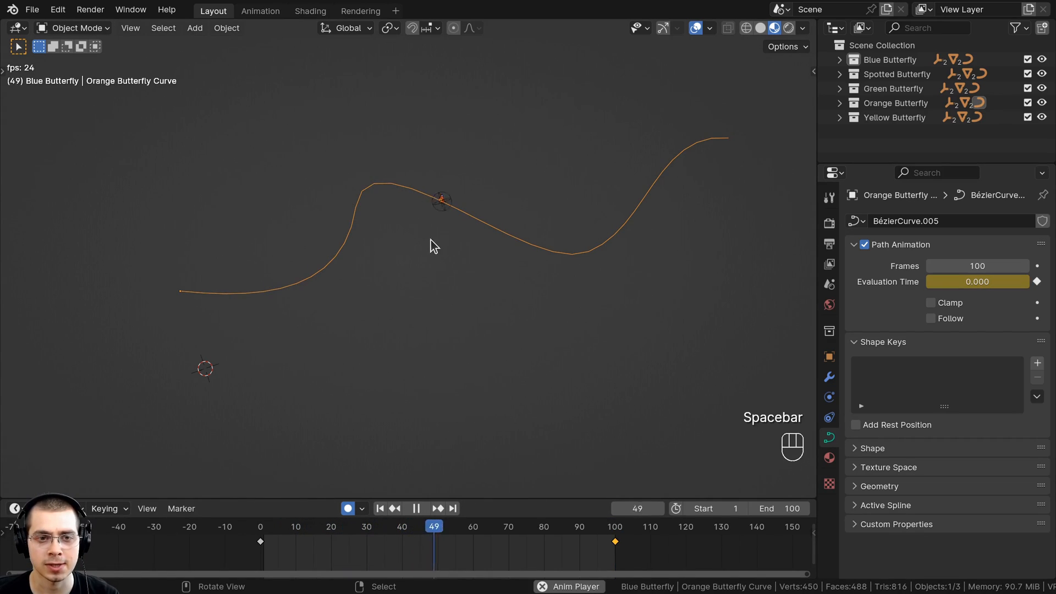
{"action": "key", "text": "space"}
{"action": "middle_click_drag", "start_coordinate": [499, 250], "coordinate": [455, 275], "text": "shift"}
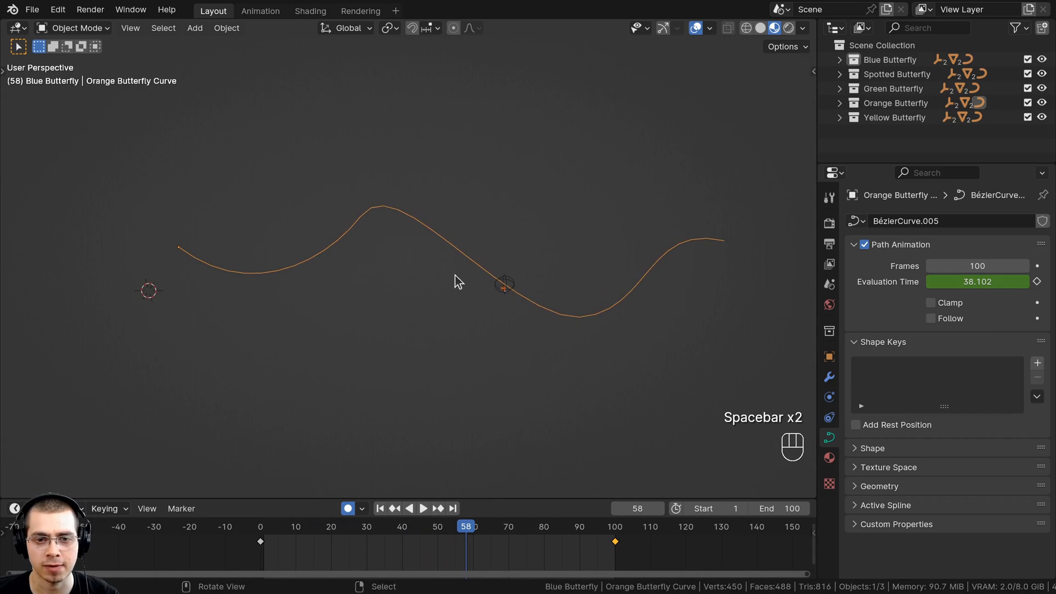
{"action": "key", "text": "space"}
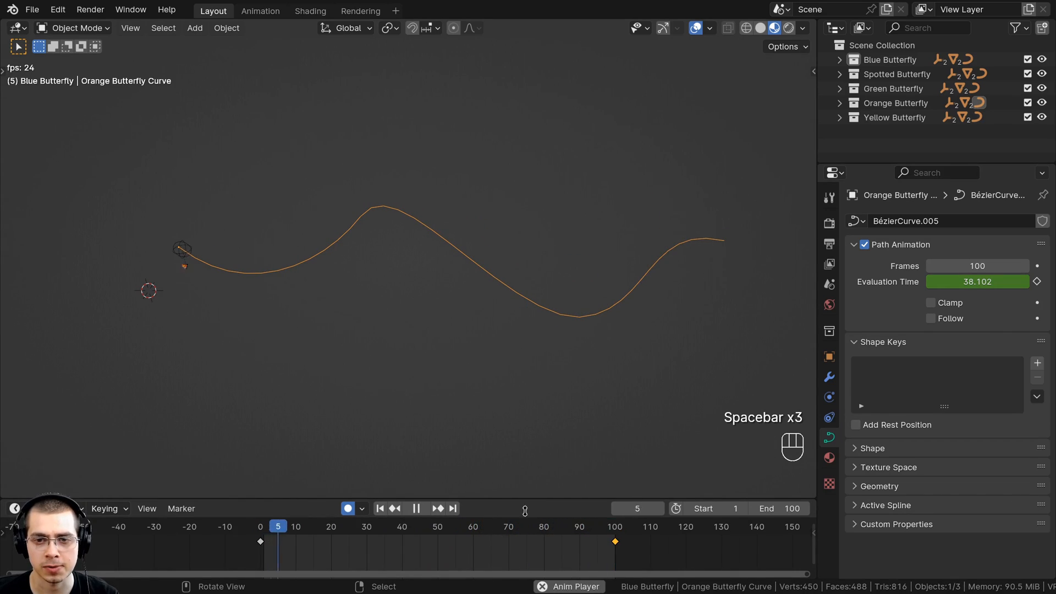
{"action": "key", "text": "space"}
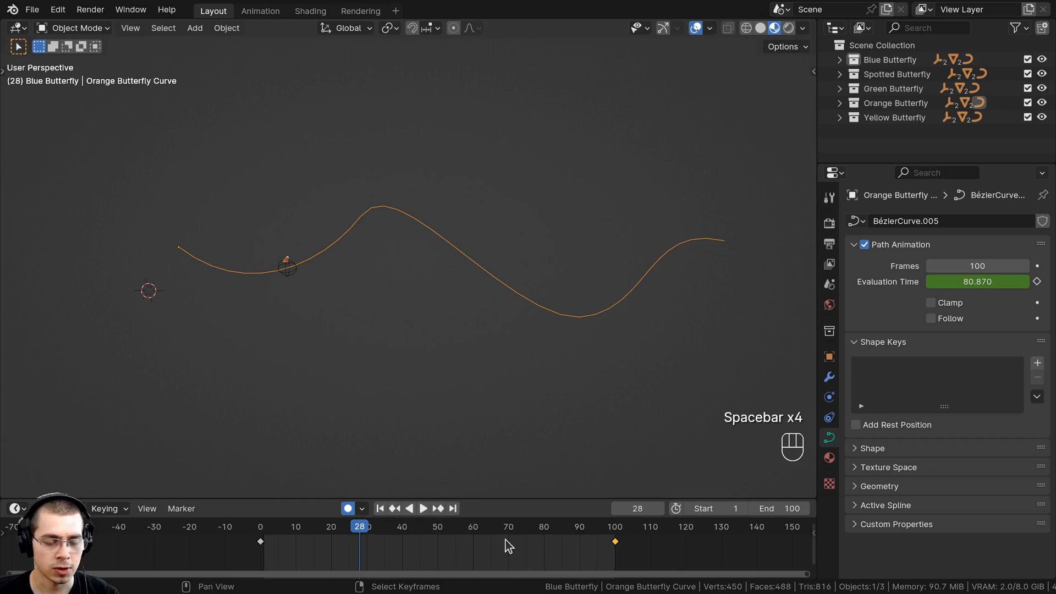
Set the interpolation of both Evaluation Time keyframes to Linear and play the flight
{"action": "key", "text": "a"}
{"action": "key", "text": "a"}
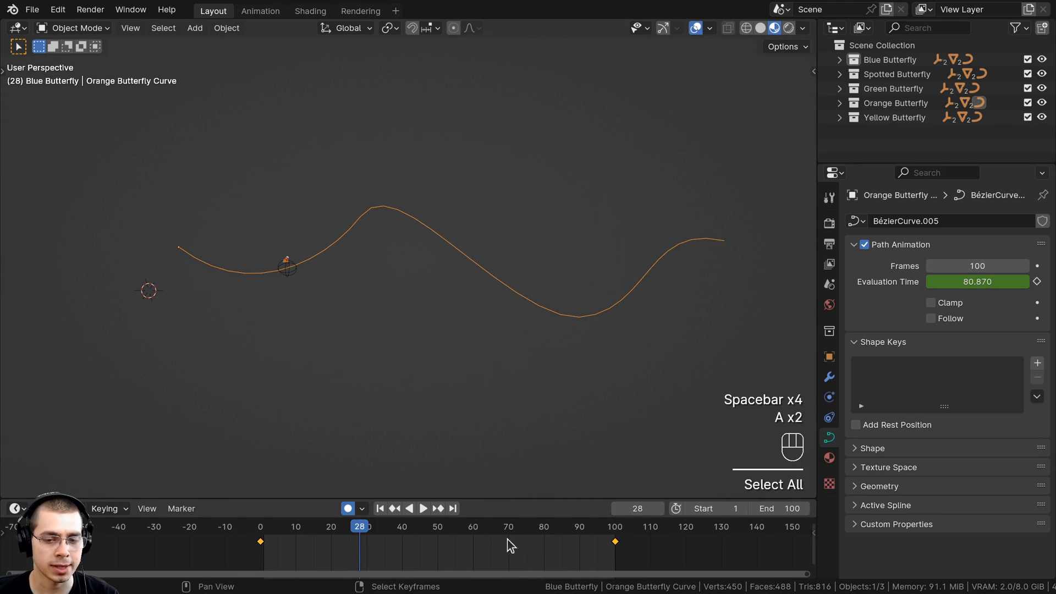
{"action": "left_click_drag", "start_coordinate": [499, 501], "coordinate": [498, 487]}
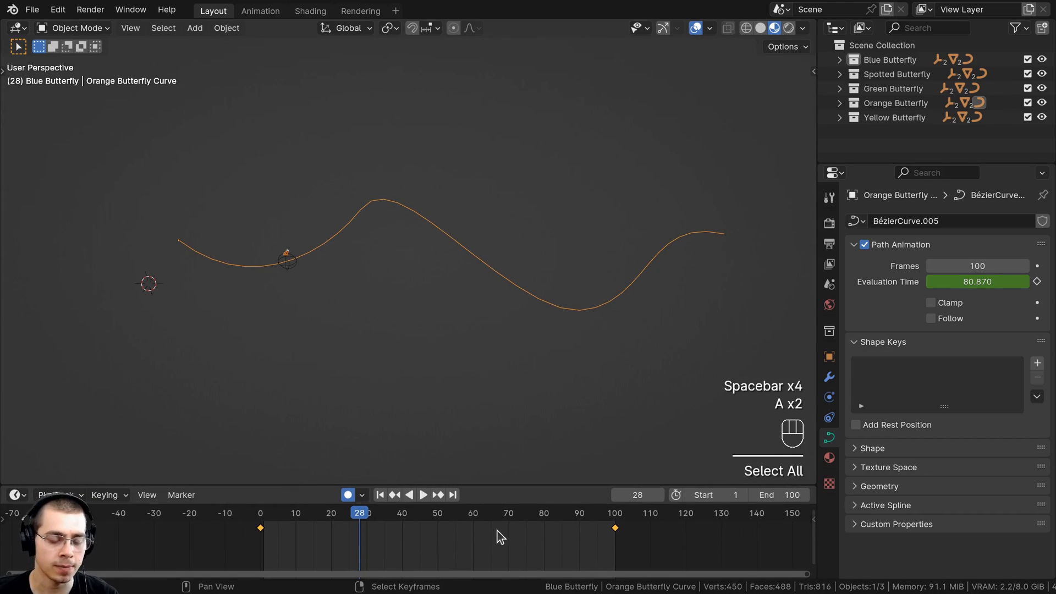
{"action": "key", "text": "t"}
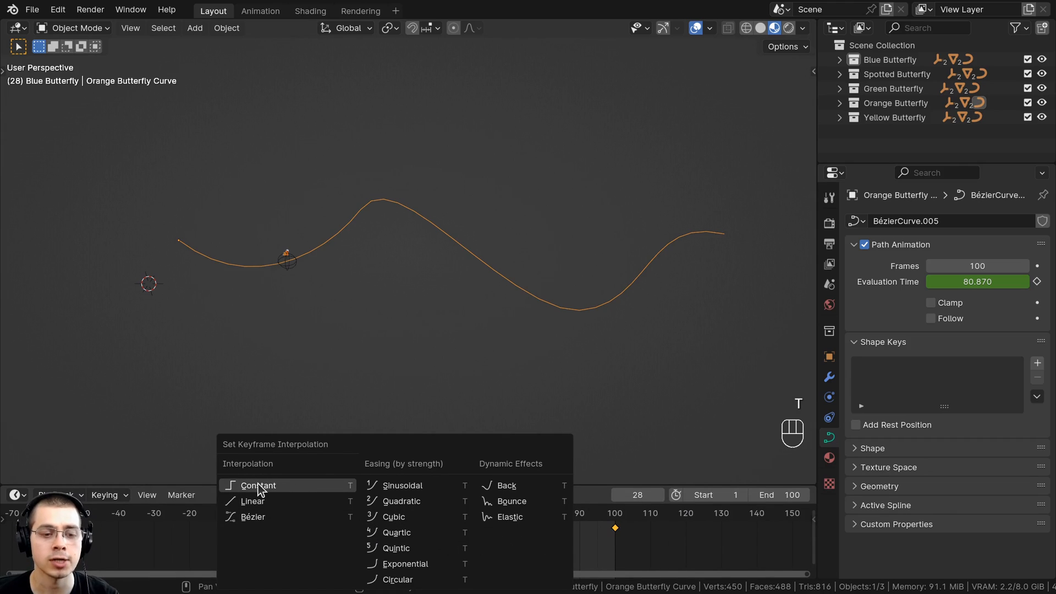
{"action": "left_click", "coordinate": [261, 503]}
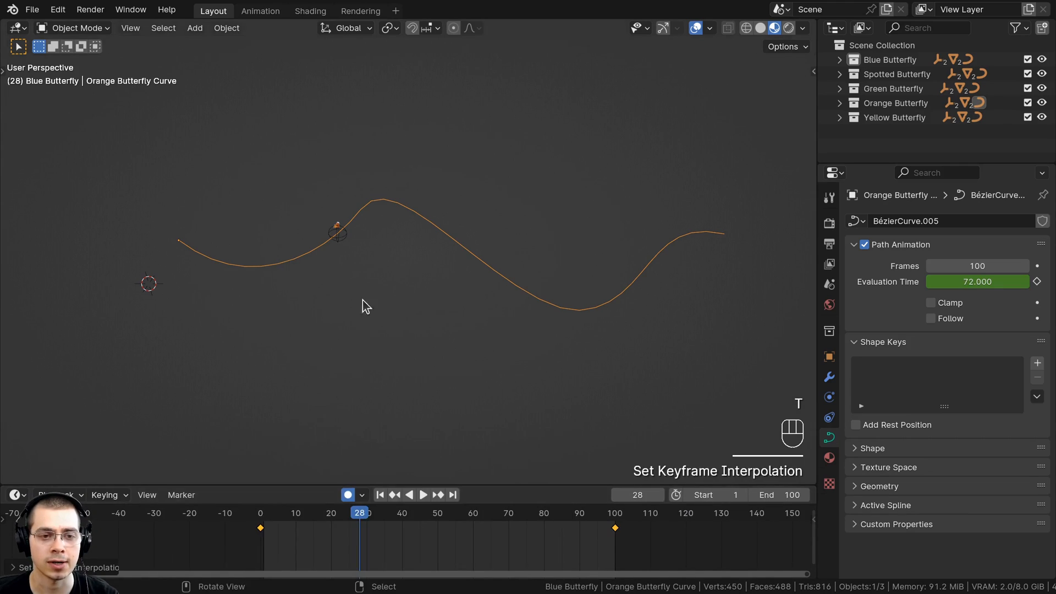
{"action": "key", "text": "space"}
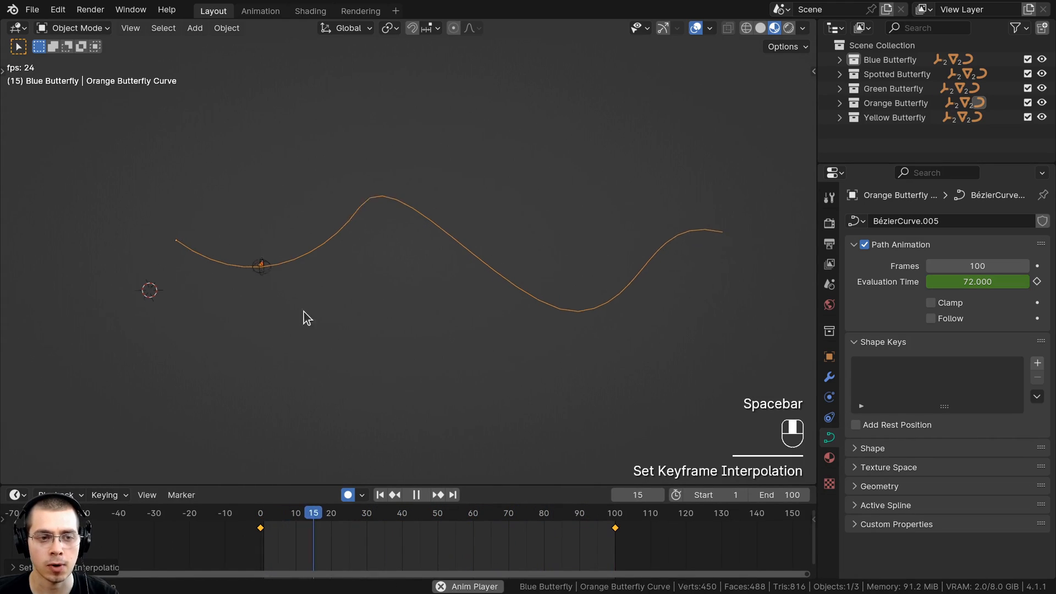
{"action": "middle_click_drag", "start_coordinate": [304, 312], "coordinate": [329, 329]}
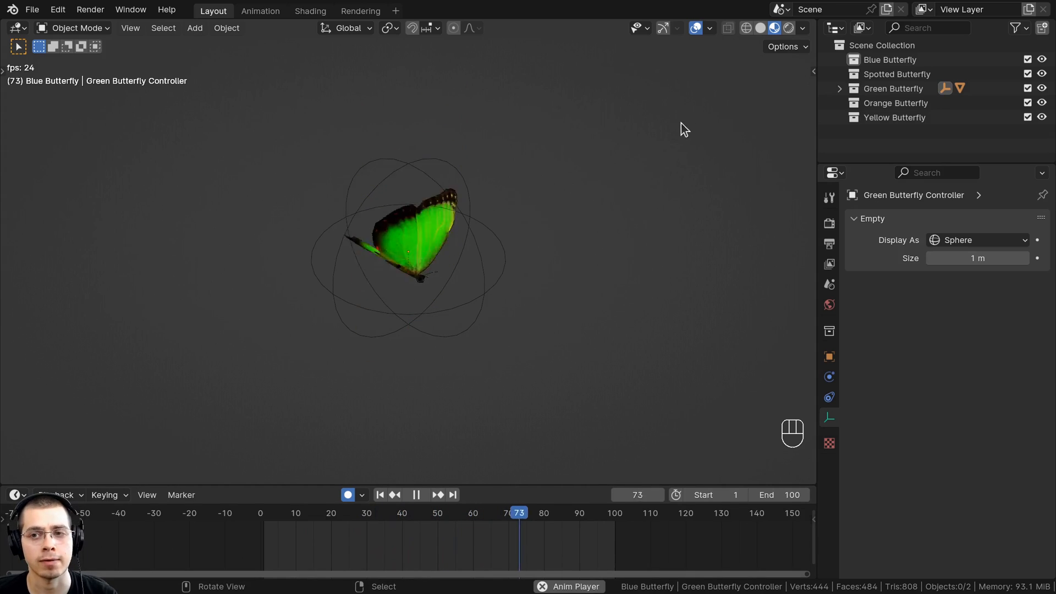
Split the 3D viewport vertically, change the new area to a Graph Editor and widen it
{"action": "left_click_drag", "start_coordinate": [813, 22], "coordinate": [306, 33]}
{"action": "left_click", "coordinate": [326, 28]}
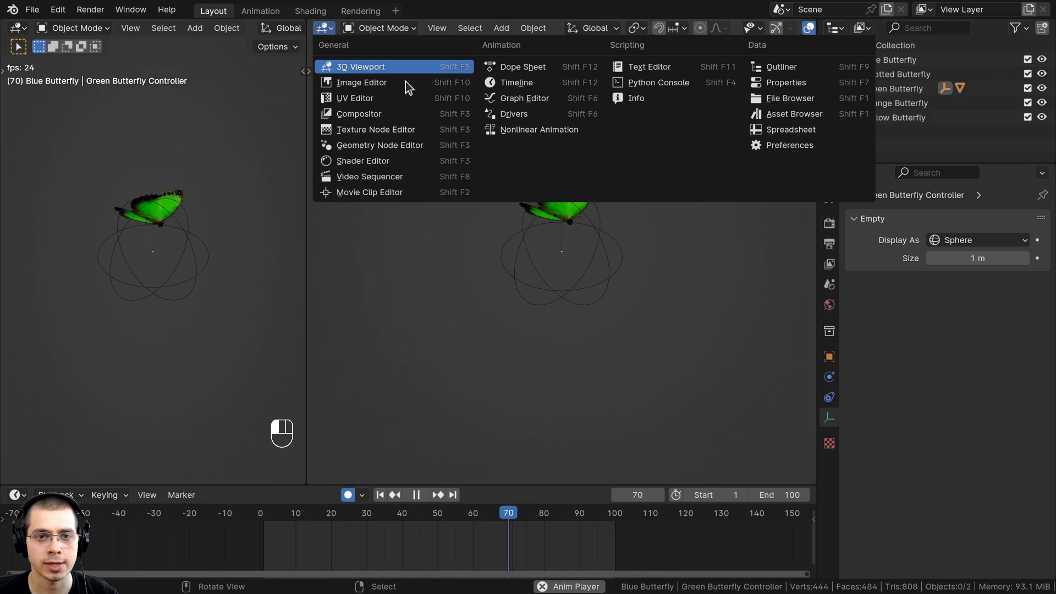
{"action": "left_click", "coordinate": [520, 95]}
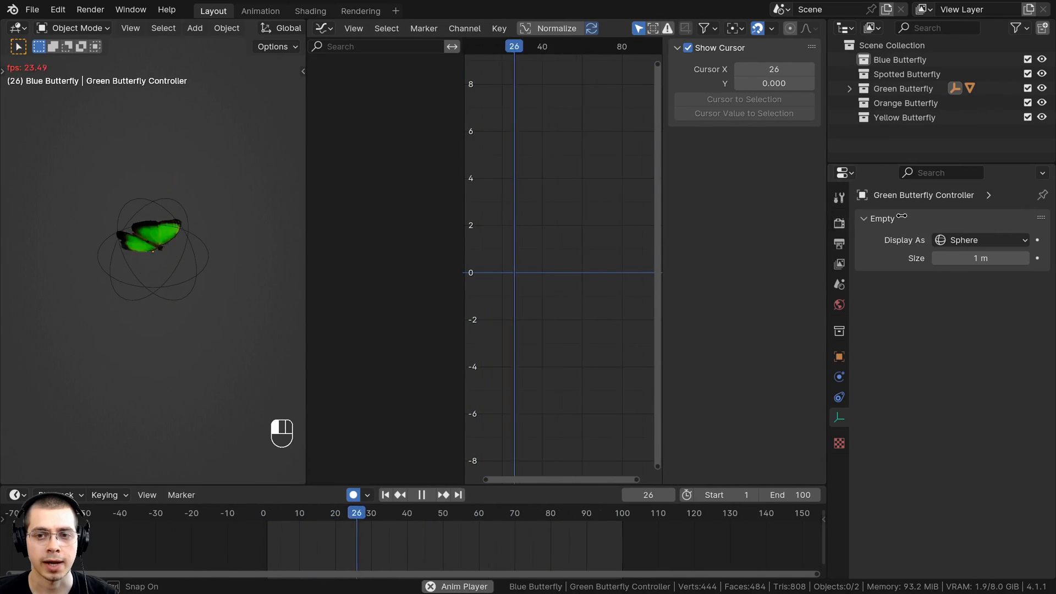
{"action": "left_click_drag", "start_coordinate": [838, 252], "coordinate": [928, 252]}
Stop playback, select the green butterfly and inspect its Z Location and Value (Key 1) curves in the Graph Editor
{"action": "key", "text": "space"}
{"action": "left_click", "coordinate": [171, 186]}
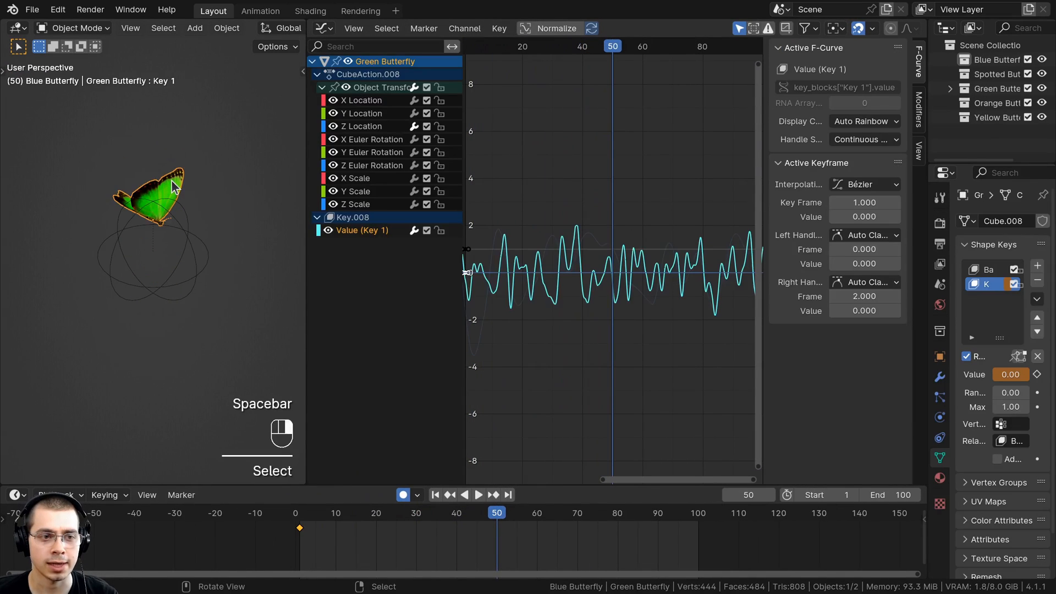
{"action": "scroll", "coordinate": [620, 224], "scroll_direction": "down", "scroll_amount": 2}
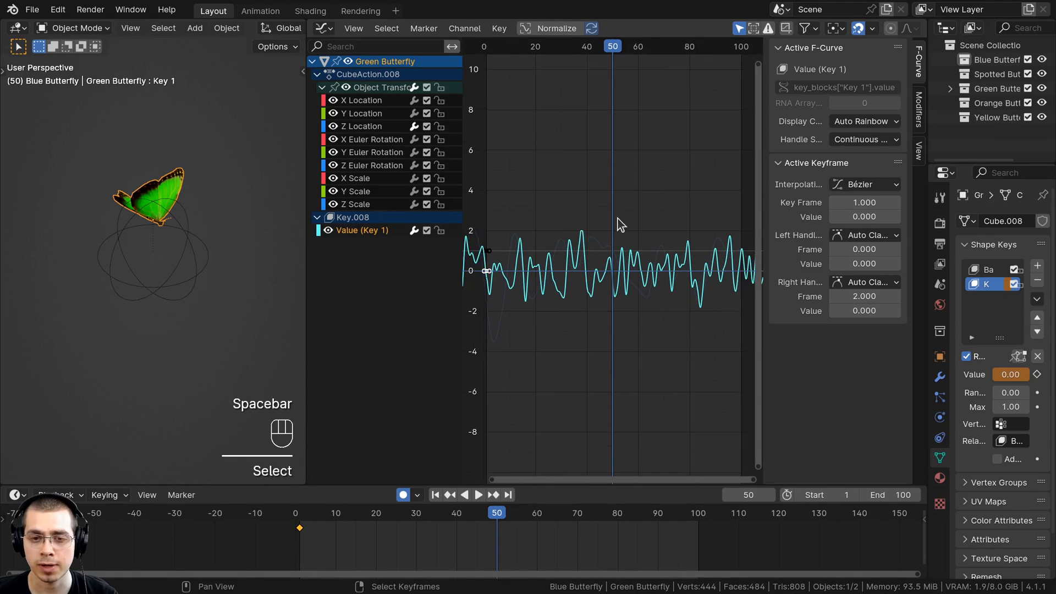
{"action": "middle_click_drag", "start_coordinate": [636, 234], "coordinate": [651, 186], "text": "ctrl"}
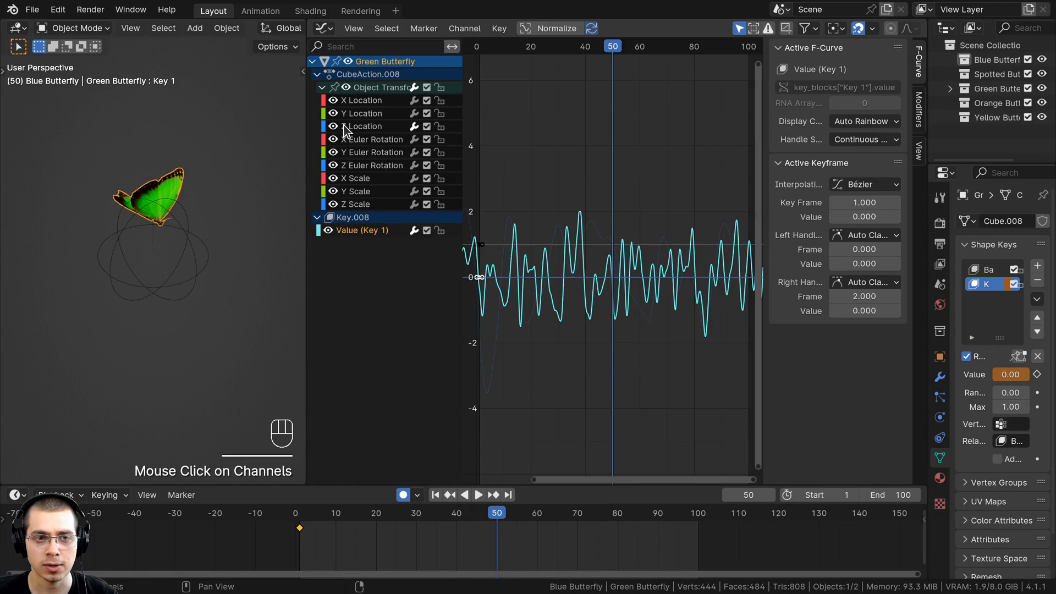
{"action": "left_click", "coordinate": [359, 127]}
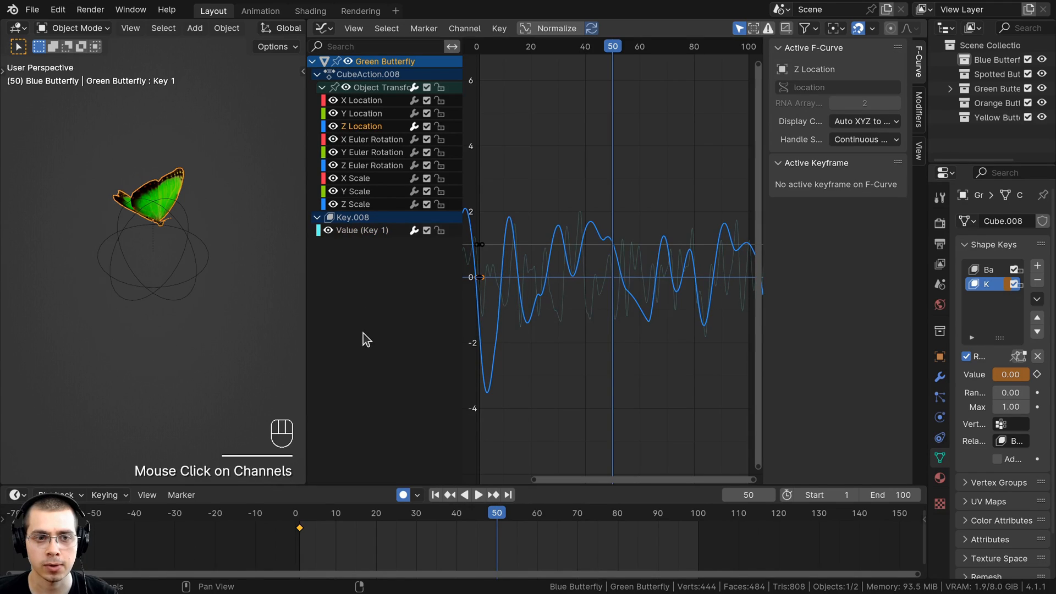
{"action": "left_click", "coordinate": [360, 231]}
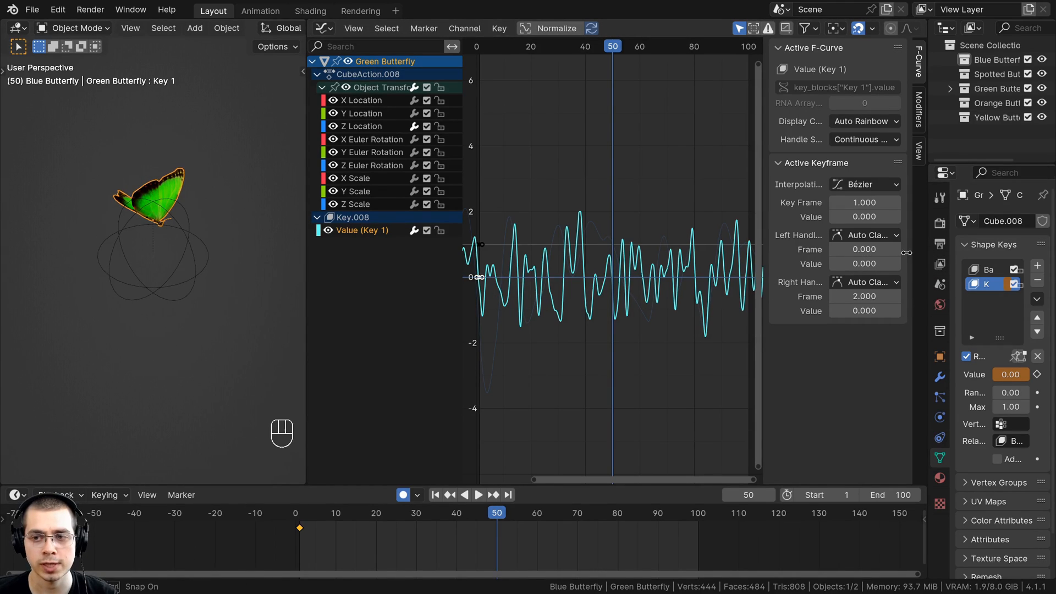
Widen the Properties editor, try sliding the green butterfly's Key 1 shape key value while viewing it up close, and restore the editor's width
{"action": "left_click_drag", "start_coordinate": [907, 252], "coordinate": [711, 253]}
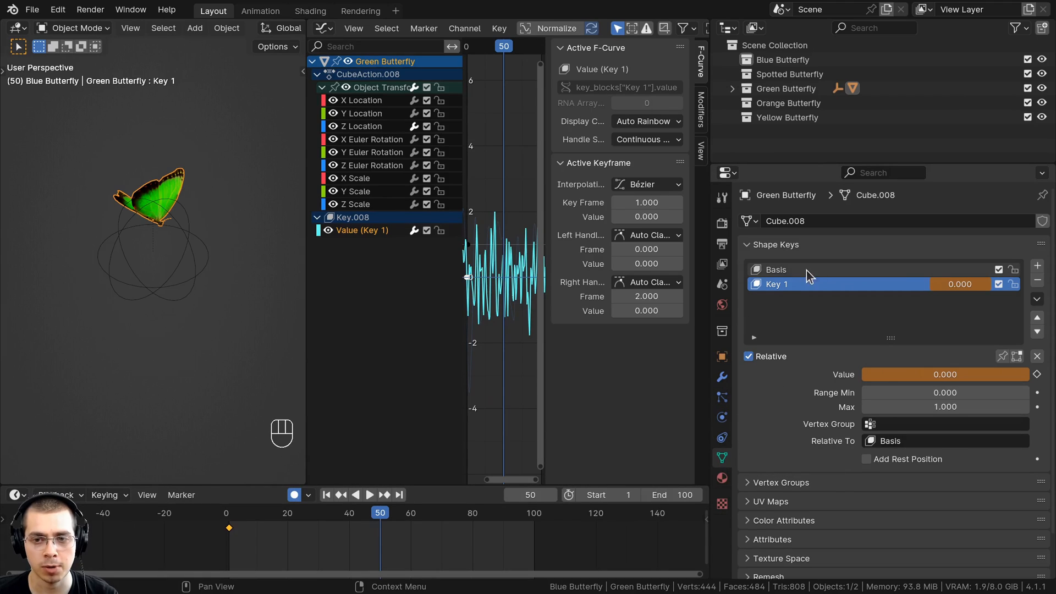
{"action": "left_click_drag", "start_coordinate": [954, 379], "coordinate": [862, 380]}
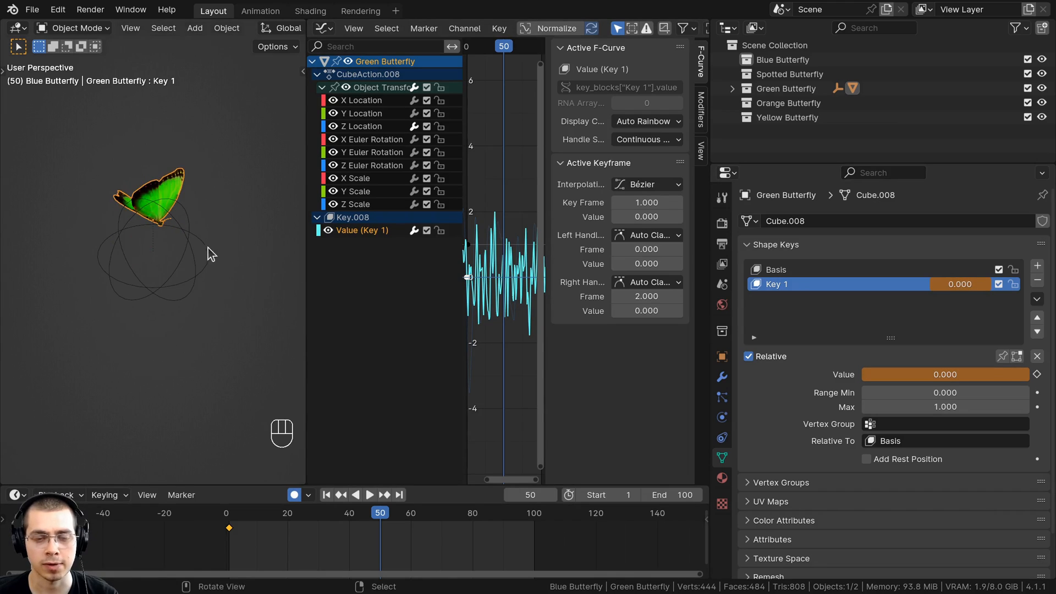
{"action": "scroll", "coordinate": [174, 281], "scroll_direction": "up", "scroll_amount": 4}
{"action": "middle_click_drag", "start_coordinate": [208, 248], "coordinate": [183, 319]}
{"action": "middle_click_drag", "start_coordinate": [182, 319], "coordinate": [203, 316]}
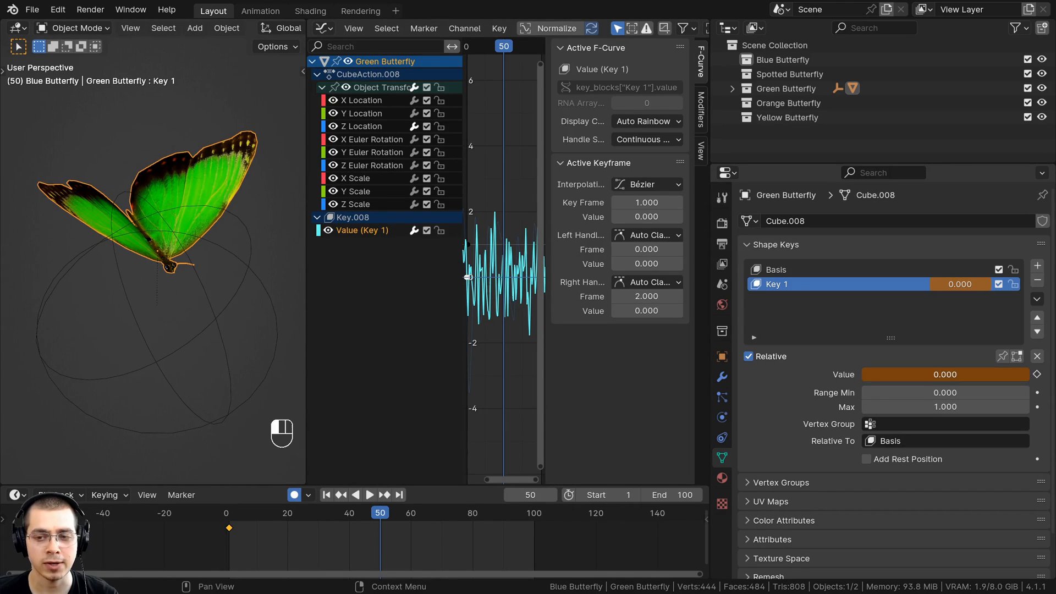
{"action": "left_click_drag", "start_coordinate": [921, 378], "coordinate": [862, 377]}
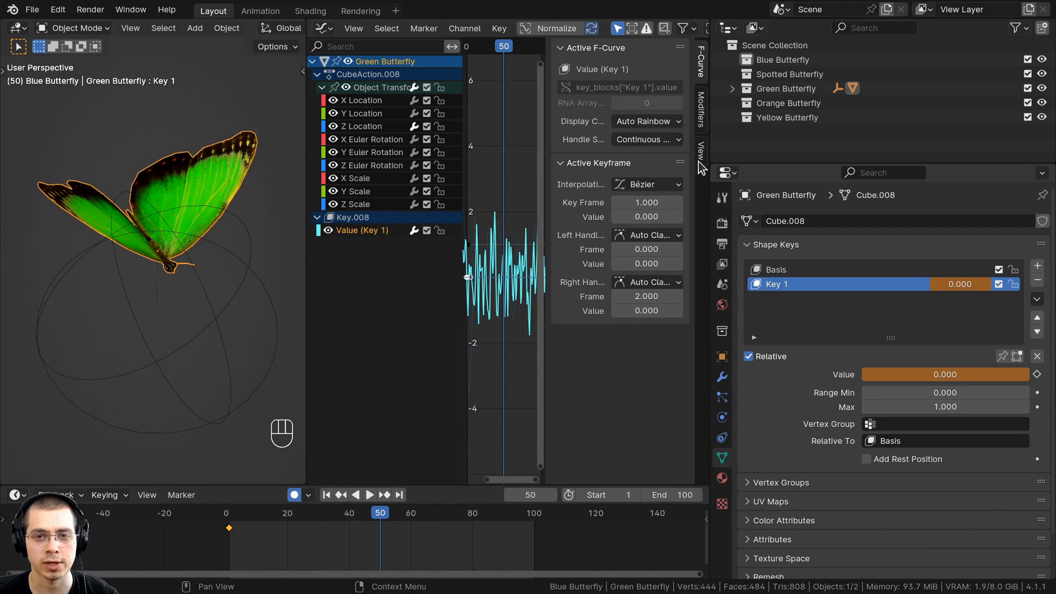
{"action": "left_click_drag", "start_coordinate": [710, 167], "coordinate": [895, 167]}
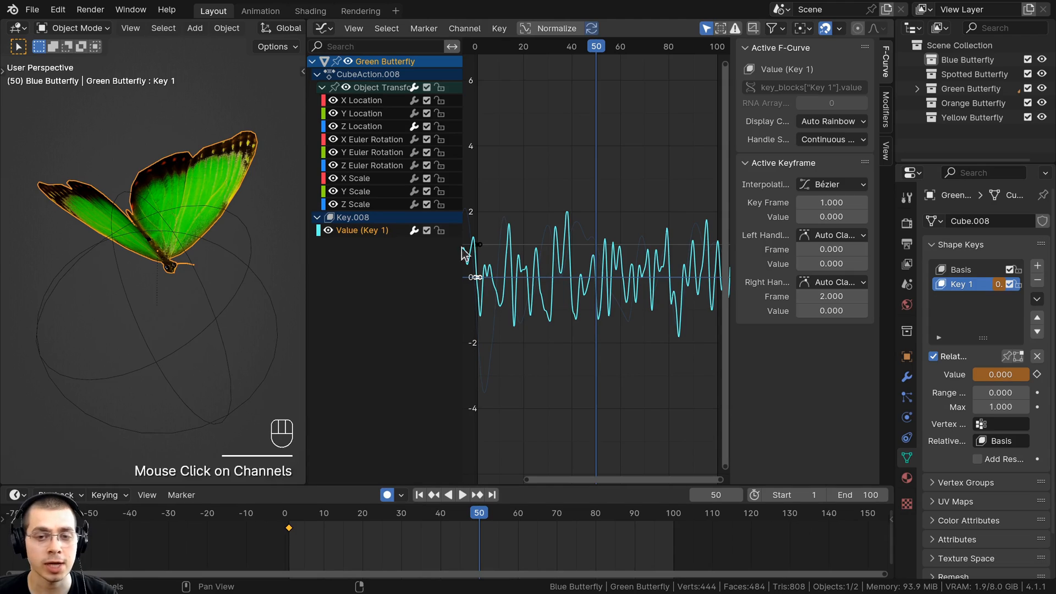
Show the Noise modifier of the Value (Key 1) curve and watch the wings flap during playback
{"action": "scroll", "coordinate": [550, 251], "scroll_direction": "down", "scroll_amount": 2}
{"action": "left_click", "coordinate": [888, 105]}
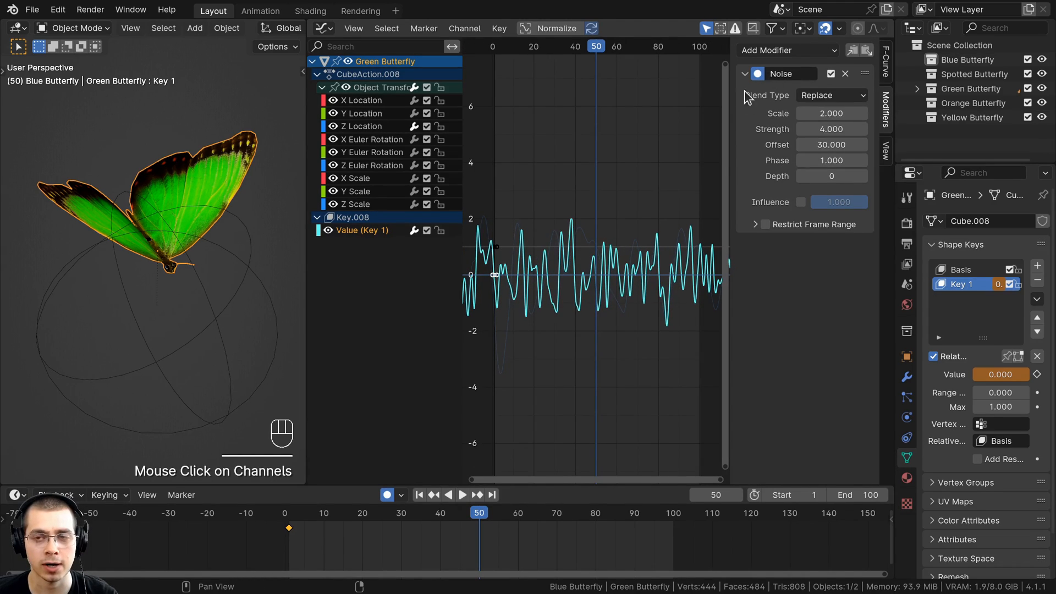
{"action": "key", "text": "space"}
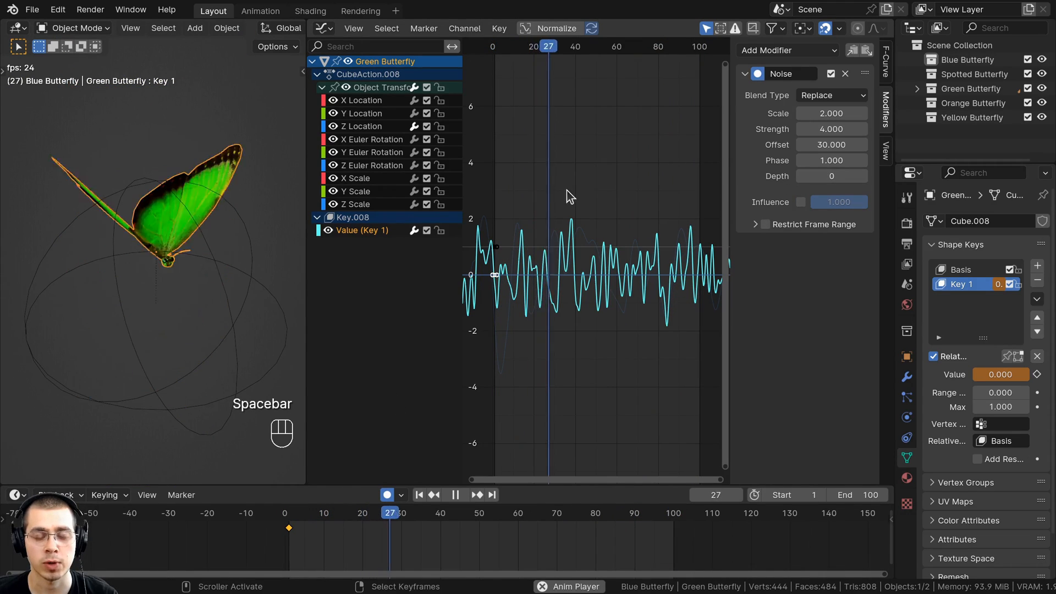
{"action": "middle_click_drag", "start_coordinate": [628, 265], "coordinate": [632, 279], "text": "ctrl"}
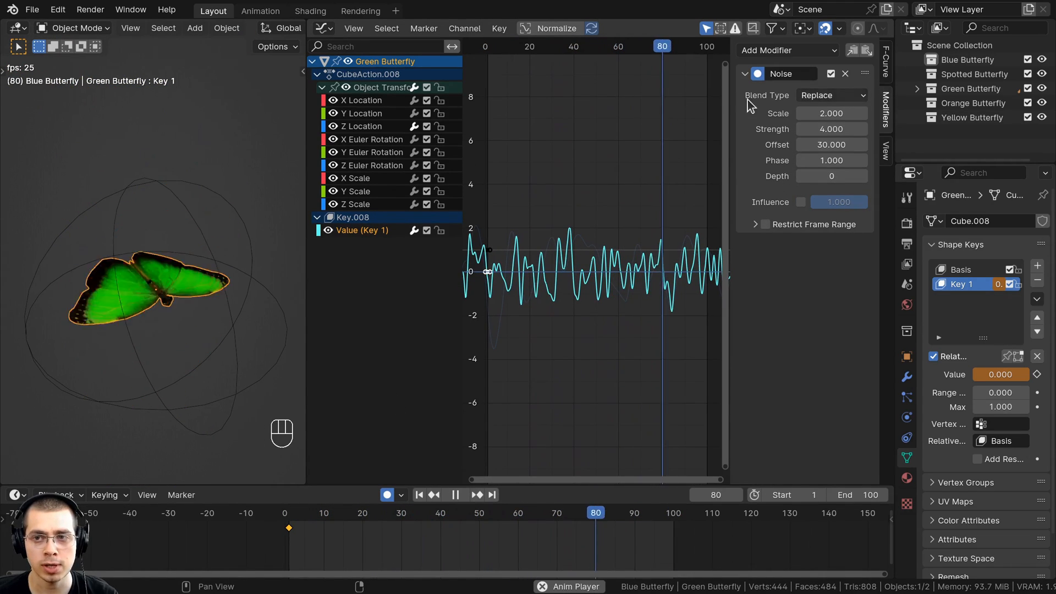
{"action": "left_click", "coordinate": [363, 230]}
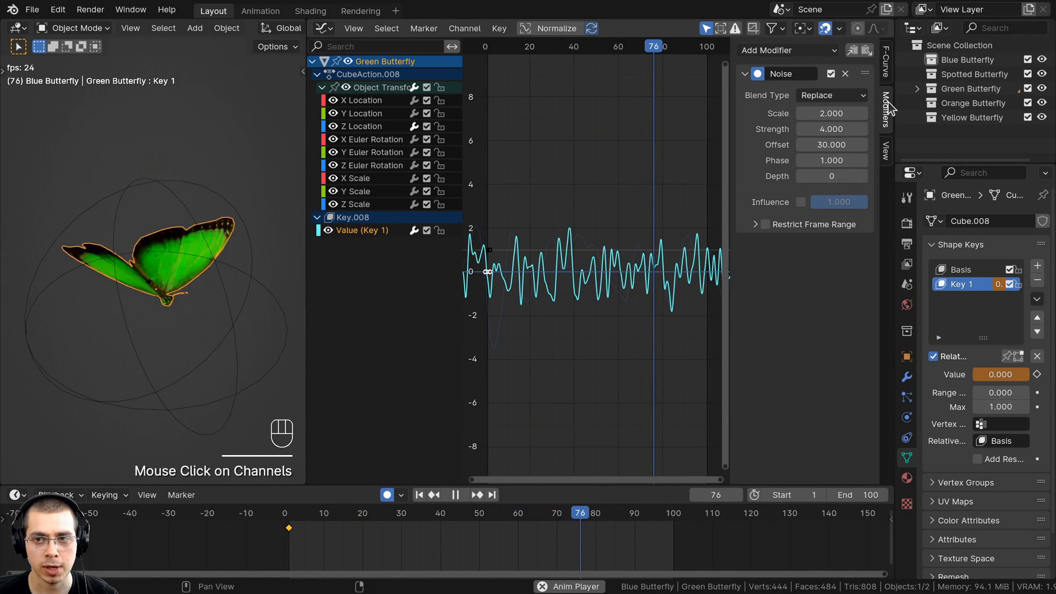
Try a Noise scale of 0.4 and strength of 2.7 on the Value (Key 1) curve, restoring scale 2 and strength 4
{"action": "left_click_drag", "start_coordinate": [826, 113], "coordinate": [800, 114]}
{"action": "key", "text": "ctrl+z"}
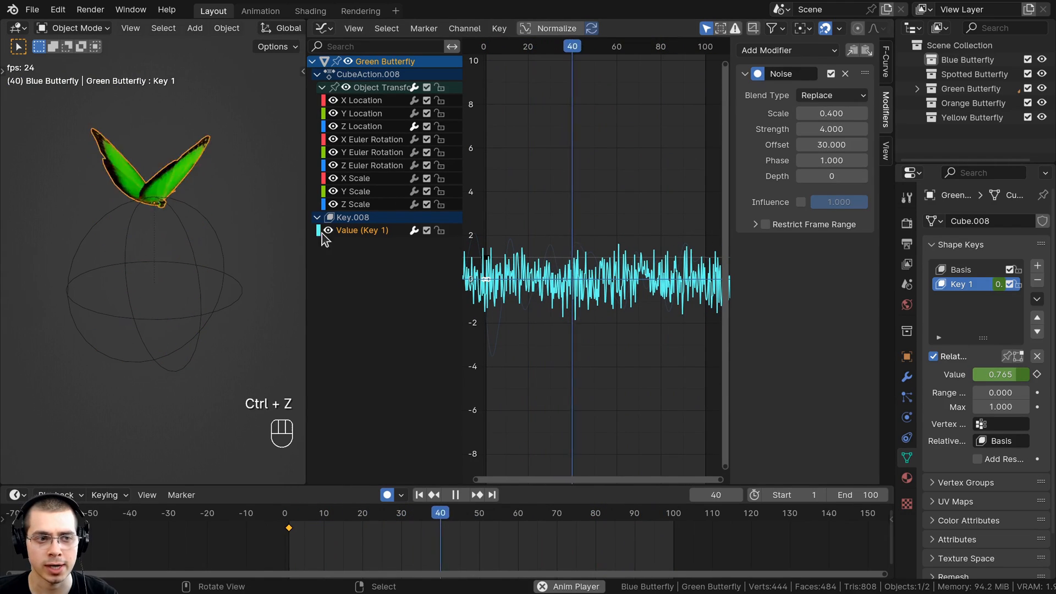
{"action": "mouse_move", "coordinate": [823, 129]}
{"action": "left_mouse_down"}
{"action": "mouse_move", "coordinate": [846, 129]}
{"action": "mouse_move", "coordinate": [819, 128]}
{"action": "left_mouse_up"}
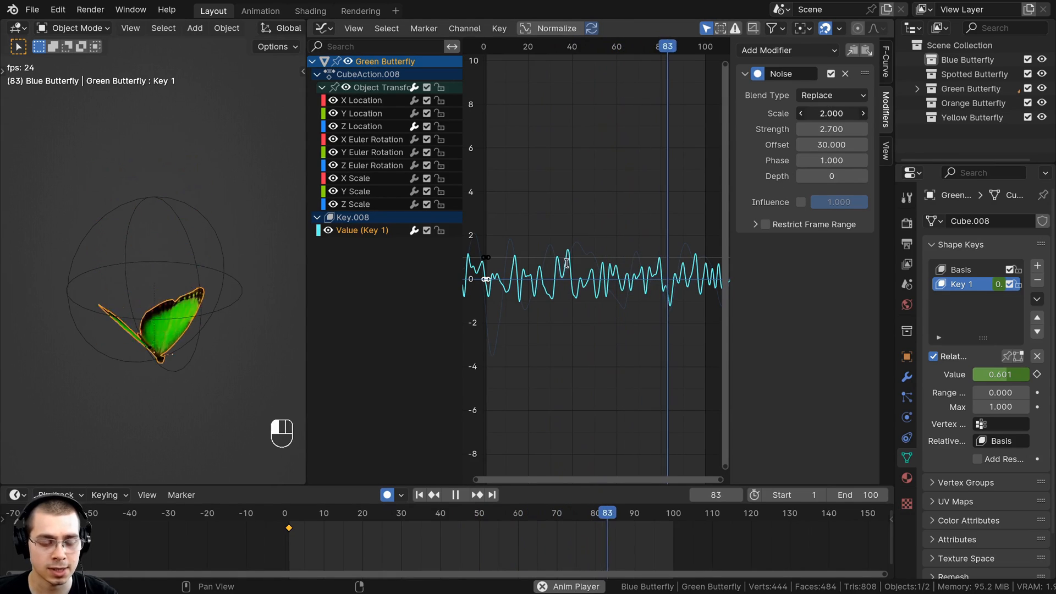
{"action": "left_click", "coordinate": [820, 129]}
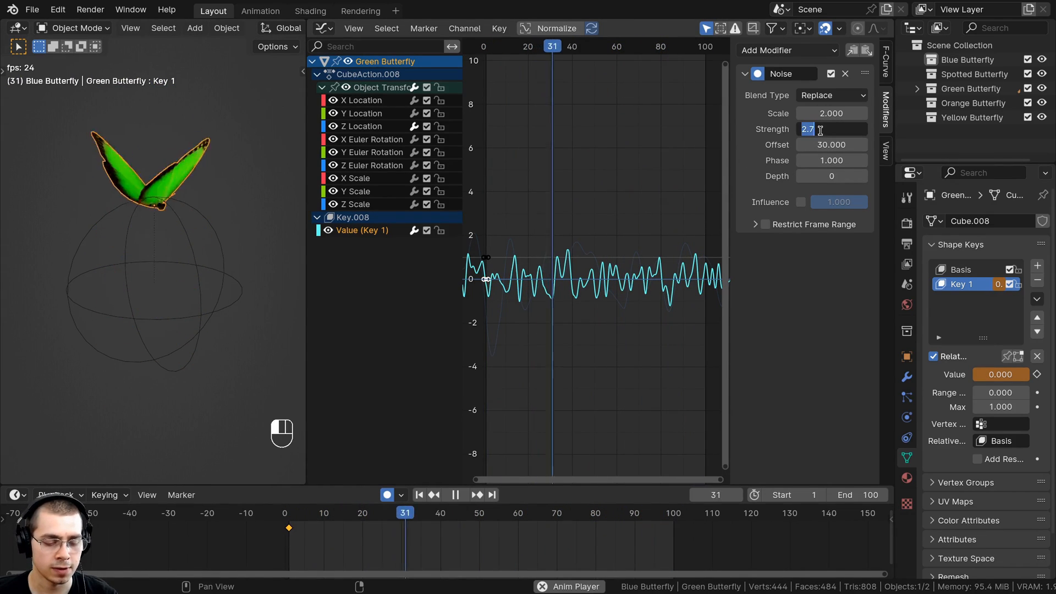
{"action": "type", "text": "4"}
{"action": "key", "text": "Return"}
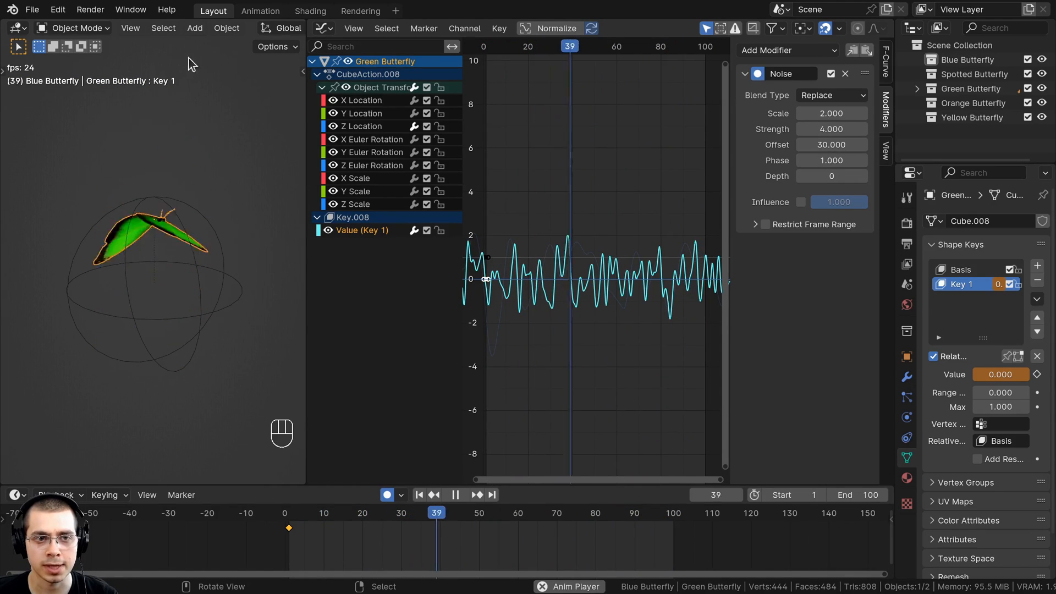
Experiment with the Z Location curve's Noise at scale 24.4 and strength 23.4, finishing with strength 2.7 and scale about 20.2
{"action": "left_click", "coordinate": [362, 122]}
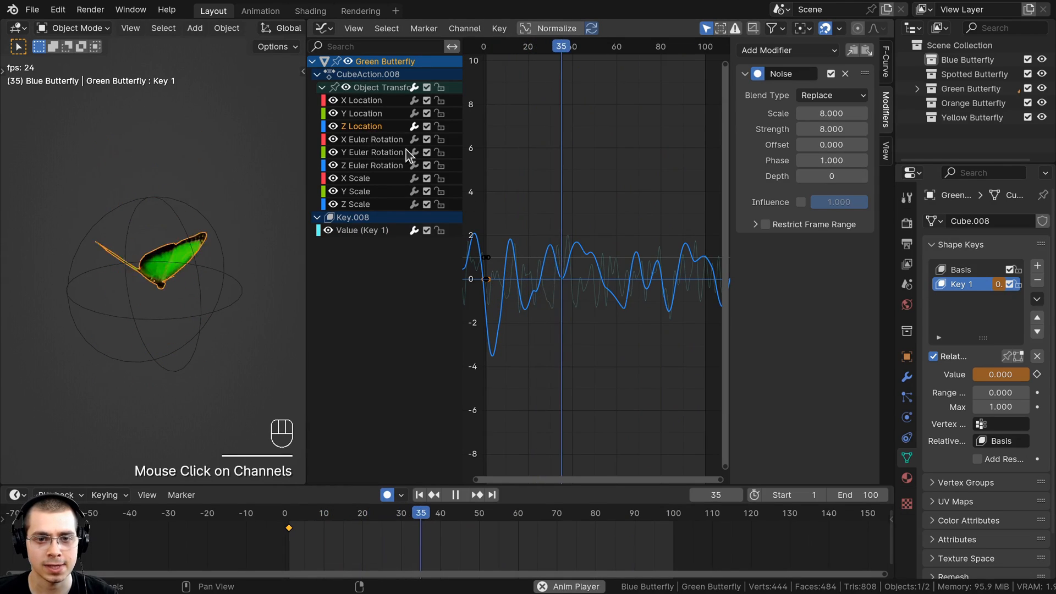
{"action": "scroll", "coordinate": [559, 255], "scroll_direction": "down", "scroll_amount": 1}
{"action": "middle_click_drag", "start_coordinate": [558, 248], "coordinate": [578, 243]}
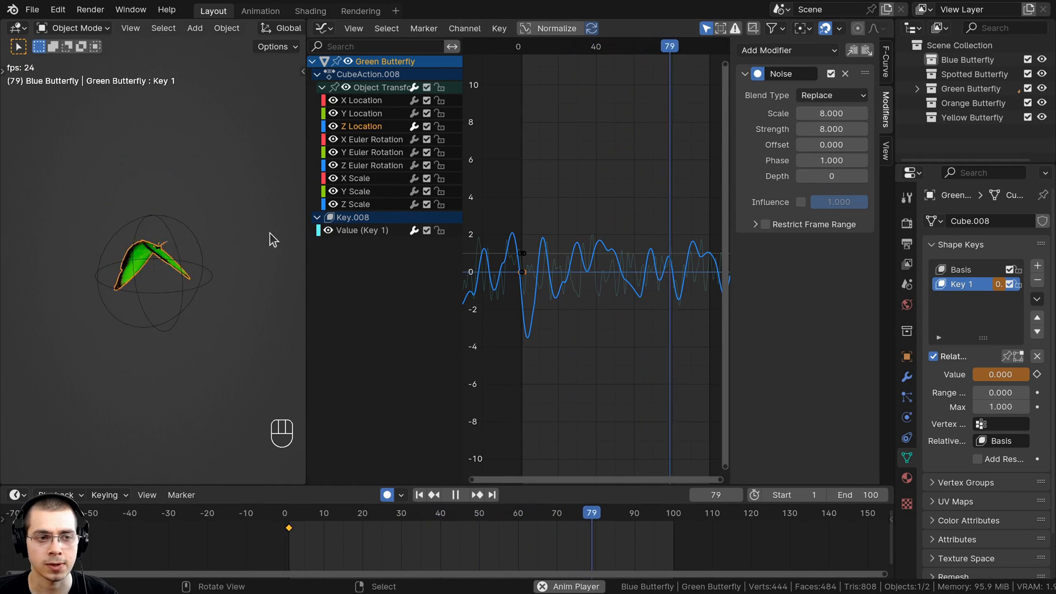
{"action": "left_click_drag", "start_coordinate": [831, 113], "coordinate": [926, 114]}
{"action": "left_click_drag", "start_coordinate": [825, 137], "coordinate": [911, 136]}
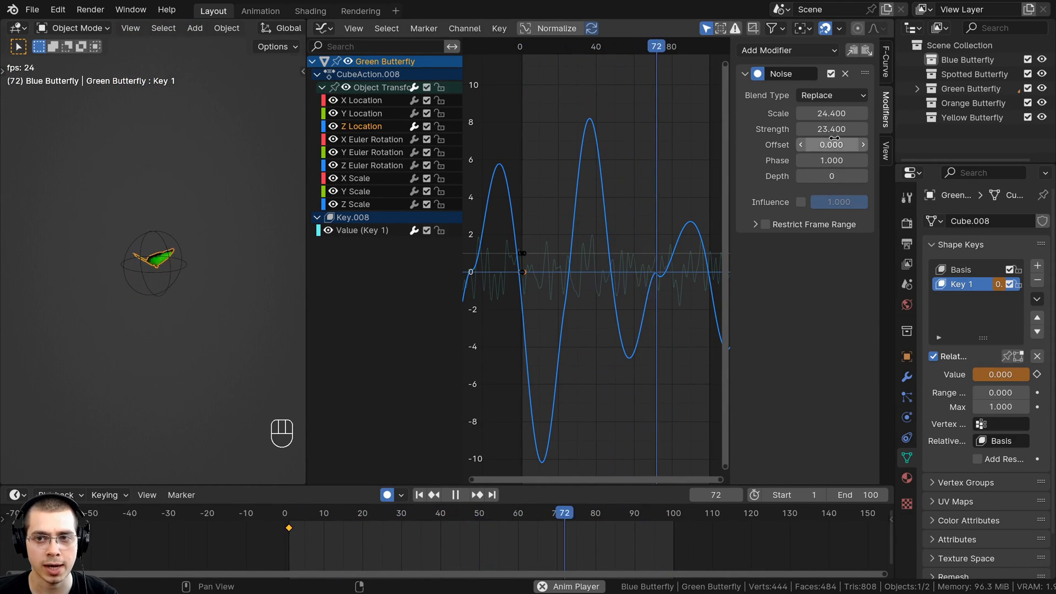
{"action": "left_click_drag", "start_coordinate": [834, 136], "coordinate": [721, 137]}
{"action": "left_click_drag", "start_coordinate": [832, 113], "coordinate": [807, 113]}
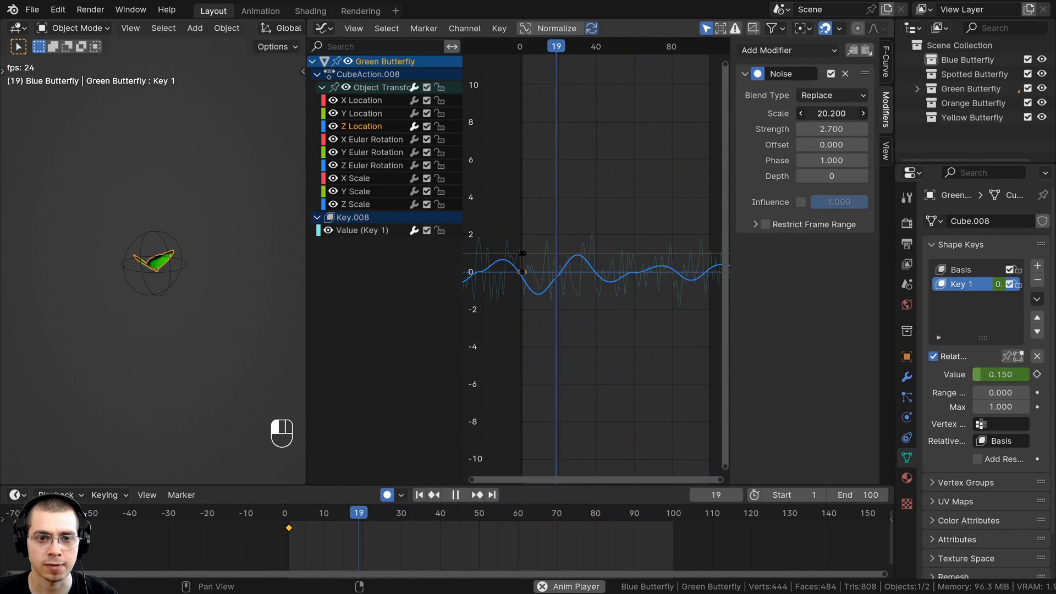
Maximize the 3D viewport and watch the green butterfly's animation while toggling the selection of all objects
{"action": "key", "text": "ctrl+space"}
{"action": "key", "text": "a"}
{"action": "key", "text": "a"}
{"action": "key", "text": "a"}
{"action": "key", "text": "a"}
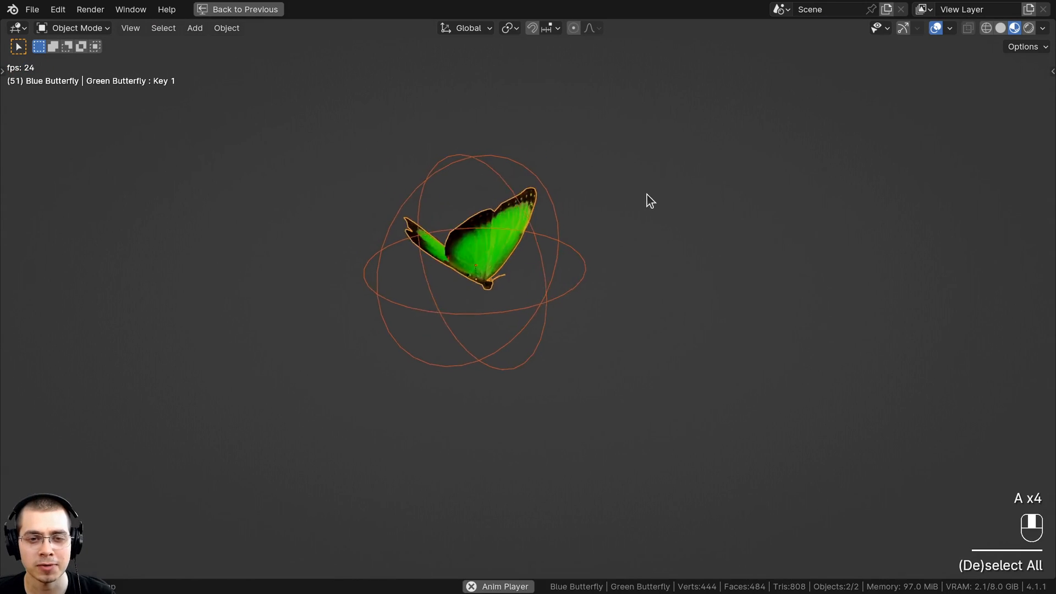
{"action": "key", "text": "a"}
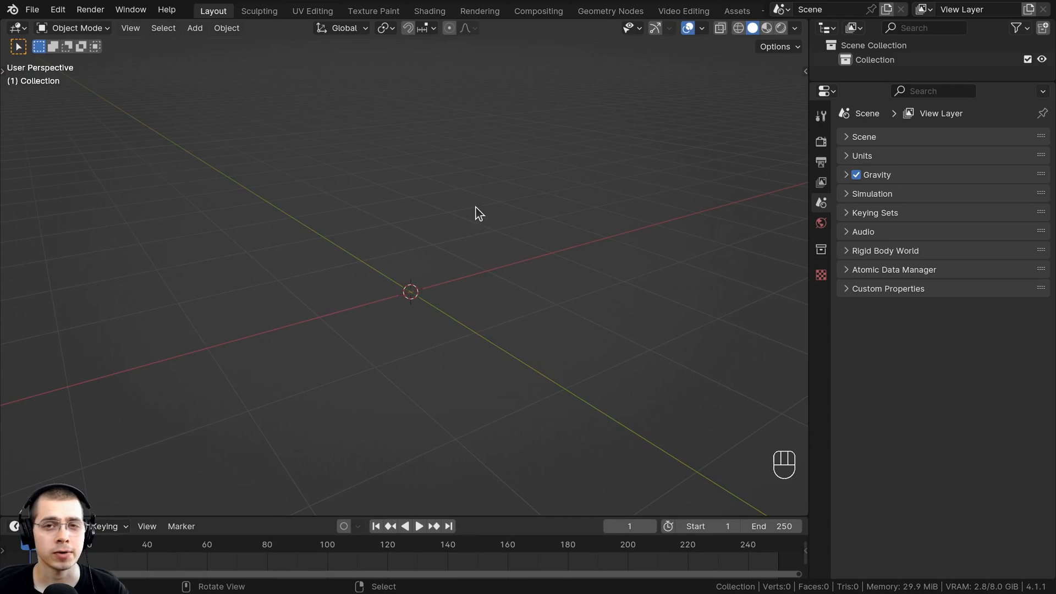
Add a mesh circle with 10 vertices and a 1 m radius at the origin of the empty scene
{"action": "middle_click_drag", "start_coordinate": [469, 214], "coordinate": [446, 209]}
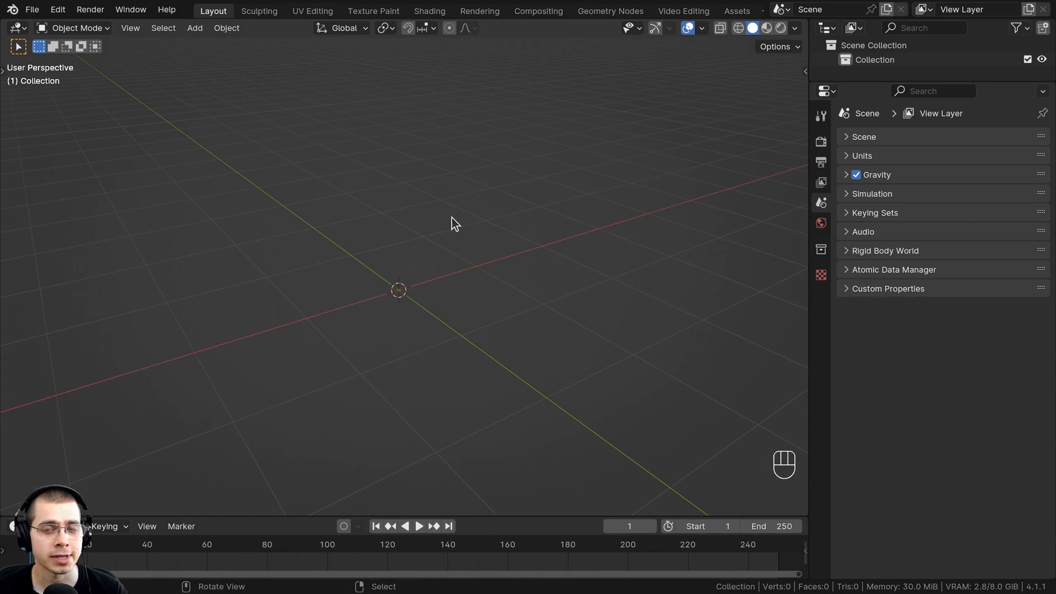
{"action": "middle_click_drag", "start_coordinate": [457, 221], "coordinate": [428, 249], "text": "shift"}
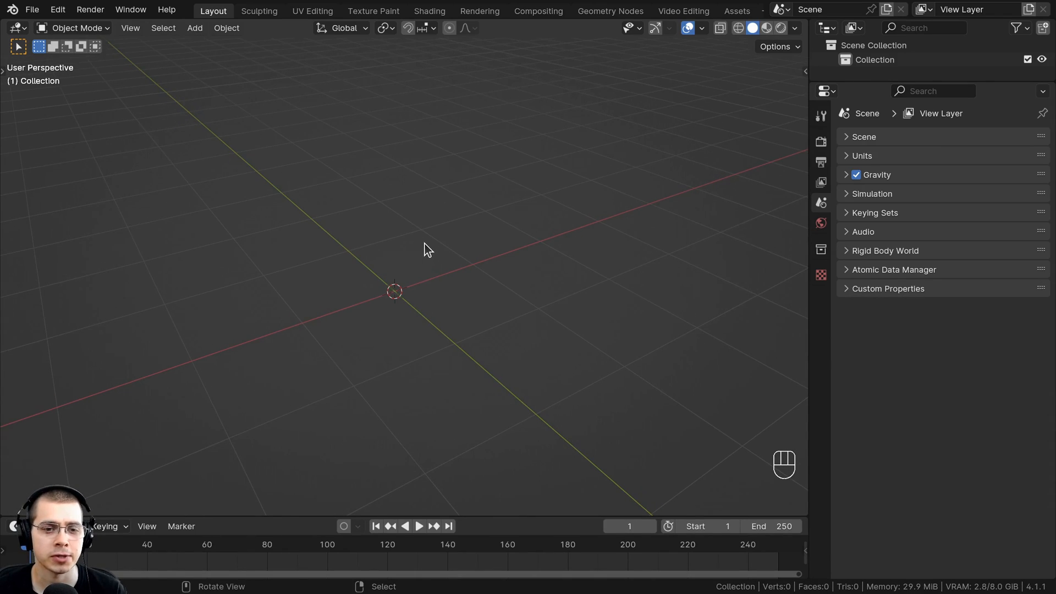
{"action": "key", "text": "shift+a"}
{"action": "mouse_move", "coordinate": [414, 204]}
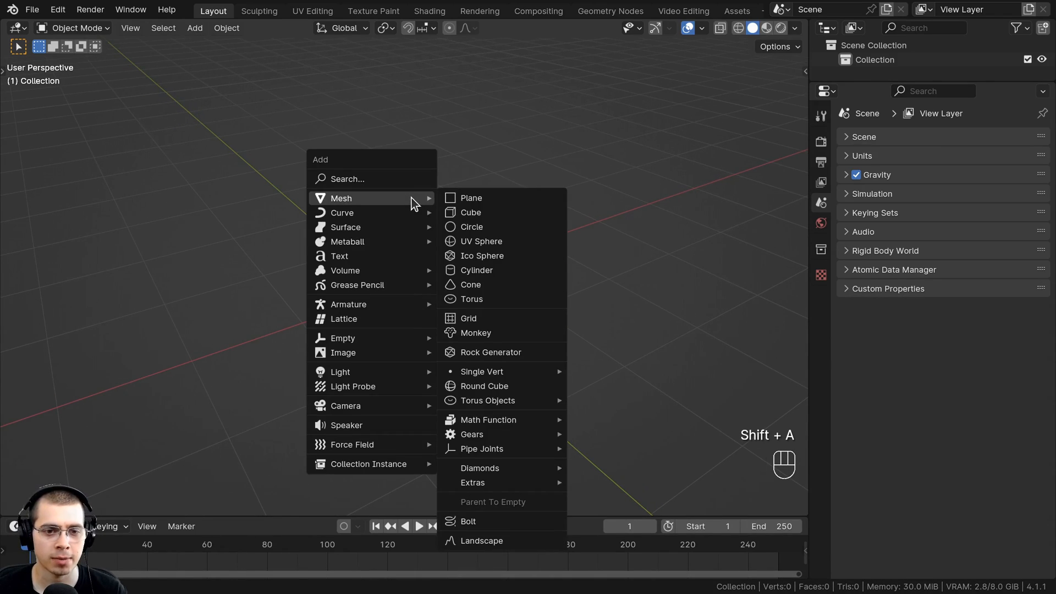
{"action": "left_click", "coordinate": [479, 229]}
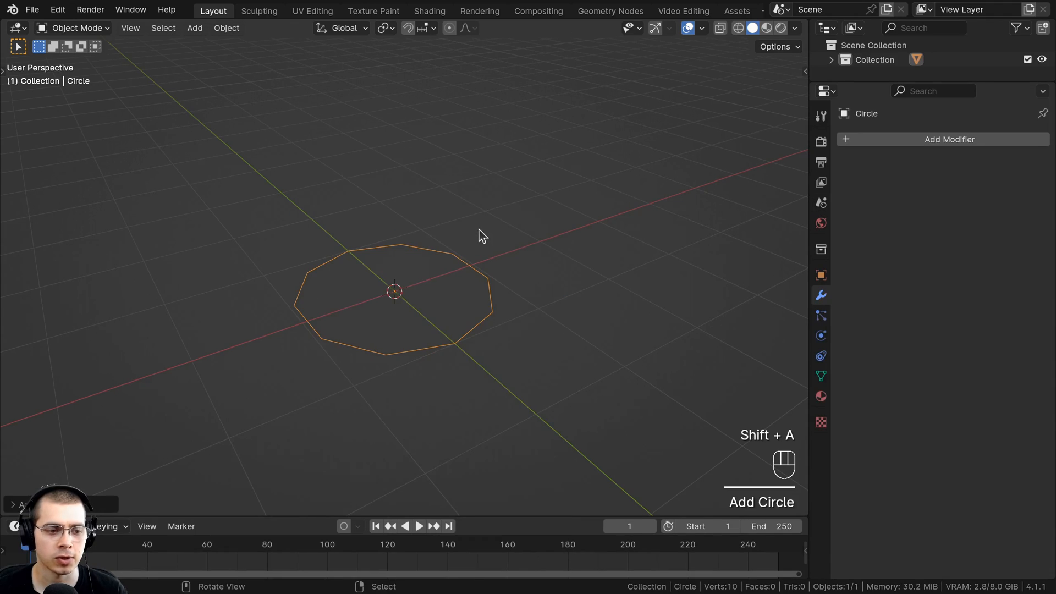
{"action": "left_click", "coordinate": [18, 505]}
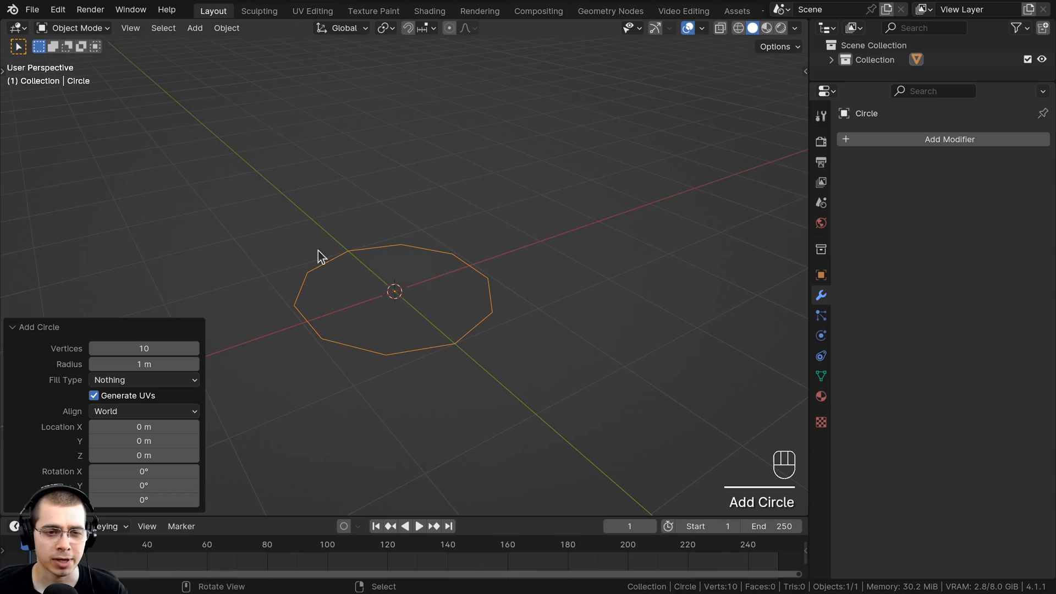
{"action": "middle_click_drag", "start_coordinate": [442, 238], "coordinate": [355, 272]}
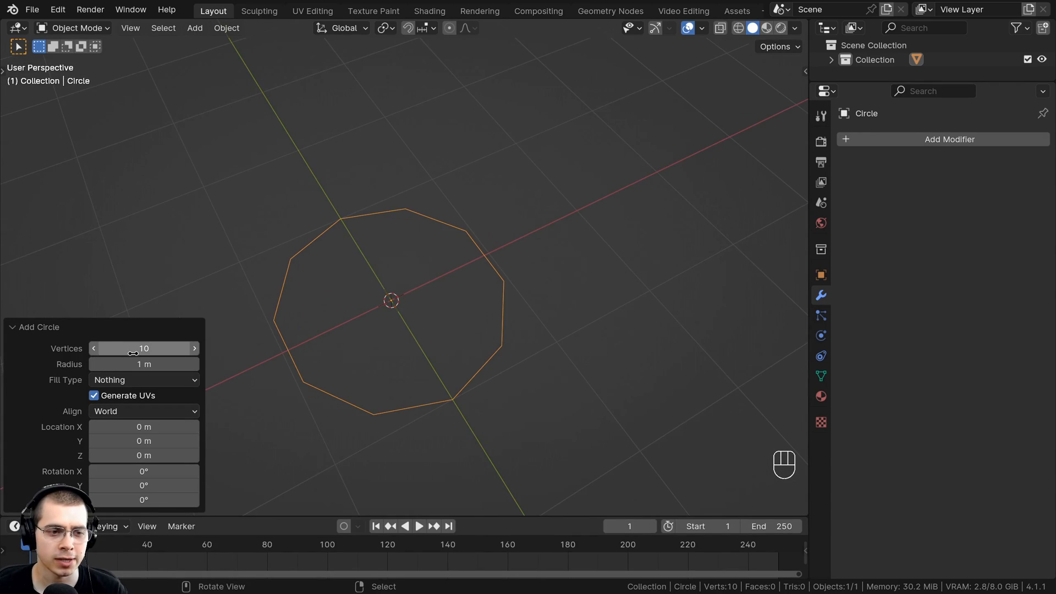
{"action": "left_click", "coordinate": [38, 334]}
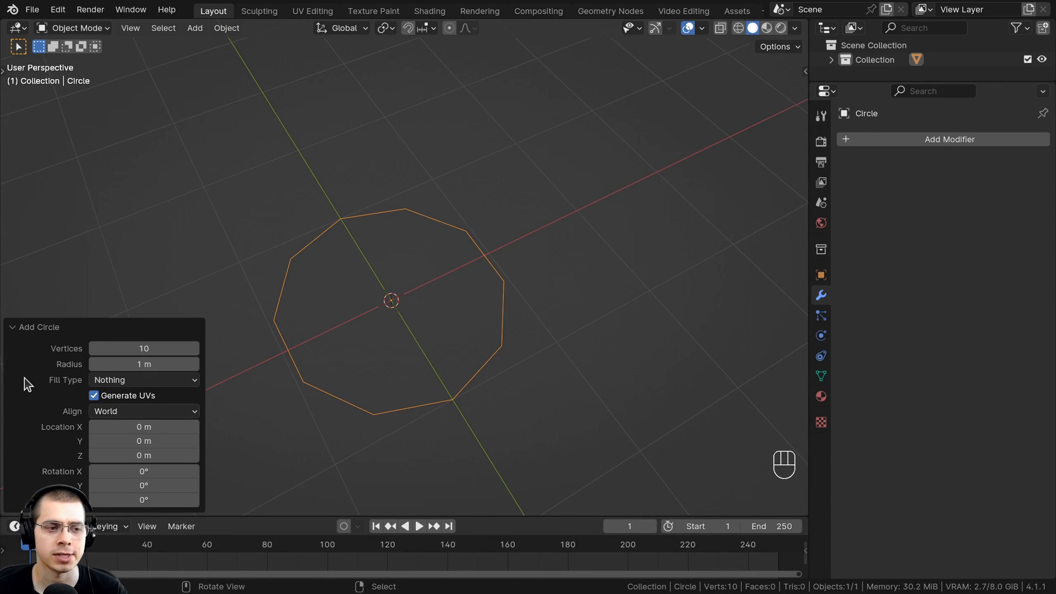
{"action": "left_click", "coordinate": [18, 328]}
{"action": "middle_click_drag", "start_coordinate": [365, 327], "coordinate": [364, 300], "text": "shift"}
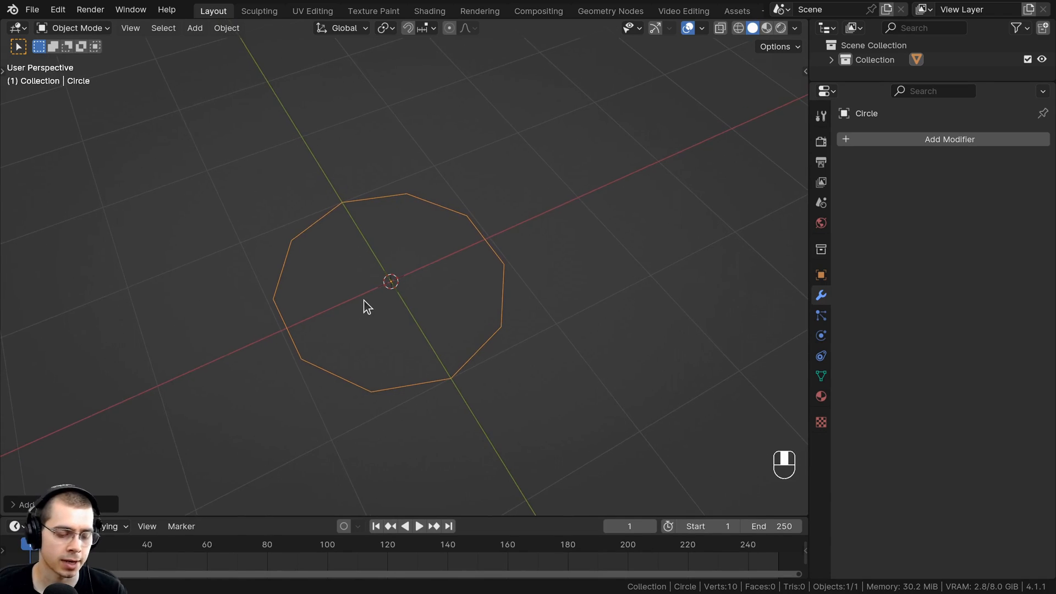
Rotate the circle about the X axis so that it stands upright
{"action": "key", "text": "r"}
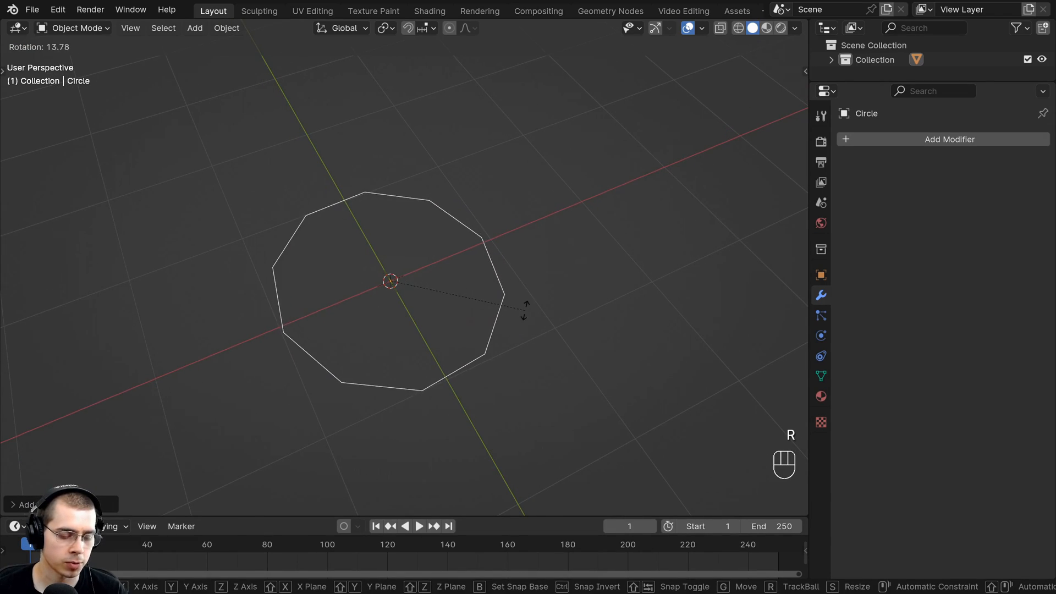
{"action": "key", "text": "x"}
{"action": "left_click", "coordinate": [505, 290]}
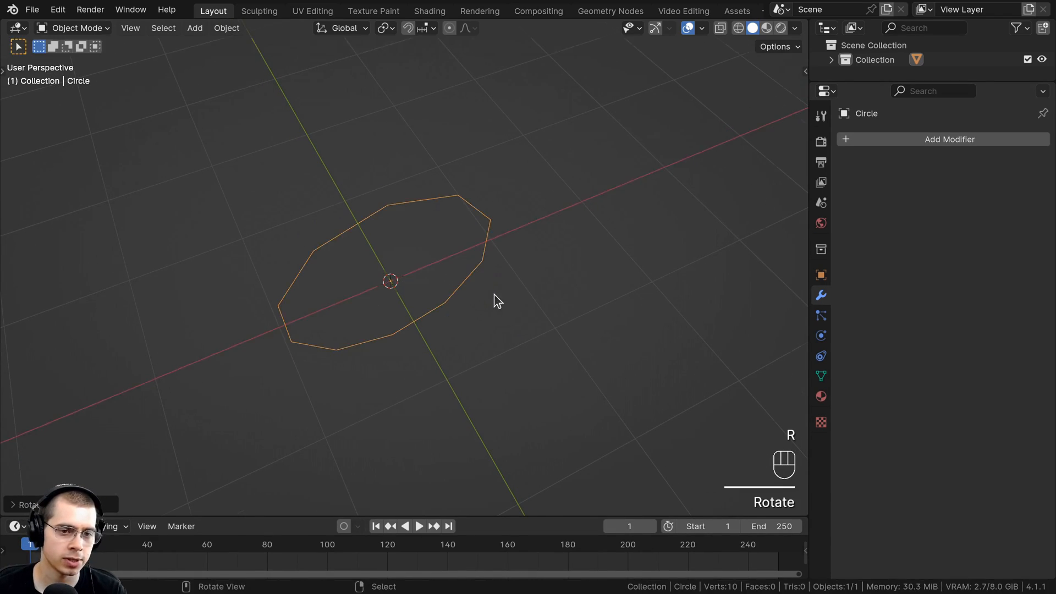
Scale the upright circle down slightly and apply its rotation and scale
{"action": "middle_click_drag", "start_coordinate": [494, 295], "coordinate": [455, 264]}
{"action": "middle_click_drag", "start_coordinate": [455, 264], "coordinate": [452, 258], "text": "shift"}
{"action": "middle_click_drag", "start_coordinate": [561, 237], "coordinate": [604, 203]}
{"action": "key", "text": "s"}
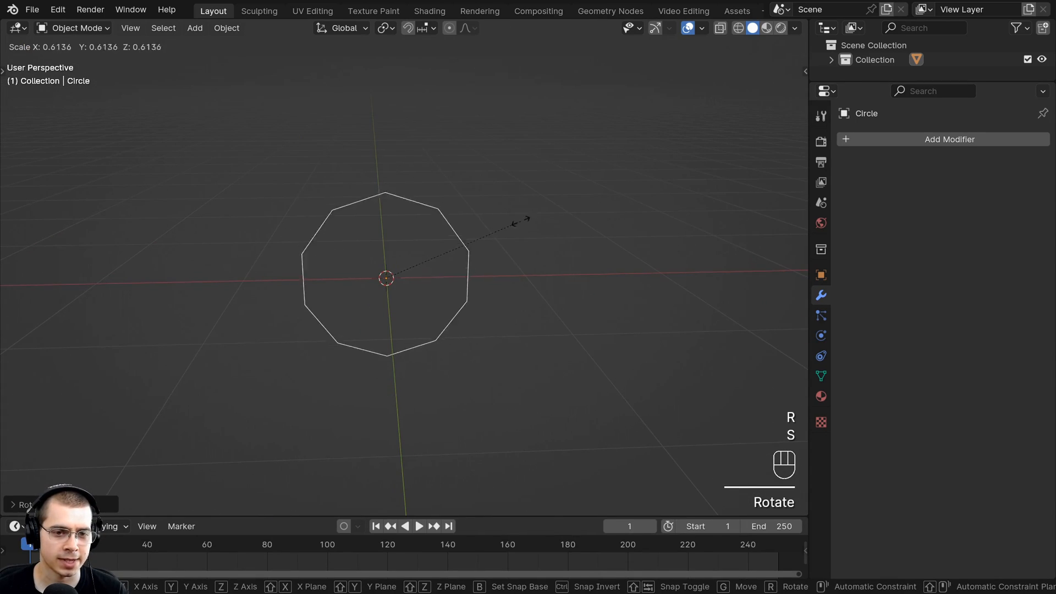
{"action": "left_click", "coordinate": [537, 221]}
{"action": "middle_click_drag", "start_coordinate": [517, 158], "coordinate": [525, 192]}
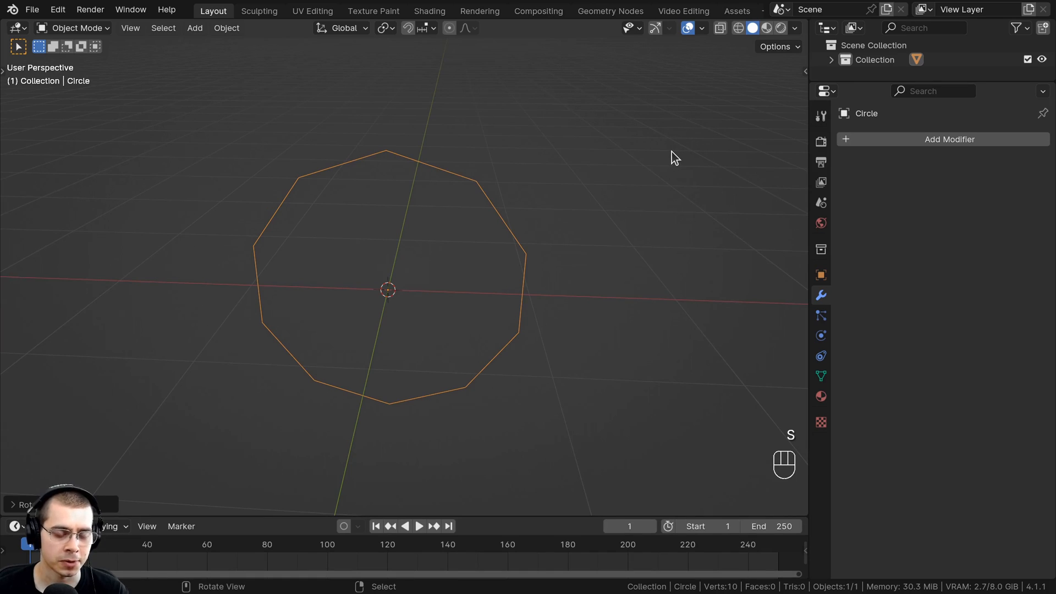
{"action": "key", "text": "s"}
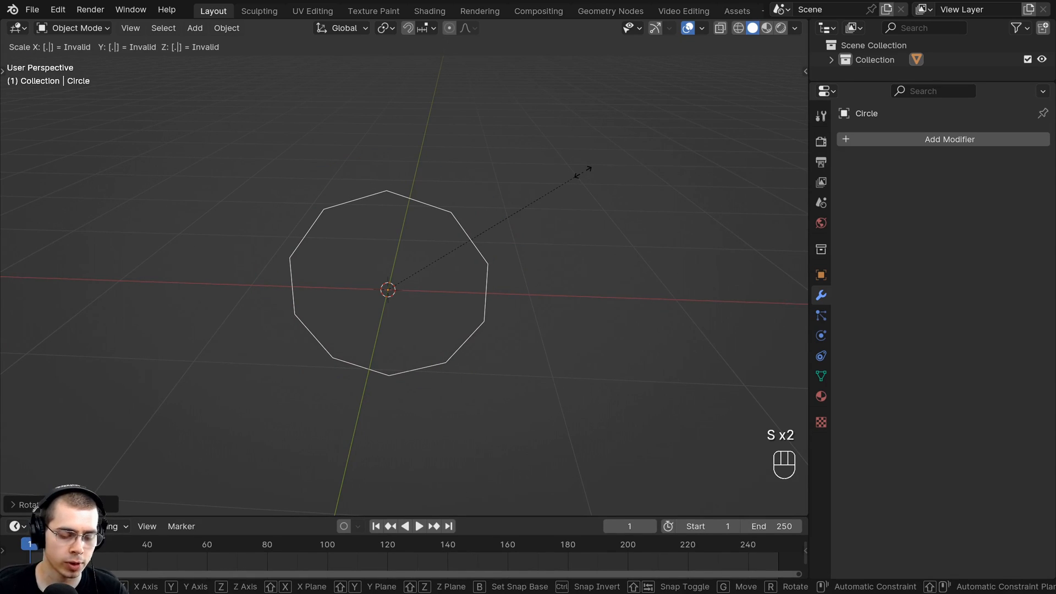
{"action": "left_click", "coordinate": [584, 175]}
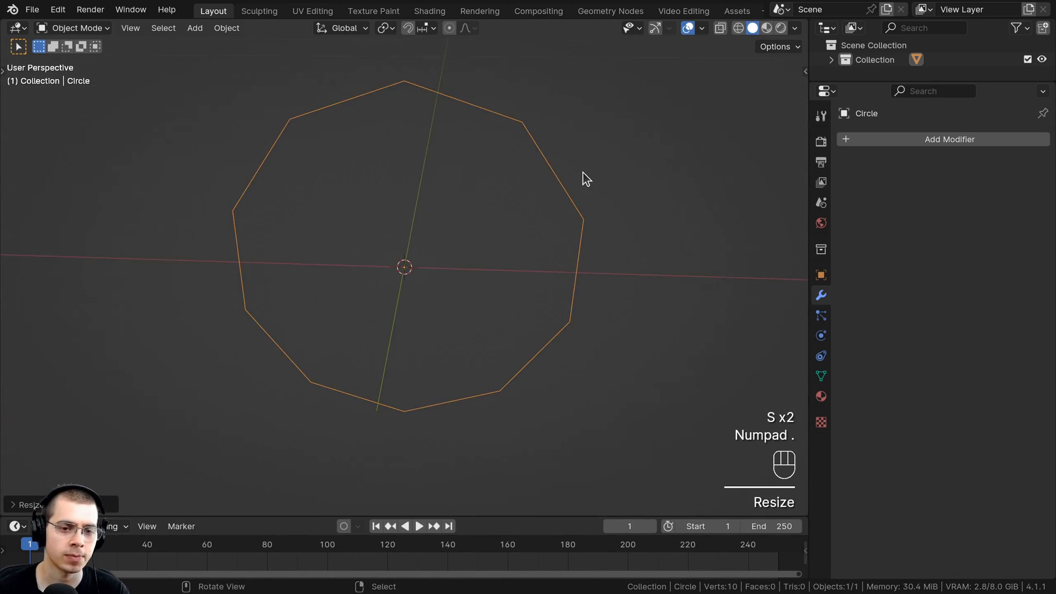
{"action": "key", "text": "ctrl+a"}
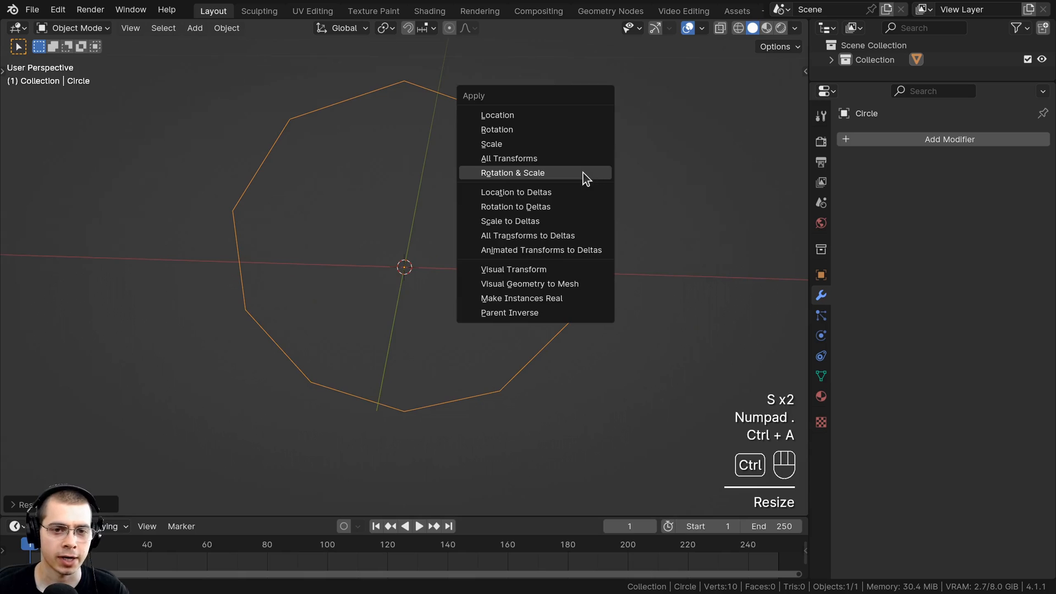
{"action": "left_click", "coordinate": [501, 172]}
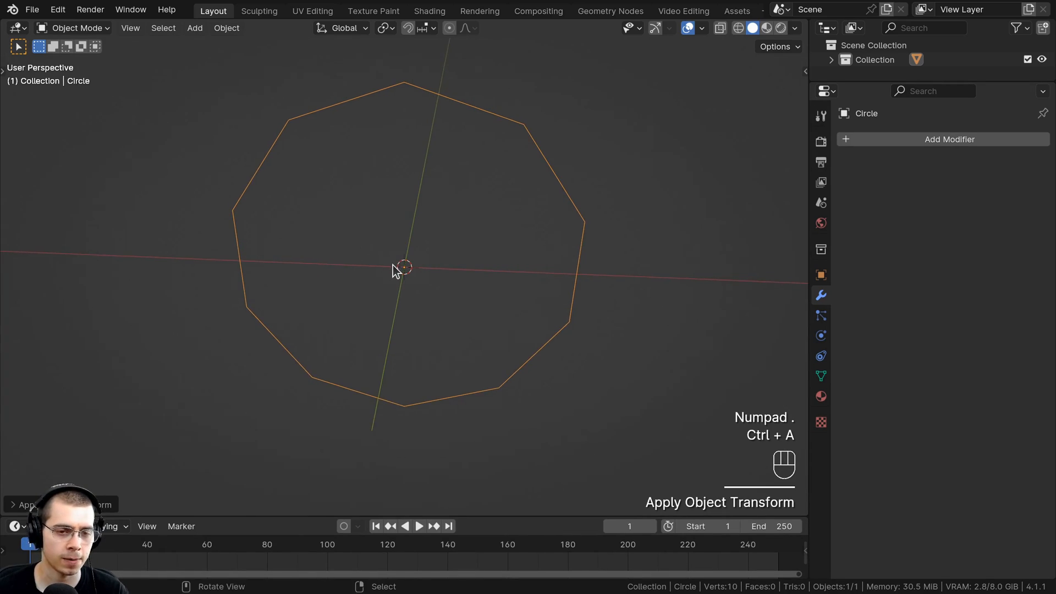
Extrude the circle's vertices along the Y axis into a long tube and widen its far end slightly
{"action": "key", "text": "Tab"}
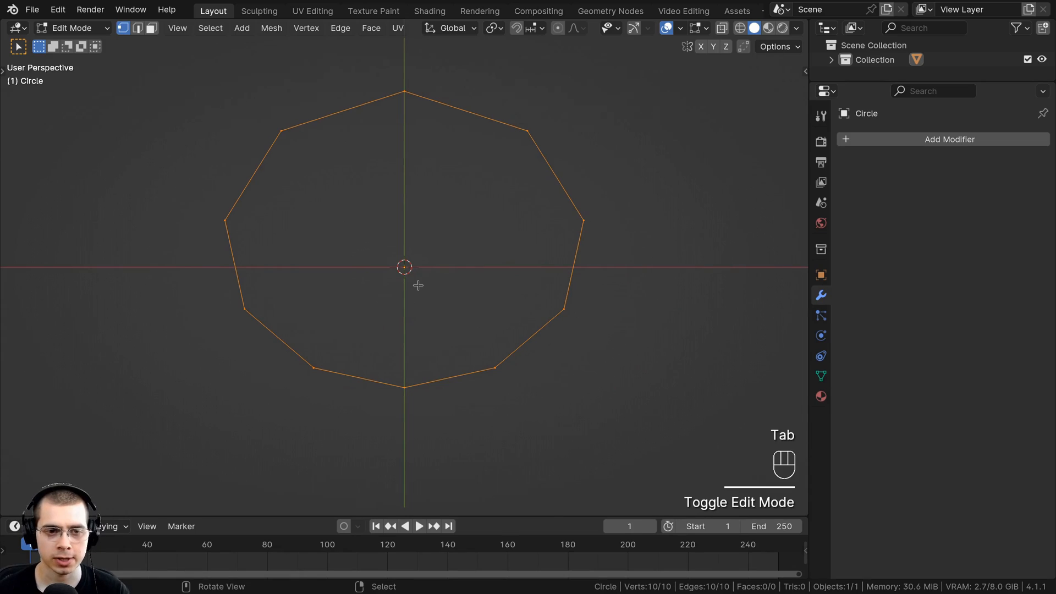
{"action": "key", "text": "KP_7"}
{"action": "key", "text": "e"}
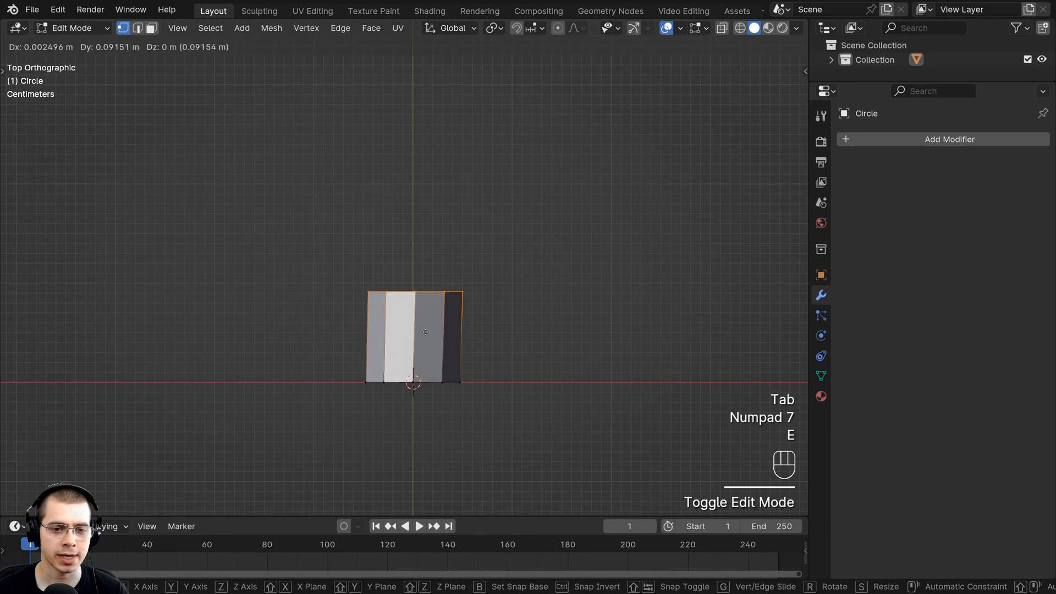
{"action": "left_click", "coordinate": [416, 106]}
{"action": "scroll", "coordinate": [422, 121], "scroll_direction": "down", "scroll_amount": 1}
{"action": "middle_click_drag", "start_coordinate": [432, 159], "coordinate": [455, 269], "text": "shift"}
{"action": "key", "text": "g"}
{"action": "middle_click", "coordinate": [454, 264]}
{"action": "left_click", "coordinate": [456, 257]}
{"action": "key", "text": "s"}
{"action": "left_click", "coordinate": [520, 200]}
Move the whole tube back along the Y axis so that it straddles the origin
{"action": "key", "text": "a"}
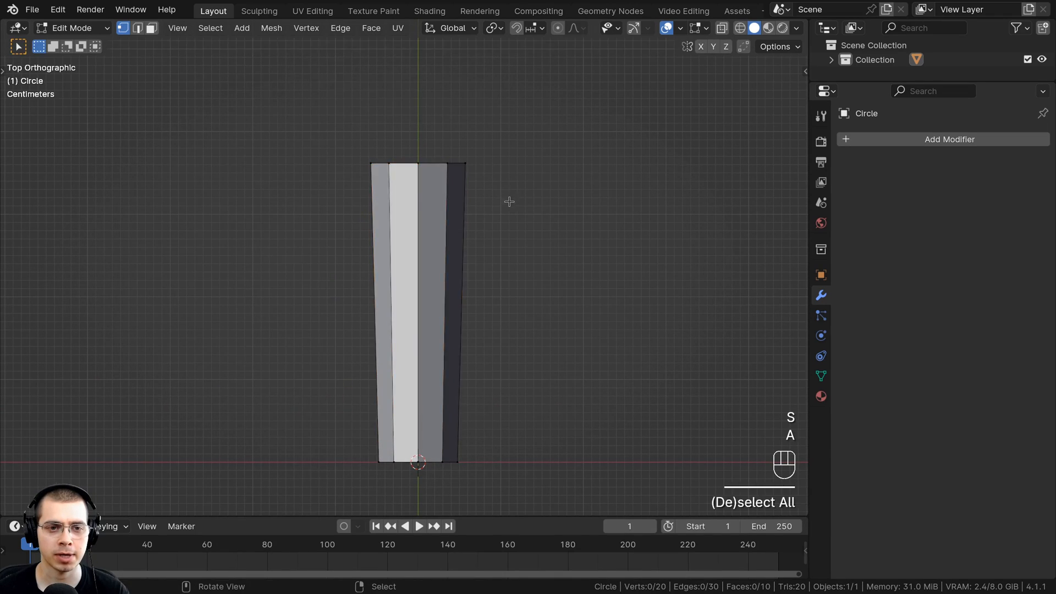
{"action": "key", "text": "a"}
{"action": "scroll", "coordinate": [495, 207], "scroll_direction": "down", "scroll_amount": 4}
{"action": "middle_click_drag", "start_coordinate": [483, 211], "coordinate": [474, 118], "text": "shift"}
{"action": "key", "text": "g"}
{"action": "middle_click", "coordinate": [472, 165]}
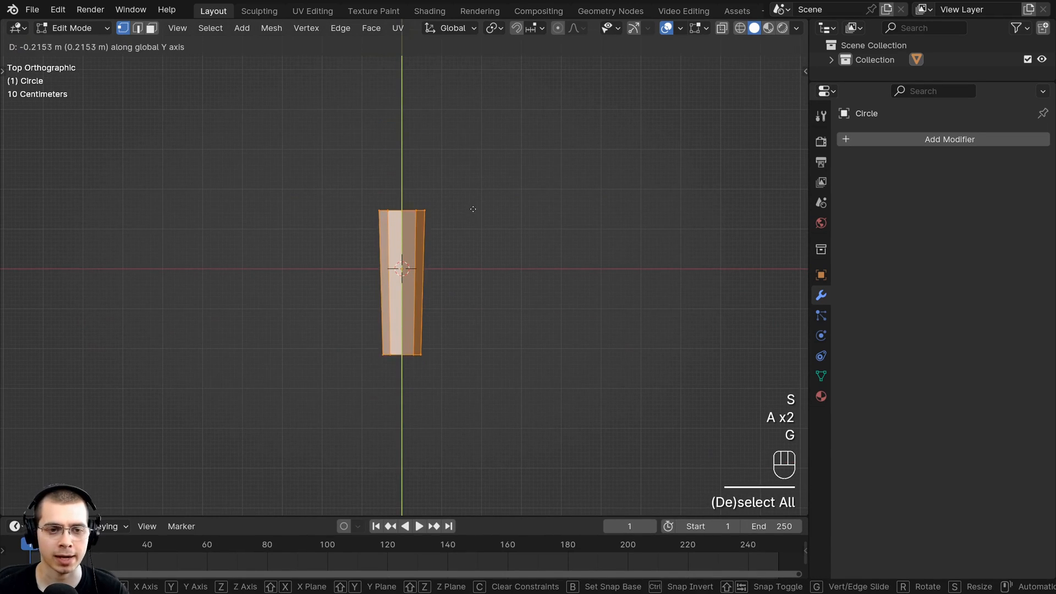
{"action": "left_click", "coordinate": [473, 198]}
{"action": "middle_click_drag", "start_coordinate": [413, 180], "coordinate": [414, 233], "text": "shift"}
Extrude the tube's front end ring a short distance along Y and narrow it to form the neck
{"action": "key", "text": "a"}
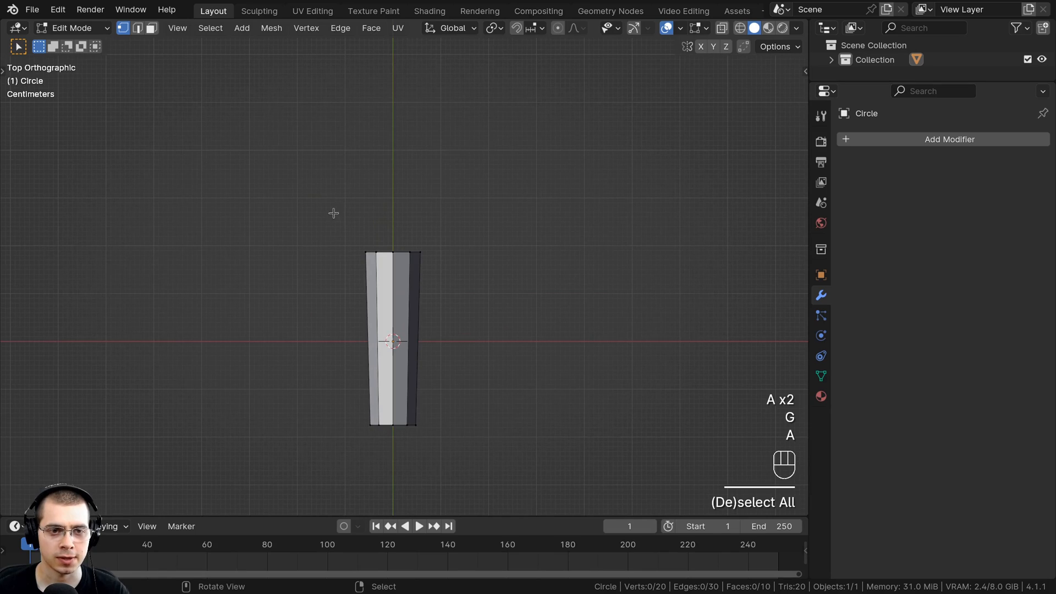
{"action": "scroll", "coordinate": [388, 237], "scroll_direction": "up", "scroll_amount": 2}
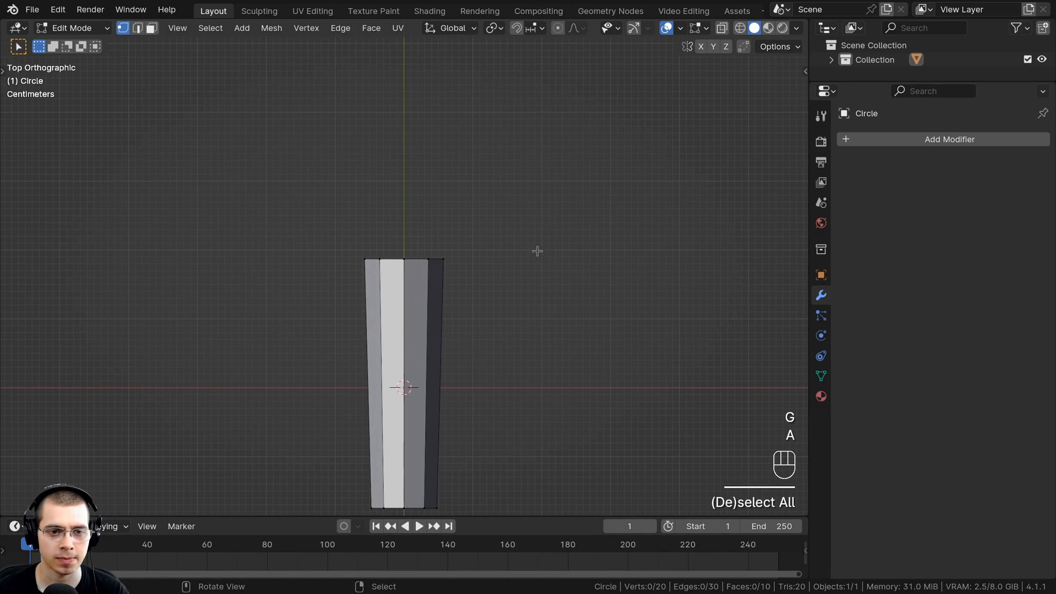
{"action": "key", "text": "z"}
{"action": "left_click_drag", "start_coordinate": [311, 196], "coordinate": [581, 296]}
{"action": "key", "text": "z"}
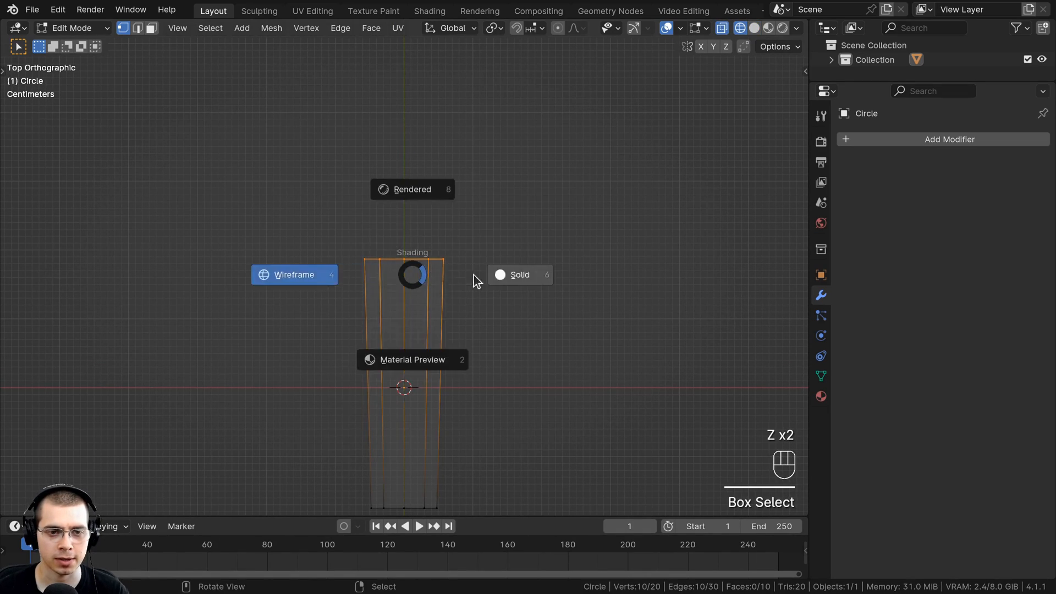
{"action": "left_click", "coordinate": [475, 282]}
{"action": "scroll", "coordinate": [473, 292], "scroll_direction": "up", "scroll_amount": 2}
{"action": "key", "text": "e"}
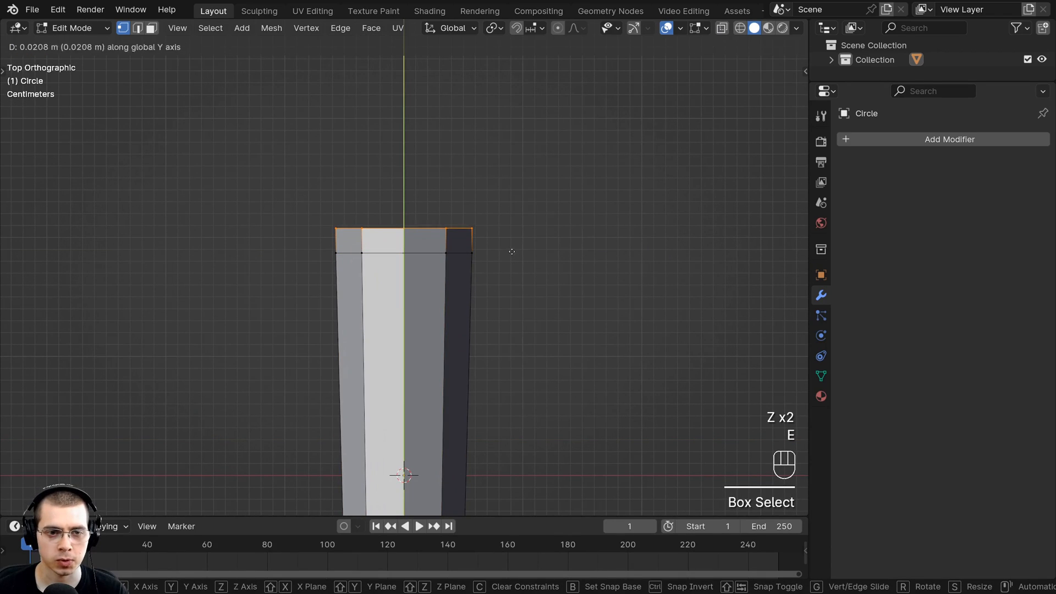
{"action": "left_click", "coordinate": [512, 252]}
{"action": "key", "text": "s"}
{"action": "left_click", "coordinate": [473, 253]}
{"action": "key", "text": "g"}
{"action": "left_click", "coordinate": [462, 254]}
{"action": "key", "text": "s"}
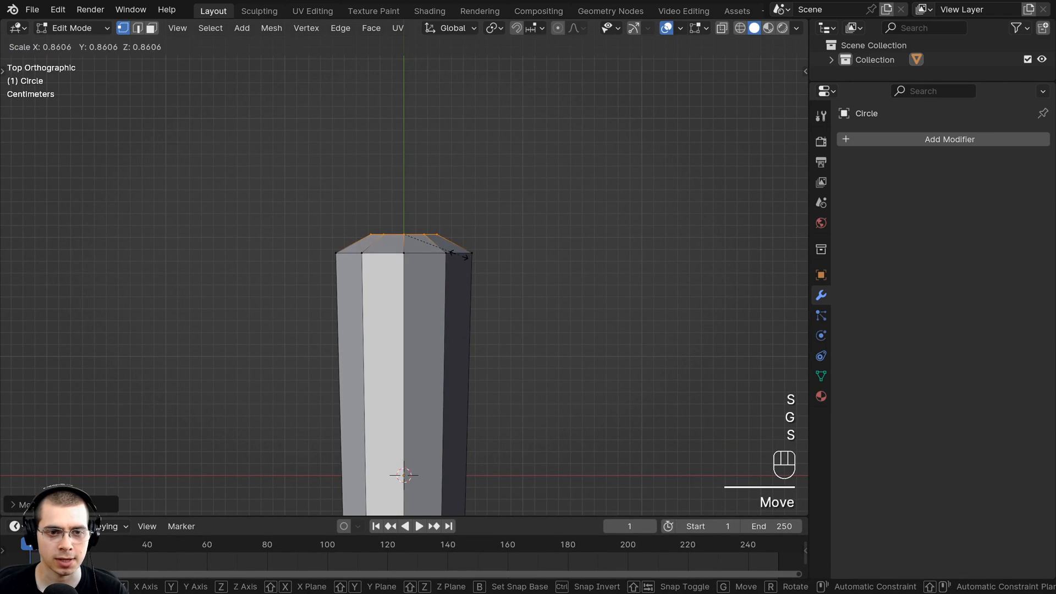
{"action": "left_click", "coordinate": [458, 255]}
Extrude the neck ring forward and widen it into the base of the head
{"action": "middle_click_drag", "start_coordinate": [460, 283], "coordinate": [465, 319], "text": "shift"}
{"action": "scroll", "coordinate": [484, 269], "scroll_direction": "up", "scroll_amount": 1}
{"action": "key", "text": "e"}
{"action": "left_click", "coordinate": [494, 217]}
{"action": "key", "text": "s"}
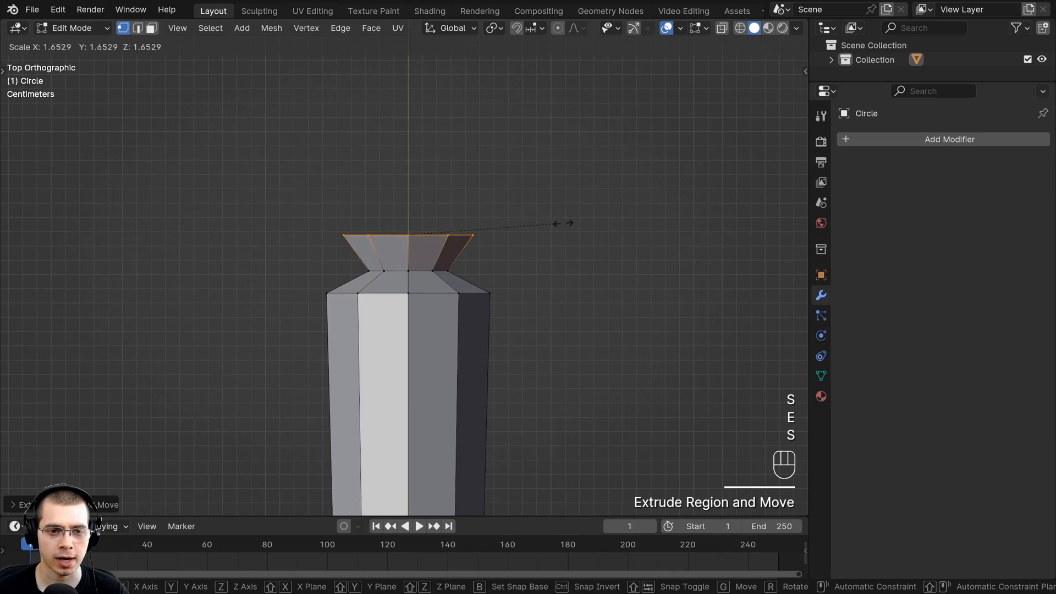
{"action": "left_click", "coordinate": [577, 234]}
{"action": "key", "text": "g"}
{"action": "left_click", "coordinate": [539, 249]}
Extrude two more head rings forward, widening the first slightly and narrowing the second a little
{"action": "middle_click_drag", "start_coordinate": [537, 250], "coordinate": [539, 260], "text": "shift"}
{"action": "key", "text": "e"}
{"action": "left_click", "coordinate": [539, 224]}
{"action": "key", "text": "s"}
{"action": "left_click", "coordinate": [553, 218]}
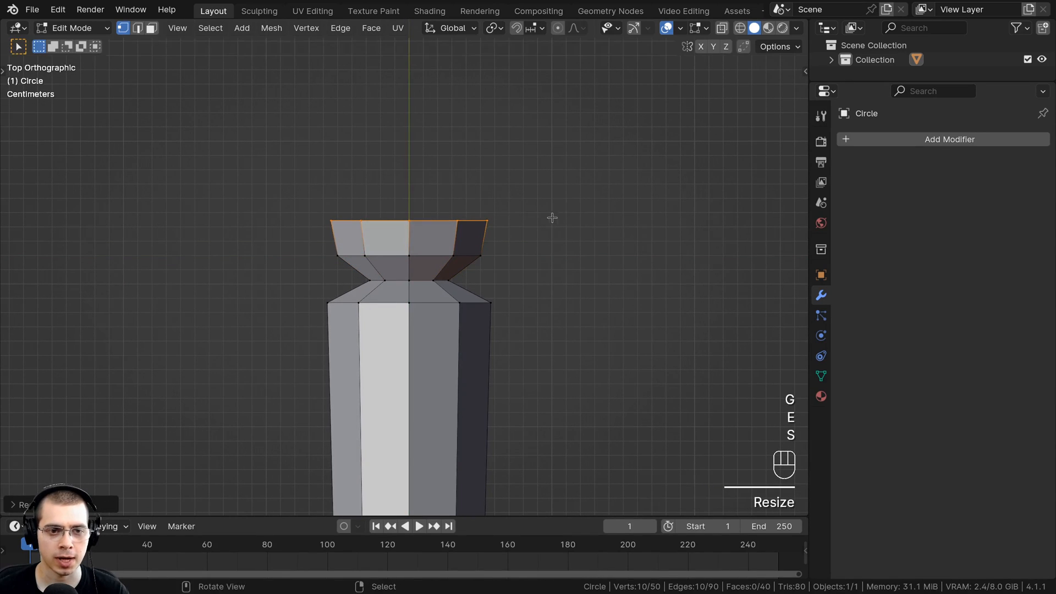
{"action": "middle_click_drag", "start_coordinate": [552, 218], "coordinate": [543, 273], "text": "shift"}
{"action": "key", "text": "e"}
{"action": "left_click", "coordinate": [542, 221]}
{"action": "key", "text": "s"}
{"action": "left_click", "coordinate": [534, 215]}
Round off the front of the head with two narrowing extrusions and shift its front rings back slightly
{"action": "key", "text": "e"}
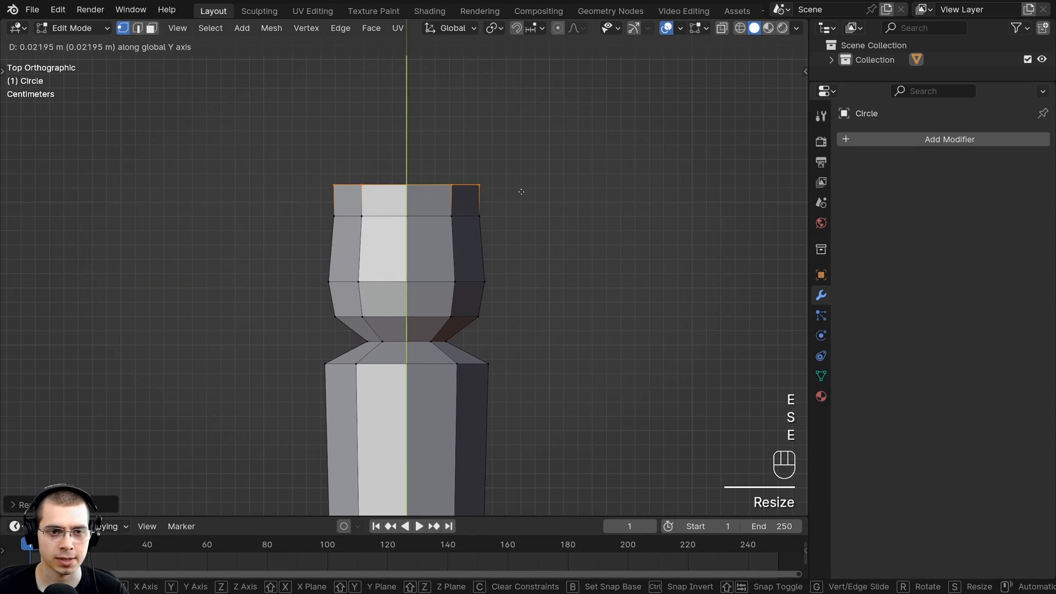
{"action": "left_click", "coordinate": [479, 188]}
{"action": "key", "text": "s"}
{"action": "left_click", "coordinate": [479, 186]}
{"action": "key", "text": "KP_7"}
{"action": "scroll", "coordinate": [478, 176], "scroll_direction": "up", "scroll_amount": 1}
{"action": "key", "text": "e"}
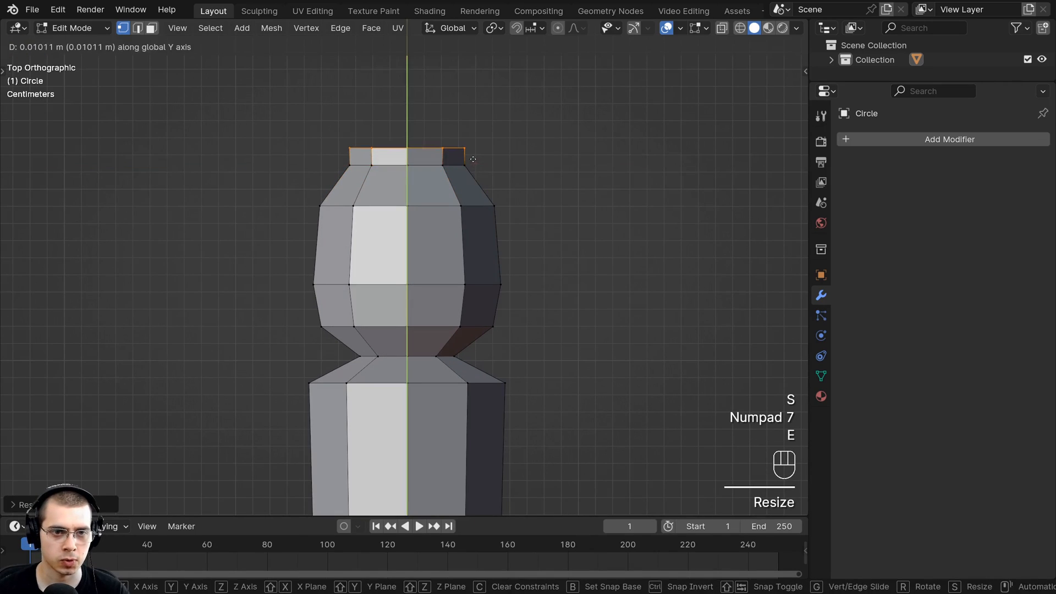
{"action": "left_click", "coordinate": [473, 159]}
{"action": "key", "text": "s"}
{"action": "left_click", "coordinate": [488, 144]}
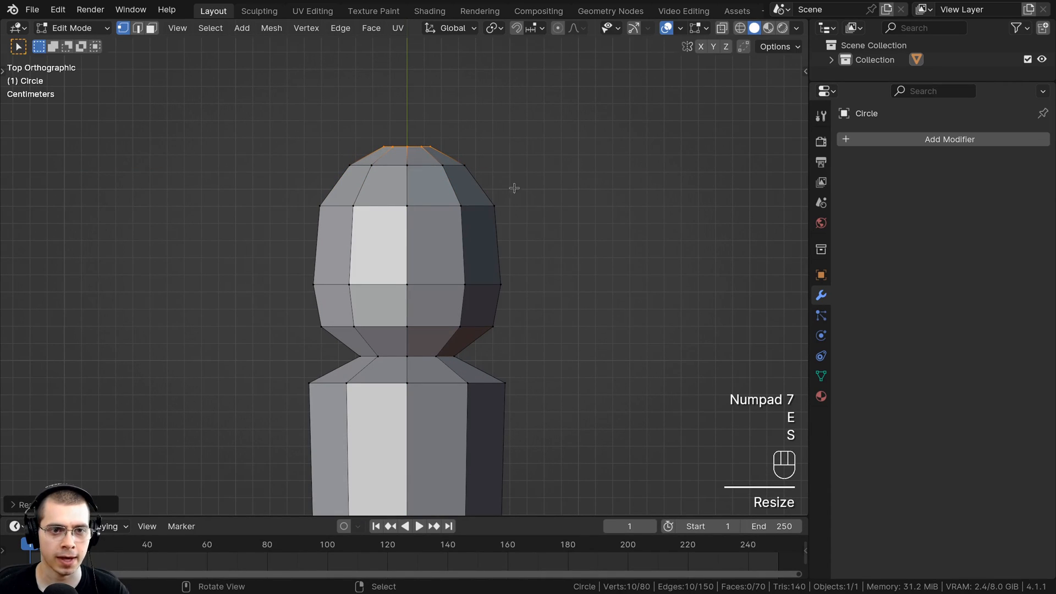
{"action": "key", "text": "z"}
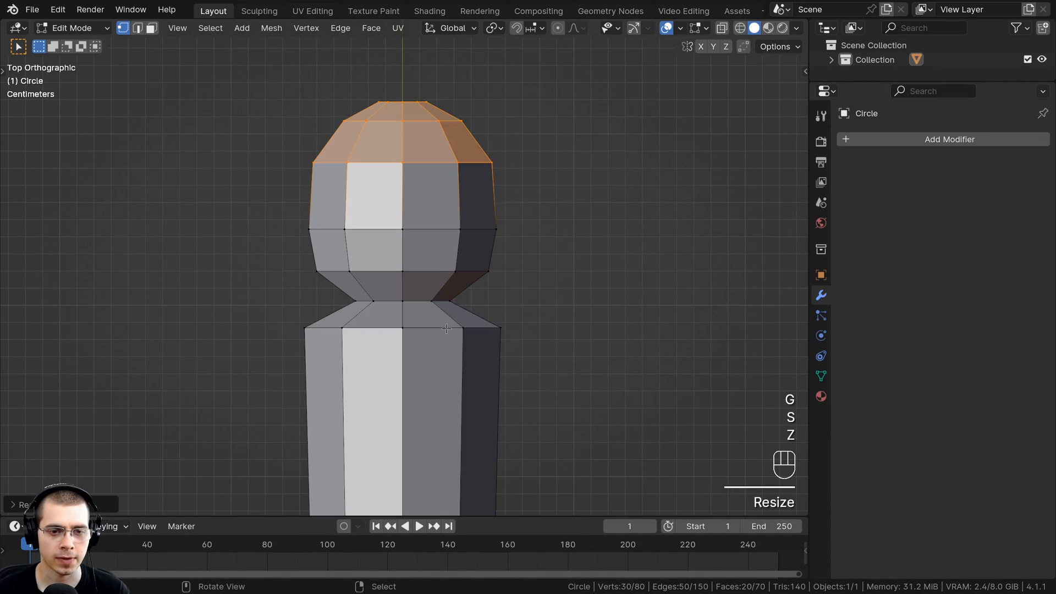
Bevel the edge loop at the body's front shoulder about 0.005 m wide
{"action": "middle_click_drag", "start_coordinate": [420, 264], "coordinate": [396, 213], "text": "shift"}
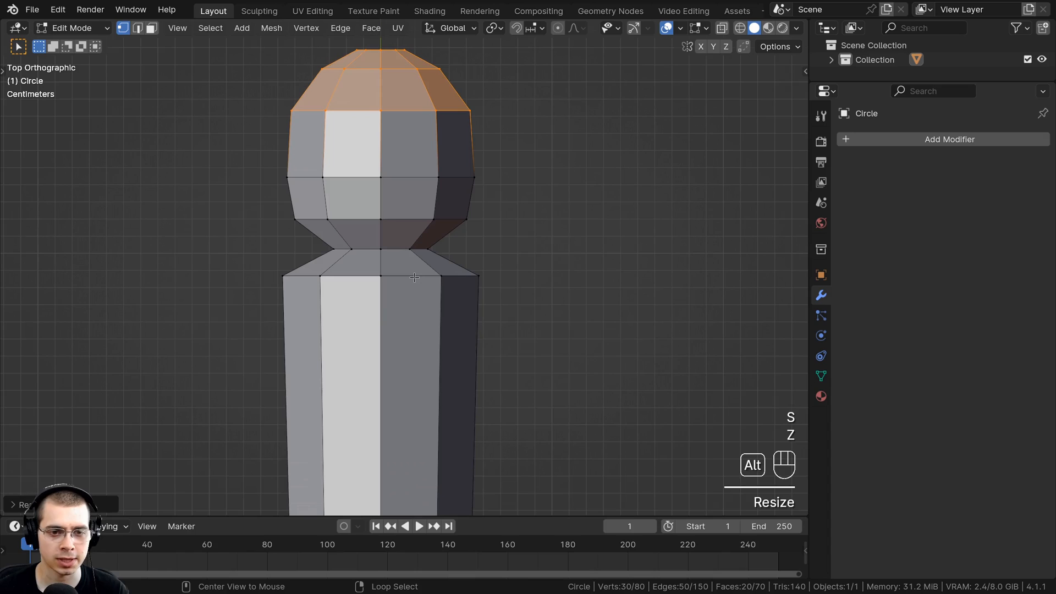
{"action": "left_click", "coordinate": [414, 276], "text": "alt"}
{"action": "scroll", "coordinate": [418, 281], "scroll_direction": "up", "scroll_amount": 4}
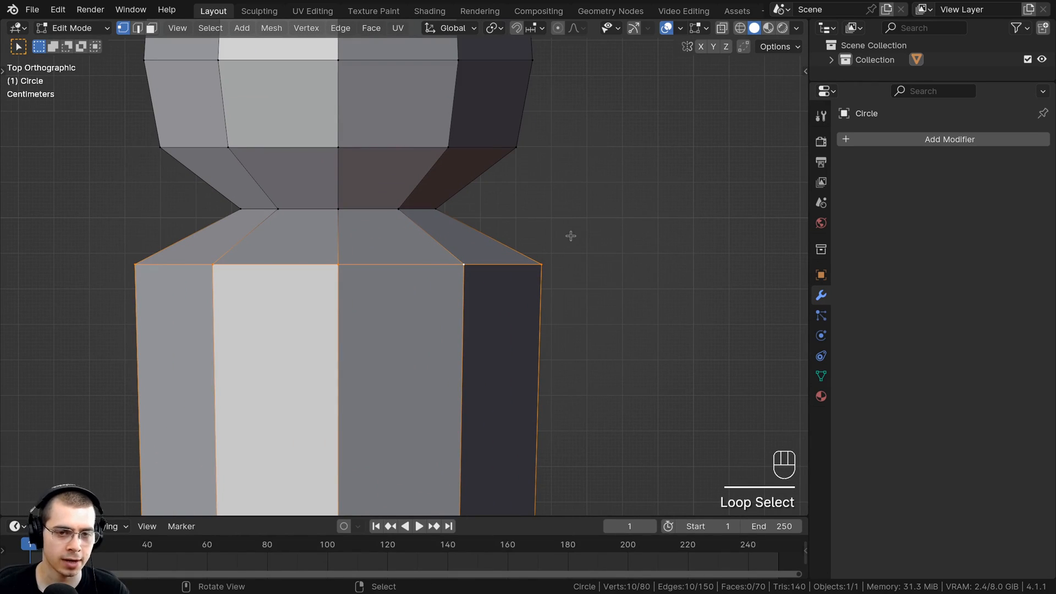
{"action": "key", "text": "ctrl+b"}
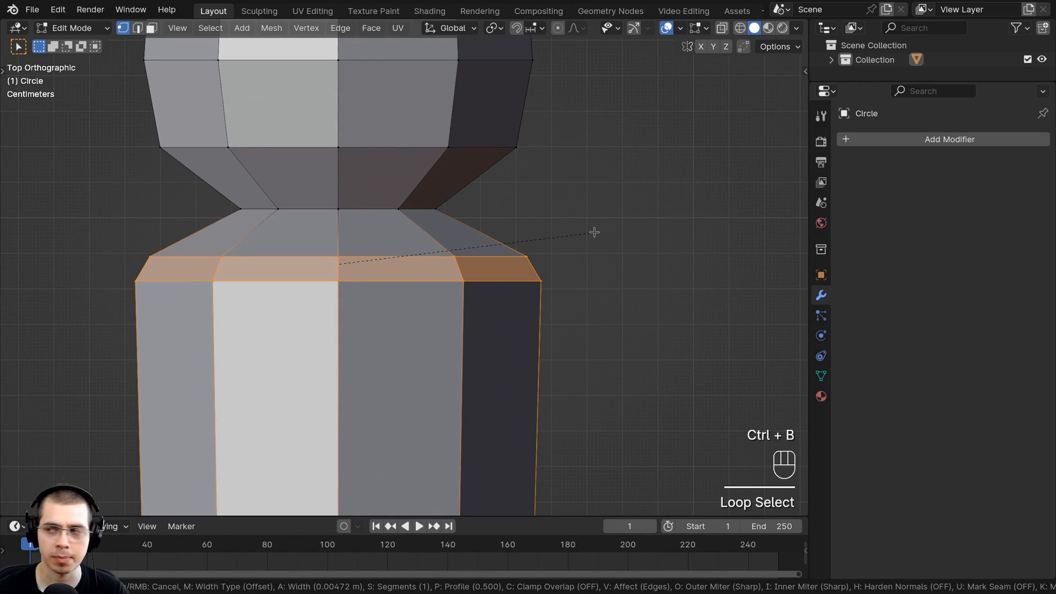
{"action": "left_click", "coordinate": [595, 232]}
{"action": "scroll", "coordinate": [543, 239], "scroll_direction": "down", "scroll_amount": 4}
{"action": "middle_click_drag", "start_coordinate": [513, 240], "coordinate": [513, 321], "text": "shift"}
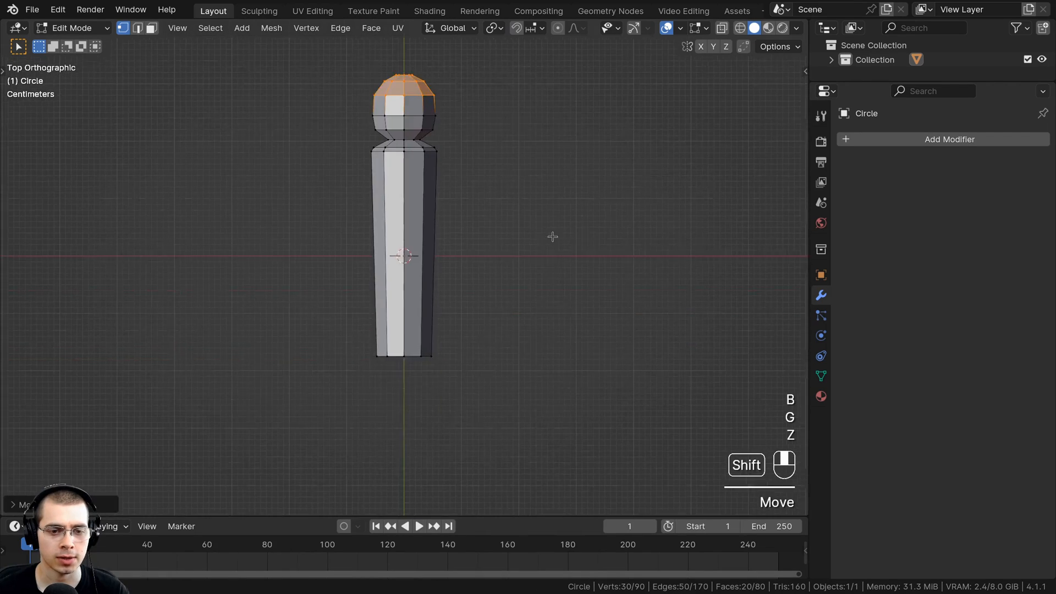
Narrow the open ring at the body's rear end slightly and move it farther back along Y
{"action": "middle_click_drag", "start_coordinate": [554, 236], "coordinate": [562, 220], "text": "shift"}
{"action": "key", "text": "a"}
{"action": "scroll", "coordinate": [625, 339], "scroll_direction": "up", "scroll_amount": 2}
{"action": "middle_click_drag", "start_coordinate": [625, 340], "coordinate": [621, 315], "text": "shift"}
{"action": "key", "text": "z"}
{"action": "left_click", "coordinate": [485, 263]}
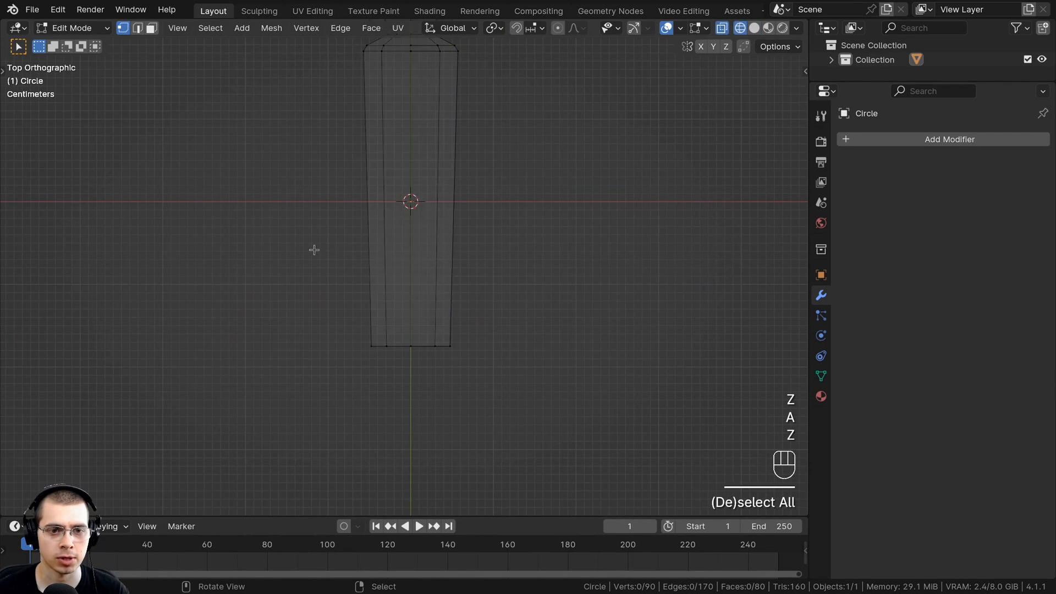
{"action": "left_click_drag", "start_coordinate": [423, 336], "coordinate": [507, 366]}
{"action": "key", "text": "z"}
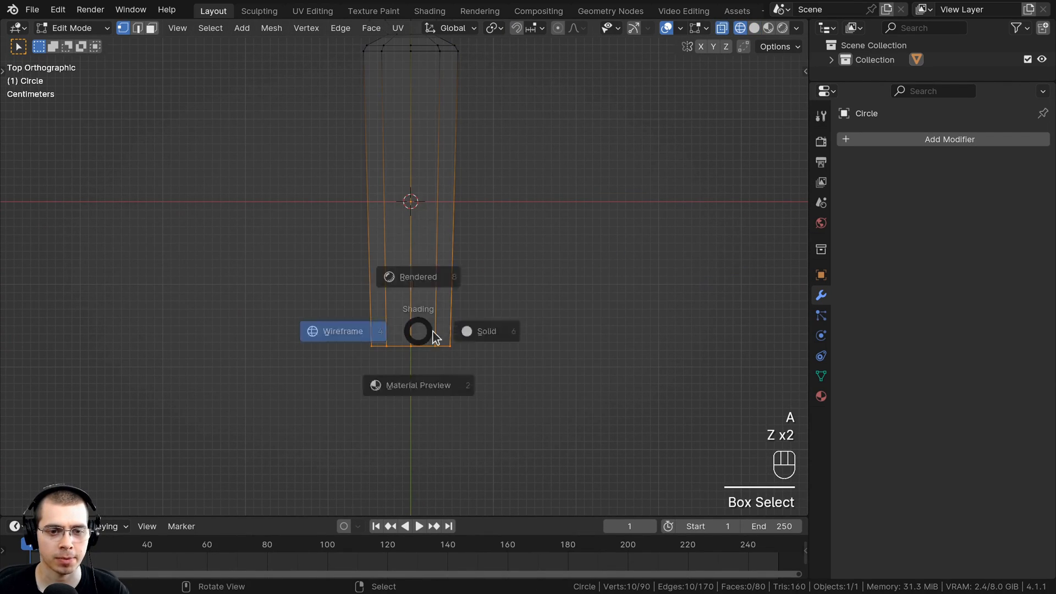
{"action": "left_click", "coordinate": [491, 333]}
{"action": "scroll", "coordinate": [550, 325], "scroll_direction": "down", "scroll_amount": 3}
{"action": "middle_click_drag", "start_coordinate": [492, 295], "coordinate": [510, 205], "text": "shift"}
{"action": "key", "text": "s"}
{"action": "left_click", "coordinate": [518, 282]}
{"action": "key", "text": "g"}
{"action": "key", "text": "y"}
{"action": "left_click", "coordinate": [512, 306]}
Extrude a short narrowed collar from the rear ring, followed by a longer, slightly flared abdomen segment
{"action": "scroll", "coordinate": [513, 221], "scroll_direction": "up", "scroll_amount": 3}
{"action": "key", "text": "e"}
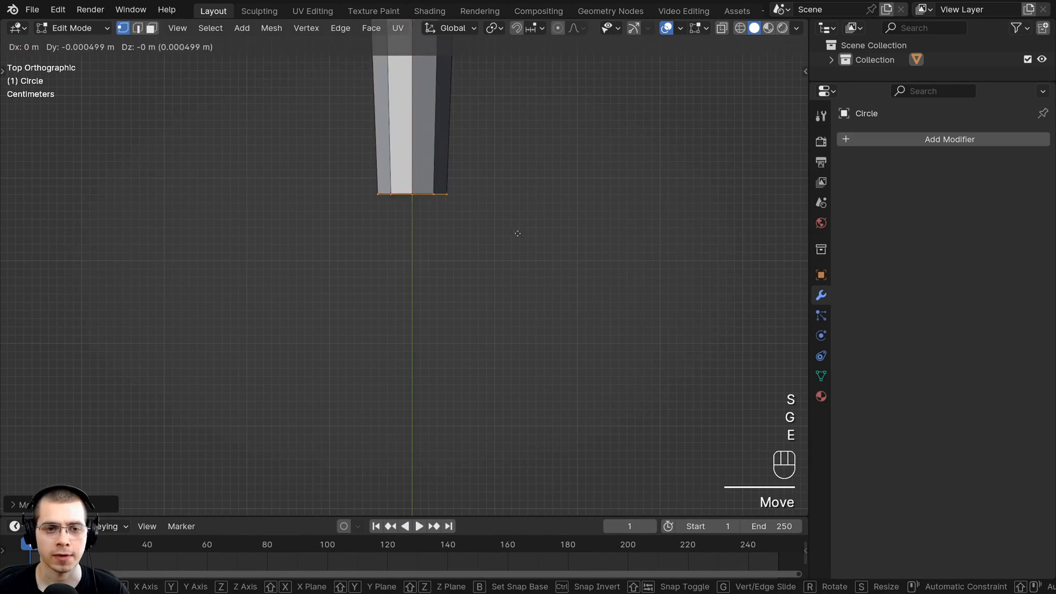
{"action": "key", "text": "s"}
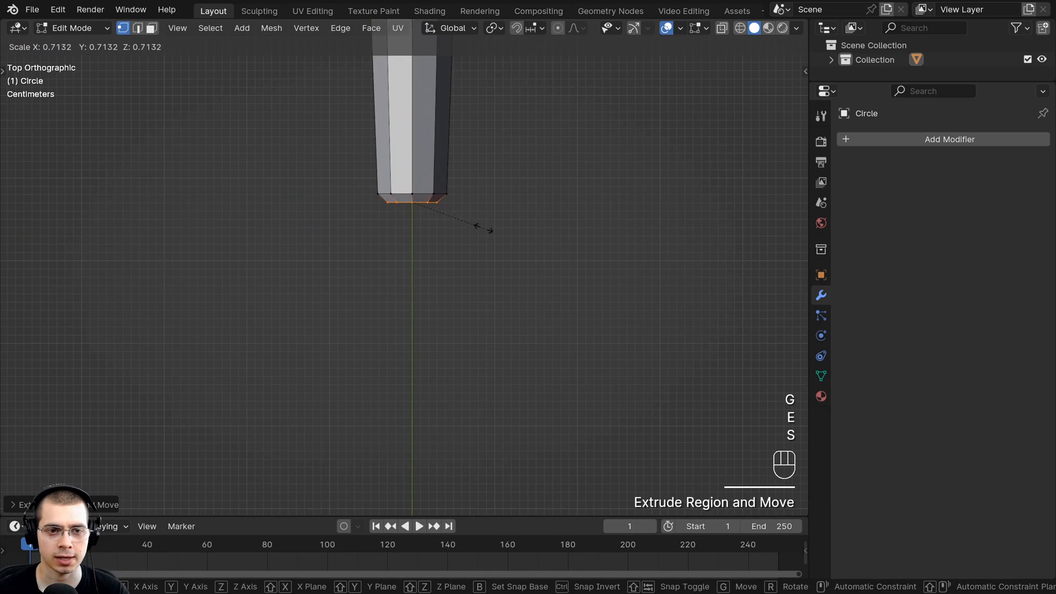
{"action": "left_click", "coordinate": [471, 221]}
{"action": "key", "text": "e"}
{"action": "left_click", "coordinate": [477, 287]}
{"action": "key", "text": "s"}
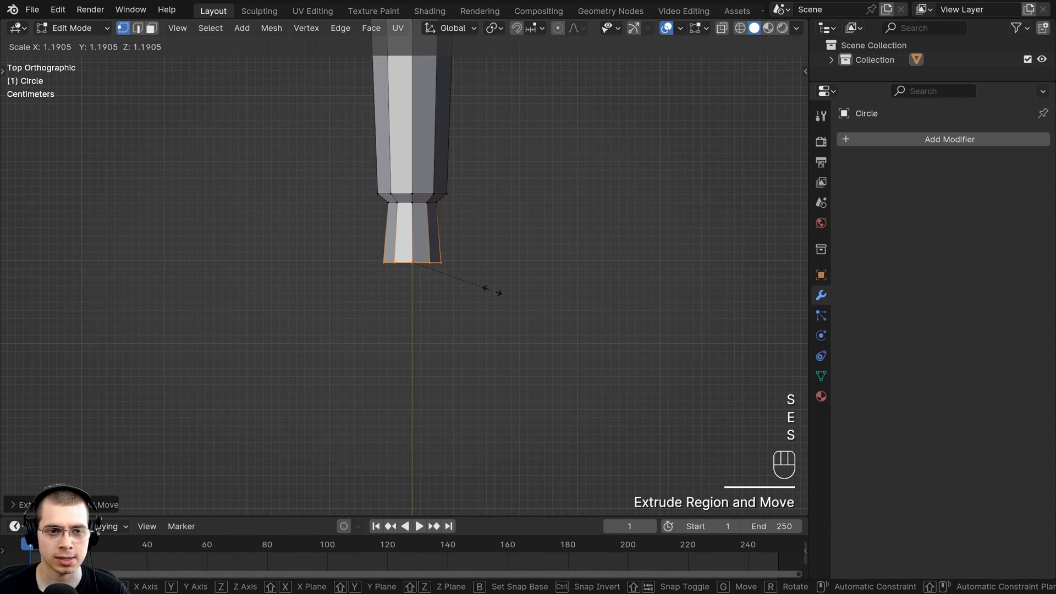
{"action": "left_click", "coordinate": [492, 292]}
{"action": "key", "text": "g"}
{"action": "middle_click", "coordinate": [492, 293]}
{"action": "left_click", "coordinate": [491, 291]}
Add a short inward taper behind the first abdomen segment and extrude a second flared segment from it
{"action": "middle_click_drag", "start_coordinate": [489, 281], "coordinate": [481, 253], "text": "shift"}
{"action": "key", "text": "e"}
{"action": "middle_click", "coordinate": [488, 268]}
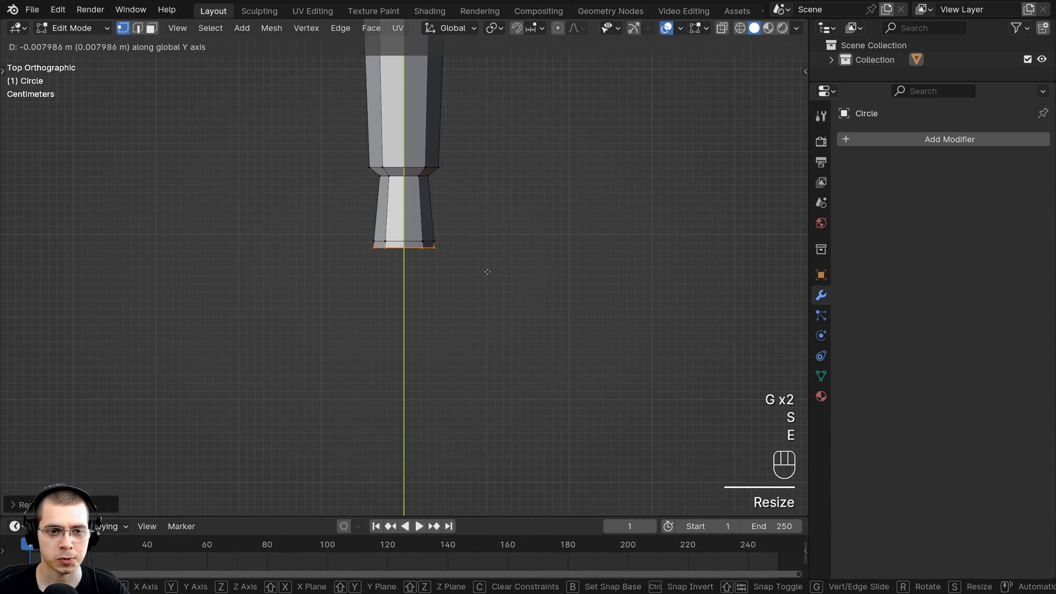
{"action": "left_click", "coordinate": [484, 273]}
{"action": "key", "text": "s"}
{"action": "left_click", "coordinate": [464, 267]}
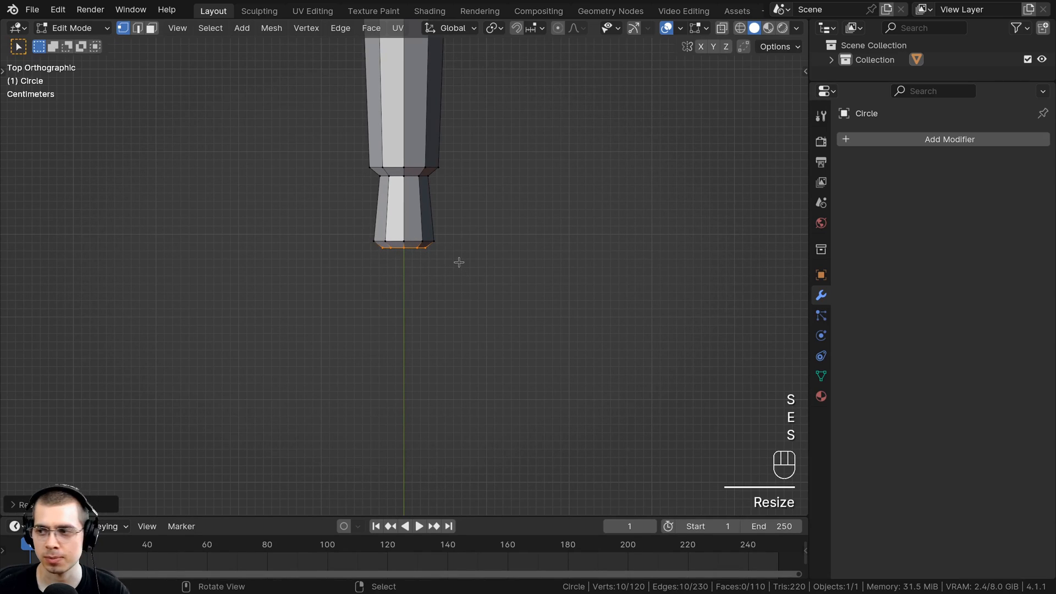
{"action": "key", "text": "e"}
{"action": "left_click", "coordinate": [457, 327]}
{"action": "key", "text": "s"}
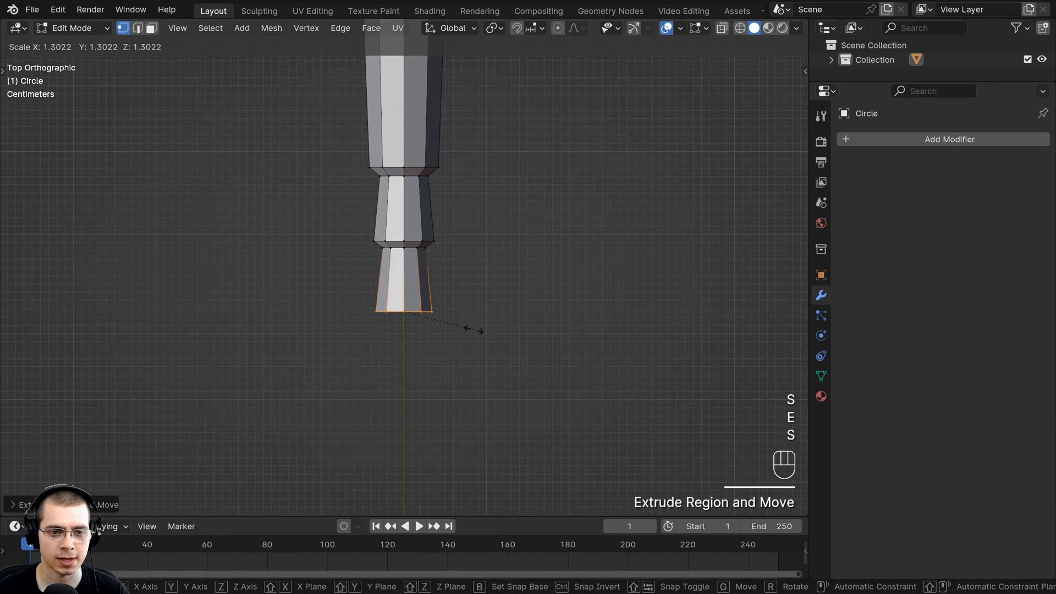
{"action": "left_click", "coordinate": [467, 324]}
Extrude the second segment's end ring a short distance back and narrow it into another groove
{"action": "middle_click_drag", "start_coordinate": [464, 314], "coordinate": [473, 298], "text": "shift"}
{"action": "key", "text": "e"}
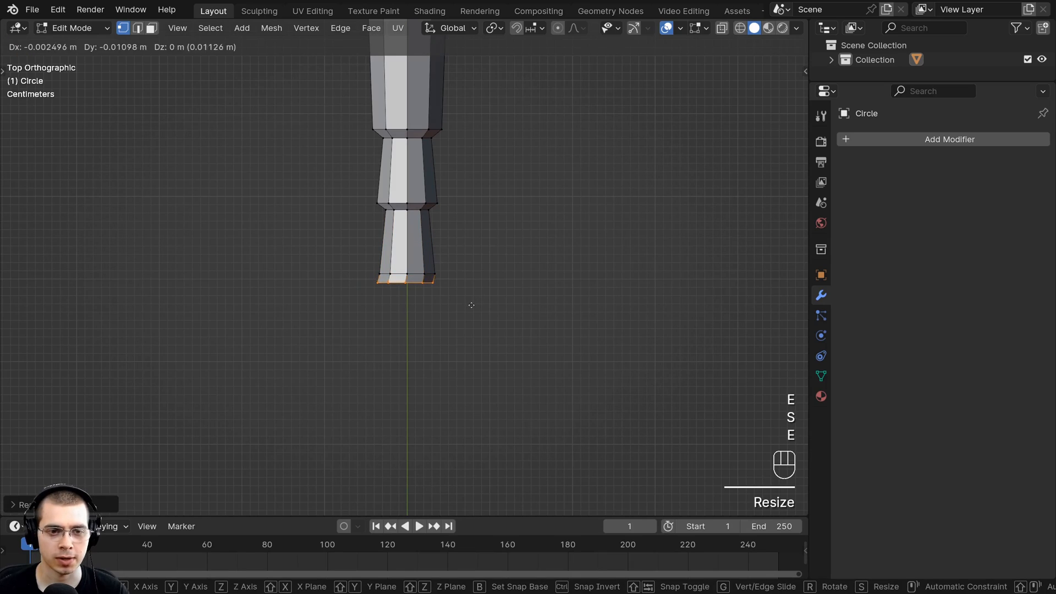
{"action": "left_click", "coordinate": [472, 305]}
{"action": "key", "text": "s"}
{"action": "left_click", "coordinate": [444, 298]}
{"action": "left_click", "coordinate": [444, 294]}
{"action": "key", "text": "s"}
{"action": "left_click", "coordinate": [451, 295]}
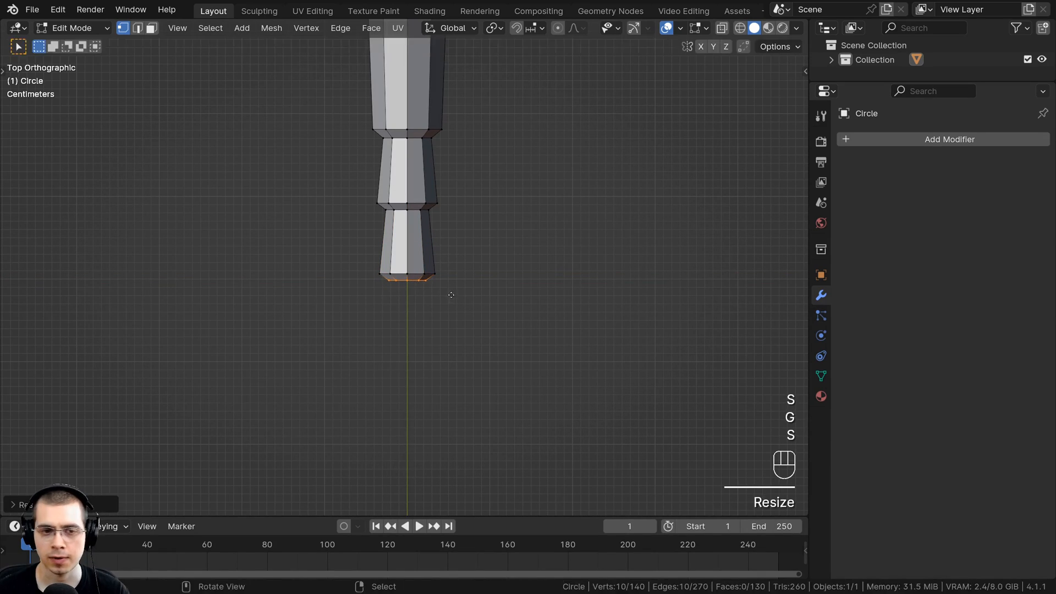
Extrude a straight last abdomen segment and close it off with a short, narrowed tail tip
{"action": "key", "text": "e"}
{"action": "left_click", "coordinate": [453, 369]}
{"action": "middle_click_drag", "start_coordinate": [448, 283], "coordinate": [449, 257], "text": "shift"}
{"action": "key", "text": "e"}
{"action": "left_click", "coordinate": [451, 282]}
{"action": "key", "text": "s"}
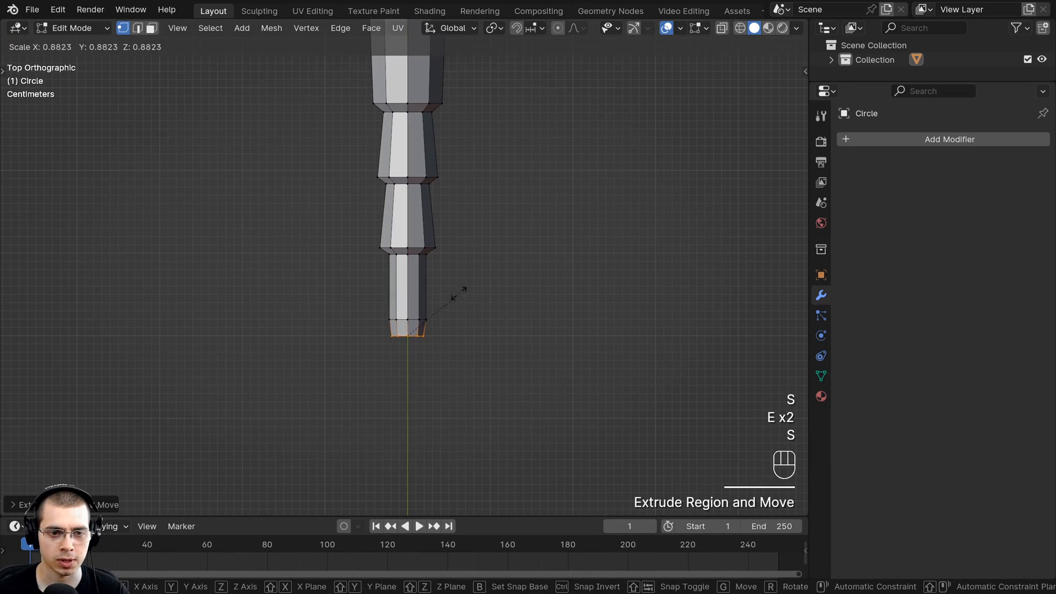
{"action": "left_click", "coordinate": [442, 296]}
{"action": "key", "text": "g"}
{"action": "middle_click_drag", "start_coordinate": [442, 295], "coordinate": [444, 289]}
{"action": "left_click", "coordinate": [443, 290]}
Select all rings of the rear abdomen, scale them along the Y axis and reposition them behind the body
{"action": "key", "text": "a"}
{"action": "key", "text": "z"}
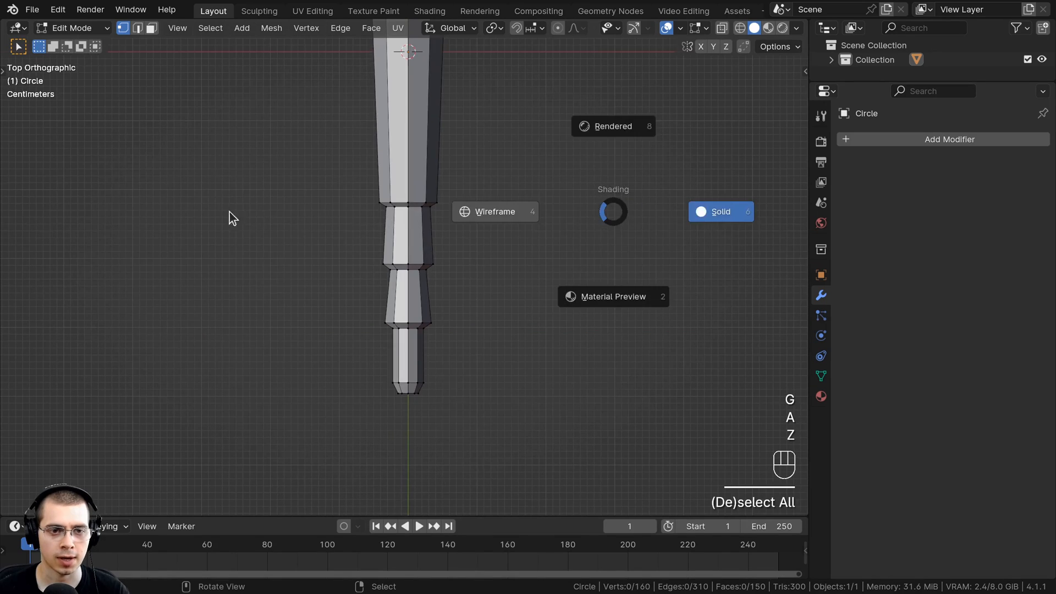
{"action": "left_click", "coordinate": [233, 219]}
{"action": "left_click_drag", "start_coordinate": [271, 137], "coordinate": [642, 519]}
{"action": "scroll", "coordinate": [379, 441], "scroll_direction": "down", "scroll_amount": 3}
{"action": "key", "text": "s"}
{"action": "middle_click_drag", "start_coordinate": [416, 458], "coordinate": [424, 402]}
{"action": "left_click", "coordinate": [423, 420]}
{"action": "key", "text": "g"}
{"action": "left_click", "coordinate": [424, 401]}
{"action": "key", "text": "z"}
{"action": "left_click", "coordinate": [493, 404]}
Bevel the outer rim loops of the main body and the first two abdomen segments about 0.004 m wide
{"action": "mouse_move", "coordinate": [541, 400]}
{"action": "middle_mouse_down"}
{"action": "mouse_move", "coordinate": [459, 309]}
{"action": "mouse_move", "coordinate": [406, 365]}
{"action": "mouse_move", "coordinate": [540, 299]}
{"action": "mouse_move", "coordinate": [443, 292]}
{"action": "mouse_move", "coordinate": [500, 211]}
{"action": "middle_mouse_up"}
{"action": "scroll", "coordinate": [540, 300], "scroll_direction": "up", "scroll_amount": 4}
{"action": "scroll", "coordinate": [444, 291], "scroll_direction": "up", "scroll_amount": 2}
{"action": "scroll", "coordinate": [438, 261], "scroll_direction": "up", "scroll_amount": 2}
{"action": "right_click", "coordinate": [451, 256], "text": "alt"}
{"action": "scroll", "coordinate": [501, 211], "scroll_direction": "down", "scroll_amount": 1}
{"action": "right_click", "coordinate": [378, 262], "text": "alt+shift"}
{"action": "right_click", "coordinate": [253, 328], "text": "alt+shift"}
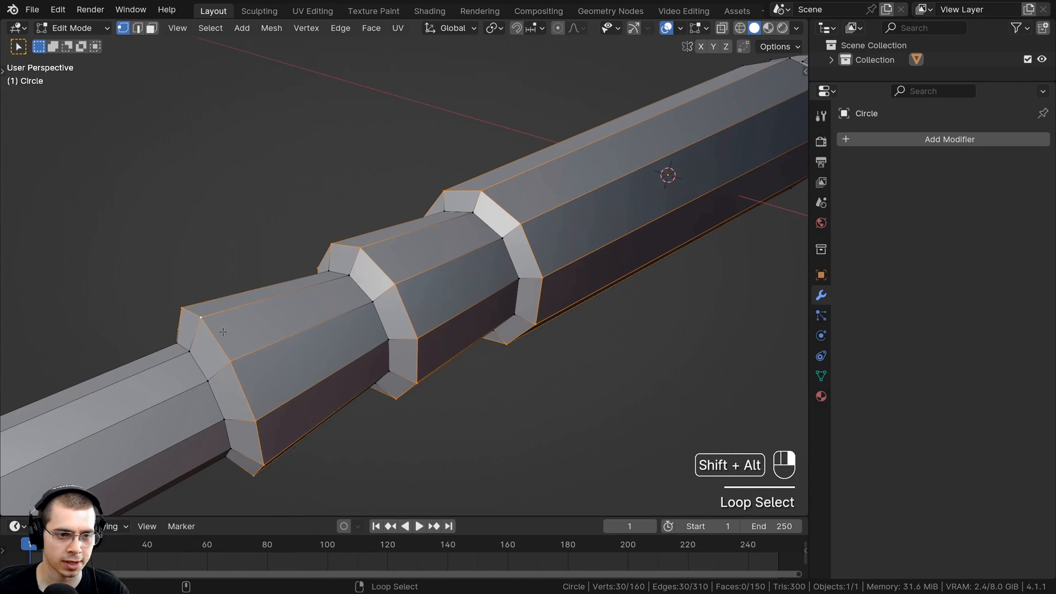
{"action": "middle_click_drag", "start_coordinate": [254, 327], "coordinate": [607, 296]}
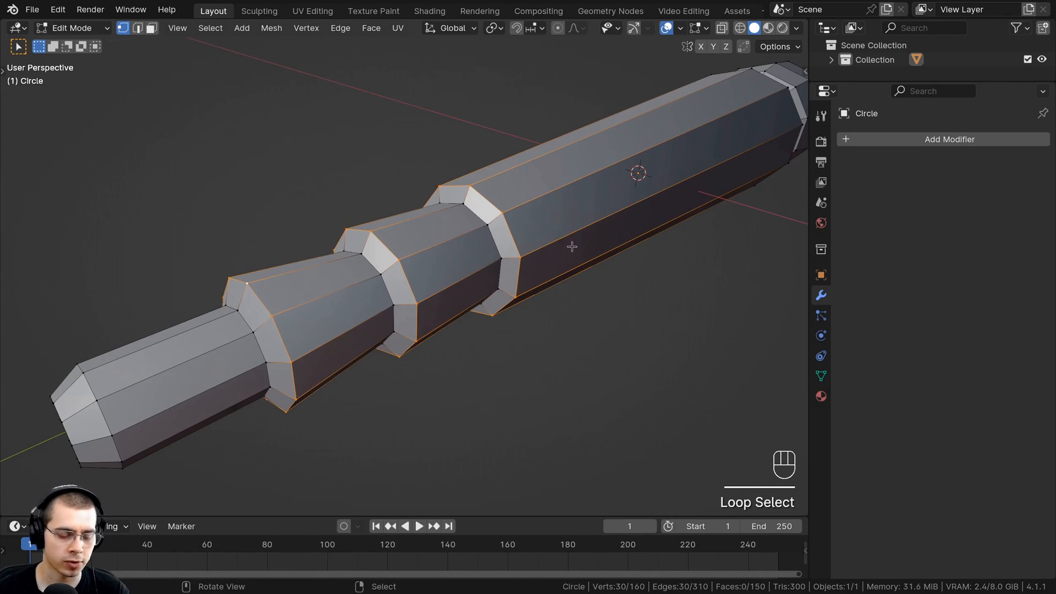
{"action": "key", "text": "ctrl+b"}
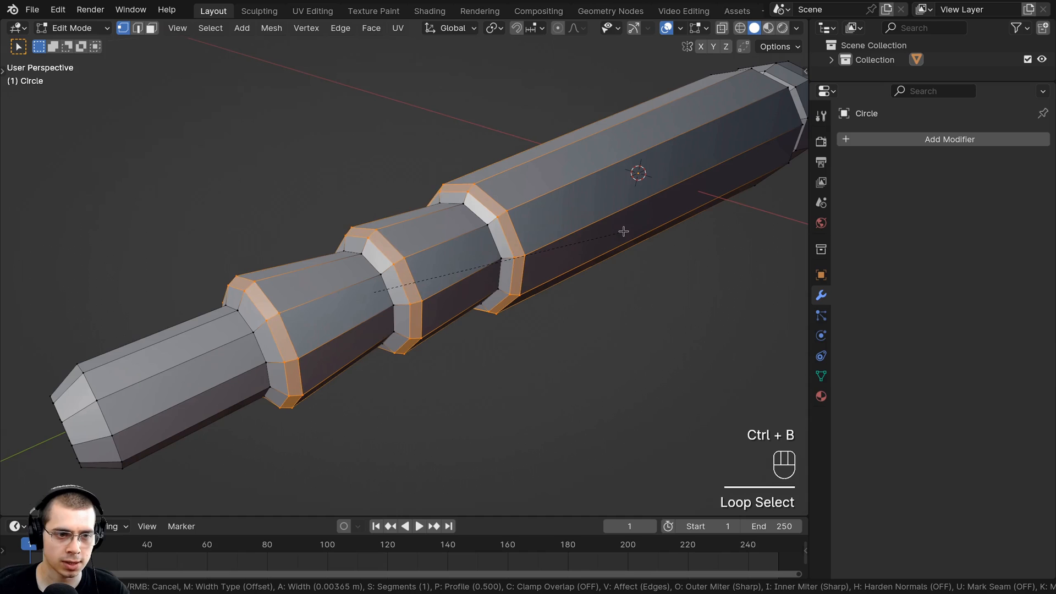
{"action": "left_click", "coordinate": [624, 232]}
{"action": "middle_click_drag", "start_coordinate": [155, 364], "coordinate": [277, 311], "text": "shift"}
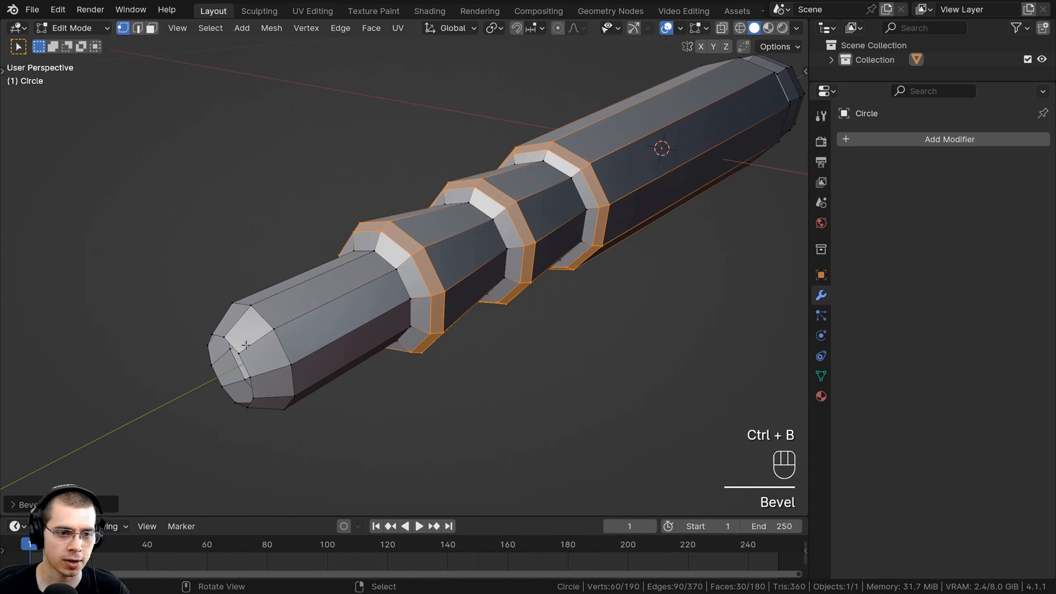
Fill the open tail tip with a face and bevel the edge loop just before it about 0.0056 m wide
{"action": "middle_click_drag", "start_coordinate": [240, 349], "coordinate": [261, 337]}
{"action": "left_click", "coordinate": [260, 336], "text": "alt"}
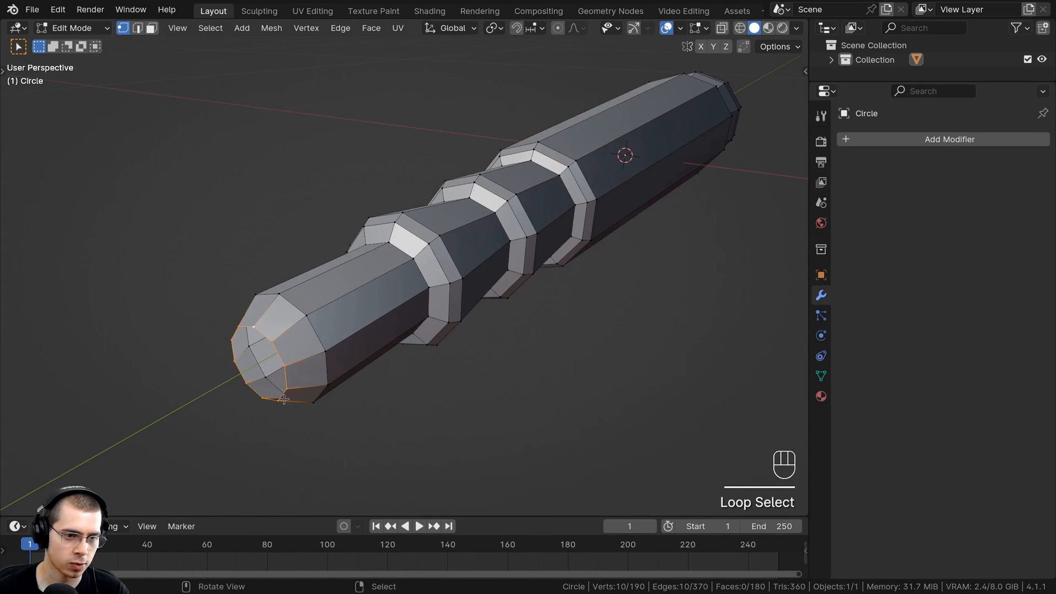
{"action": "key", "text": "f"}
{"action": "middle_click_drag", "start_coordinate": [313, 359], "coordinate": [266, 349]}
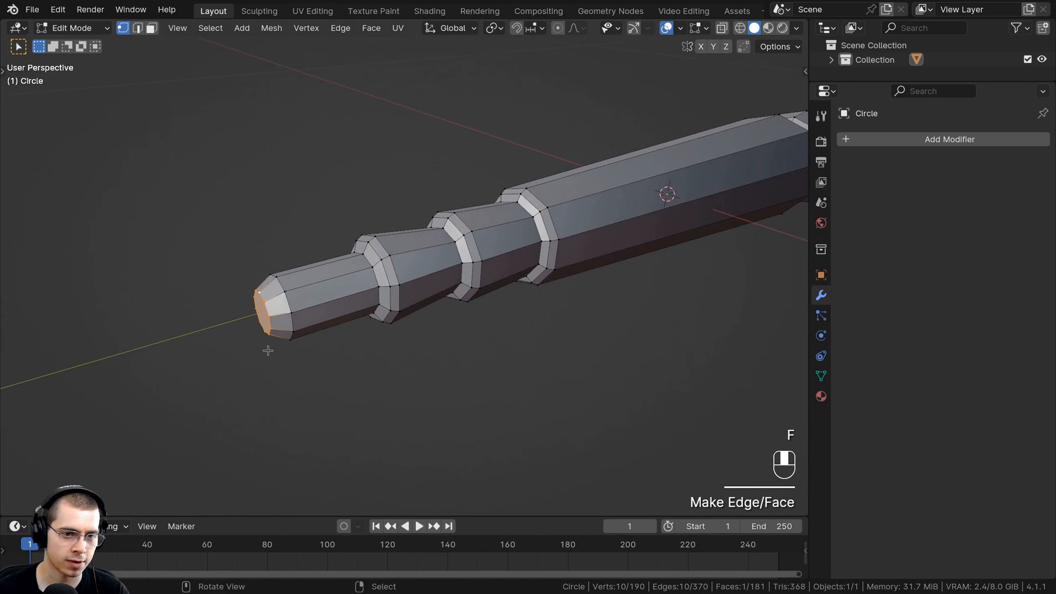
{"action": "scroll", "coordinate": [362, 296], "scroll_direction": "up", "scroll_amount": 2}
{"action": "left_click", "coordinate": [351, 283], "text": "ctrl+alt"}
{"action": "key", "text": "ctrl+b"}
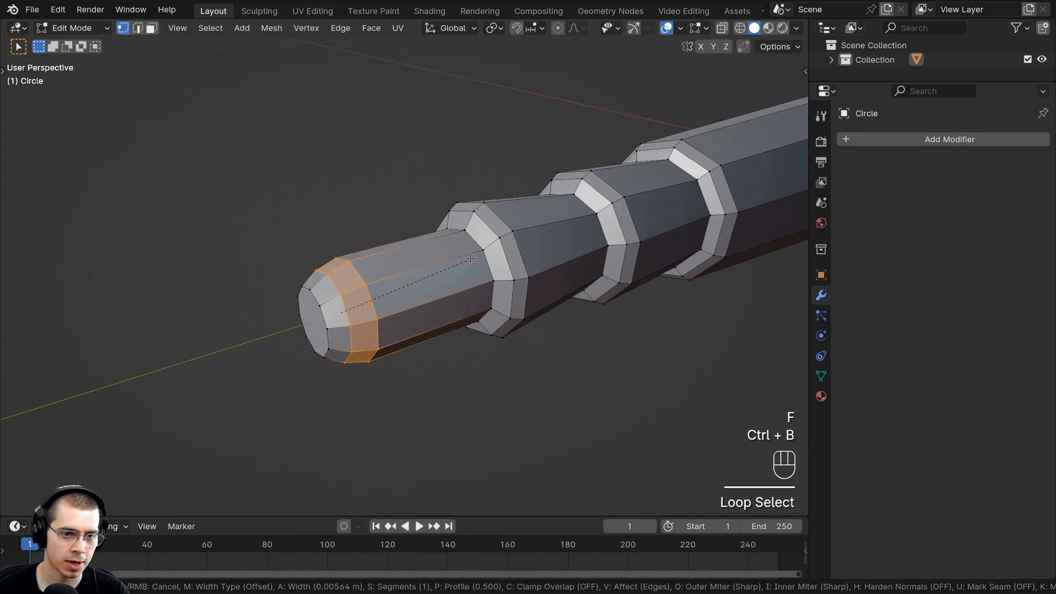
{"action": "left_click", "coordinate": [472, 258]}
Leave Edit Mode and apply smooth shading to the body object
{"action": "key", "text": "Tab"}
{"action": "scroll", "coordinate": [472, 258], "scroll_direction": "down", "scroll_amount": 3}
{"action": "middle_click_drag", "start_coordinate": [472, 258], "coordinate": [286, 308], "text": "shift"}
{"action": "scroll", "coordinate": [385, 258], "scroll_direction": "up", "scroll_amount": 1}
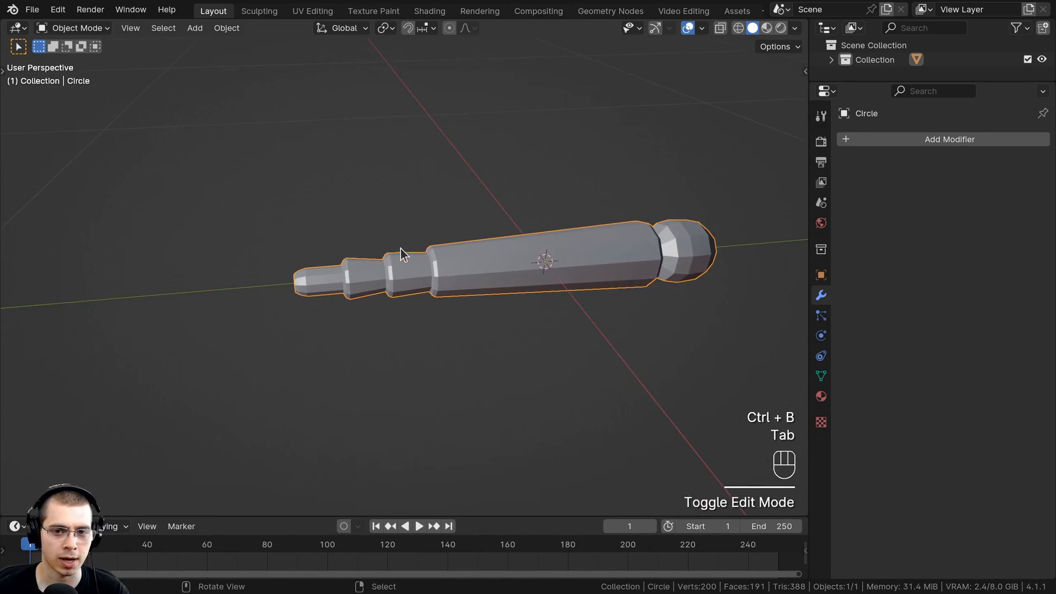
{"action": "key", "text": "w"}
{"action": "left_click", "coordinate": [350, 227]}
Select the inner groove ring directly behind the main body in Edit Mode and scale it up to make the groove shallower
{"action": "scroll", "coordinate": [424, 278], "scroll_direction": "down", "scroll_amount": 3}
{"action": "middle_click_drag", "start_coordinate": [389, 282], "coordinate": [472, 285]}
{"action": "scroll", "coordinate": [472, 286], "scroll_direction": "up", "scroll_amount": 2}
{"action": "scroll", "coordinate": [500, 237], "scroll_direction": "up", "scroll_amount": 4}
{"action": "key", "text": "Tab"}
{"action": "left_click", "coordinate": [508, 228], "text": "alt"}
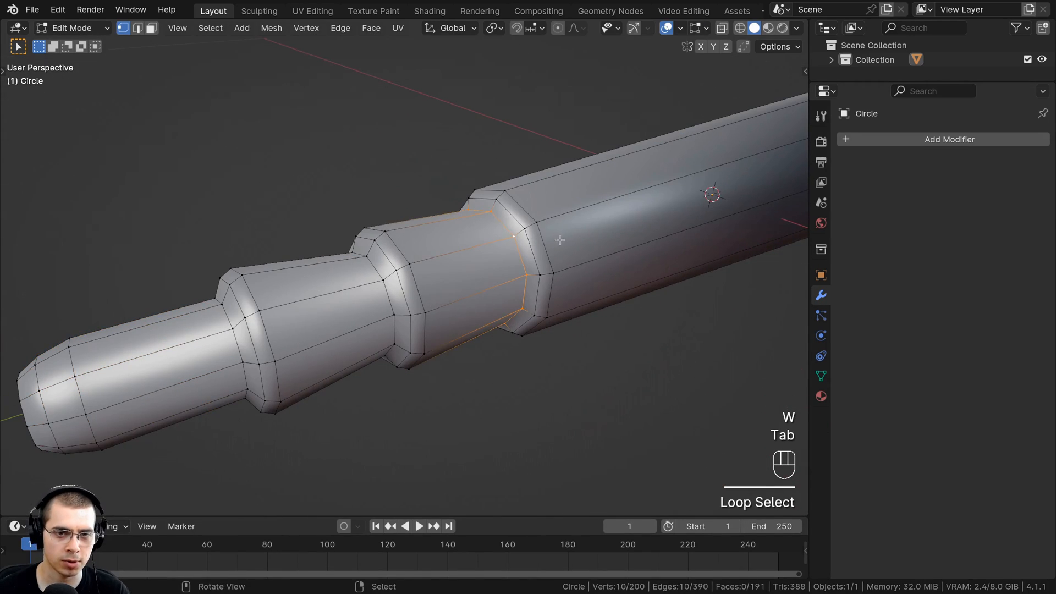
{"action": "key", "text": "s"}
{"action": "left_click", "coordinate": [570, 237]}
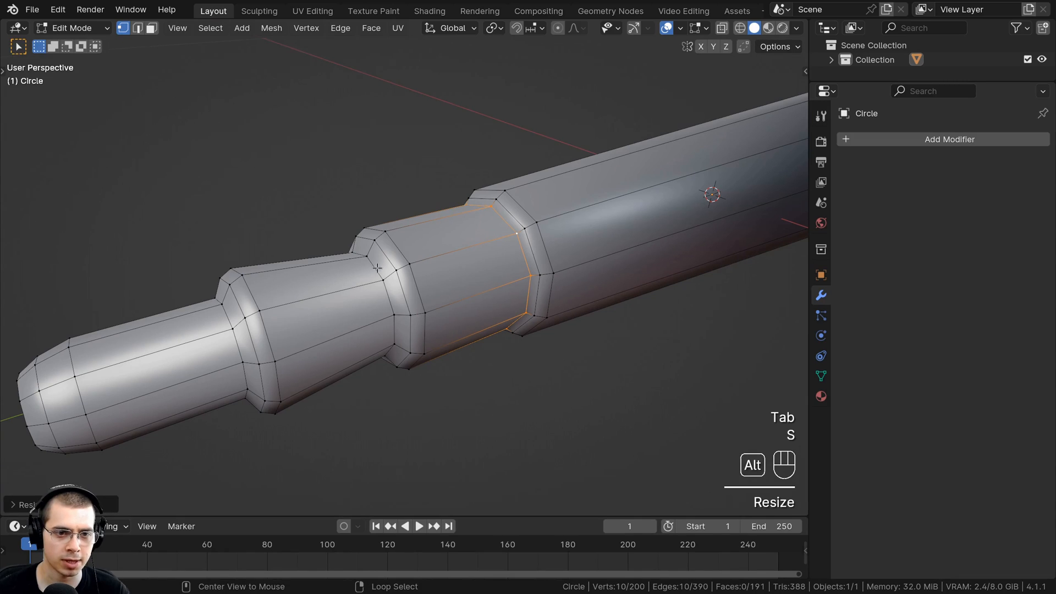
Enlarge the second abdomen groove's inner ring and shift it slightly along the Y axis
{"action": "key", "text": "s"}
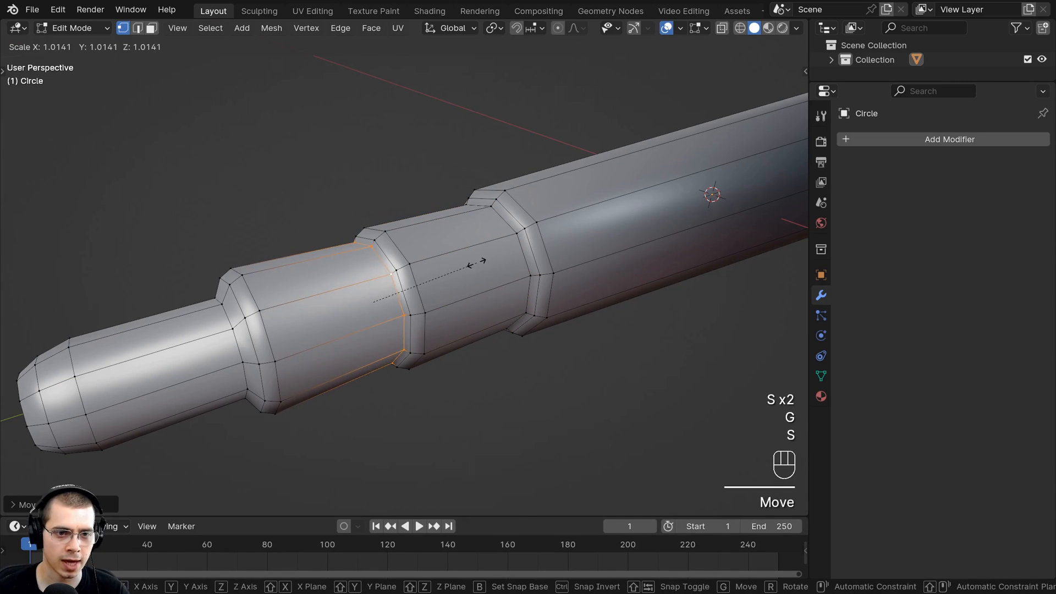
{"action": "left_click", "coordinate": [476, 262]}
{"action": "key", "text": "g"}
{"action": "key", "text": "y"}
{"action": "left_click", "coordinate": [474, 264]}
Enlarge the inner groove ring before the tail segment, shift it along the Y axis, and return to Object Mode
{"action": "middle_click_drag", "start_coordinate": [159, 362], "coordinate": [313, 282], "text": "shift"}
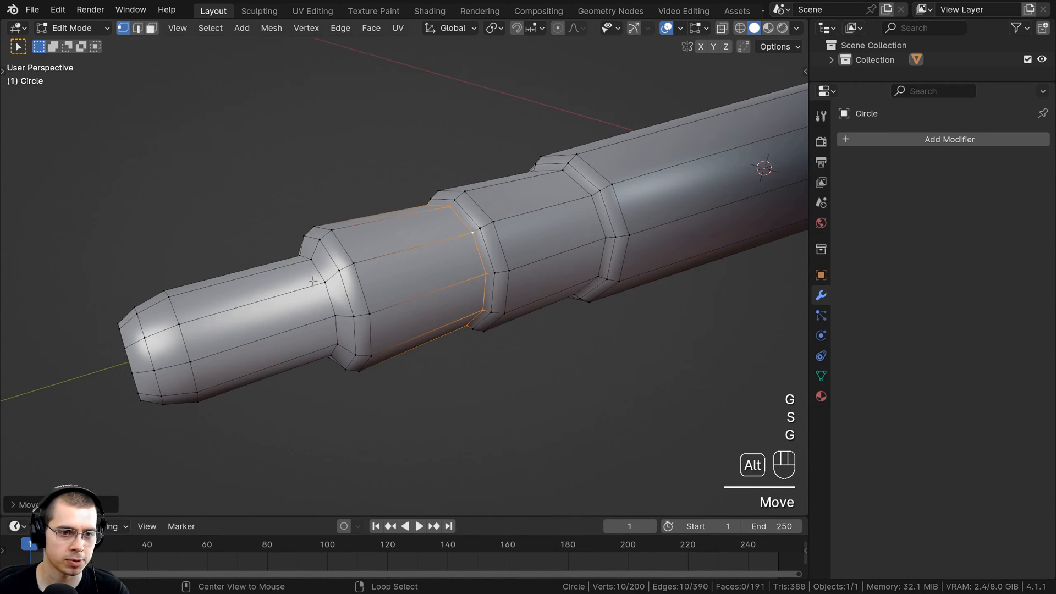
{"action": "left_click", "coordinate": [313, 281], "text": "alt"}
{"action": "key", "text": "s"}
{"action": "left_click", "coordinate": [352, 286]}
{"action": "key", "text": "g"}
{"action": "key", "text": "y"}
{"action": "left_click", "coordinate": [441, 292]}
{"action": "key", "text": "Tab"}
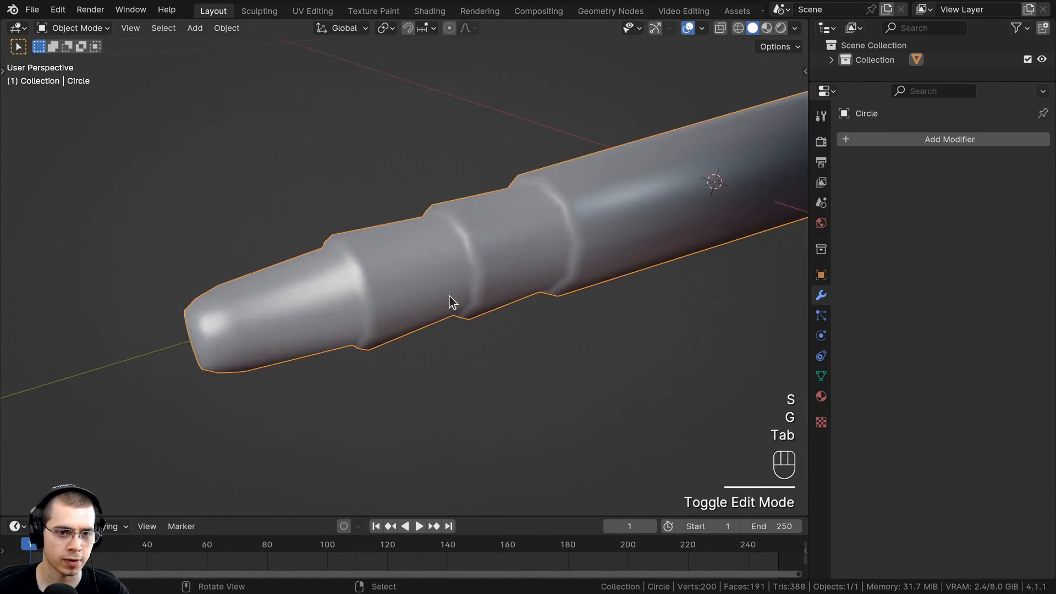
Add one edge loop around the main body, slide it toward the head, and scale it to round the body
{"action": "scroll", "coordinate": [449, 295], "scroll_direction": "down", "scroll_amount": 4}
{"action": "middle_click_drag", "start_coordinate": [373, 337], "coordinate": [343, 340], "text": "shift"}
{"action": "key", "text": "Tab"}
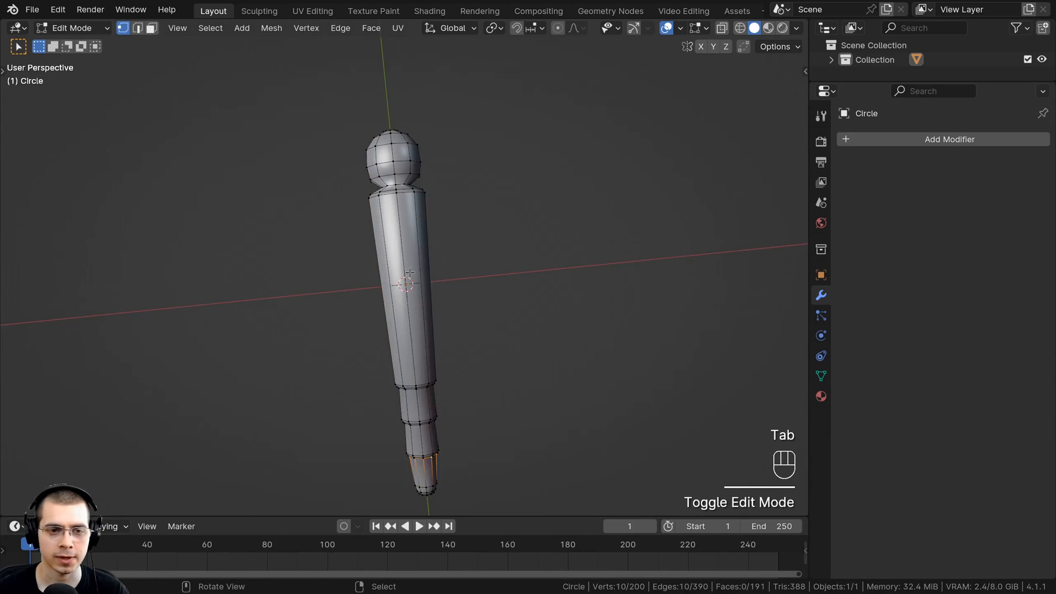
{"action": "scroll", "coordinate": [427, 257], "scroll_direction": "up", "scroll_amount": 1}
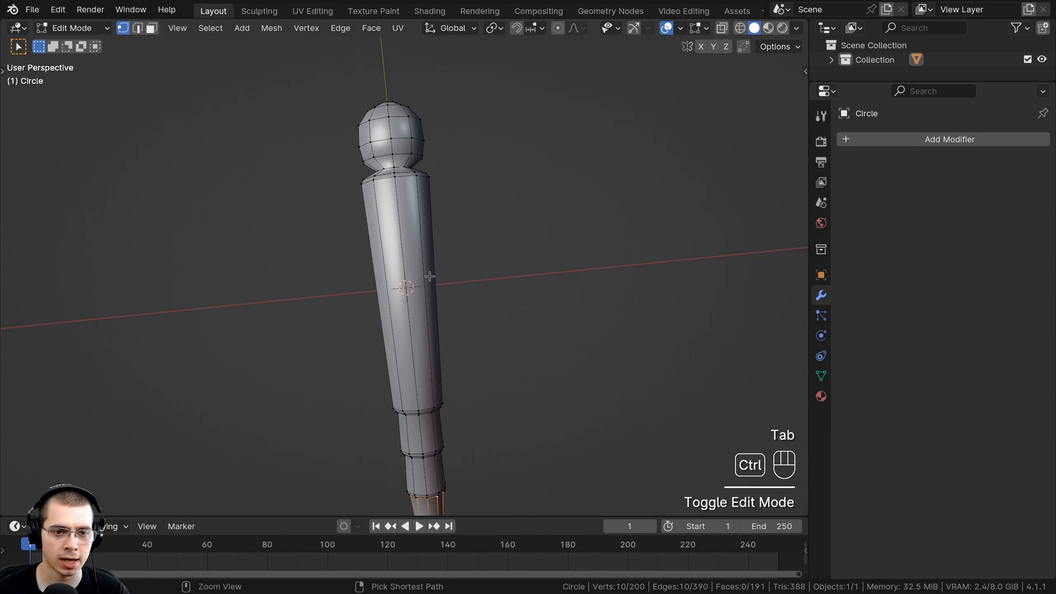
{"action": "key", "text": "ctrl+r"}
{"action": "scroll", "coordinate": [429, 278], "scroll_direction": "up", "scroll_amount": 2}
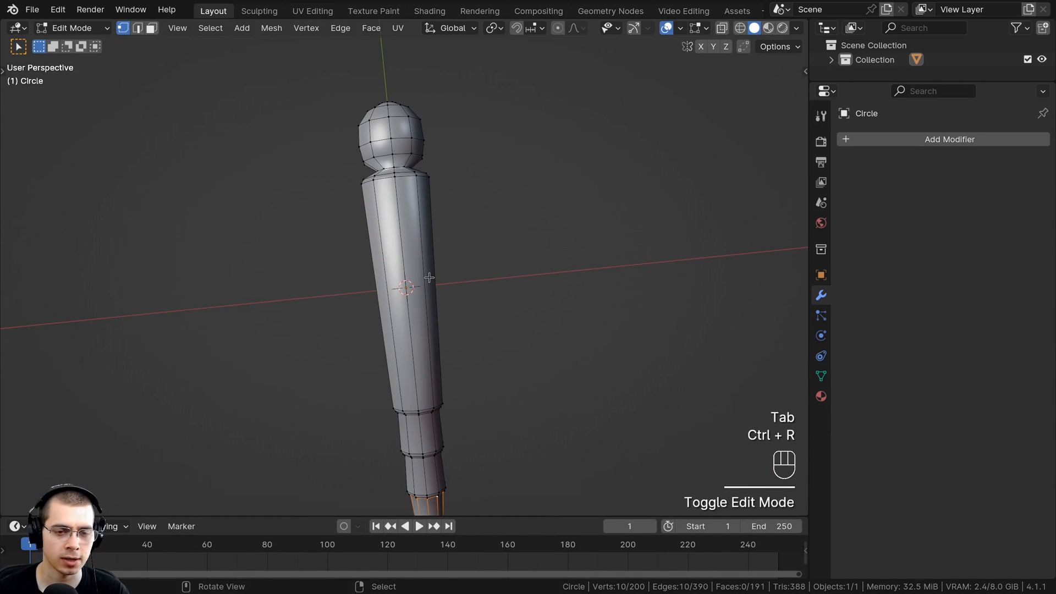
{"action": "key", "text": "ctrl+r"}
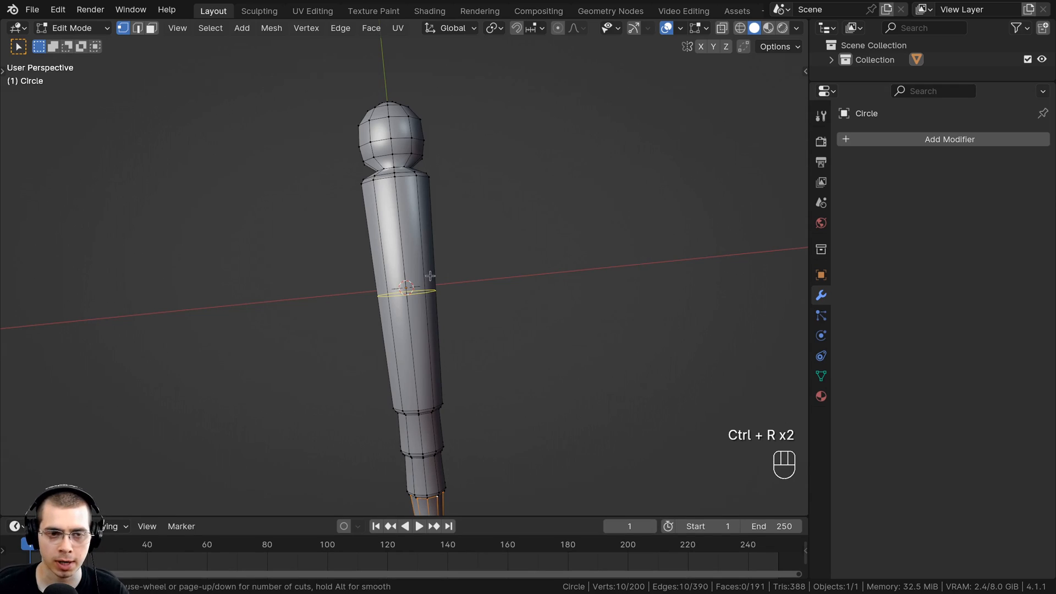
{"action": "left_click", "coordinate": [429, 276]}
{"action": "left_click", "coordinate": [479, 235]}
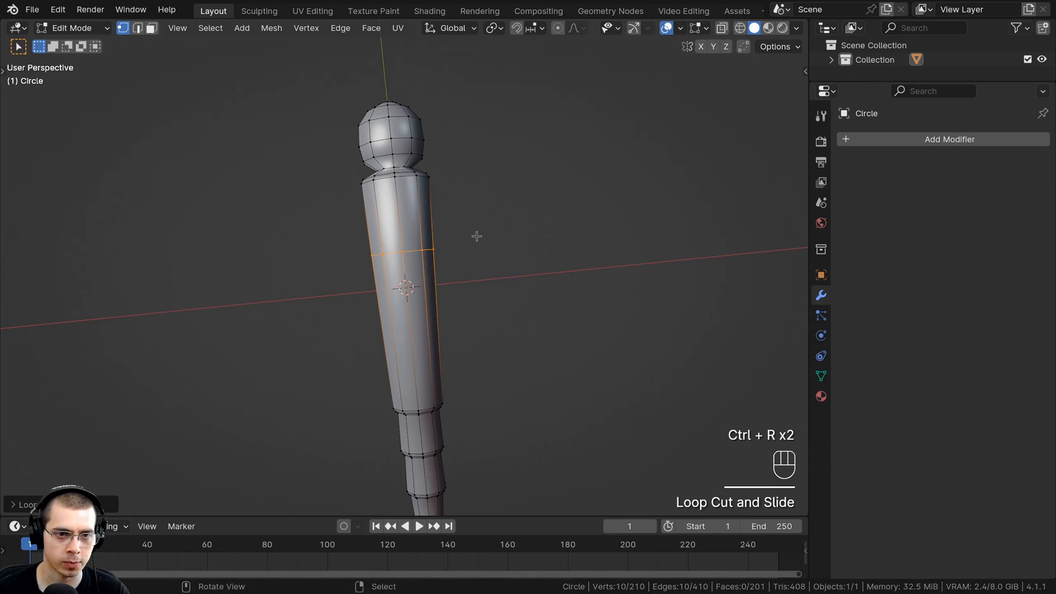
{"action": "key", "text": "s"}
{"action": "left_click", "coordinate": [467, 271]}
Add a second edge loop around the rear half of the main body and scale it up by about 1.04
{"action": "middle_click_drag", "start_coordinate": [468, 271], "coordinate": [439, 215], "text": "shift"}
{"action": "key", "text": "ctrl+r"}
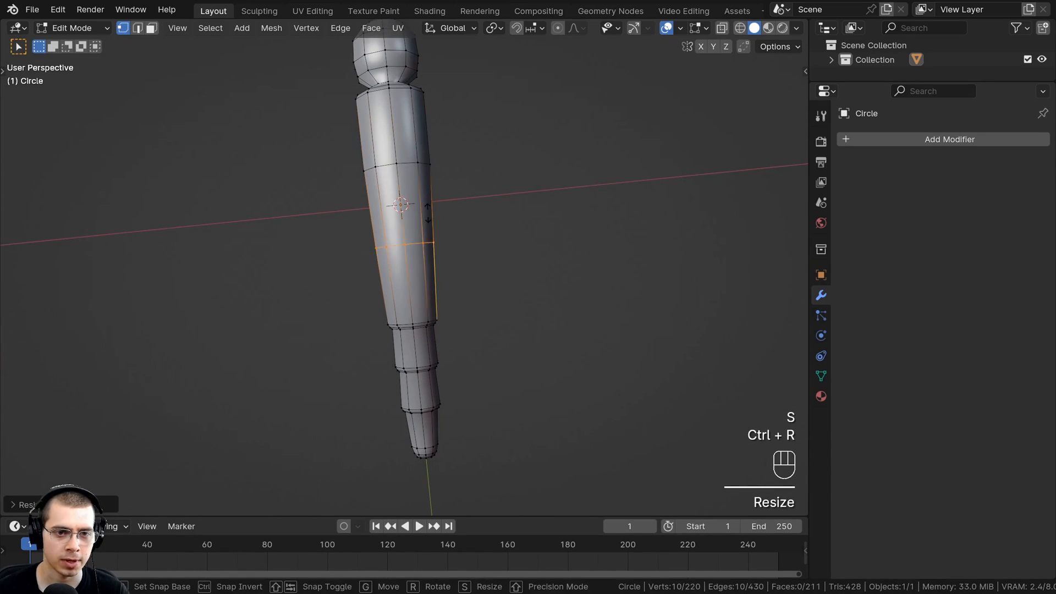
{"action": "left_click", "coordinate": [441, 216]}
{"action": "left_click", "coordinate": [455, 217]}
{"action": "key", "text": "s"}
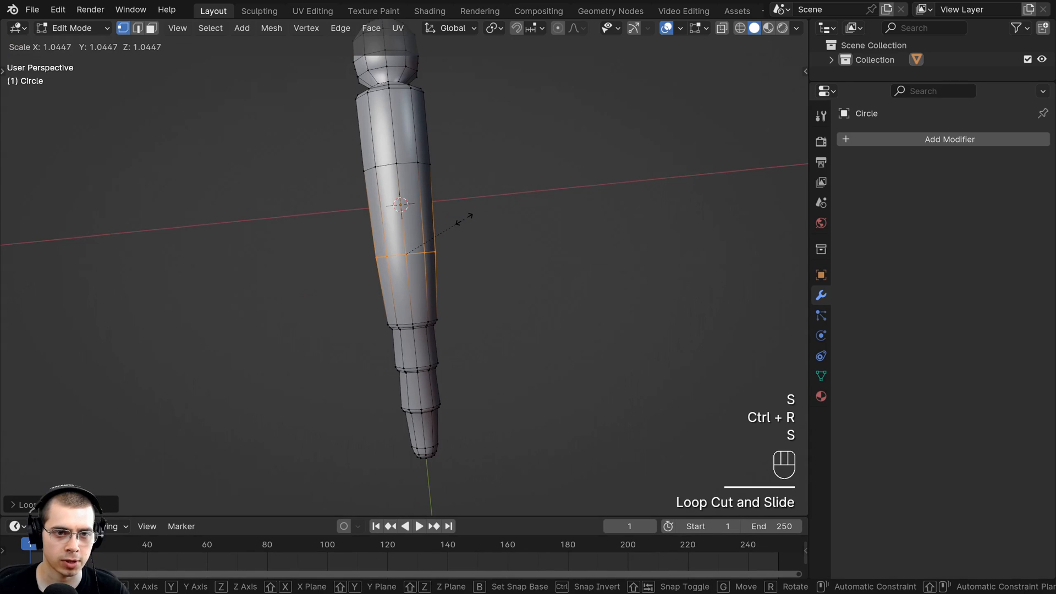
{"action": "left_click", "coordinate": [465, 218]}
Select two neighbouring edge loops on the body and rescale them together
{"action": "scroll", "coordinate": [467, 223], "scroll_direction": "down", "scroll_amount": 3}
{"action": "middle_click_drag", "start_coordinate": [491, 223], "coordinate": [391, 240]}
{"action": "scroll", "coordinate": [463, 297], "scroll_direction": "up", "scroll_amount": 4}
{"action": "scroll", "coordinate": [392, 240], "scroll_direction": "up", "scroll_amount": 2}
{"action": "right_click", "coordinate": [416, 245], "text": "alt"}
{"action": "right_click", "coordinate": [427, 248], "text": "alt+shift"}
{"action": "middle_click_drag", "start_coordinate": [605, 169], "coordinate": [611, 146]}
{"action": "key", "text": "s"}
{"action": "left_click", "coordinate": [590, 155]}
Check the shape in Object Mode, then select a single edge loop in Edit Mode and rescale it
{"action": "key", "text": "Tab"}
{"action": "scroll", "coordinate": [579, 181], "scroll_direction": "down", "scroll_amount": 4}
{"action": "middle_click_drag", "start_coordinate": [577, 181], "coordinate": [381, 228]}
{"action": "scroll", "coordinate": [405, 221], "scroll_direction": "up", "scroll_amount": 4}
{"action": "key", "text": "Tab"}
{"action": "right_click", "coordinate": [428, 253], "text": "alt"}
{"action": "key", "text": "s"}
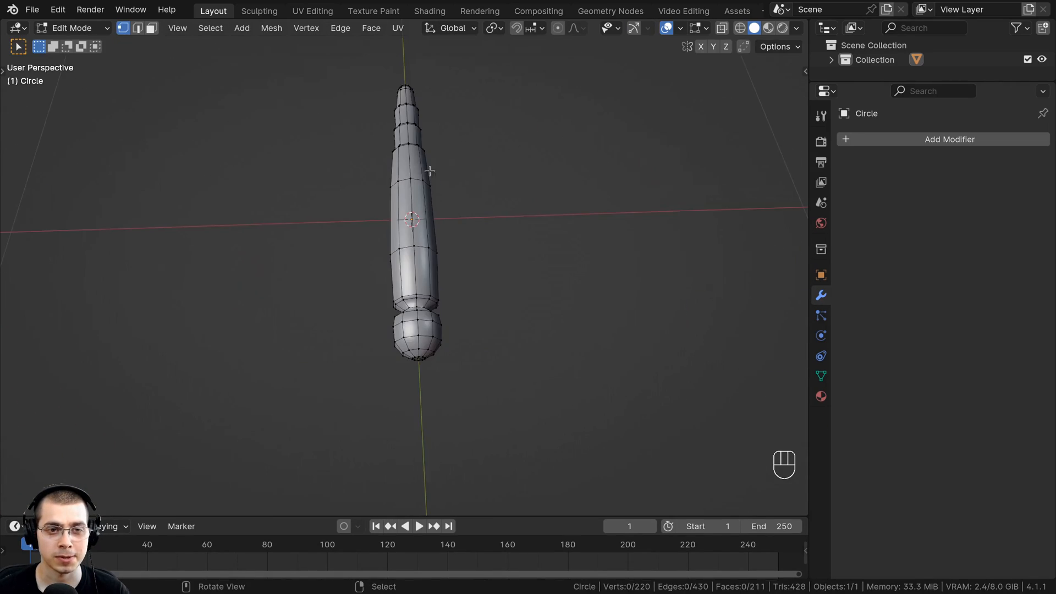
In top view with wireframe shading, select the vertices on the body's negative X half and delete them
{"action": "middle_click_drag", "start_coordinate": [429, 325], "coordinate": [437, 194]}
{"action": "scroll", "coordinate": [437, 194], "scroll_direction": "up", "scroll_amount": 3}
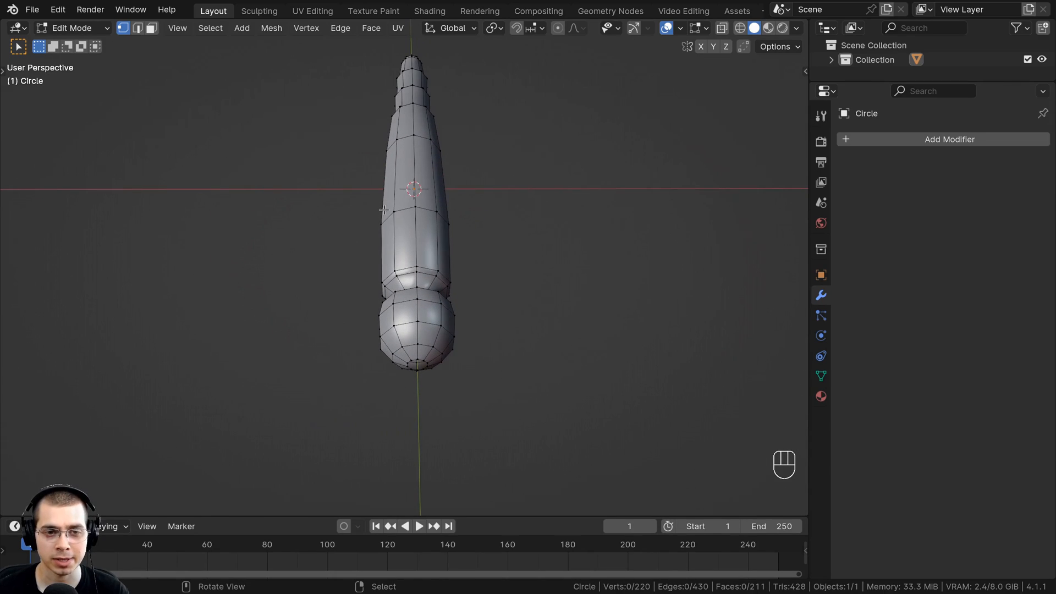
{"action": "scroll", "coordinate": [435, 189], "scroll_direction": "down", "scroll_amount": 3}
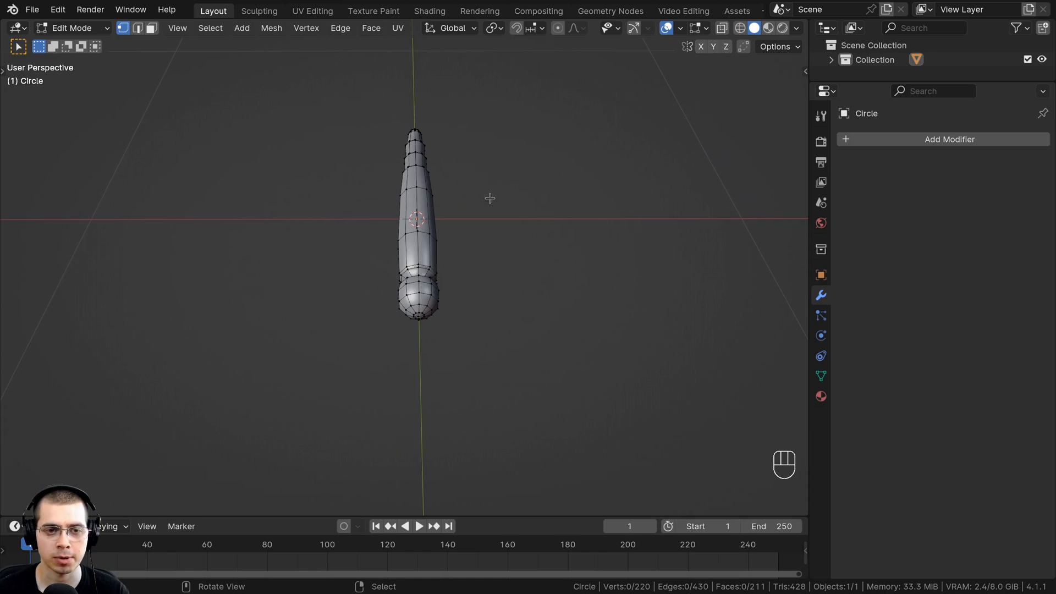
{"action": "middle_click_drag", "start_coordinate": [490, 198], "coordinate": [505, 149]}
{"action": "key", "text": "KP_7"}
{"action": "key", "text": "z"}
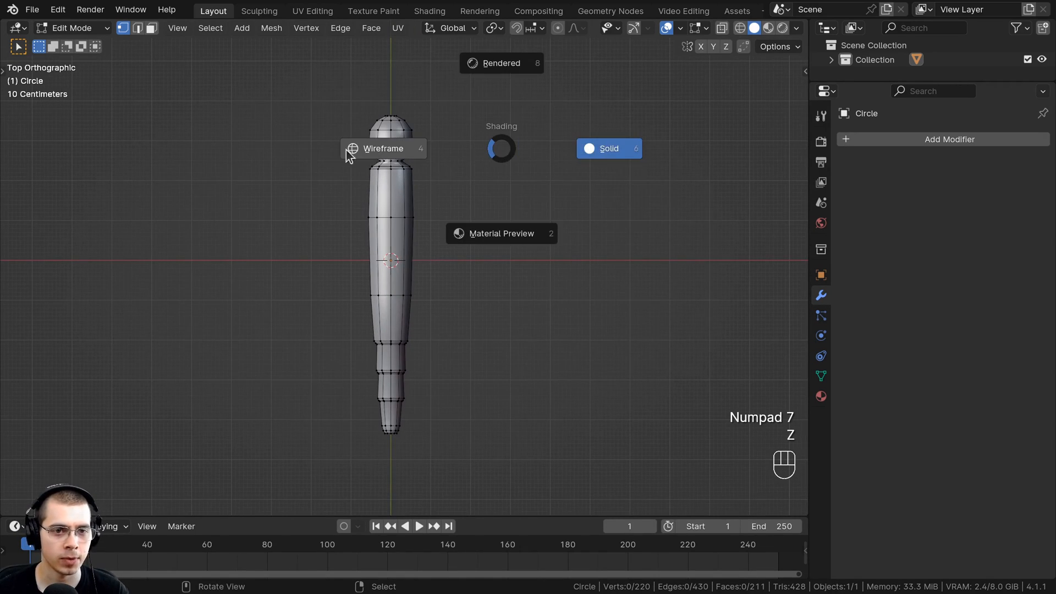
{"action": "left_click", "coordinate": [349, 149]}
{"action": "key", "text": "x"}
{"action": "key", "text": "a"}
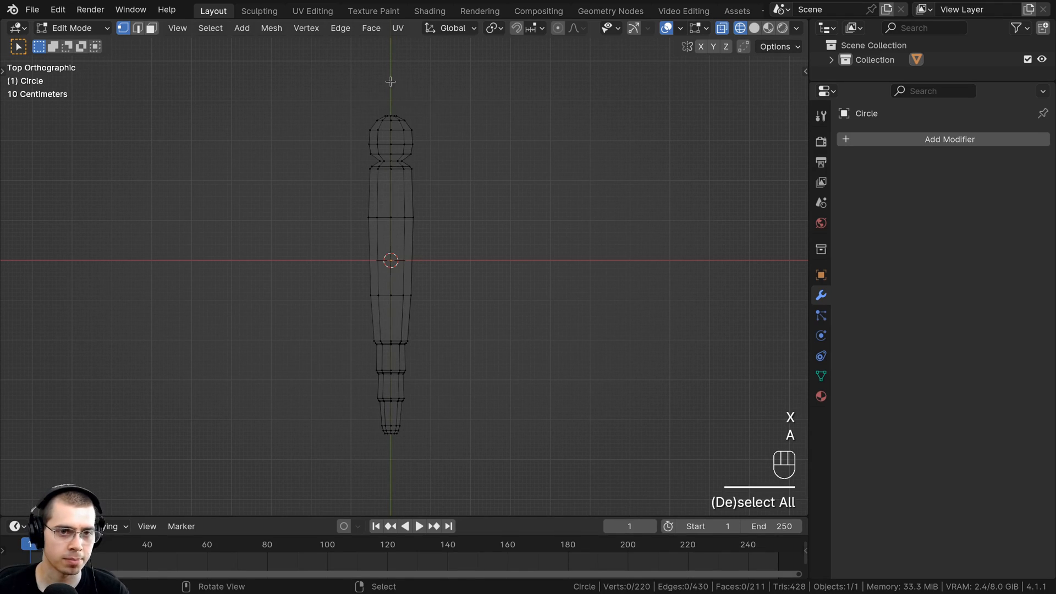
{"action": "key", "text": "b"}
{"action": "left_click_drag", "start_coordinate": [389, 71], "coordinate": [165, 589]}
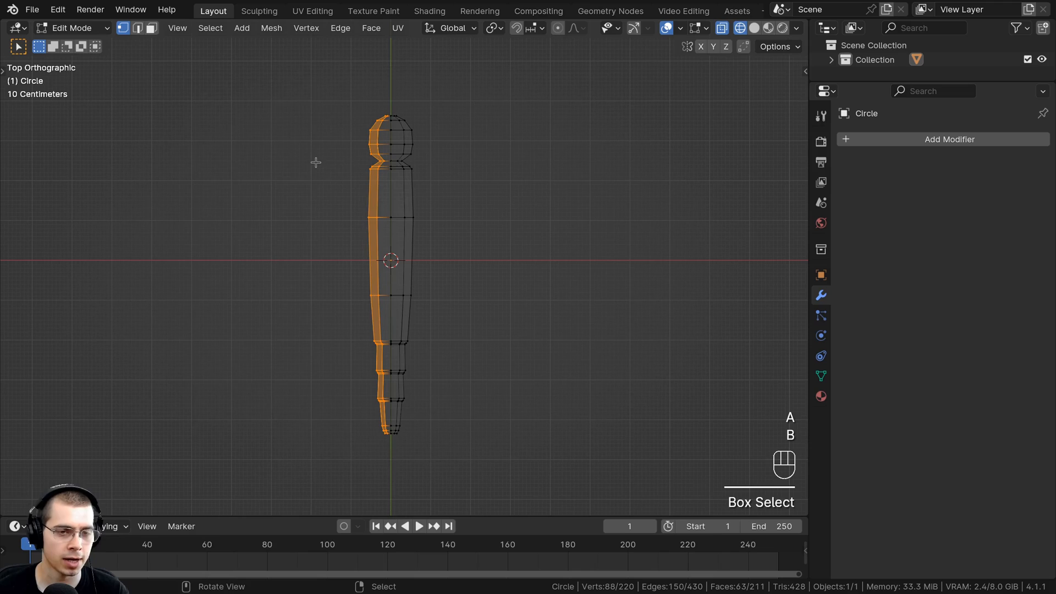
{"action": "key", "text": "x"}
{"action": "left_click", "coordinate": [269, 161]}
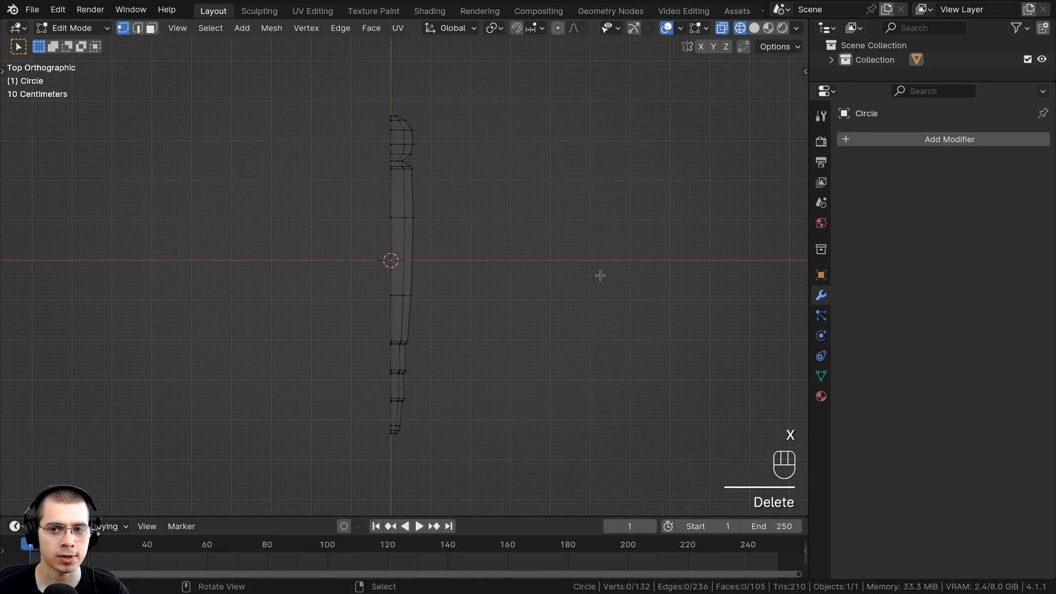
Add a Mirror modifier to the half body across the X axis and enable its Clipping option
{"action": "left_click", "coordinate": [912, 141]}
{"action": "type", "text": "mir"}
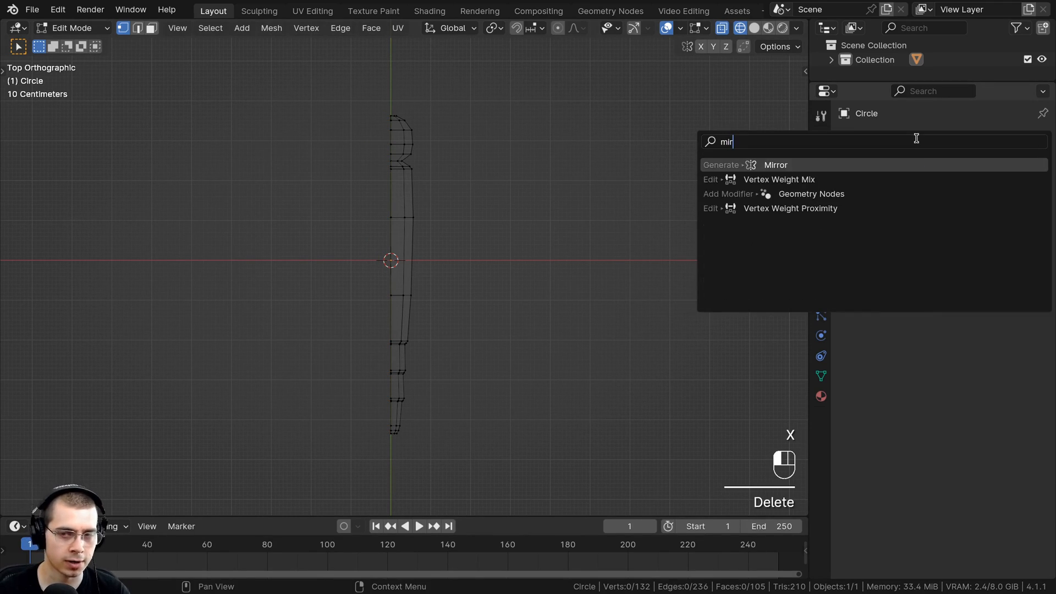
{"action": "key", "text": "Return"}
{"action": "middle_click_drag", "start_coordinate": [521, 261], "coordinate": [546, 366], "text": "shift"}
{"action": "scroll", "coordinate": [547, 365], "scroll_direction": "up", "scroll_amount": 4}
{"action": "left_click", "coordinate": [931, 219]}
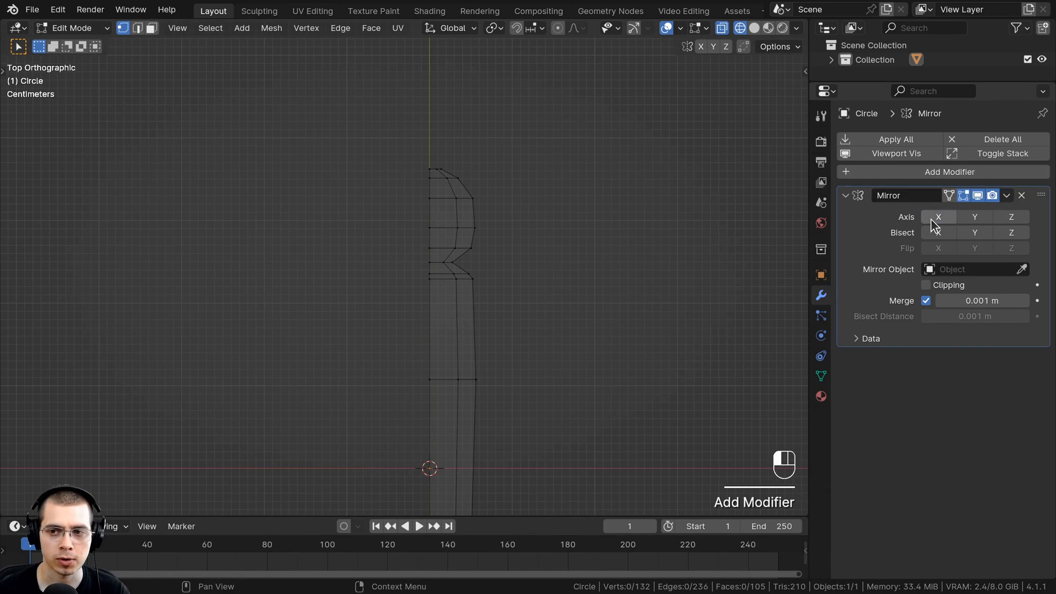
{"action": "left_click", "coordinate": [931, 219]}
{"action": "scroll", "coordinate": [652, 298], "scroll_direction": "up", "scroll_amount": 1}
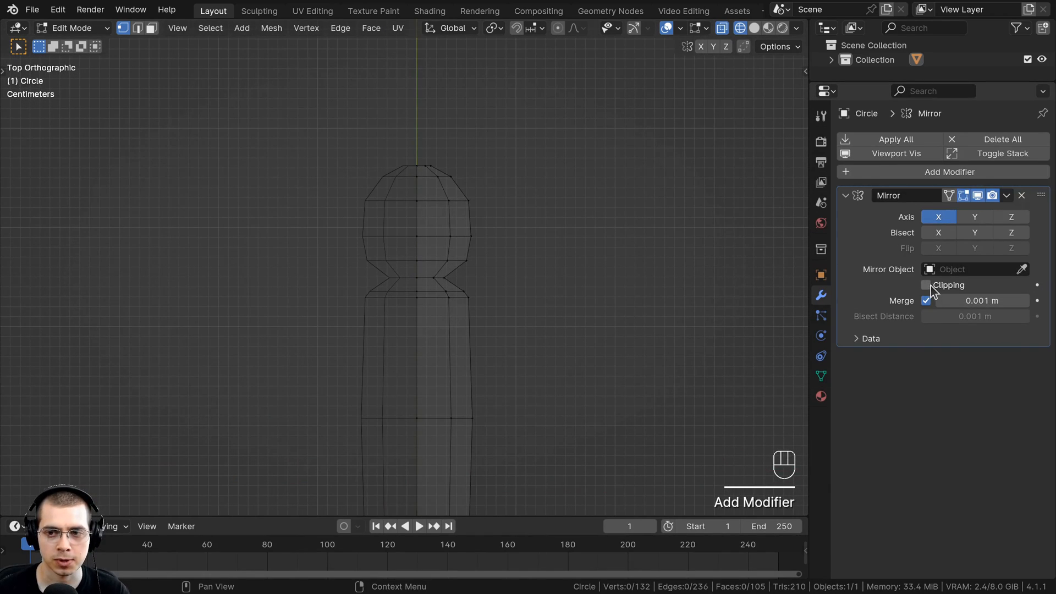
Try moving the entire half mesh to test the mirror clipping
{"action": "middle_click_drag", "start_coordinate": [550, 352], "coordinate": [418, 374]}
{"action": "key", "text": "a"}
{"action": "key", "text": "g"}
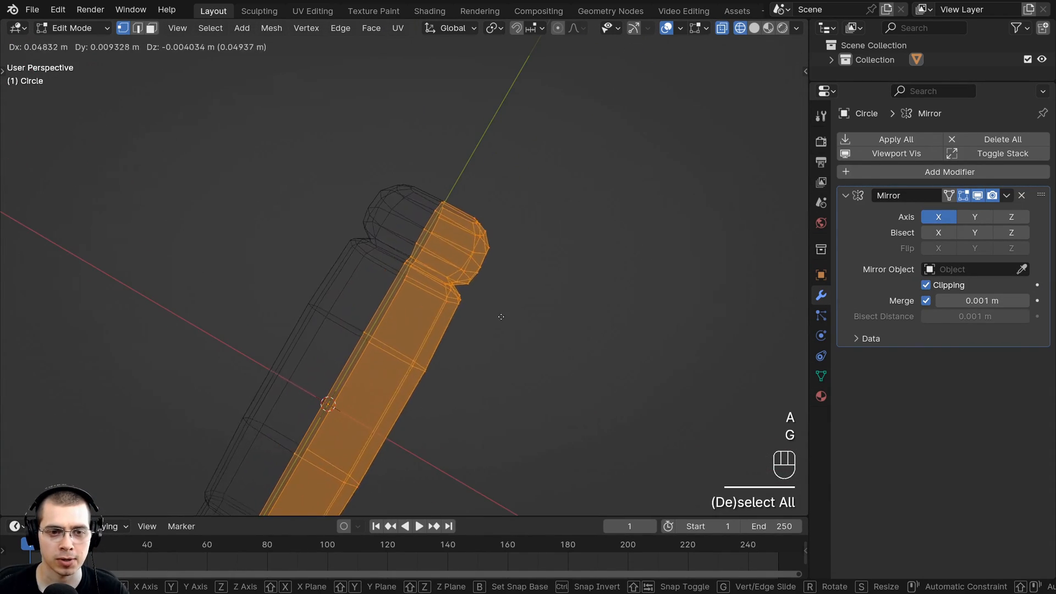
{"action": "right_click", "coordinate": [459, 321]}
Switch back to solid shading and fill the opening at the front of the head with a face
{"action": "key", "text": "z"}
{"action": "left_click", "coordinate": [606, 328]}
{"action": "mouse_move", "coordinate": [602, 326]}
{"action": "middle_mouse_down"}
{"action": "mouse_move", "coordinate": [468, 286]}
{"action": "mouse_move", "coordinate": [411, 256]}
{"action": "middle_mouse_up"}
{"action": "key", "text": "a"}
{"action": "mouse_move", "coordinate": [411, 256]}
{"action": "middle_mouse_down", "text": "shift"}
{"action": "mouse_move", "coordinate": [397, 255]}
{"action": "mouse_move", "coordinate": [422, 197]}
{"action": "middle_mouse_up", "text": "shift"}
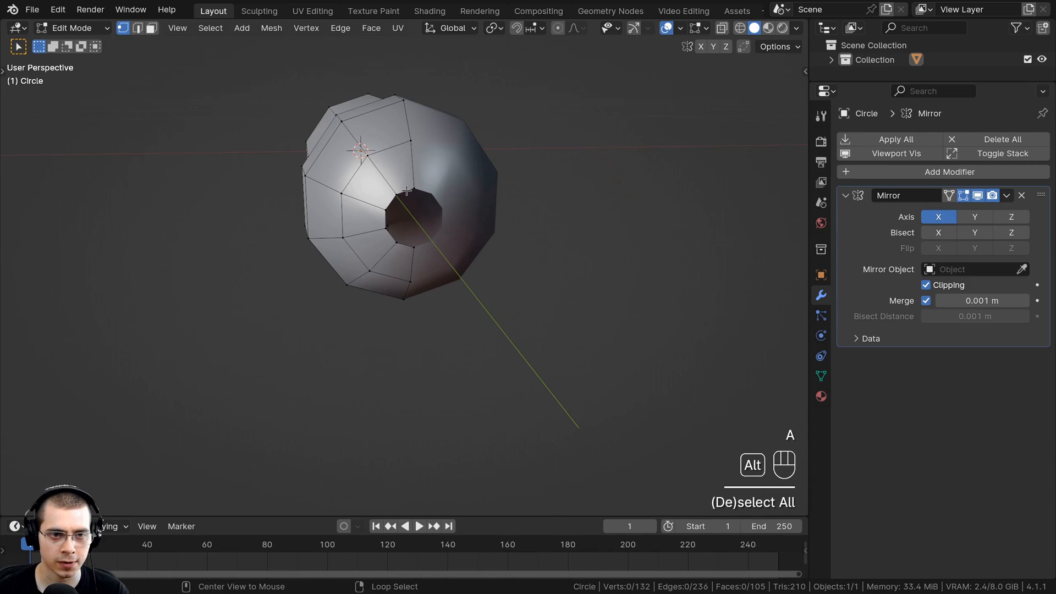
{"action": "left_click", "coordinate": [406, 191], "text": "alt"}
{"action": "key", "text": "f"}
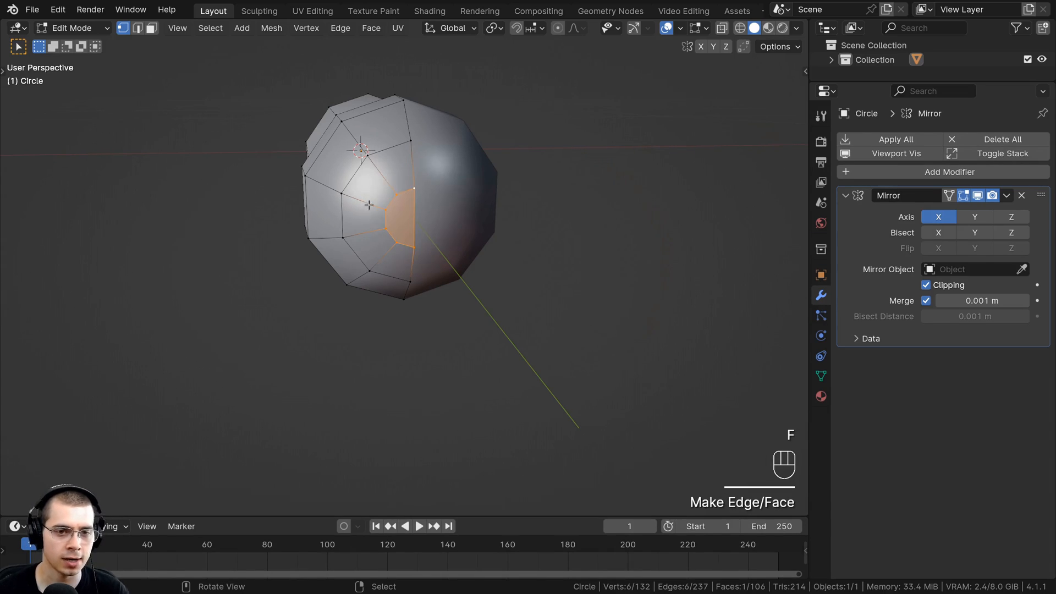
Select the edge loop around the tail opening, fill it with a face, and return to Object Mode
{"action": "middle_click_drag", "start_coordinate": [407, 190], "coordinate": [537, 291]}
{"action": "scroll", "coordinate": [568, 278], "scroll_direction": "up", "scroll_amount": 2}
{"action": "scroll", "coordinate": [536, 291], "scroll_direction": "up", "scroll_amount": 3}
{"action": "middle_click_drag", "start_coordinate": [536, 292], "coordinate": [555, 273]}
{"action": "left_click", "coordinate": [587, 145], "text": "alt"}
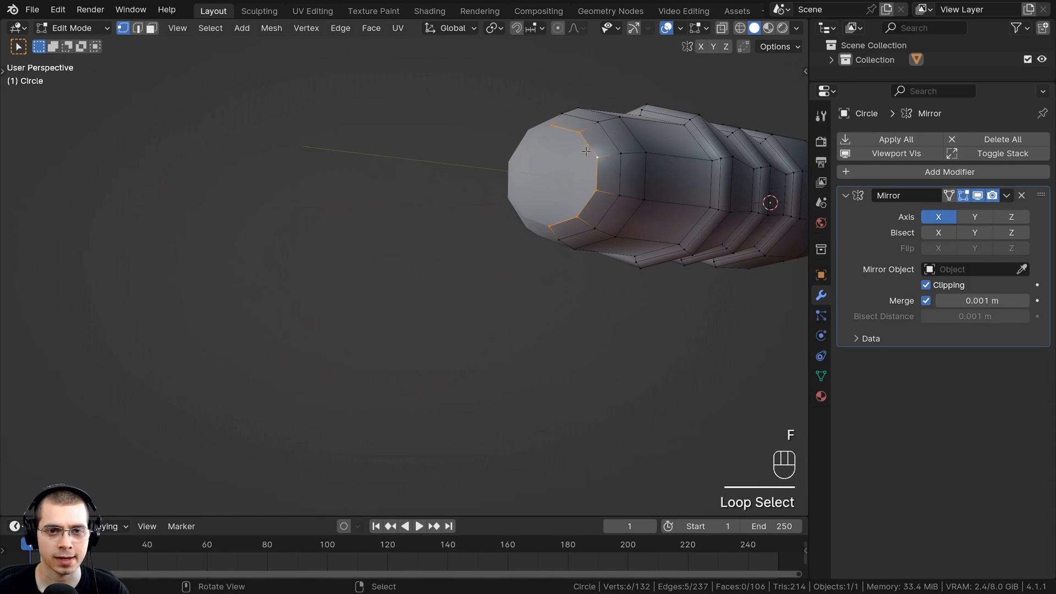
{"action": "middle_click_drag", "start_coordinate": [587, 146], "coordinate": [590, 272]}
{"action": "key", "text": "f"}
{"action": "scroll", "coordinate": [641, 153], "scroll_direction": "down", "scroll_amount": 3}
{"action": "scroll", "coordinate": [638, 179], "scroll_direction": "up", "scroll_amount": 2}
{"action": "key", "text": "Tab"}
{"action": "middle_click_drag", "start_coordinate": [590, 266], "coordinate": [555, 267]}
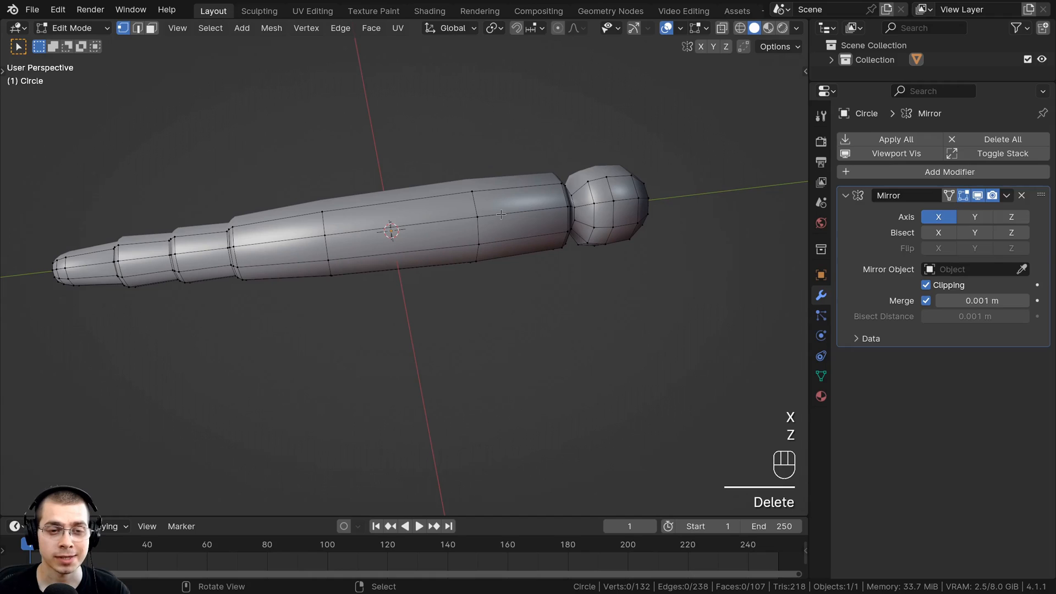
{"action": "key", "text": "Tab"}
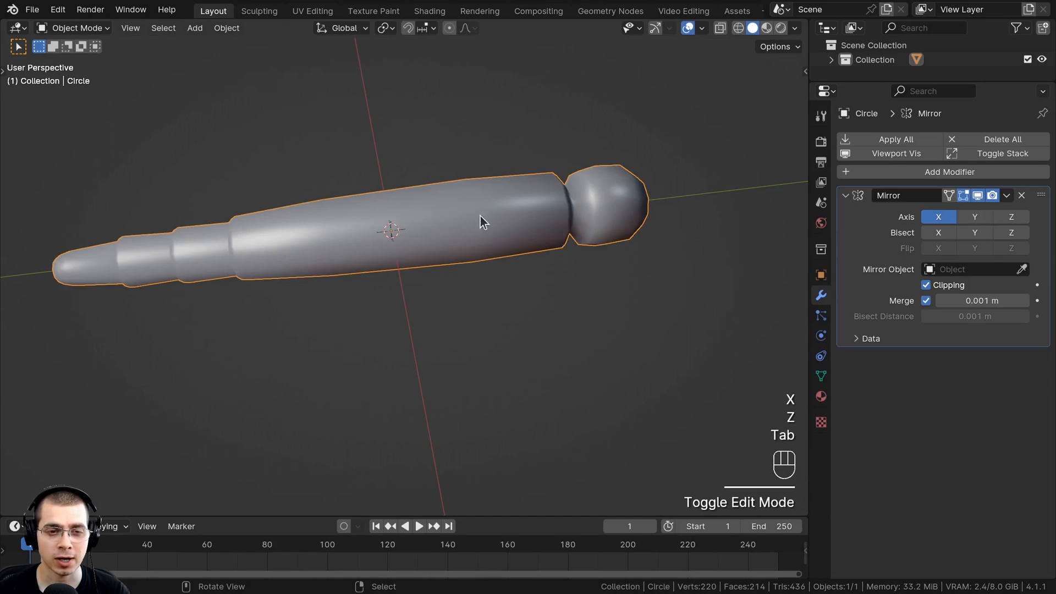
{"action": "middle_click_drag", "start_coordinate": [480, 216], "coordinate": [489, 187]}
{"action": "scroll", "coordinate": [492, 234], "scroll_direction": "down", "scroll_amount": 3}
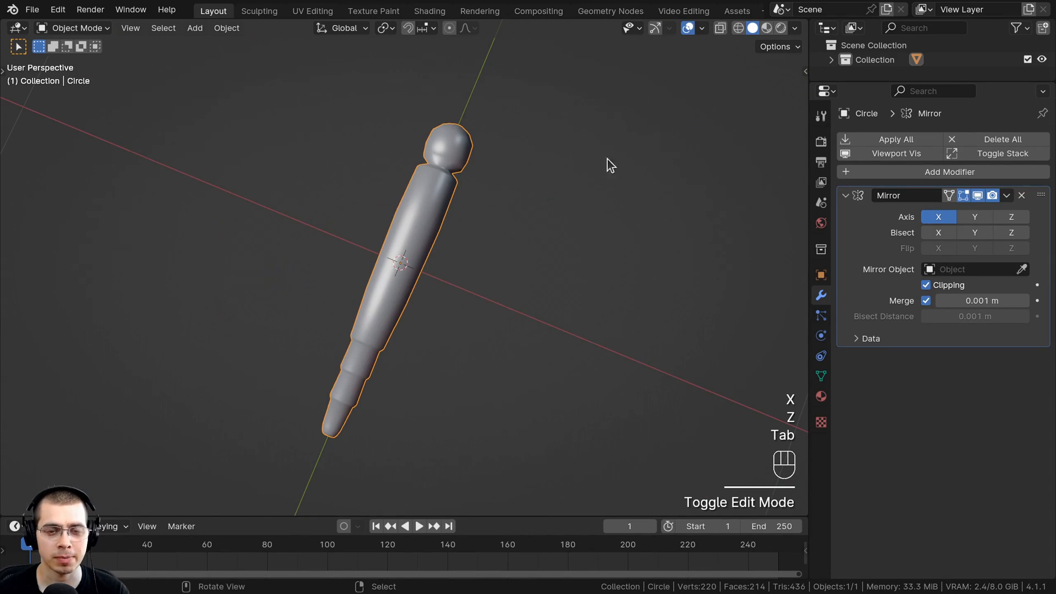
{"action": "middle_click_drag", "start_coordinate": [740, 337], "coordinate": [503, 114], "text": "shift"}
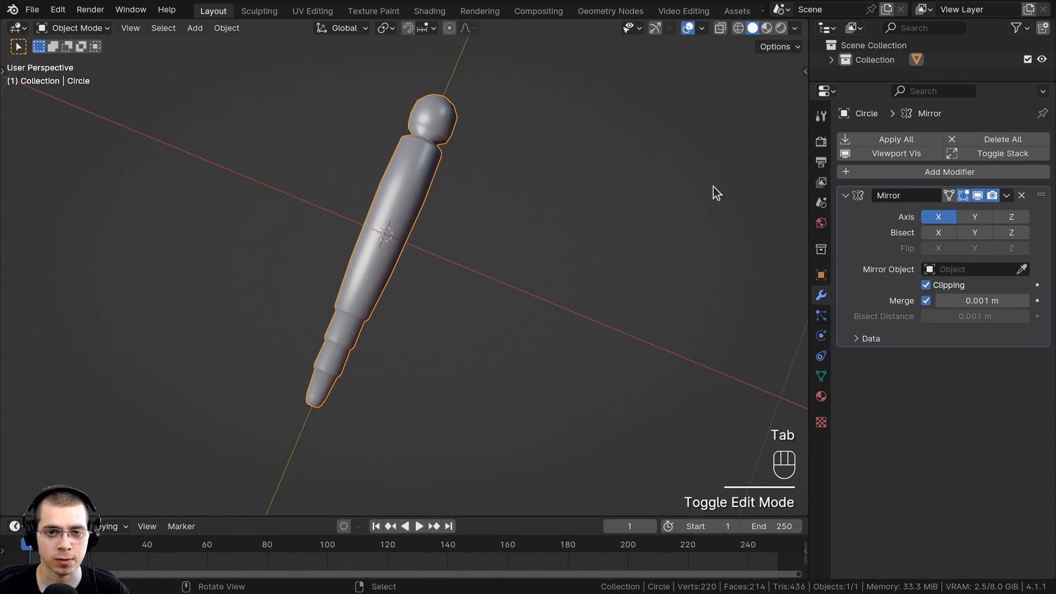
{"action": "middle_click_drag", "start_coordinate": [456, 361], "coordinate": [511, 220]}
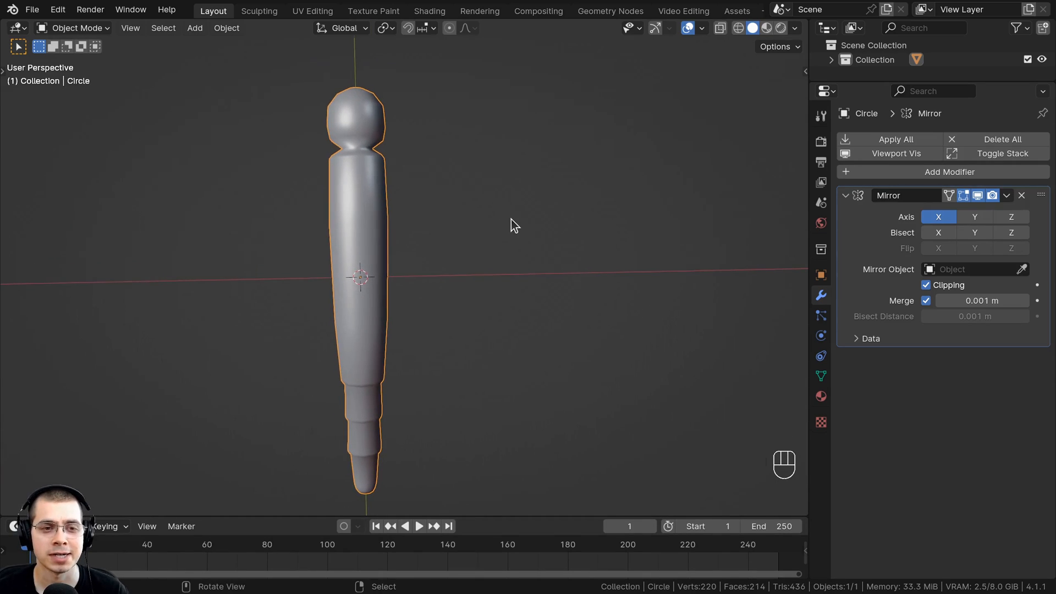
Search the add-on preferences for "images" and check that Import Images as Planes is enabled
{"action": "scroll", "coordinate": [502, 219], "scroll_direction": "down", "scroll_amount": 3}
{"action": "scroll", "coordinate": [434, 144], "scroll_direction": "down", "scroll_amount": 1}
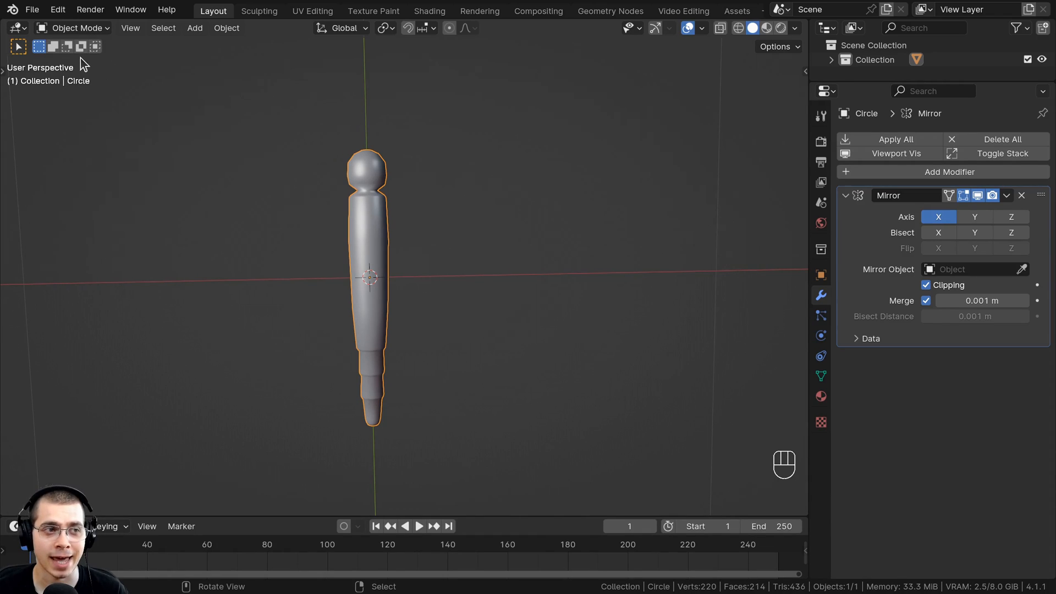
{"action": "left_click", "coordinate": [55, 11]}
{"action": "left_click", "coordinate": [103, 197]}
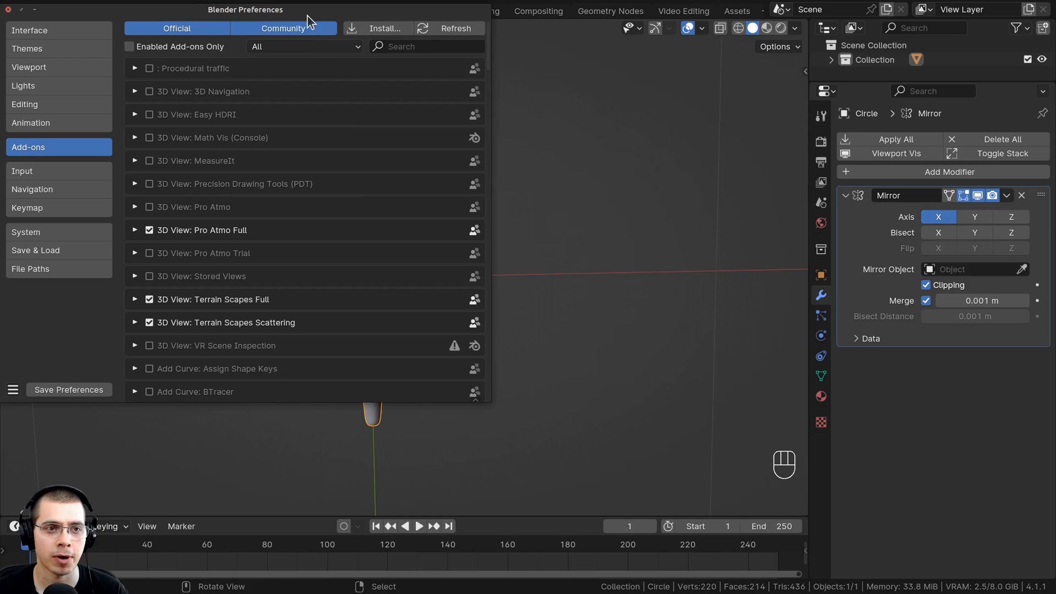
{"action": "left_click_drag", "start_coordinate": [307, 15], "coordinate": [427, 60]}
{"action": "left_click", "coordinate": [521, 93]}
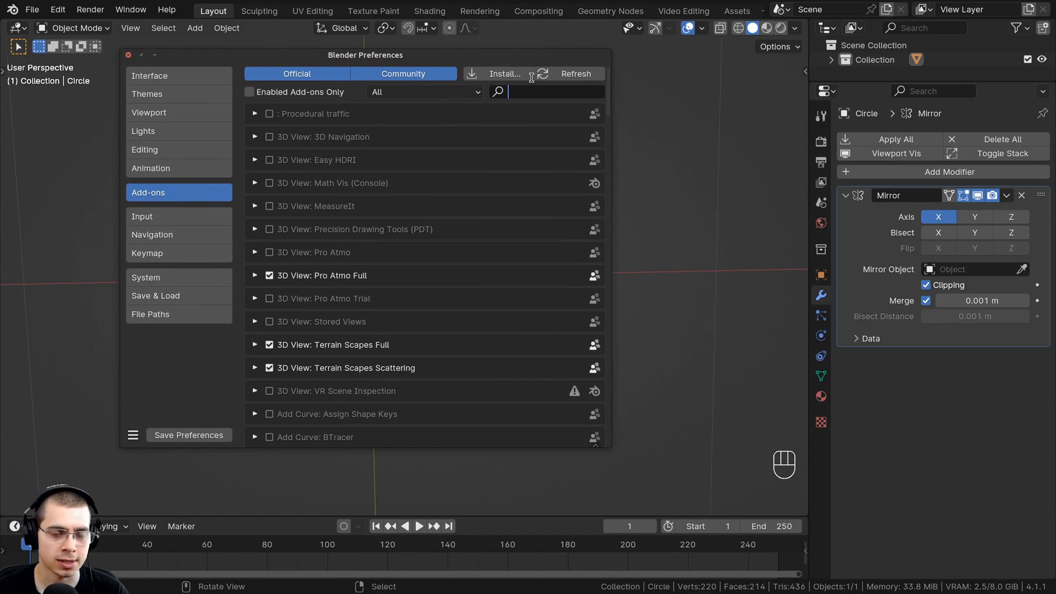
{"action": "type", "text": "images"}
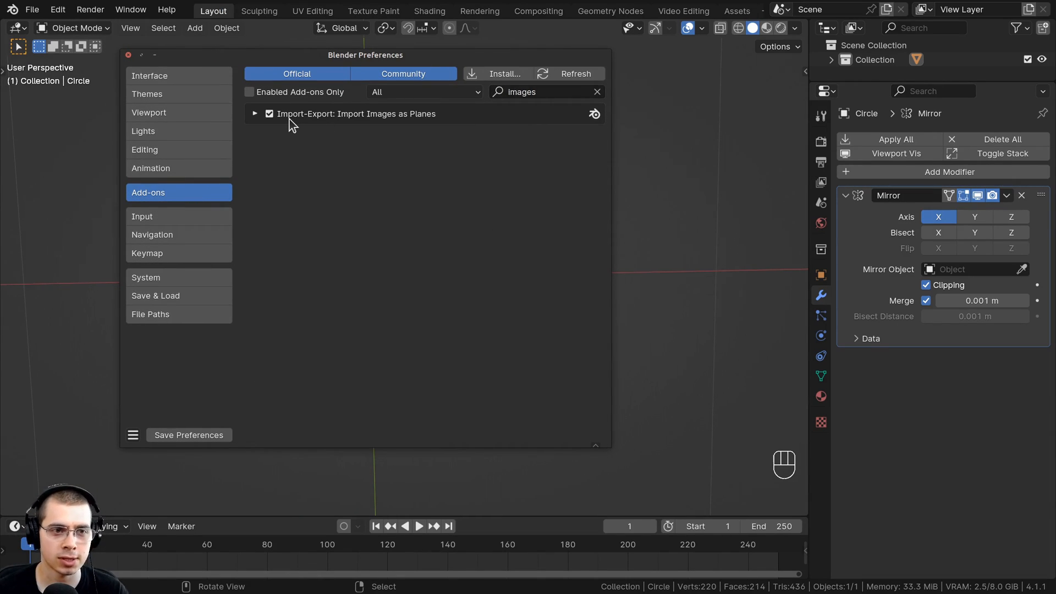
{"action": "left_click", "coordinate": [129, 54]}
Import animal-158296_640.png from the Animated Butterfly folder as an image plane with the Emit material type
{"action": "key", "text": "shift+a"}
{"action": "mouse_move", "coordinate": [368, 133]}
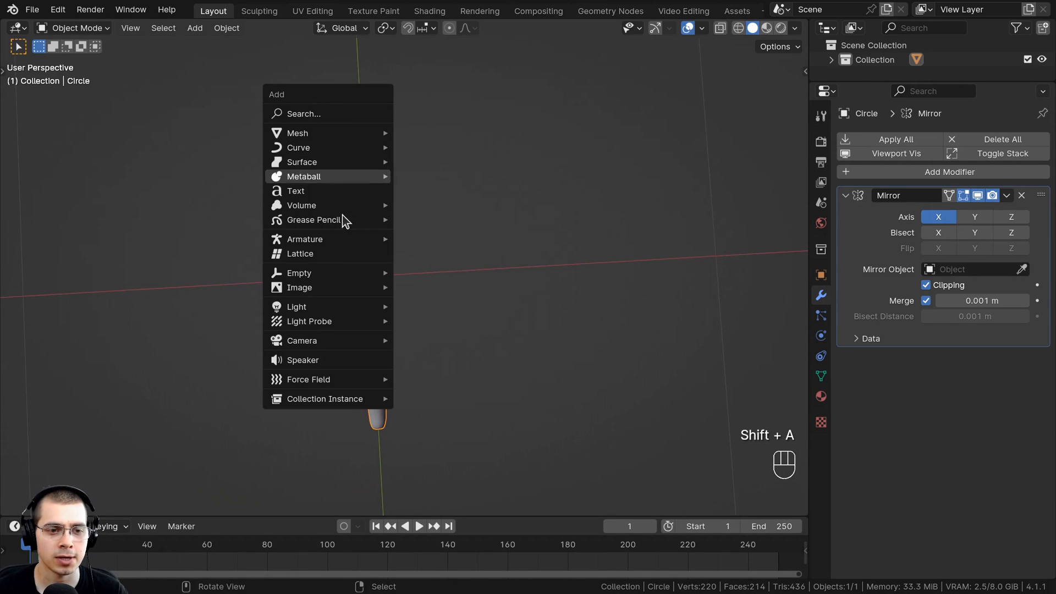
{"action": "mouse_move", "coordinate": [310, 291]}
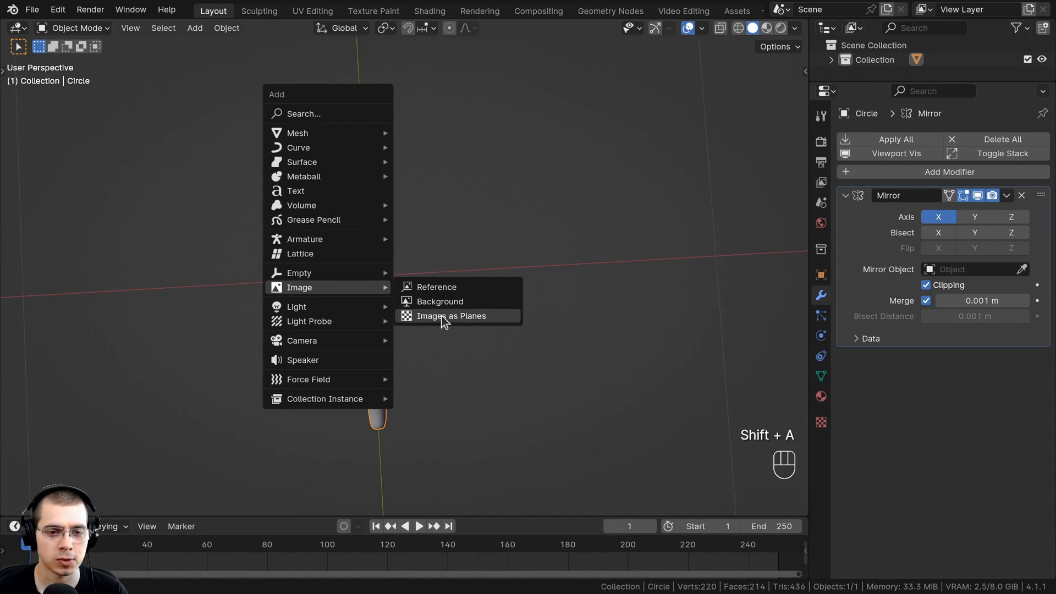
{"action": "left_click", "coordinate": [457, 315]}
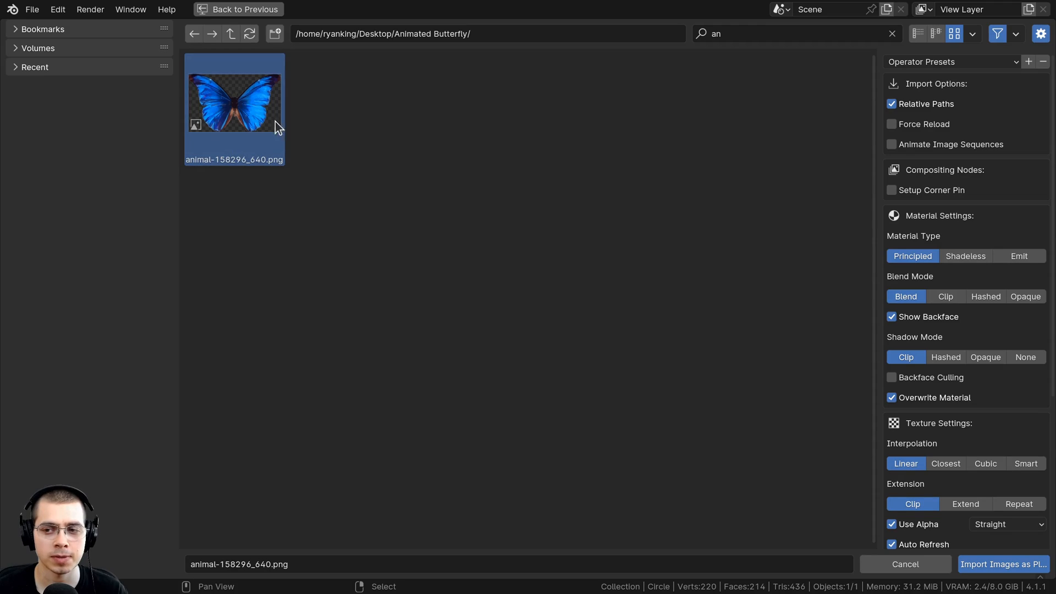
{"action": "left_click", "coordinate": [1019, 256]}
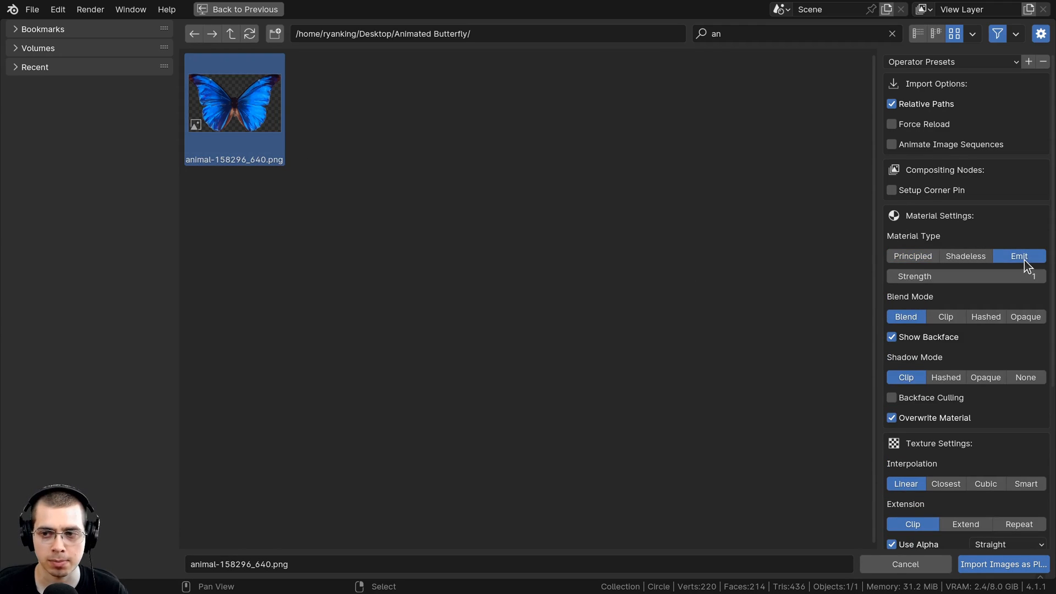
{"action": "left_click", "coordinate": [1003, 564]}
Set the viewport to Material Preview shading in top orthographic view so the butterfly image shows
{"action": "scroll", "coordinate": [441, 370], "scroll_direction": "down", "scroll_amount": 4}
{"action": "scroll", "coordinate": [421, 382], "scroll_direction": "up", "scroll_amount": 1}
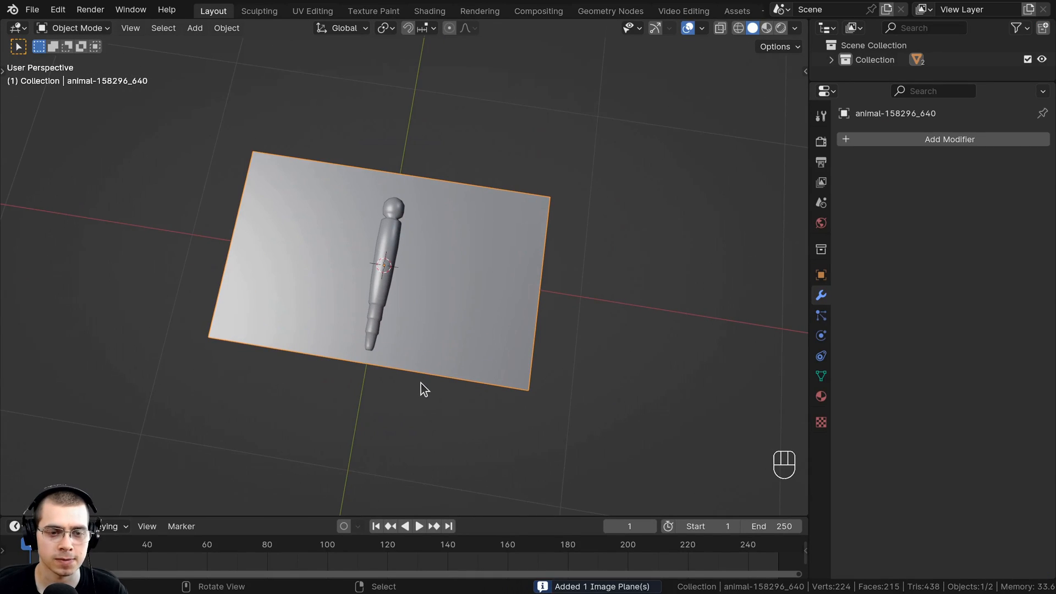
{"action": "key", "text": "z"}
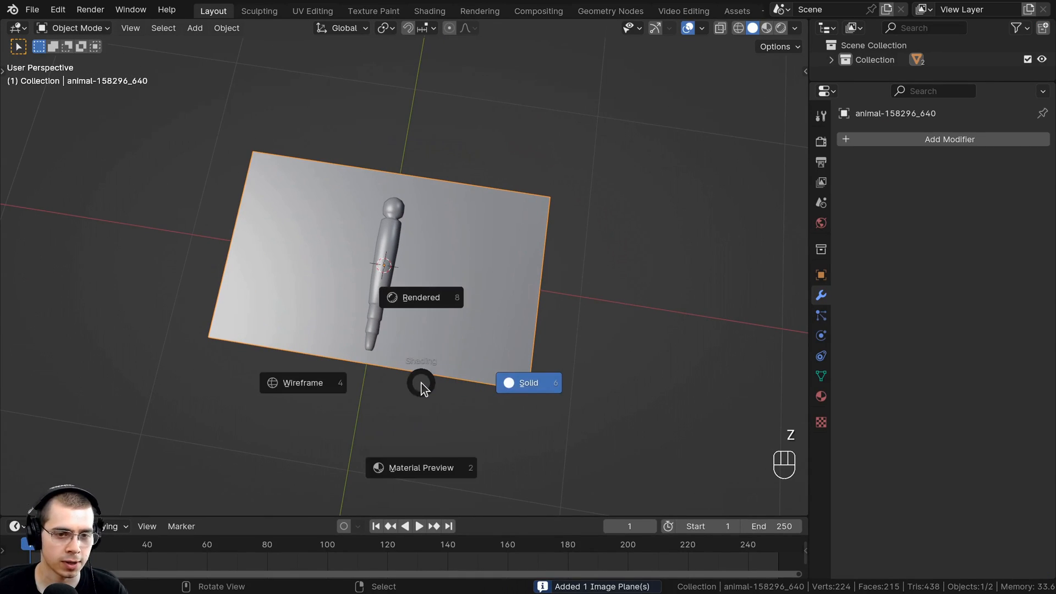
{"action": "left_click", "coordinate": [404, 190]}
{"action": "key", "text": "KP_7"}
{"action": "key", "text": "z"}
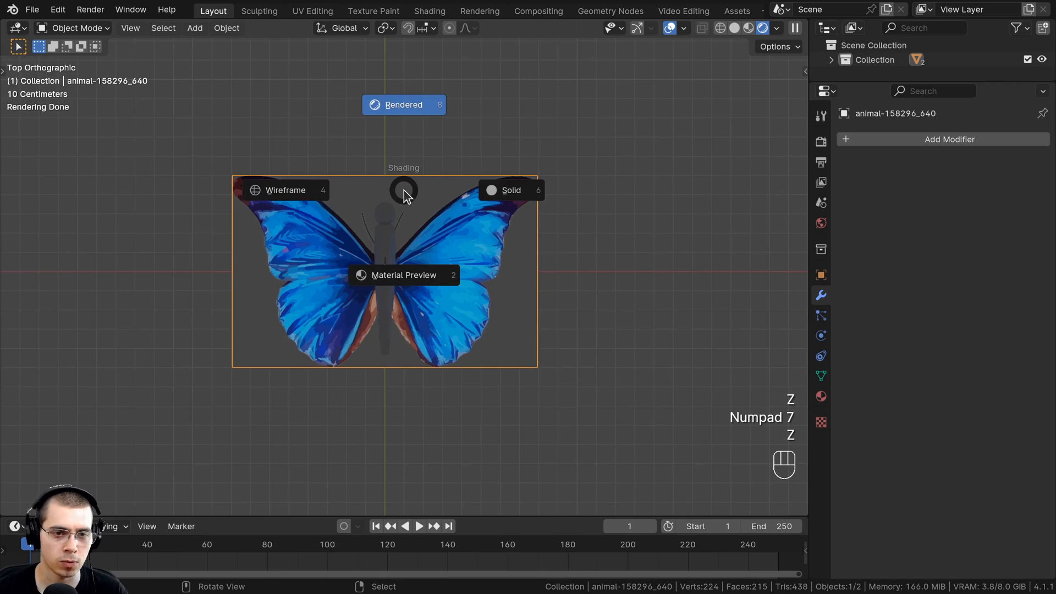
{"action": "left_click", "coordinate": [409, 308]}
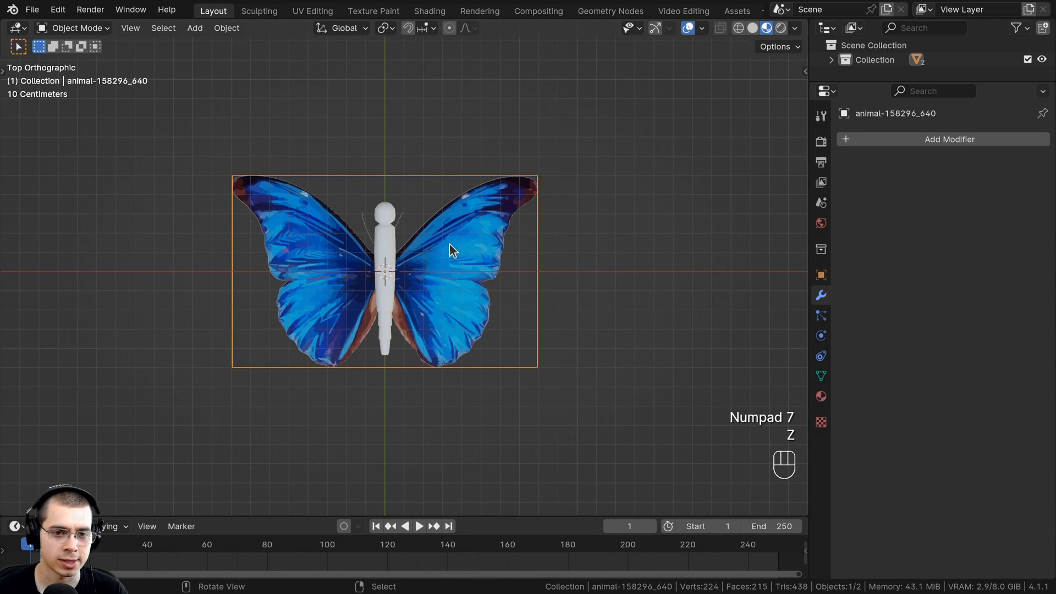
Scale up and reposition the butterfly image plane until its wings line up with the modelled body
{"action": "key", "text": "s"}
{"action": "left_click", "coordinate": [534, 289]}
{"action": "key", "text": "g"}
{"action": "left_click", "coordinate": [533, 274]}
{"action": "key", "text": "s"}
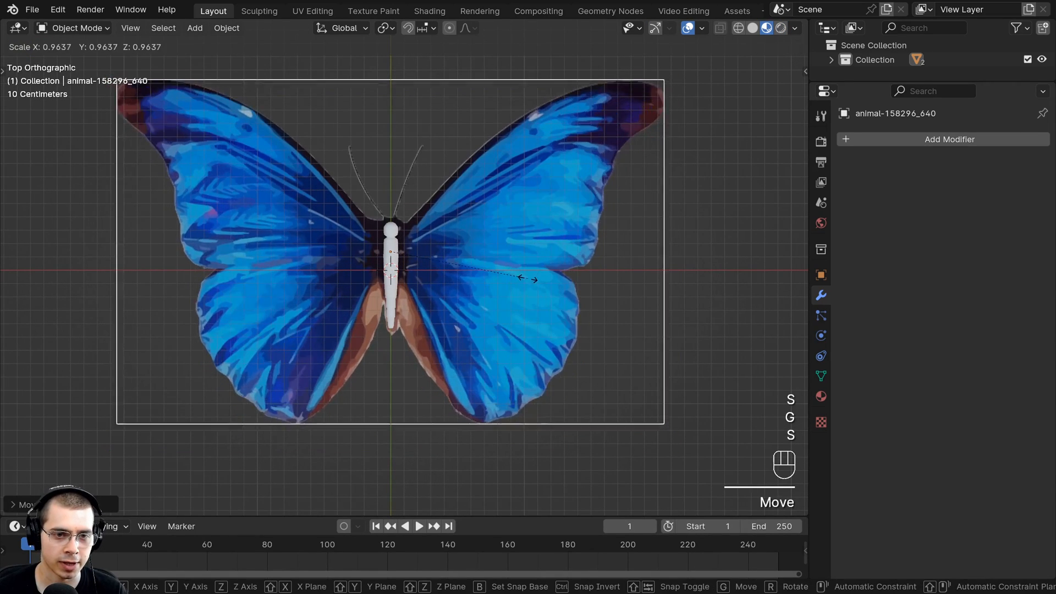
{"action": "left_click", "coordinate": [513, 274]}
{"action": "key", "text": "g"}
{"action": "left_click", "coordinate": [511, 287]}
{"action": "key", "text": "s"}
{"action": "left_click", "coordinate": [493, 286]}
{"action": "key", "text": "g"}
{"action": "left_click", "coordinate": [493, 279]}
{"action": "key", "text": "s"}
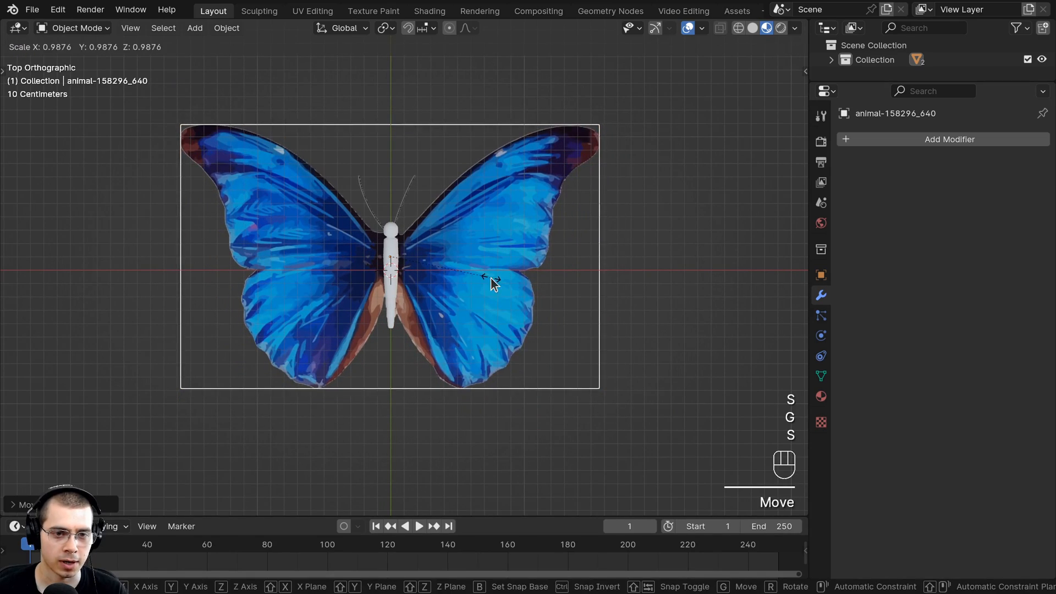
{"action": "left_click", "coordinate": [491, 277]}
{"action": "key", "text": "g"}
{"action": "left_click", "coordinate": [489, 277]}
{"action": "key", "text": "s"}
{"action": "left_click", "coordinate": [483, 276]}
{"action": "key", "text": "g"}
{"action": "left_click", "coordinate": [484, 276]}
In Edit Mode on the body, select the lengthwise edge along its side and duplicate it
{"action": "scroll", "coordinate": [455, 304], "scroll_direction": "up", "scroll_amount": 6}
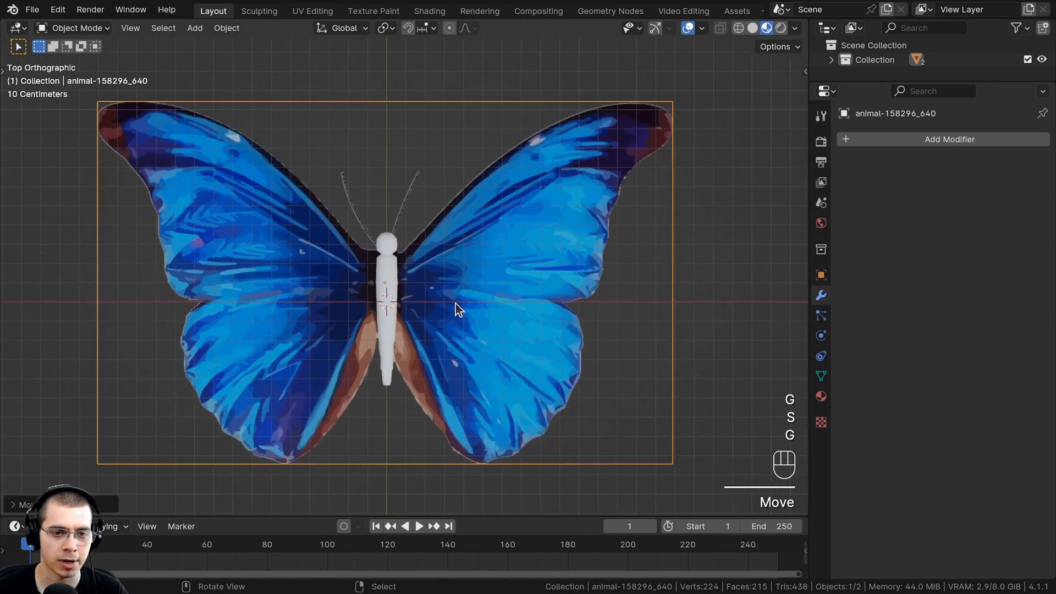
{"action": "scroll", "coordinate": [395, 286], "scroll_direction": "up", "scroll_amount": 2, "text": "shift"}
{"action": "middle_click_drag", "start_coordinate": [381, 264], "coordinate": [384, 243]}
{"action": "key", "text": "a"}
{"action": "right_click", "coordinate": [371, 233]}
{"action": "scroll", "coordinate": [347, 255], "scroll_direction": "up", "scroll_amount": 4}
{"action": "key", "text": "Tab"}
{"action": "scroll", "coordinate": [384, 243], "scroll_direction": "up", "scroll_amount": 3}
{"action": "middle_click_drag", "start_coordinate": [384, 243], "coordinate": [330, 232]}
{"action": "right_click", "coordinate": [431, 202]}
{"action": "middle_click_drag", "start_coordinate": [232, 206], "coordinate": [464, 179]}
{"action": "key", "text": "shift+d"}
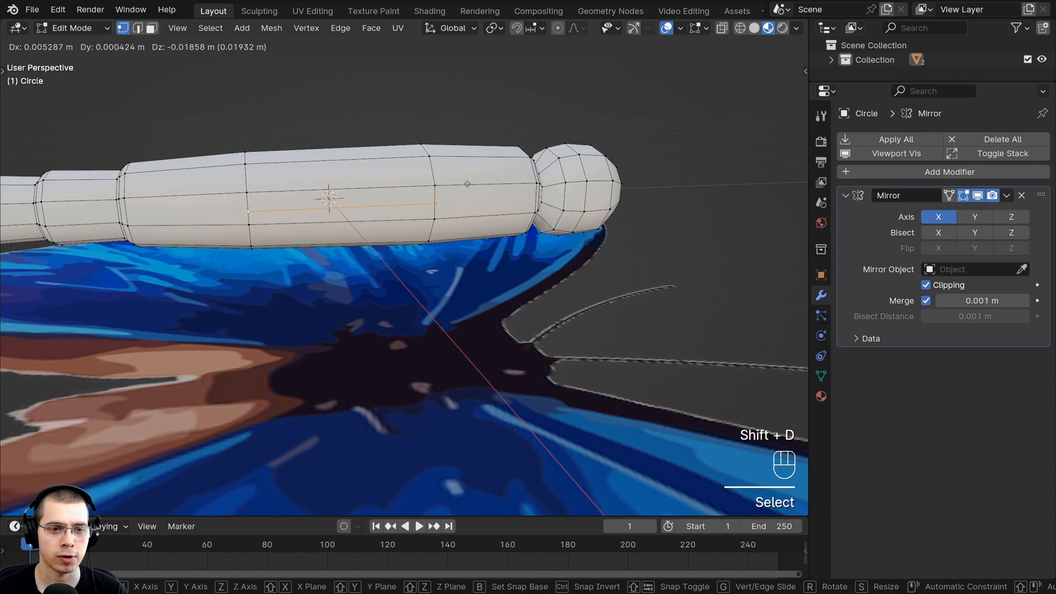
{"action": "left_click", "coordinate": [466, 183]}
In top wireframe view, move the duplicated edge inside the half body and rotate it parallel to the centre line
{"action": "key", "text": "KP_7"}
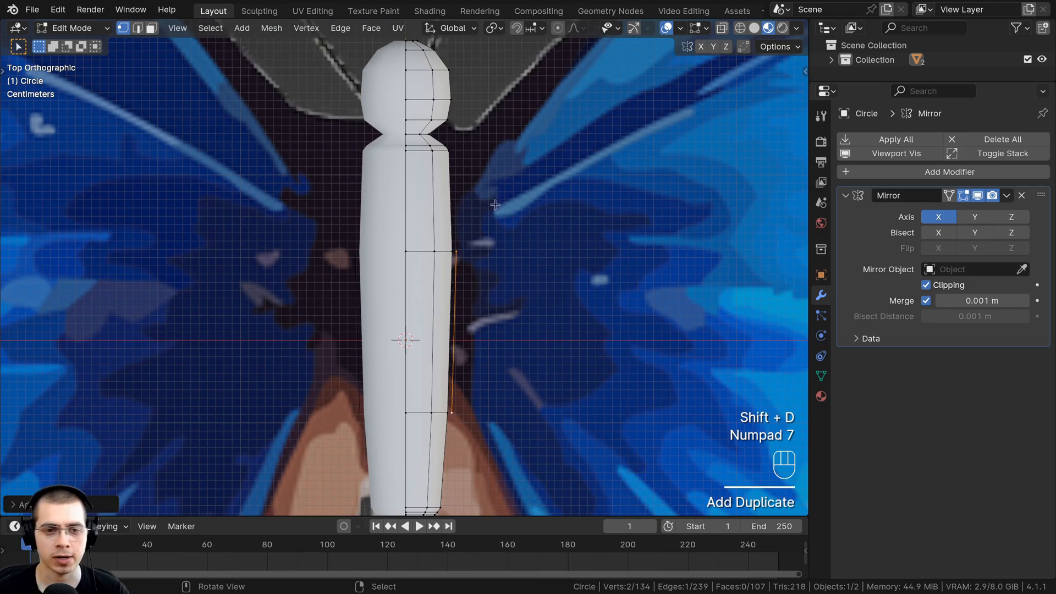
{"action": "scroll", "coordinate": [500, 198], "scroll_direction": "up", "scroll_amount": 2}
{"action": "key", "text": "z"}
{"action": "left_click", "coordinate": [366, 207]}
{"action": "key", "text": "g"}
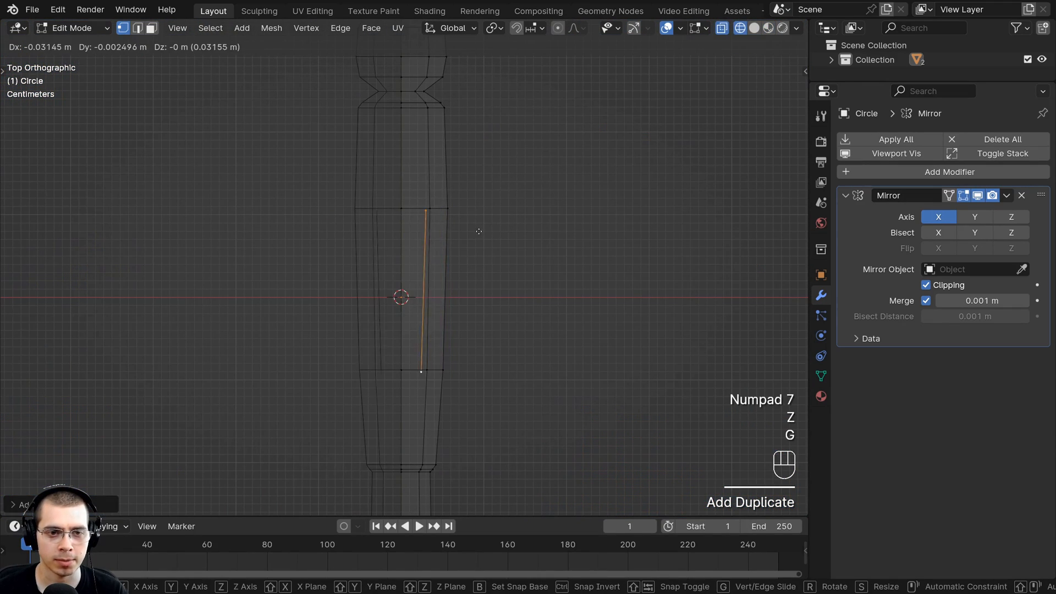
{"action": "left_click", "coordinate": [337, 206]}
{"action": "key", "text": "r"}
{"action": "left_click", "coordinate": [471, 228]}
Lengthen the duplicated edge to span the thorax, fine-tuning its rotation and position
{"action": "key", "text": "s"}
{"action": "left_click", "coordinate": [526, 227]}
{"action": "scroll", "coordinate": [531, 231], "scroll_direction": "down", "scroll_amount": 4}
{"action": "key", "text": "r"}
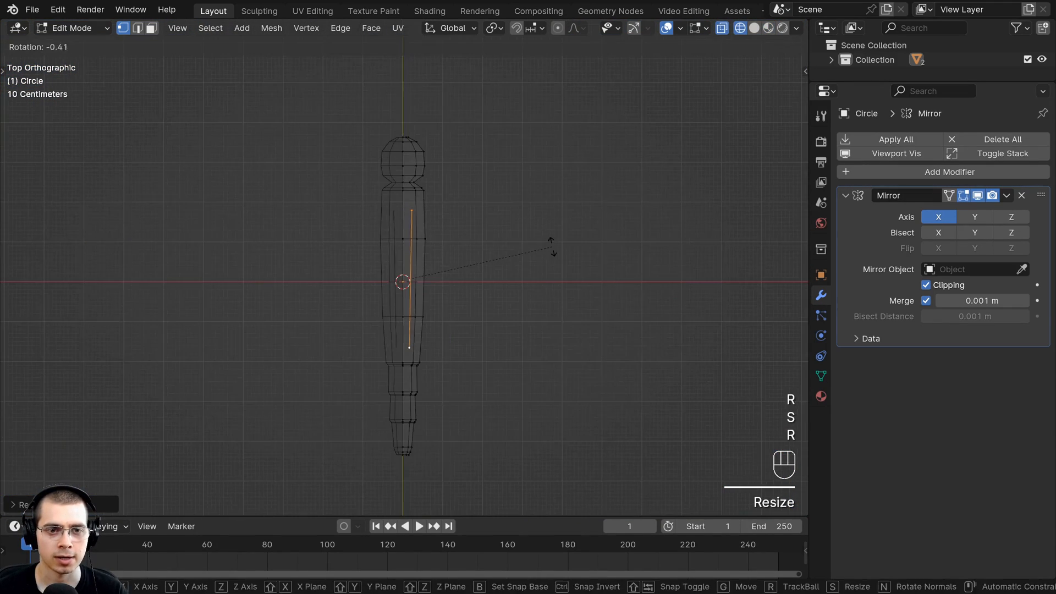
{"action": "left_click", "coordinate": [554, 246]}
{"action": "key", "text": "s"}
{"action": "left_click", "coordinate": [616, 261]}
{"action": "key", "text": "g"}
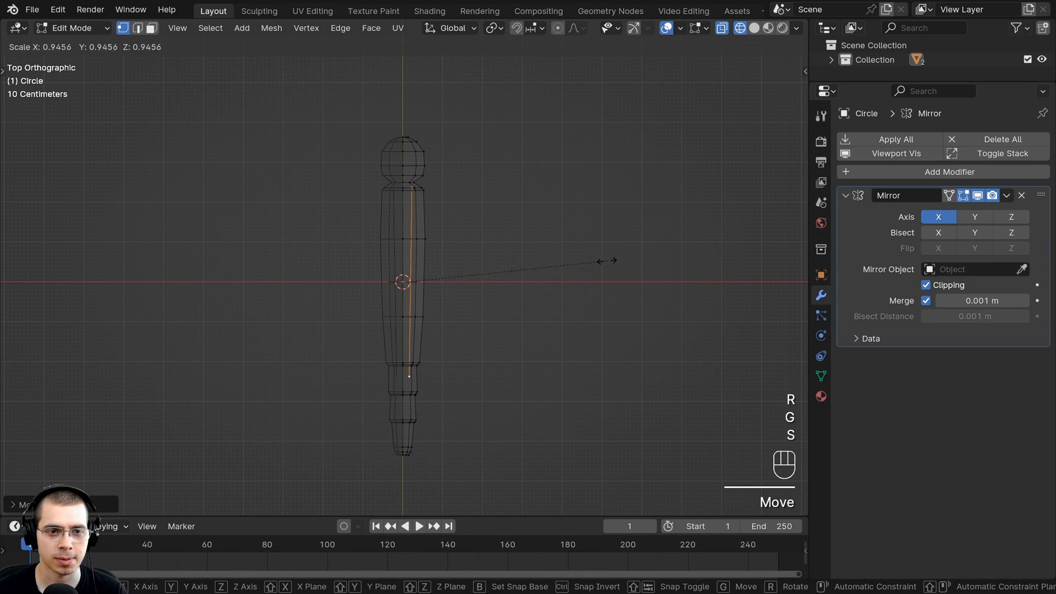
{"action": "left_click", "coordinate": [490, 262]}
Return to Material Preview and extrude the edge about 0.23 m outward as the first strip of the wing
{"action": "key", "text": "z"}
{"action": "left_click", "coordinate": [398, 416]}
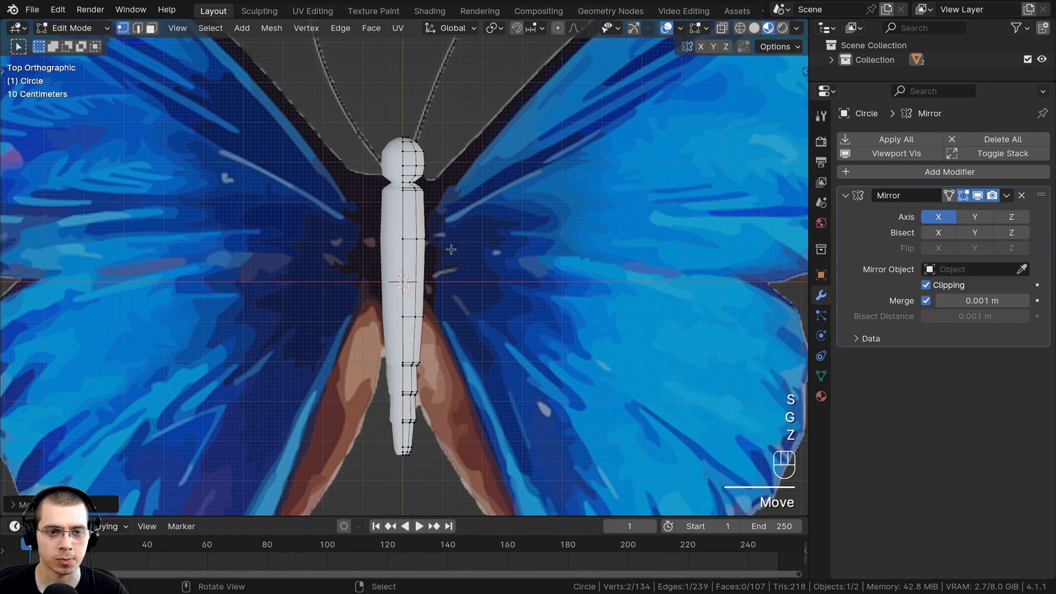
{"action": "key", "text": "e"}
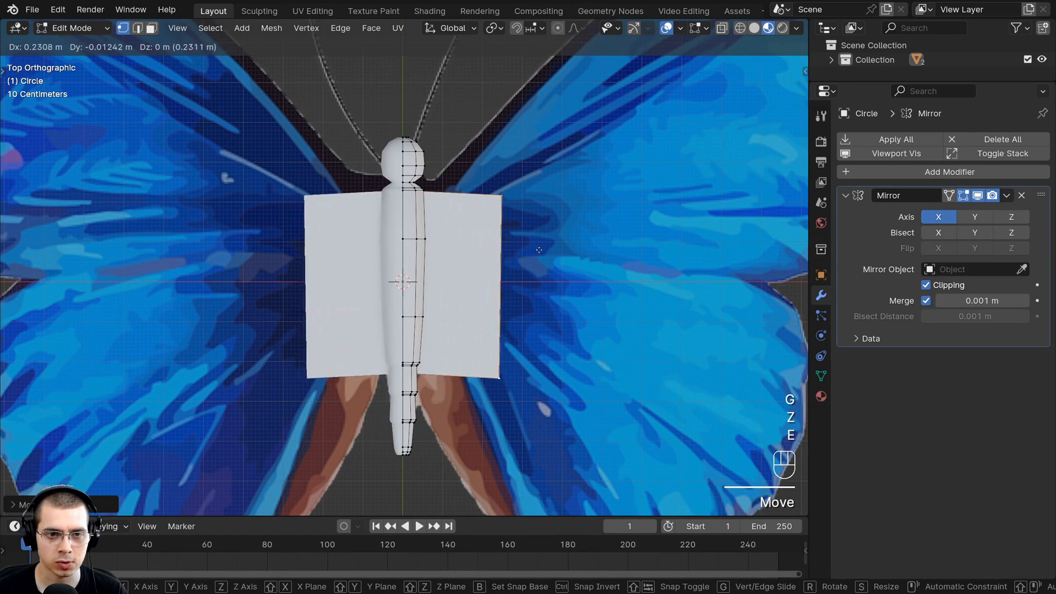
{"action": "left_click", "coordinate": [510, 196]}
Move the wing strip's upper outer corner onto the image's upper wing edge and its upper inner corner lower inside the body
{"action": "middle_click_drag", "start_coordinate": [509, 196], "coordinate": [494, 239], "text": "shift"}
{"action": "left_click", "coordinate": [495, 239]}
{"action": "key", "text": "g"}
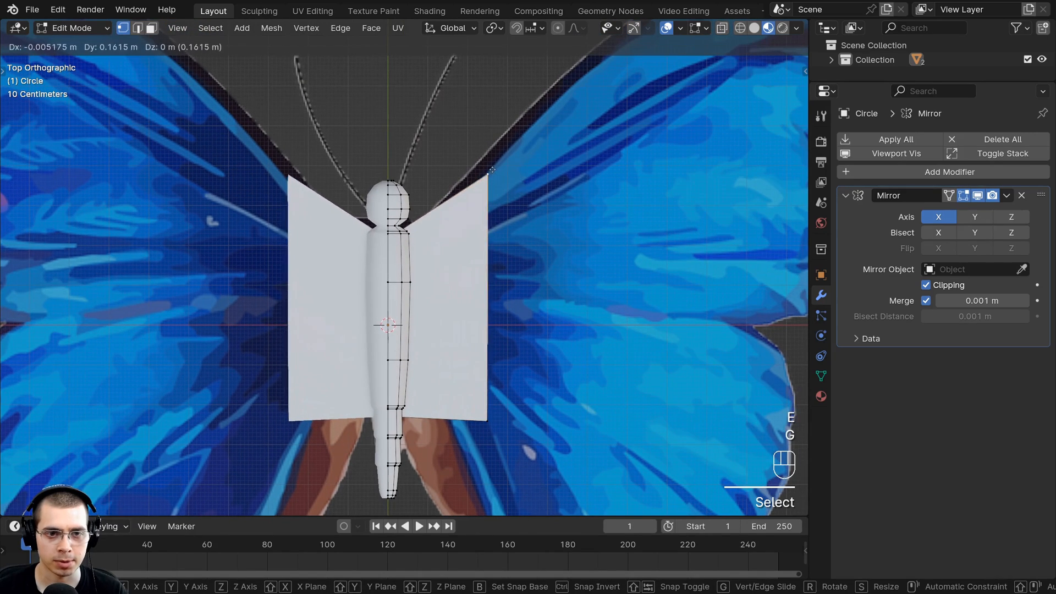
{"action": "left_click", "coordinate": [542, 229]}
{"action": "scroll", "coordinate": [542, 229], "scroll_direction": "up", "scroll_amount": 1}
{"action": "scroll", "coordinate": [542, 229], "scroll_direction": "up", "scroll_amount": 2}
{"action": "key", "text": "z"}
{"action": "left_click", "coordinate": [383, 225]}
{"action": "key", "text": "g"}
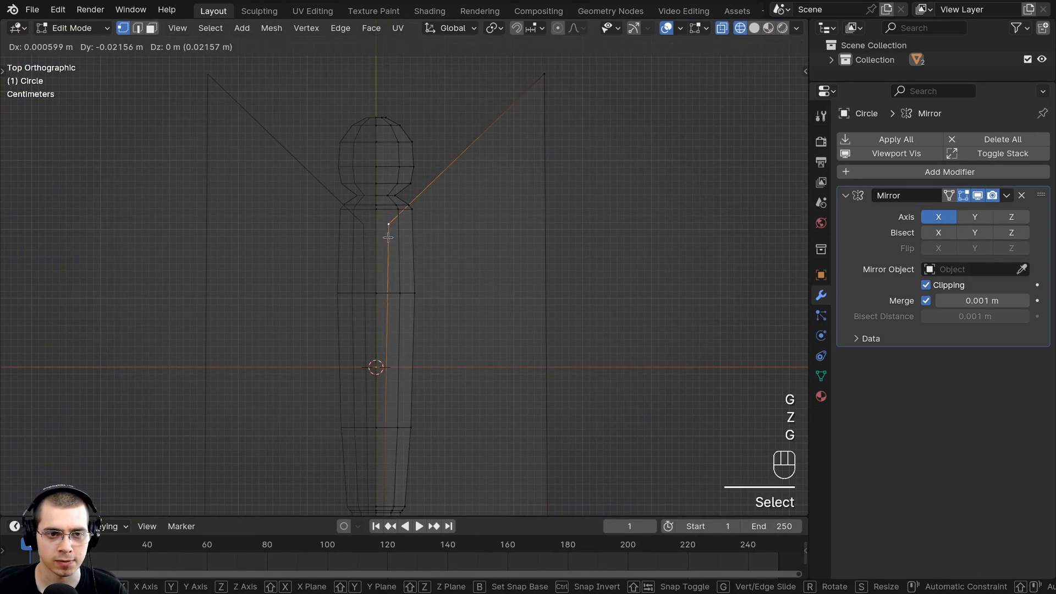
{"action": "left_click", "coordinate": [391, 232]}
Move the wing strip's lower inner and outer corners down to follow the lower wing edge in the image
{"action": "key", "text": "z"}
{"action": "key", "text": "g"}
{"action": "right_click", "coordinate": [528, 236]}
{"action": "key", "text": "z"}
{"action": "scroll", "coordinate": [483, 282], "scroll_direction": "down", "scroll_amount": 3}
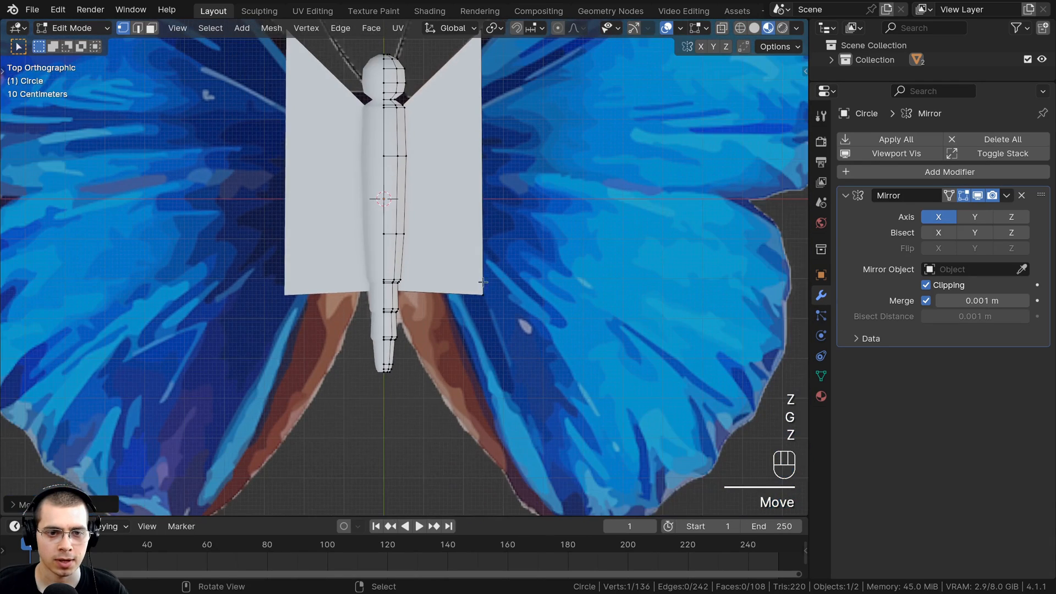
{"action": "key", "text": "g"}
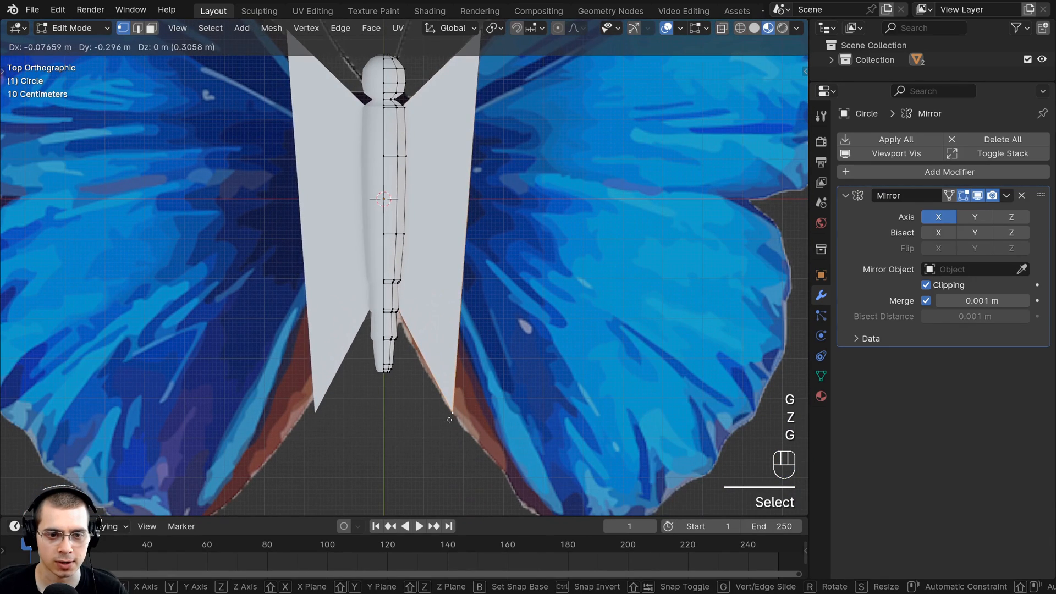
{"action": "left_click", "coordinate": [455, 344]}
{"action": "scroll", "coordinate": [442, 325], "scroll_direction": "down", "scroll_amount": 1}
{"action": "scroll", "coordinate": [451, 307], "scroll_direction": "up", "scroll_amount": 1}
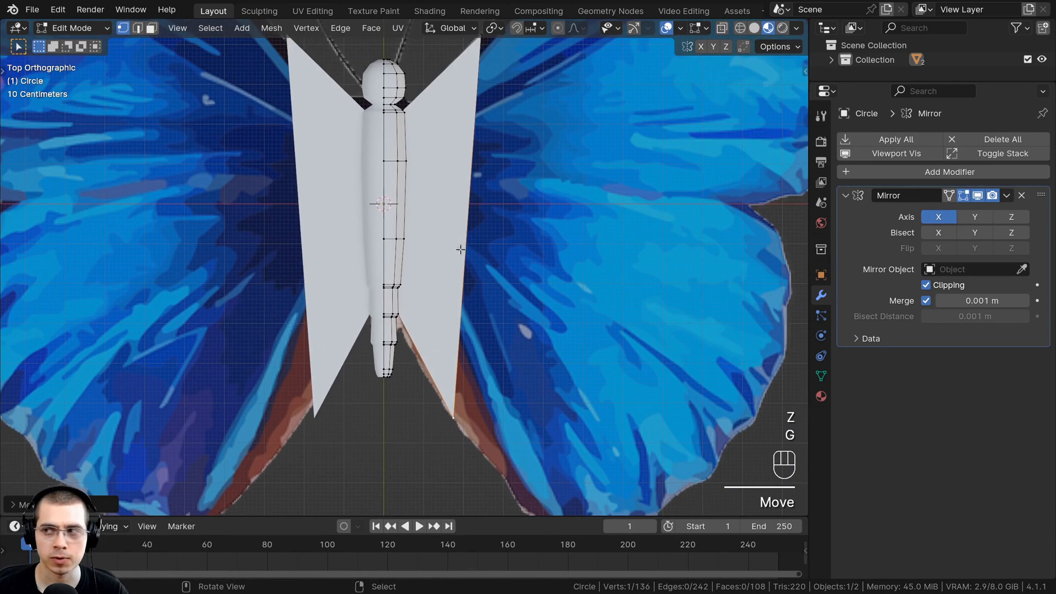
Add four evenly spaced loop cuts running outward across the wing strip
{"action": "key", "text": "ctrl+r"}
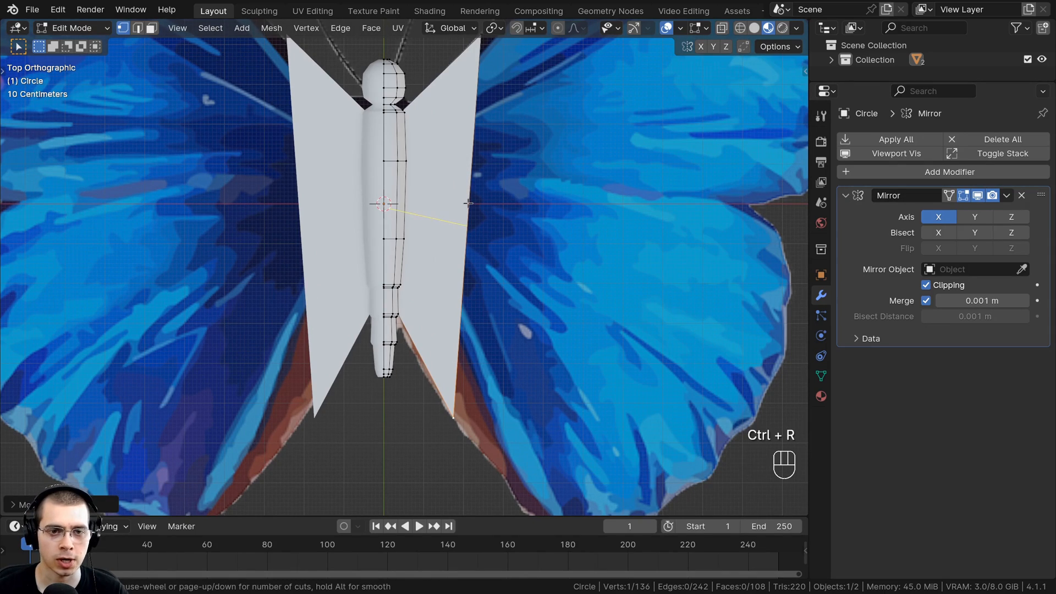
{"action": "scroll", "coordinate": [468, 204], "scroll_direction": "up", "scroll_amount": 1}
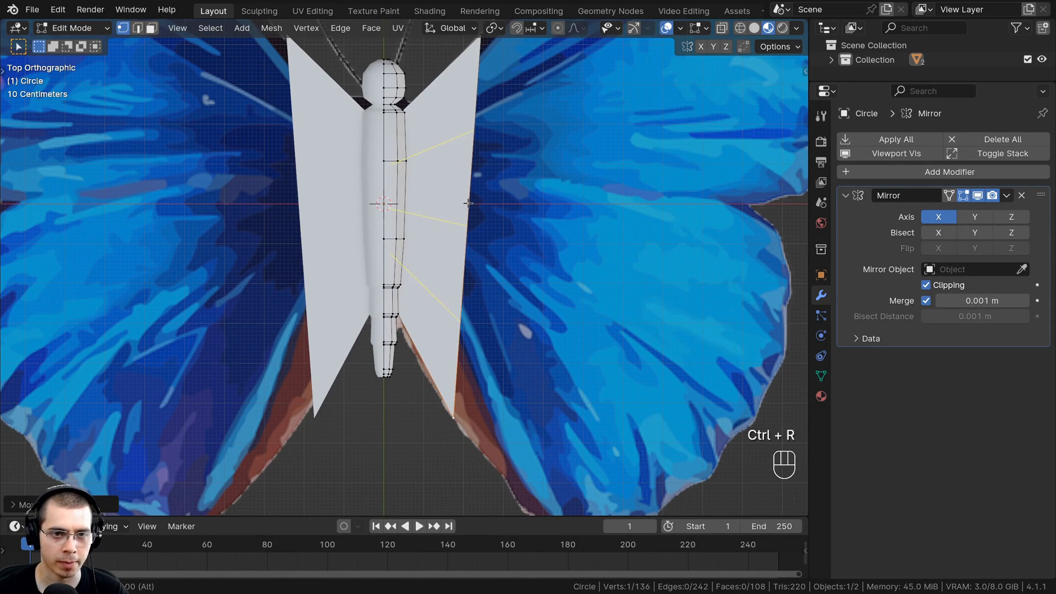
{"action": "left_click", "coordinate": [473, 208]}
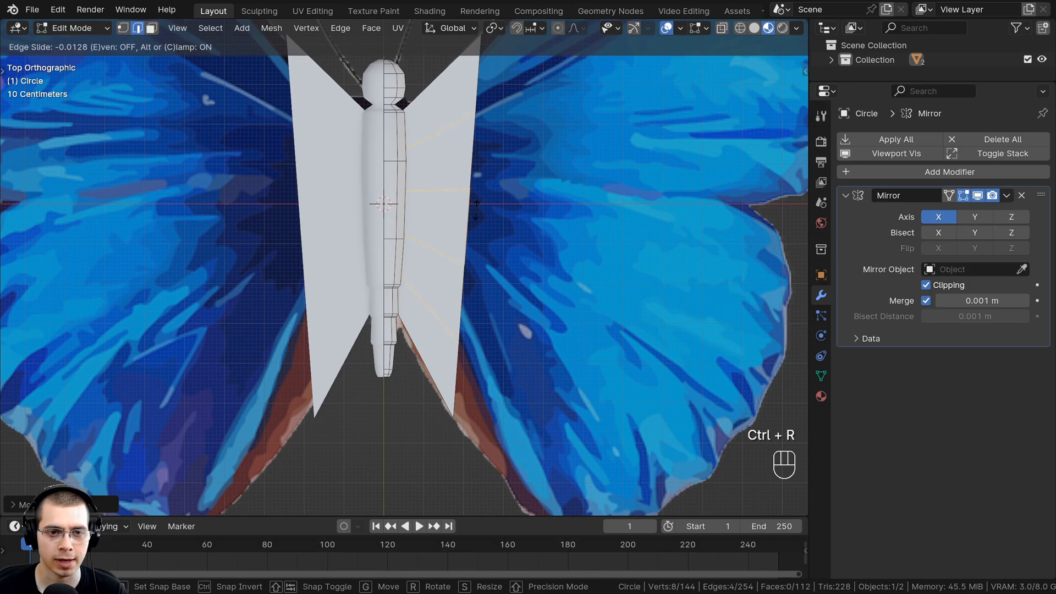
{"action": "right_click", "coordinate": [490, 193]}
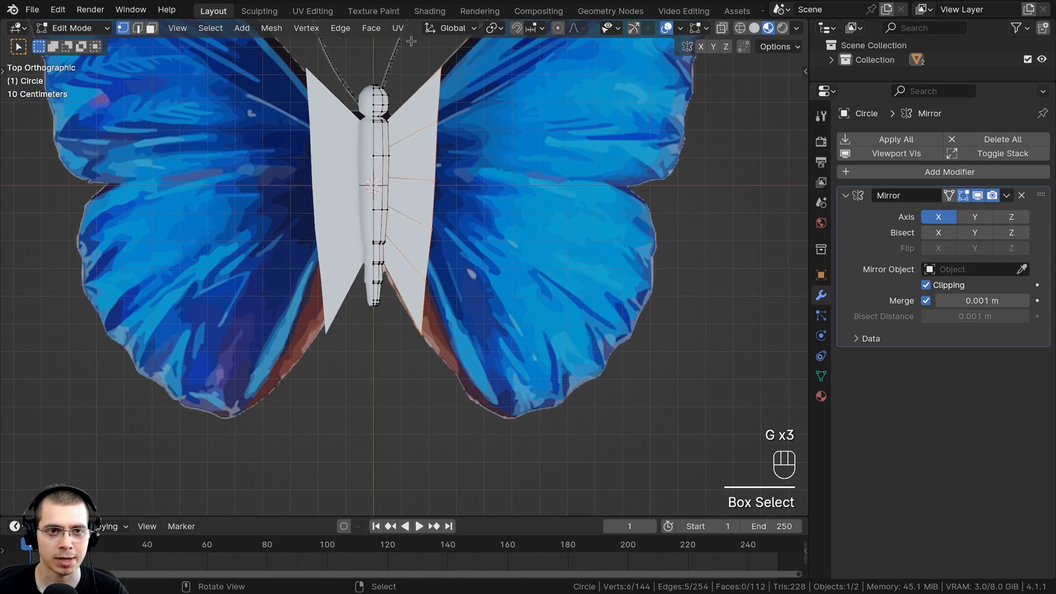
Extrude the wing strip's outer edge outward, scale it up and align its upper corner with the image's upper wing edge
{"action": "left_click_drag", "start_coordinate": [416, 57], "coordinate": [486, 429]}
{"action": "middle_click_drag", "start_coordinate": [500, 174], "coordinate": [469, 213], "text": "shift"}
{"action": "key", "text": "e"}
{"action": "left_click", "coordinate": [550, 192]}
{"action": "key", "text": "s"}
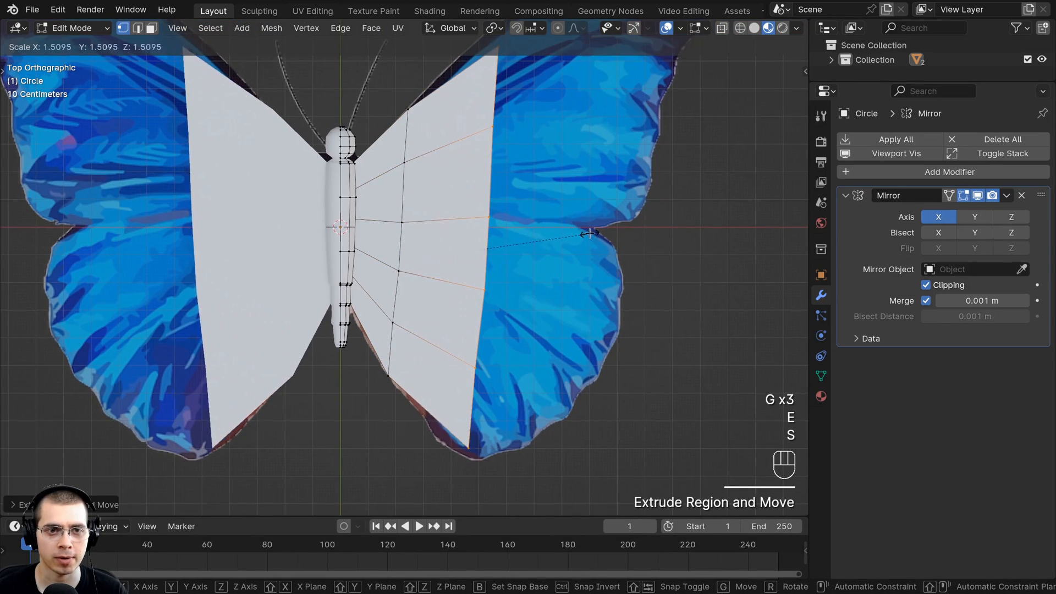
{"action": "left_click", "coordinate": [510, 49]}
{"action": "middle_click_drag", "start_coordinate": [511, 49], "coordinate": [493, 162], "text": "shift"}
{"action": "key", "text": "g"}
{"action": "left_click", "coordinate": [482, 161]}
{"action": "key", "text": "g"}
{"action": "left_click", "coordinate": [476, 148]}
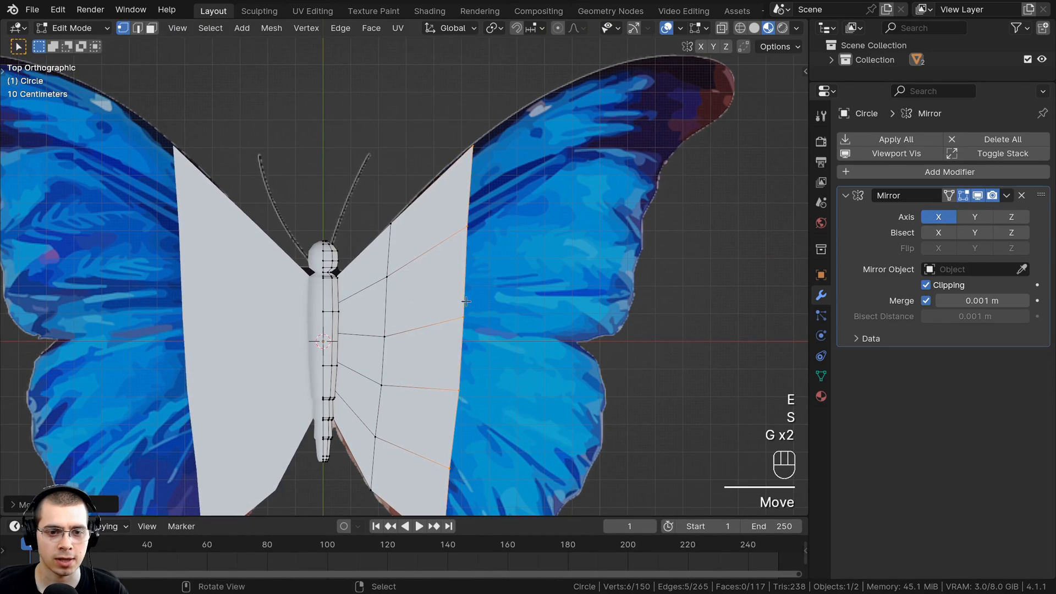
Move the lower vertices of the new outer edge to curve it inward toward the lower wing outline
{"action": "middle_click_drag", "start_coordinate": [456, 407], "coordinate": [415, 197], "text": "shift"}
{"action": "key", "text": "a"}
{"action": "right_click", "coordinate": [399, 335]}
{"action": "key", "text": "g"}
{"action": "left_click", "coordinate": [411, 253]}
{"action": "key", "text": "g"}
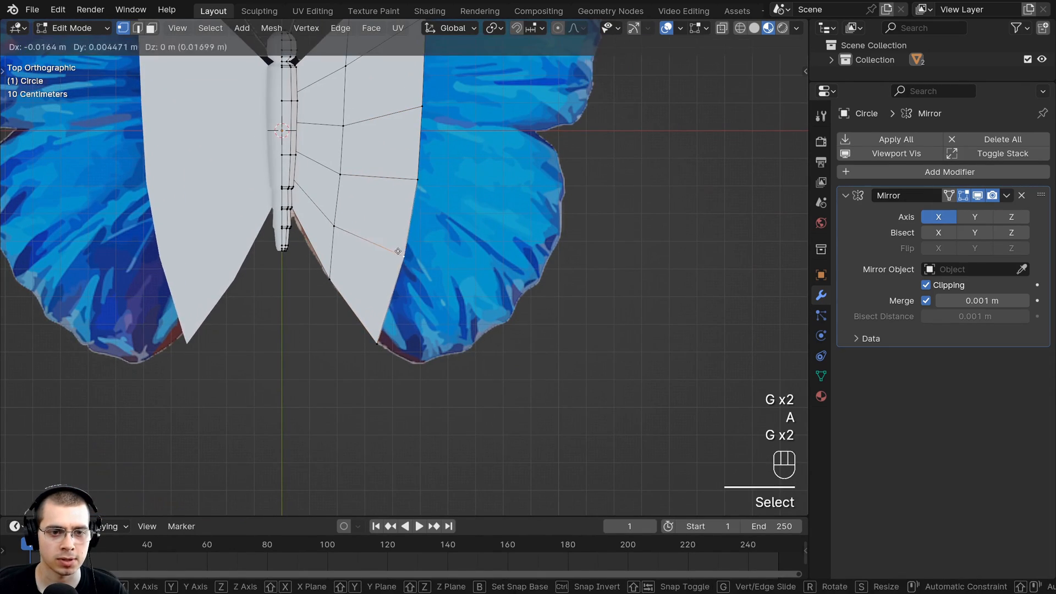
{"action": "left_click", "coordinate": [404, 252]}
Extrude the wing's outer edge outward by another column and rotate the new edge to suit the wing outline
{"action": "left_click_drag", "start_coordinate": [404, 46], "coordinate": [459, 422]}
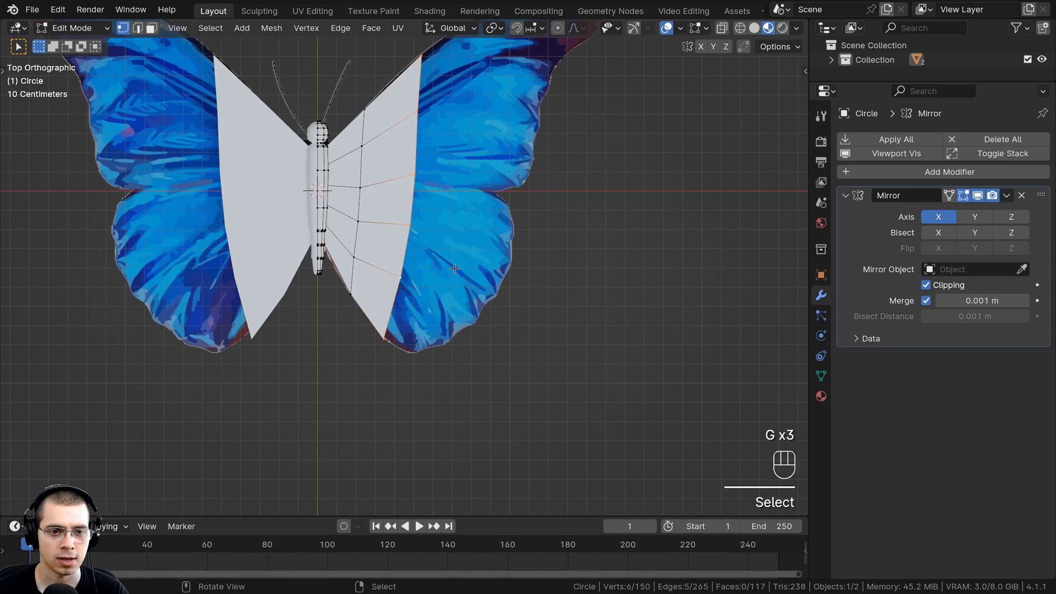
{"action": "key", "text": "e"}
{"action": "left_click", "coordinate": [523, 264]}
{"action": "key", "text": "r"}
{"action": "left_click", "coordinate": [466, 278]}
{"action": "scroll", "coordinate": [437, 373], "scroll_direction": "up", "scroll_amount": 2}
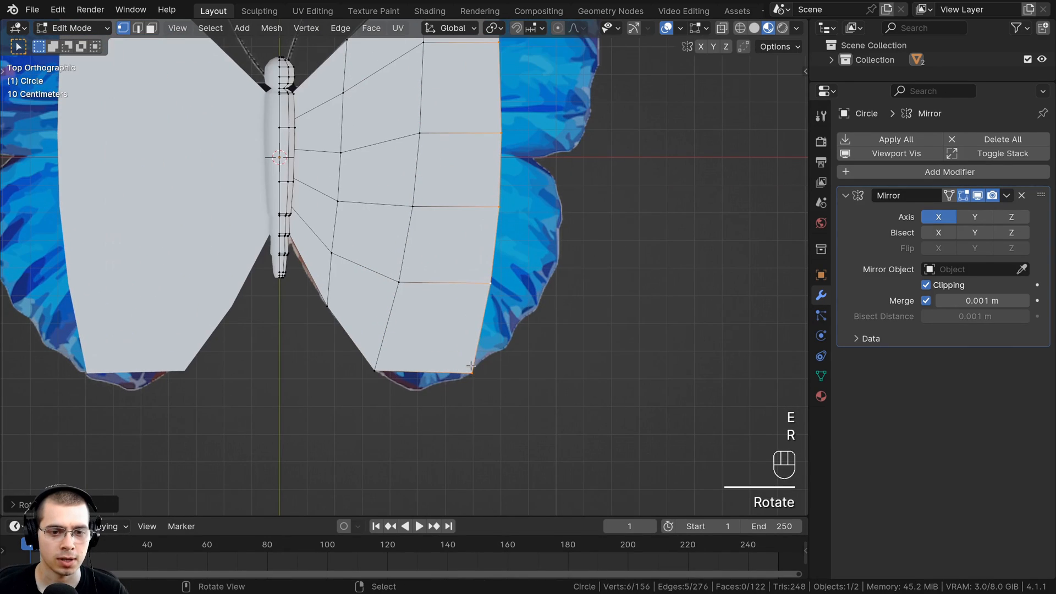
Move the lower vertices of the new outer edge inward, placing the bottom corner on the image's lower wing edge
{"action": "right_click", "coordinate": [472, 369]}
{"action": "key", "text": "g"}
{"action": "left_click", "coordinate": [417, 392]}
{"action": "middle_click_drag", "start_coordinate": [498, 280], "coordinate": [498, 311], "text": "shift"}
{"action": "right_click", "coordinate": [496, 311]}
{"action": "key", "text": "g"}
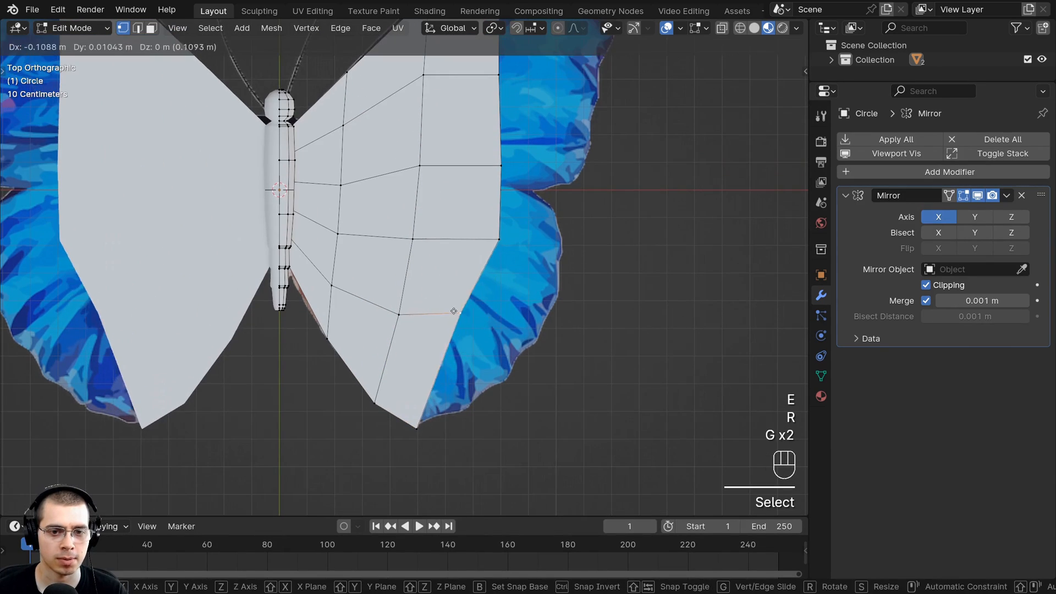
{"action": "left_click", "coordinate": [456, 309]}
{"action": "right_click", "coordinate": [494, 238]}
{"action": "key", "text": "g"}
{"action": "left_click", "coordinate": [474, 234]}
Align the new edge's top corner with the image's upper wing edge and adjust the vertex below it
{"action": "middle_click_drag", "start_coordinate": [475, 233], "coordinate": [465, 282], "text": "shift"}
{"action": "key", "text": "g"}
{"action": "left_click", "coordinate": [487, 130]}
{"action": "right_click", "coordinate": [493, 235]}
{"action": "key", "text": "g"}
{"action": "left_click", "coordinate": [486, 237]}
{"action": "scroll", "coordinate": [456, 304], "scroll_direction": "down", "scroll_amount": 2}
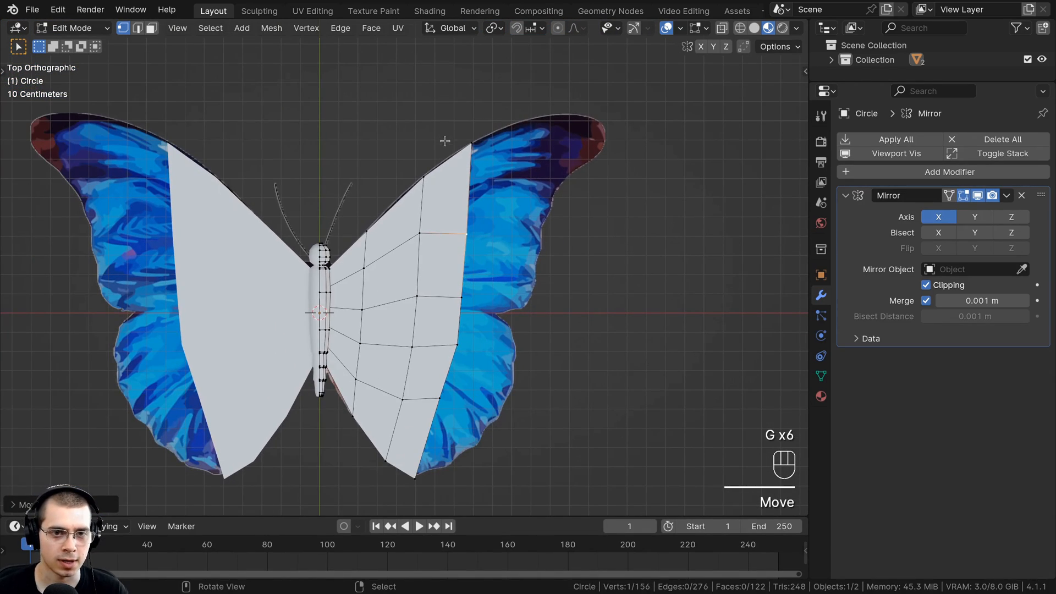
Extrude the whole outer wing edge outward and move its middle vertex toward the notch between the upper and lower wings
{"action": "left_click_drag", "start_coordinate": [512, 406], "coordinate": [511, 406]}
{"action": "middle_click_drag", "start_coordinate": [470, 344], "coordinate": [469, 314], "text": "shift"}
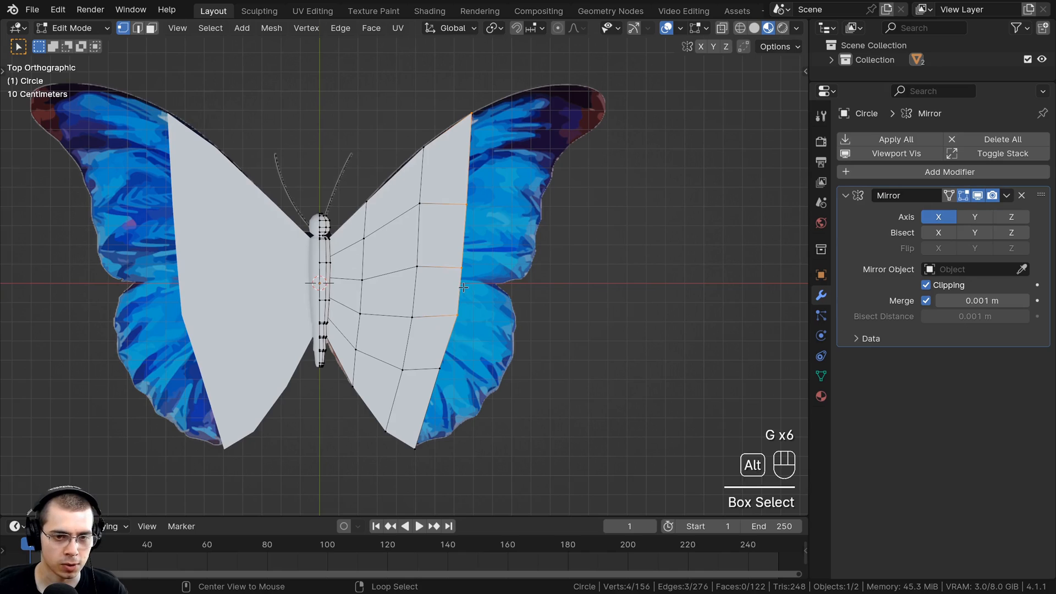
{"action": "scroll", "coordinate": [518, 358], "scroll_direction": "up", "scroll_amount": 1}
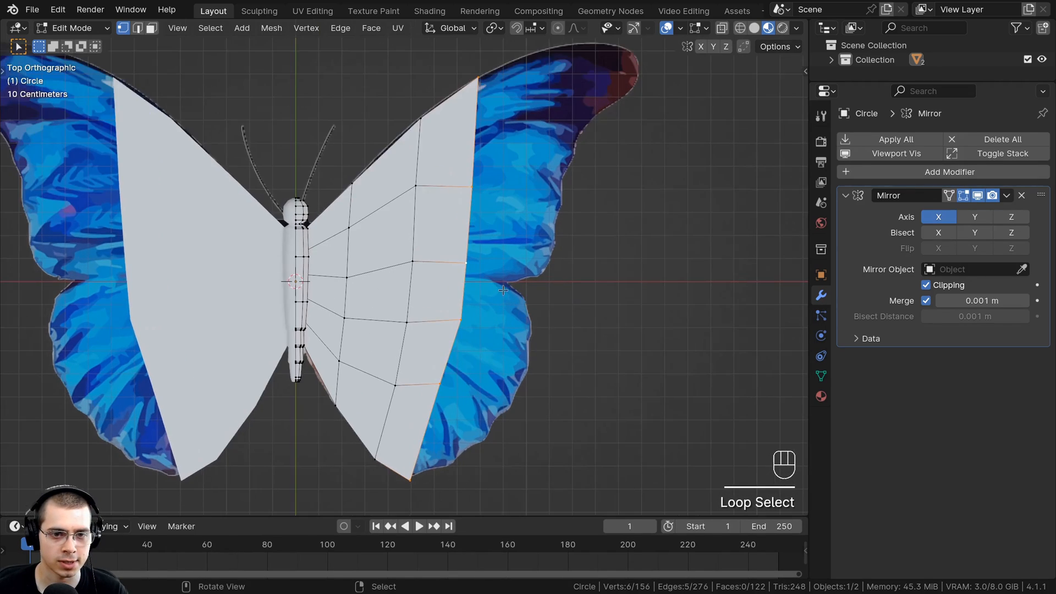
{"action": "key", "text": "e"}
{"action": "left_click", "coordinate": [511, 282]}
{"action": "key", "text": "g"}
{"action": "left_click", "coordinate": [510, 291]}
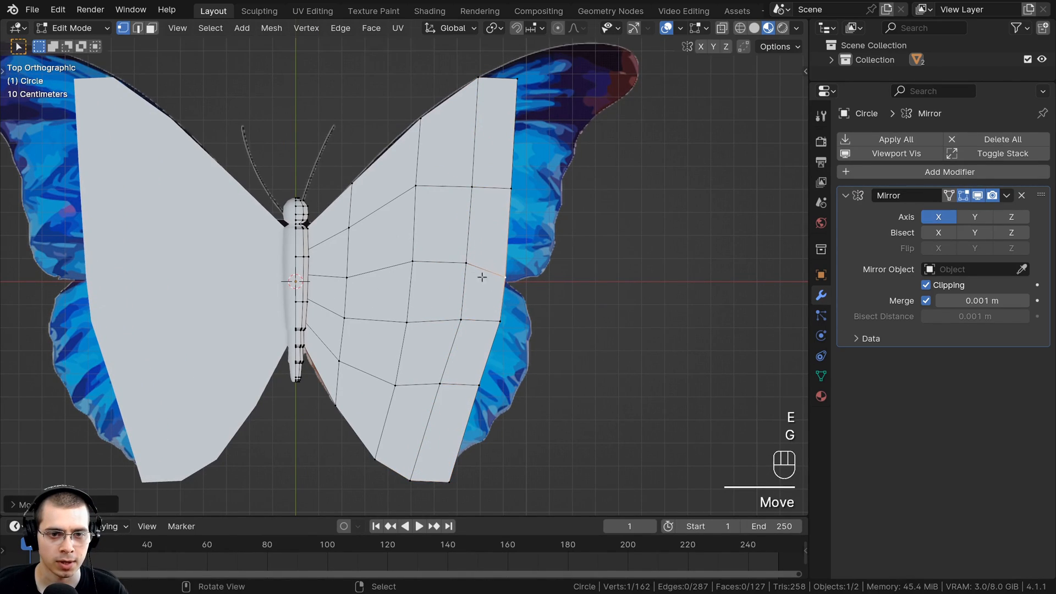
Lower the two inner vertices in the notch's row to smooth the line running toward the notch
{"action": "right_click", "coordinate": [465, 270]}
{"action": "key", "text": "g"}
{"action": "left_click", "coordinate": [462, 277]}
{"action": "right_click", "coordinate": [411, 268]}
{"action": "key", "text": "g"}
{"action": "left_click", "coordinate": [410, 278]}
Place the outer vertex on the notch in top view and readjust the two neighbouring inner vertices of that row
{"action": "scroll", "coordinate": [551, 297], "scroll_direction": "up", "scroll_amount": 2}
{"action": "middle_click_drag", "start_coordinate": [551, 296], "coordinate": [567, 287]}
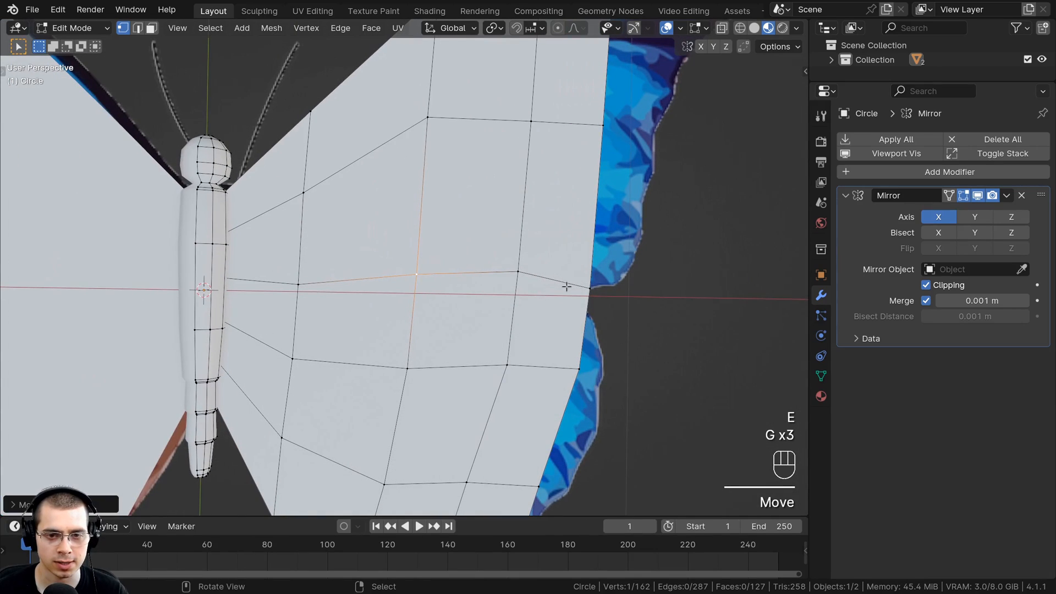
{"action": "key", "text": "KP_7"}
{"action": "key", "text": "g"}
{"action": "left_click", "coordinate": [597, 276]}
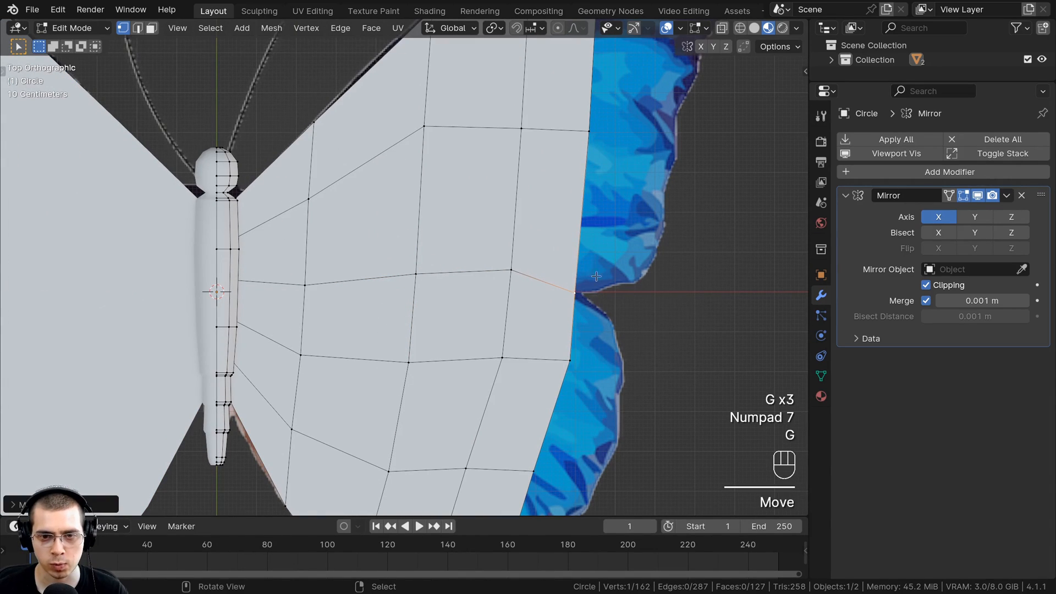
{"action": "middle_click_drag", "start_coordinate": [594, 283], "coordinate": [554, 314], "text": "shift"}
{"action": "right_click", "coordinate": [460, 302]}
{"action": "key", "text": "g"}
{"action": "left_click", "coordinate": [458, 316]}
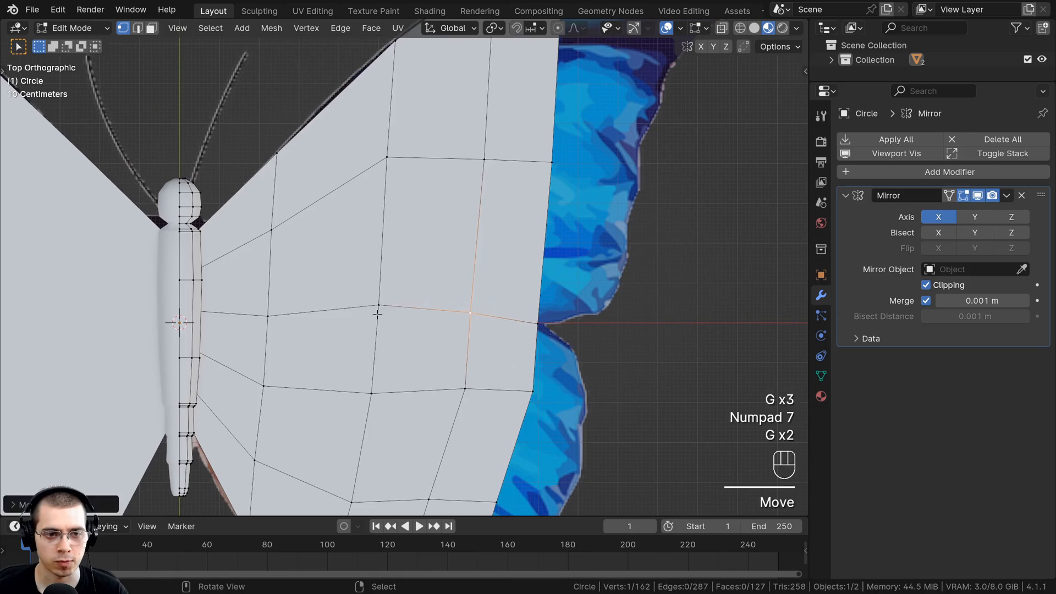
{"action": "right_click", "coordinate": [378, 314]}
{"action": "key", "text": "g"}
{"action": "left_click", "coordinate": [380, 315]}
Move the bottom vertices of the lower wing up onto the image's lower wing outline
{"action": "middle_click_drag", "start_coordinate": [385, 288], "coordinate": [371, 142], "text": "shift"}
{"action": "right_click", "coordinate": [494, 275]}
{"action": "middle_click_drag", "start_coordinate": [494, 276], "coordinate": [509, 162], "text": "shift"}
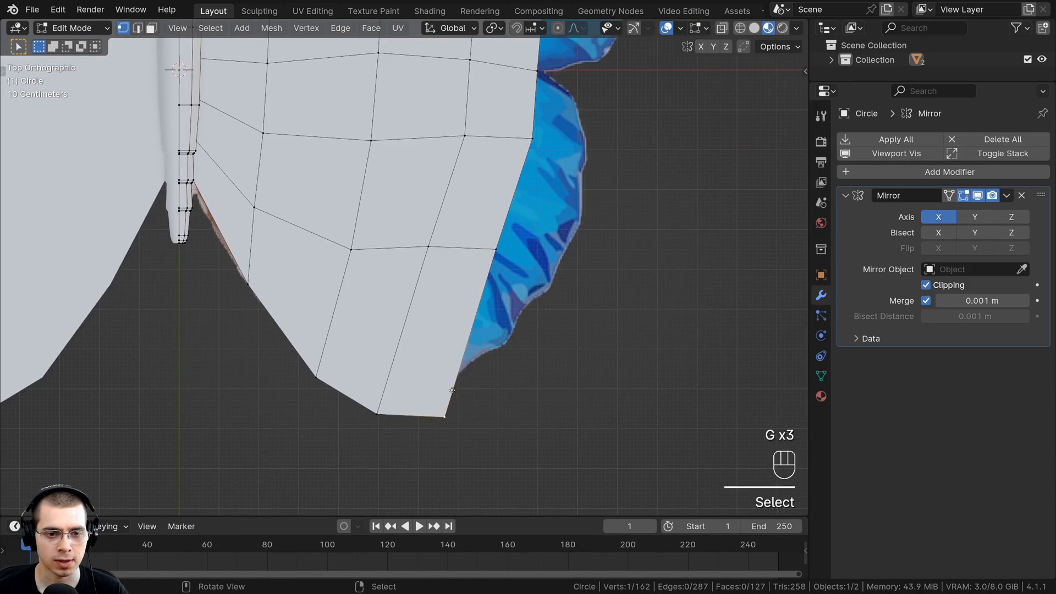
{"action": "key", "text": "g"}
{"action": "left_click", "coordinate": [456, 359]}
{"action": "right_click", "coordinate": [387, 404]}
{"action": "key", "text": "g"}
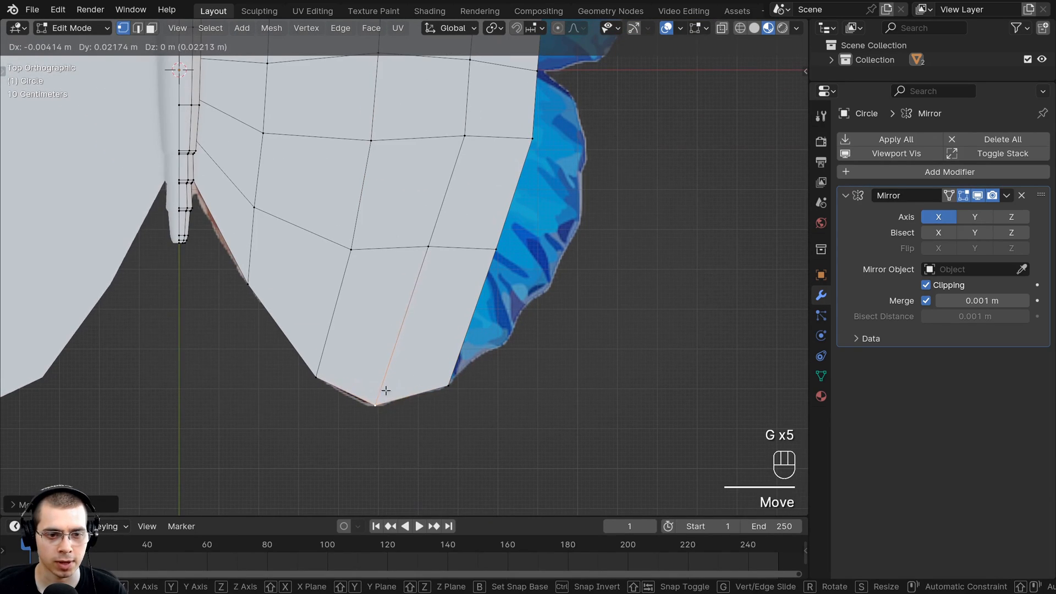
{"action": "left_click", "coordinate": [386, 391]}
{"action": "right_click", "coordinate": [327, 366]}
Extrude the lower wing's outer edge below the notch outward, then scale and position it near the image's edge
{"action": "right_click", "coordinate": [518, 177], "text": "shift"}
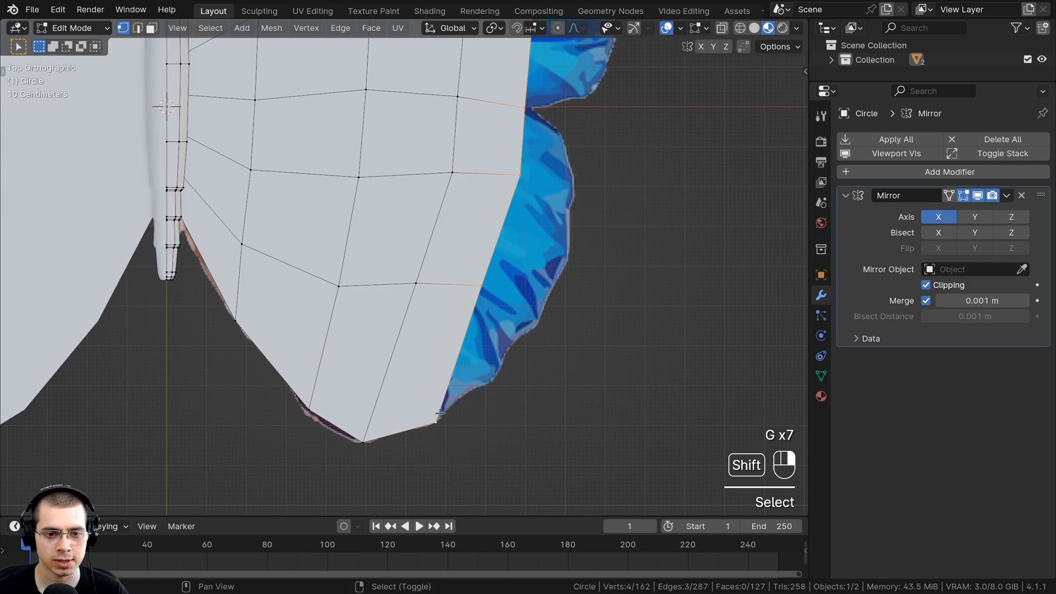
{"action": "key", "text": "e"}
{"action": "key", "text": "s"}
{"action": "key", "text": "g"}
{"action": "left_click", "coordinate": [560, 196]}
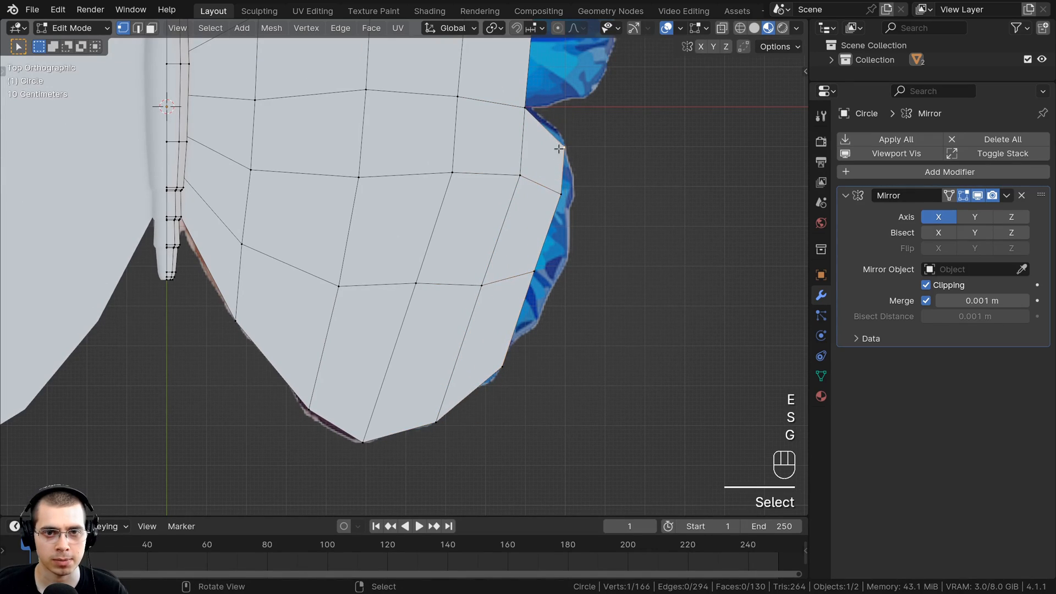
Move the individual vertices of the lower wing's new edge onto the image's outer outline
{"action": "key", "text": "g"}
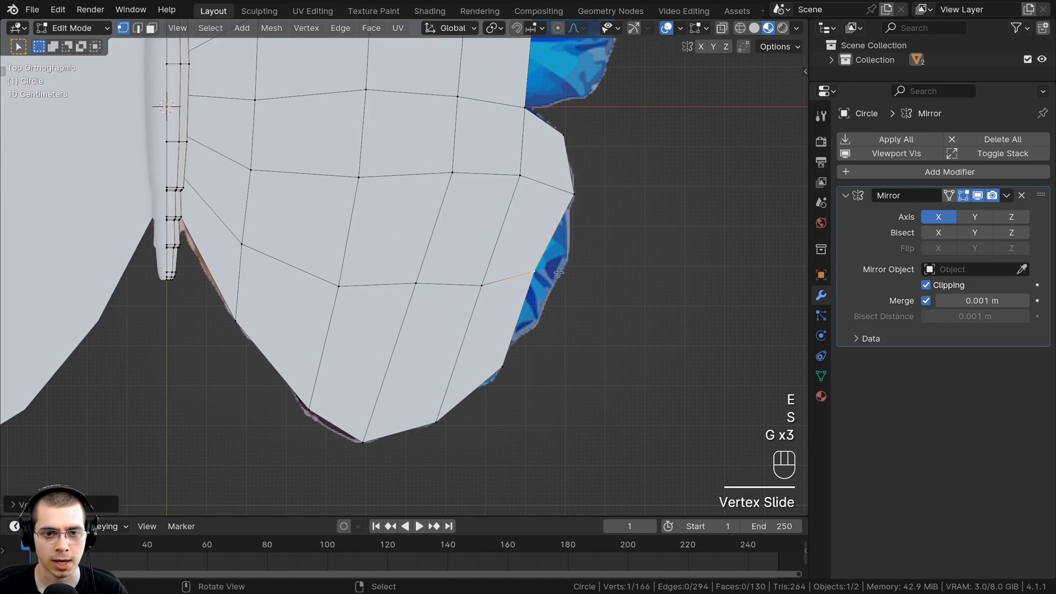
{"action": "key", "text": "g"}
{"action": "left_click", "coordinate": [597, 281]}
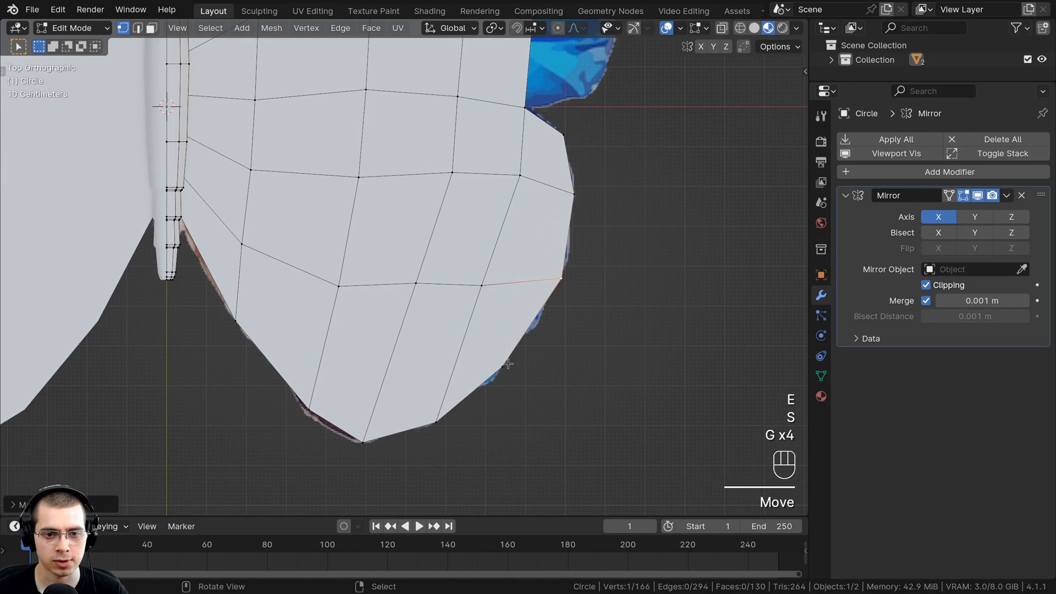
{"action": "right_click", "coordinate": [507, 364]}
{"action": "key", "text": "g"}
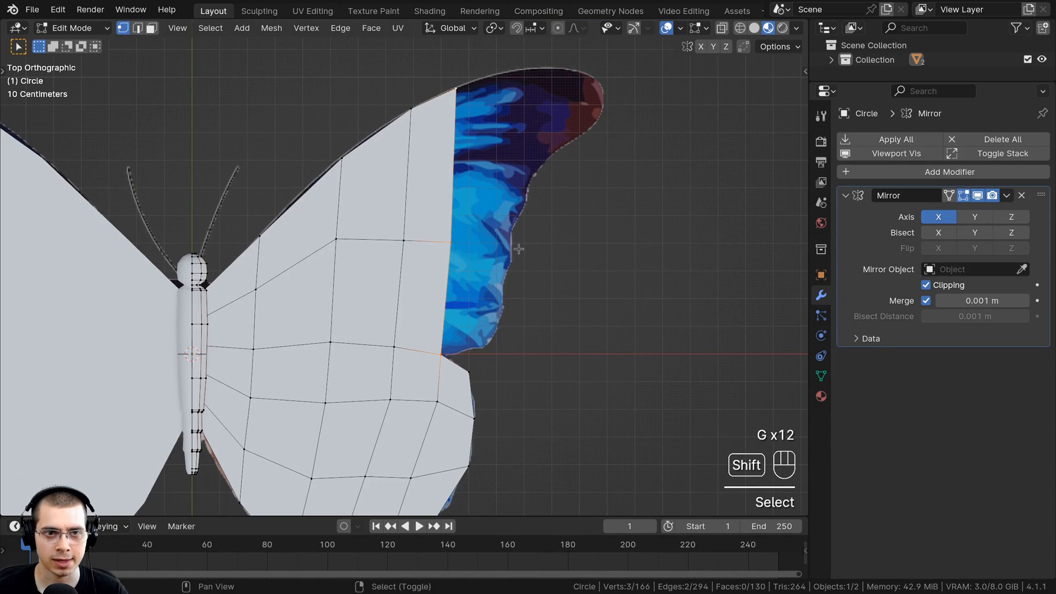
Extrude the upper wing's outer edge above the notch outward twice toward the wing tip
{"action": "key", "text": "e"}
{"action": "left_click", "coordinate": [566, 242]}
{"action": "key", "text": "e"}
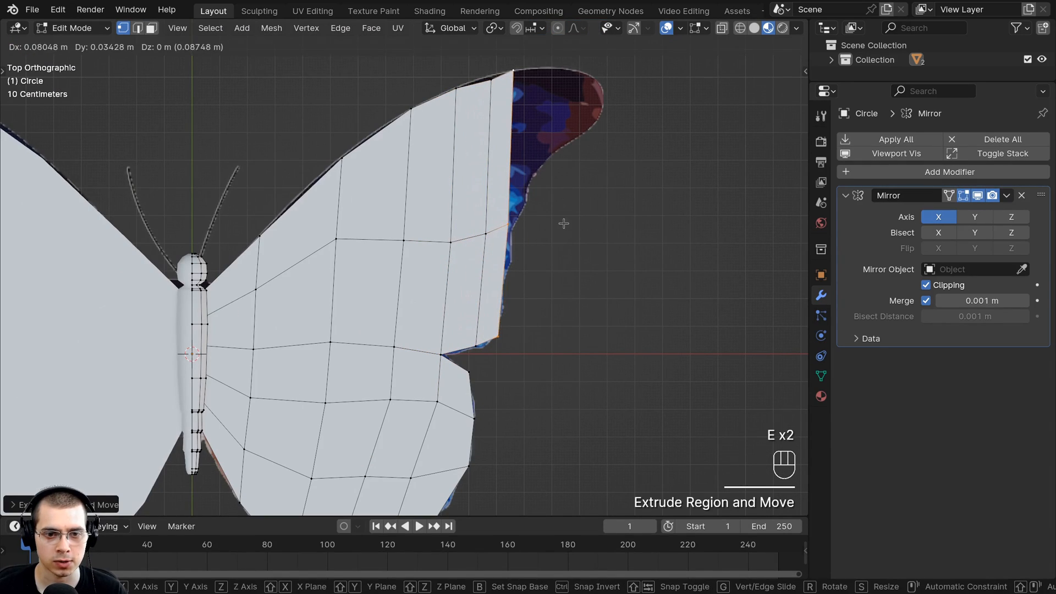
{"action": "left_click", "coordinate": [565, 224]}
Fit the lower vertices of the upper wing's new edge to the outer outline and its inner top vertex to the upper outline
{"action": "right_click", "coordinate": [498, 338]}
{"action": "key", "text": "g"}
{"action": "left_click", "coordinate": [500, 329]}
{"action": "right_click", "coordinate": [506, 229]}
{"action": "key", "text": "g"}
{"action": "left_click", "coordinate": [511, 227]}
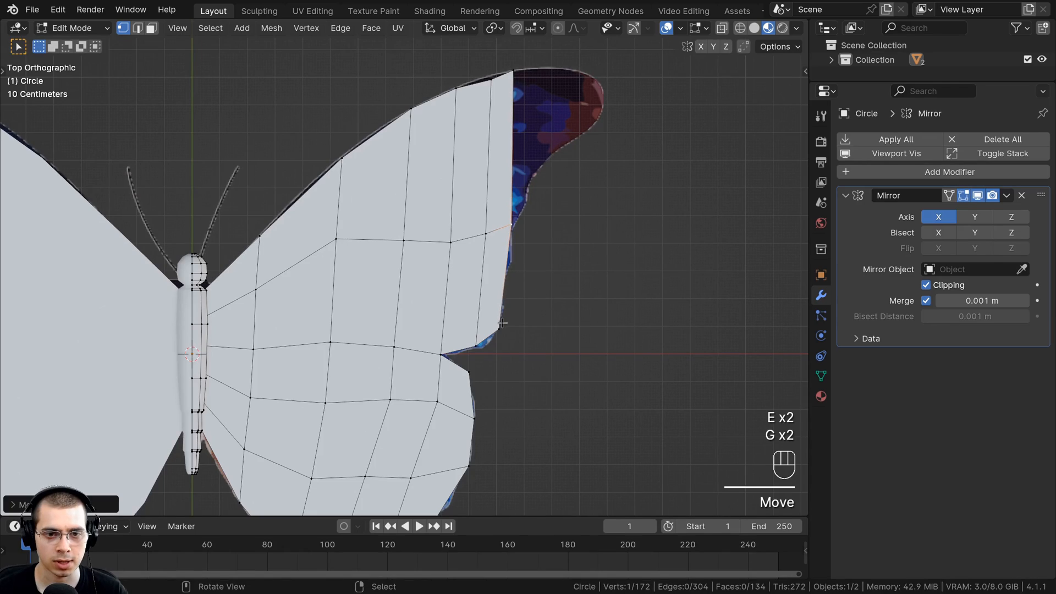
{"action": "middle_click_drag", "start_coordinate": [511, 99], "coordinate": [494, 154], "text": "shift"}
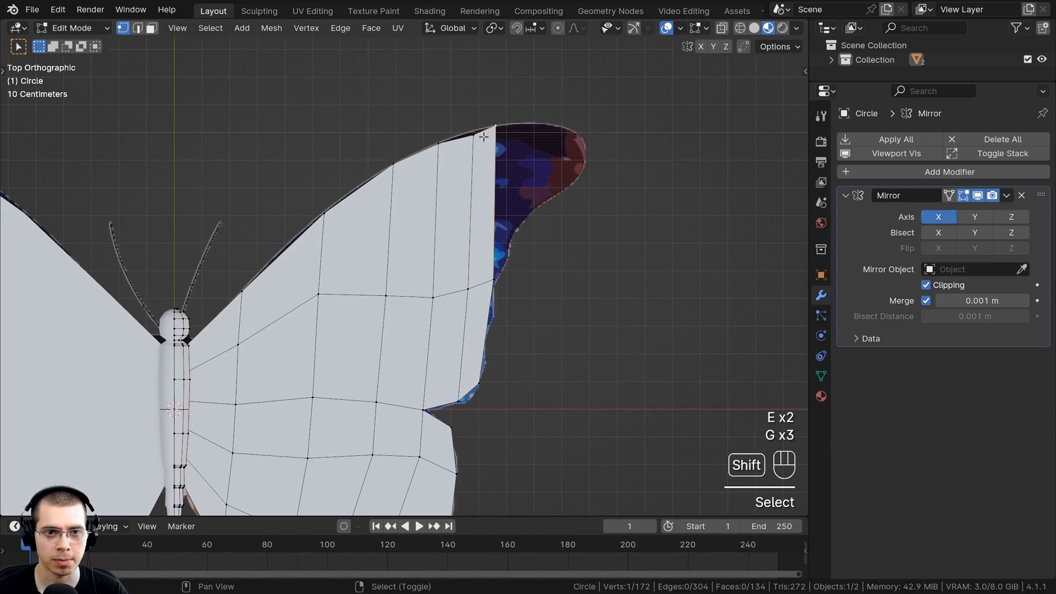
{"action": "right_click", "coordinate": [477, 136]}
{"action": "key", "text": "g"}
{"action": "left_click", "coordinate": [470, 133]}
Add a loop cut along the top row of the upper wing and raise its two outermost vertices
{"action": "key", "text": "ctrl+r"}
{"action": "left_click", "coordinate": [487, 192]}
{"action": "right_click", "coordinate": [489, 195]}
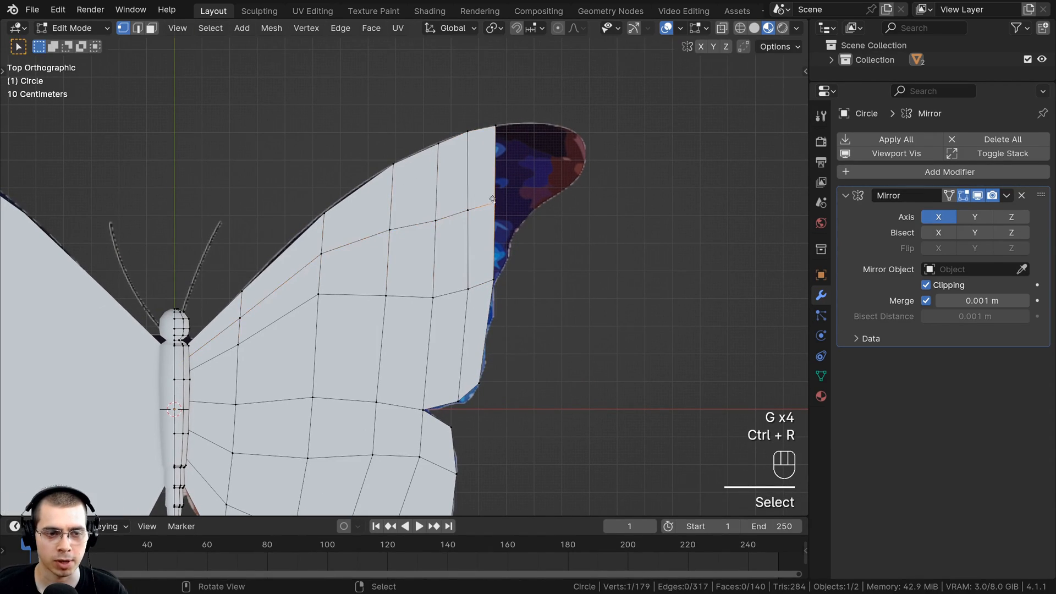
{"action": "key", "text": "g"}
{"action": "left_click", "coordinate": [493, 178]}
{"action": "right_click", "coordinate": [469, 210]}
{"action": "key", "text": "g"}
{"action": "left_click", "coordinate": [471, 199]}
{"action": "middle_click_drag", "start_coordinate": [481, 313], "coordinate": [474, 285]}
Add a loop cut along the upper wing's row above the notch and adjust the outer vertices to the image outline
{"action": "key", "text": "ctrl+r"}
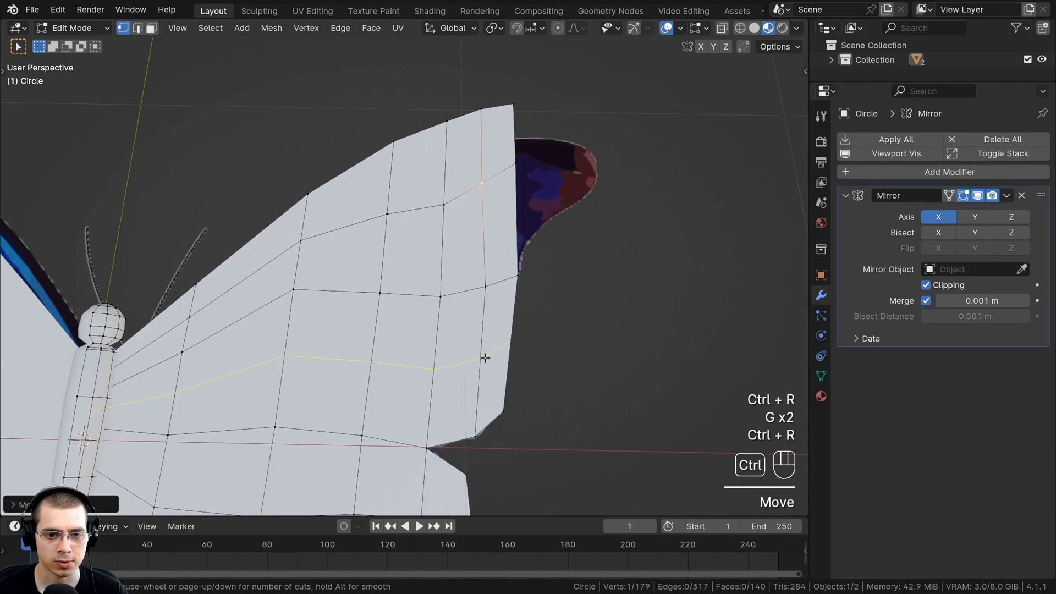
{"action": "key", "text": "KP_7"}
{"action": "scroll", "coordinate": [440, 279], "scroll_direction": "up", "scroll_amount": 2}
{"action": "middle_click_drag", "start_coordinate": [531, 316], "coordinate": [431, 408], "text": "shift"}
{"action": "right_click", "coordinate": [428, 264]}
{"action": "key", "text": "g"}
{"action": "left_click", "coordinate": [439, 243]}
{"action": "right_click", "coordinate": [378, 385]}
{"action": "key", "text": "g"}
{"action": "left_click", "coordinate": [387, 387]}
{"action": "right_click", "coordinate": [431, 341]}
{"action": "key", "text": "g"}
{"action": "left_click", "coordinate": [435, 343]}
Extrude the upper part of the outer edge toward the tip, scale it down and align its top vertex with the outline
{"action": "middle_click_drag", "start_coordinate": [419, 202], "coordinate": [418, 231], "text": "shift"}
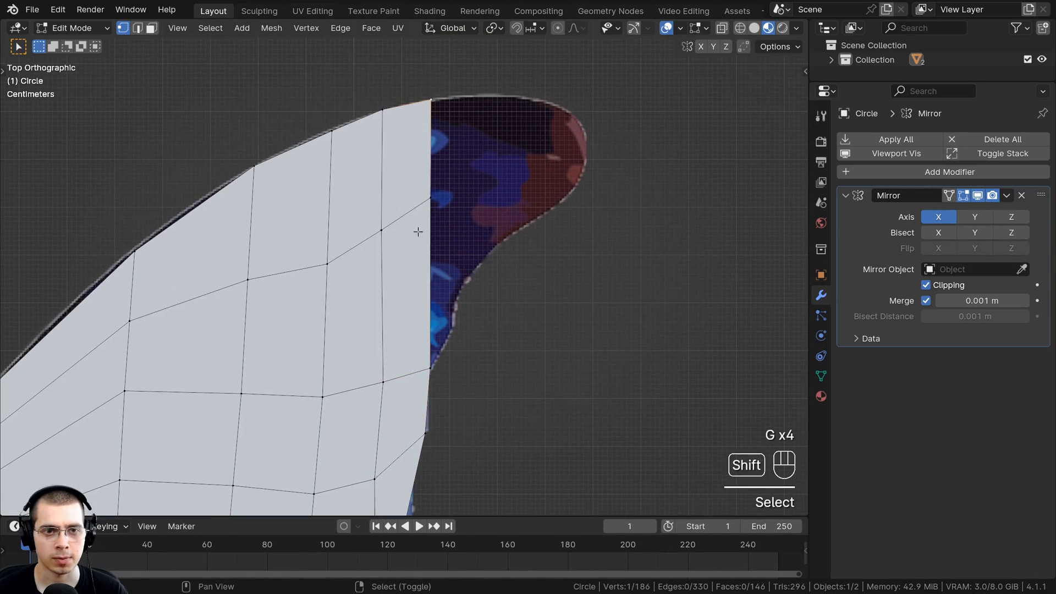
{"action": "key", "text": "e"}
{"action": "key", "text": "s"}
{"action": "key", "text": "s"}
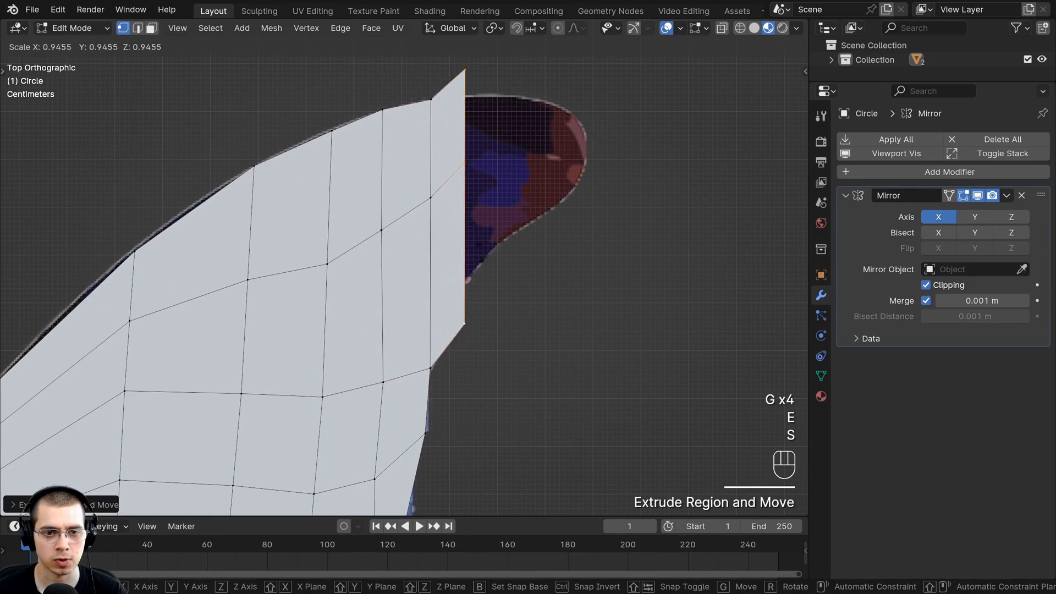
{"action": "left_click", "coordinate": [552, 252]}
{"action": "key", "text": "g"}
{"action": "left_click", "coordinate": [547, 256]}
{"action": "right_click", "coordinate": [472, 110]}
{"action": "key", "text": "g"}
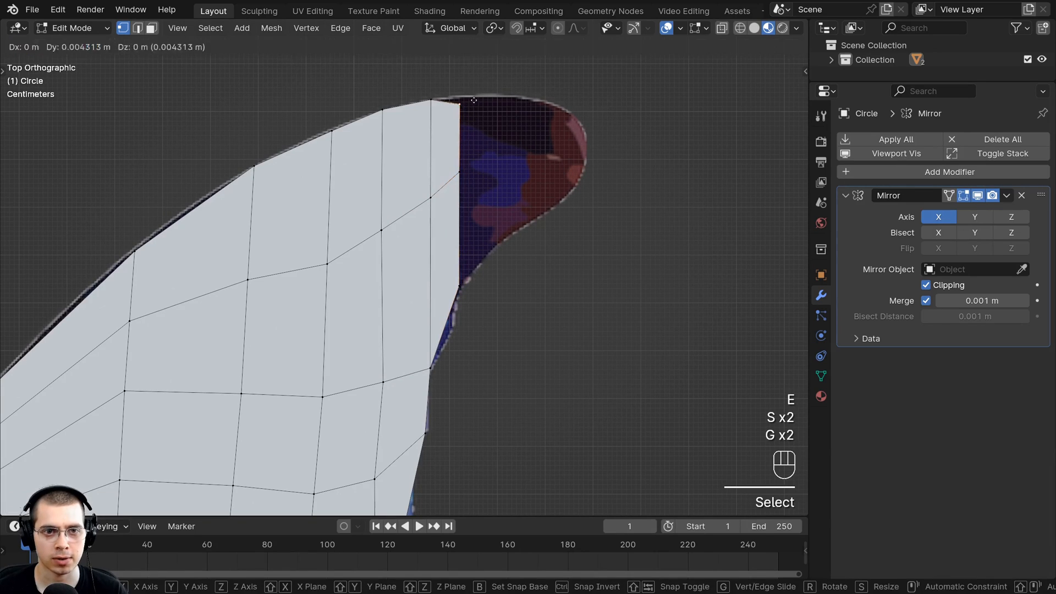
{"action": "left_click", "coordinate": [474, 100]}
Extrude the tip edge outward again, scaling and moving it to fit the narrowing wing tip
{"action": "key", "text": "e"}
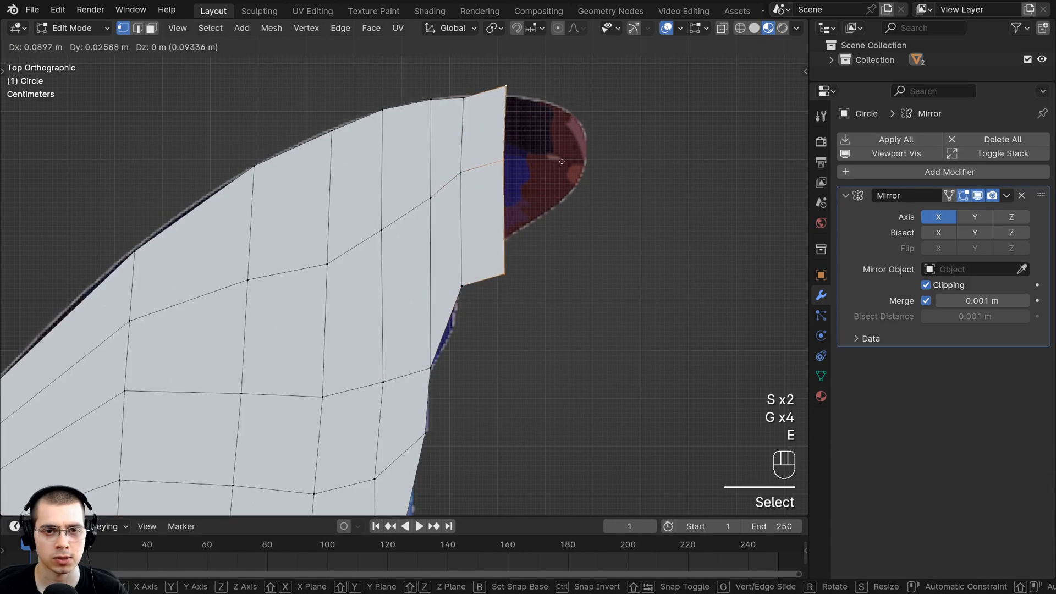
{"action": "left_click", "coordinate": [565, 130]}
{"action": "key", "text": "s"}
{"action": "left_click", "coordinate": [560, 158]}
{"action": "key", "text": "g"}
{"action": "left_click", "coordinate": [565, 149]}
{"action": "key", "text": "s"}
{"action": "left_click", "coordinate": [585, 159]}
{"action": "left_click", "coordinate": [584, 159]}
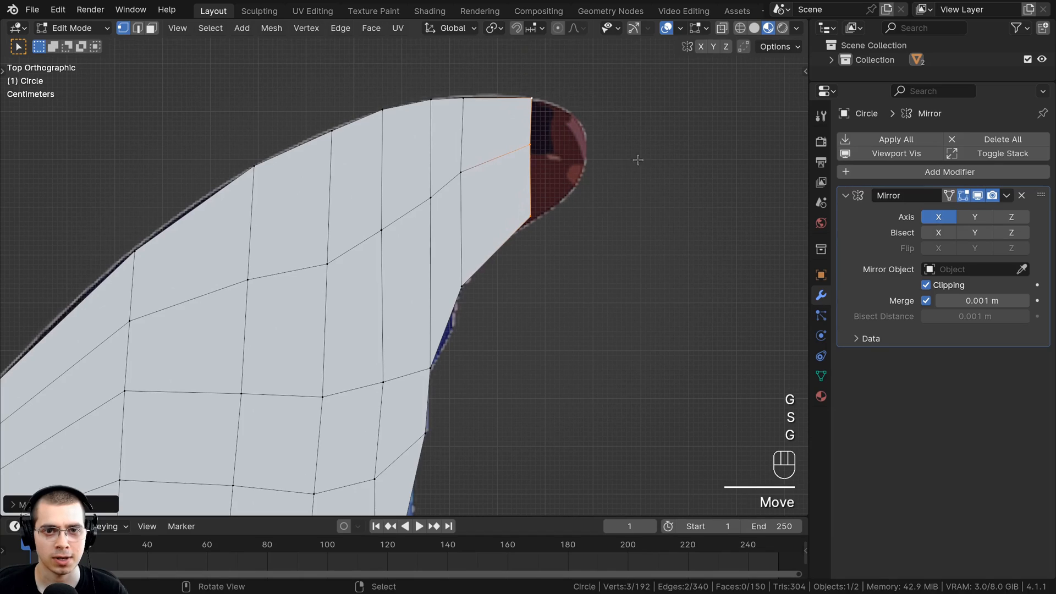
Extrude a final section to the end of the wing tip, scale it down and fit its vertices to the outline
{"action": "key", "text": "e"}
{"action": "left_click", "coordinate": [625, 157]}
{"action": "key", "text": "s"}
{"action": "left_click", "coordinate": [625, 142]}
{"action": "key", "text": "g"}
{"action": "left_click", "coordinate": [622, 135]}
{"action": "key", "text": "s"}
{"action": "left_click", "coordinate": [606, 149]}
{"action": "key", "text": "g"}
{"action": "left_click", "coordinate": [606, 150]}
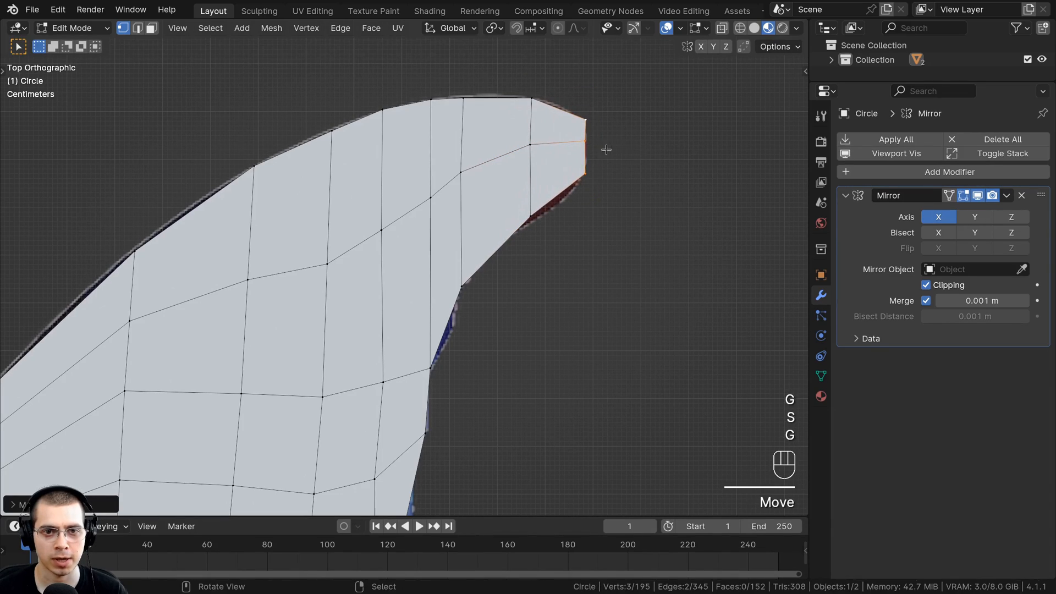
{"action": "key", "text": "g"}
{"action": "left_click", "coordinate": [536, 219]}
Add an ico sphere to the mesh and disable clipping in the Mirror modifier
{"action": "middle_click_drag", "start_coordinate": [555, 215], "coordinate": [582, 219], "text": "shift"}
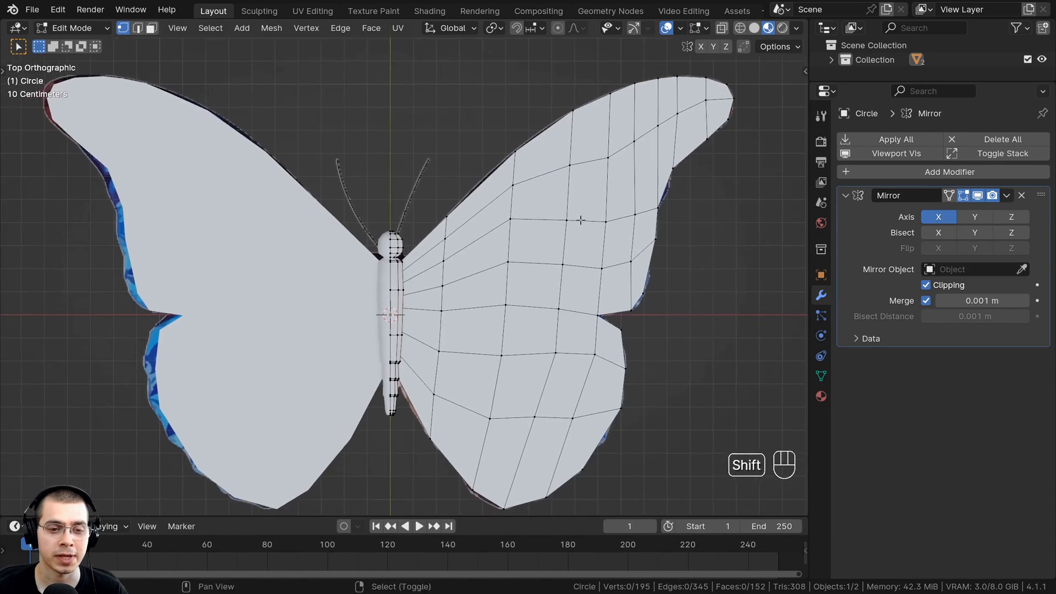
{"action": "scroll", "coordinate": [361, 169], "scroll_direction": "up", "scroll_amount": 5}
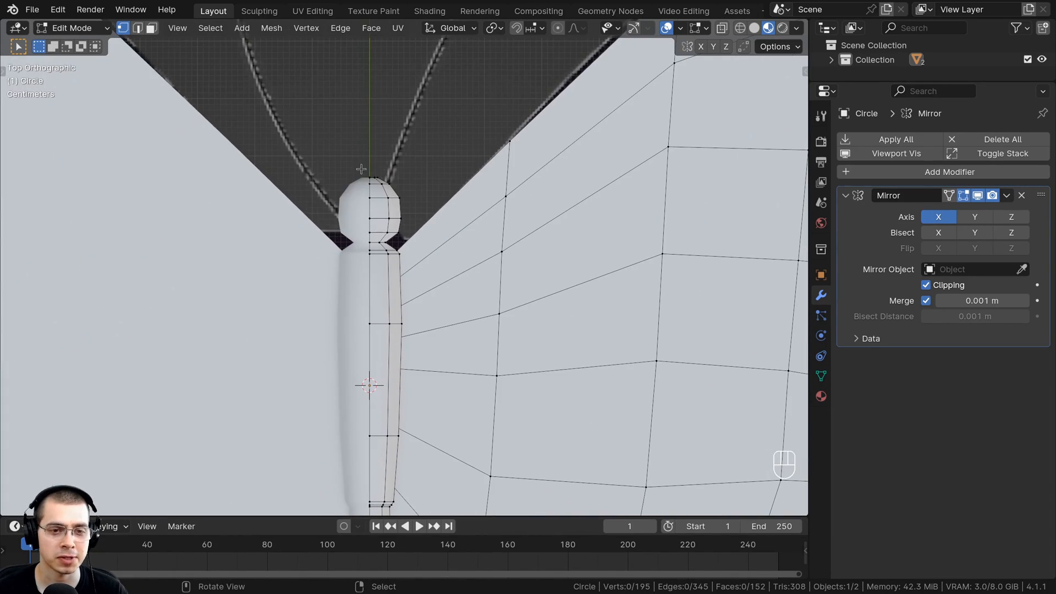
{"action": "scroll", "coordinate": [401, 165], "scroll_direction": "down", "scroll_amount": 2}
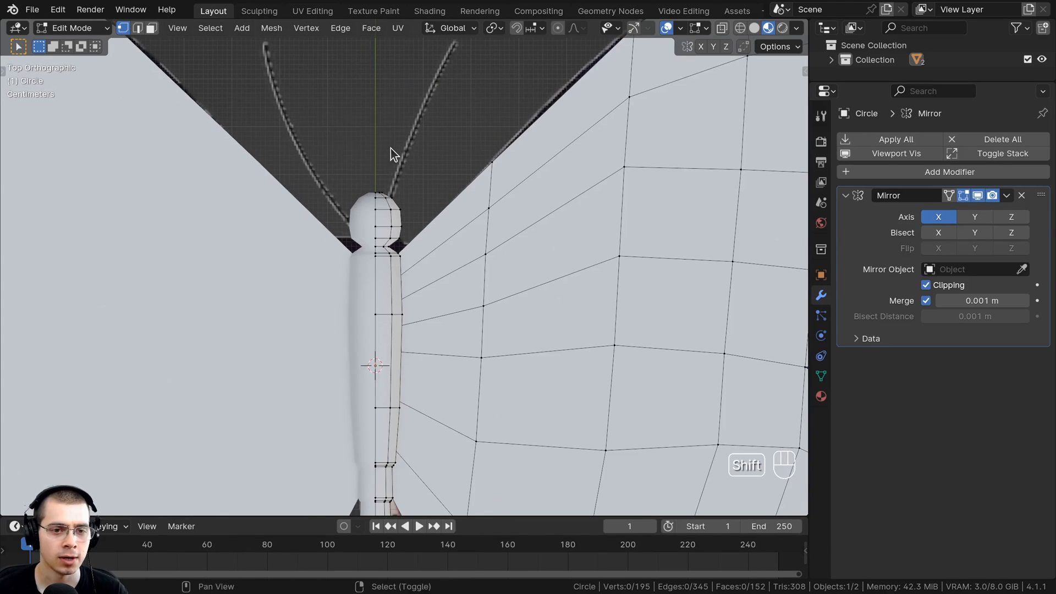
{"action": "key", "text": "shift+a"}
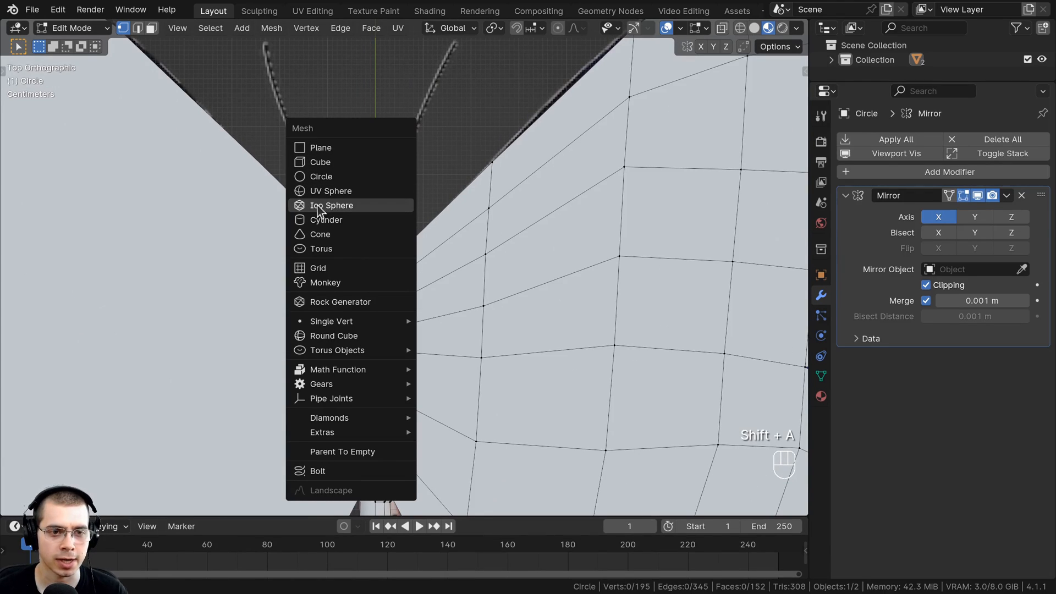
{"action": "left_click", "coordinate": [332, 205]}
{"action": "scroll", "coordinate": [378, 269], "scroll_direction": "down", "scroll_amount": 4}
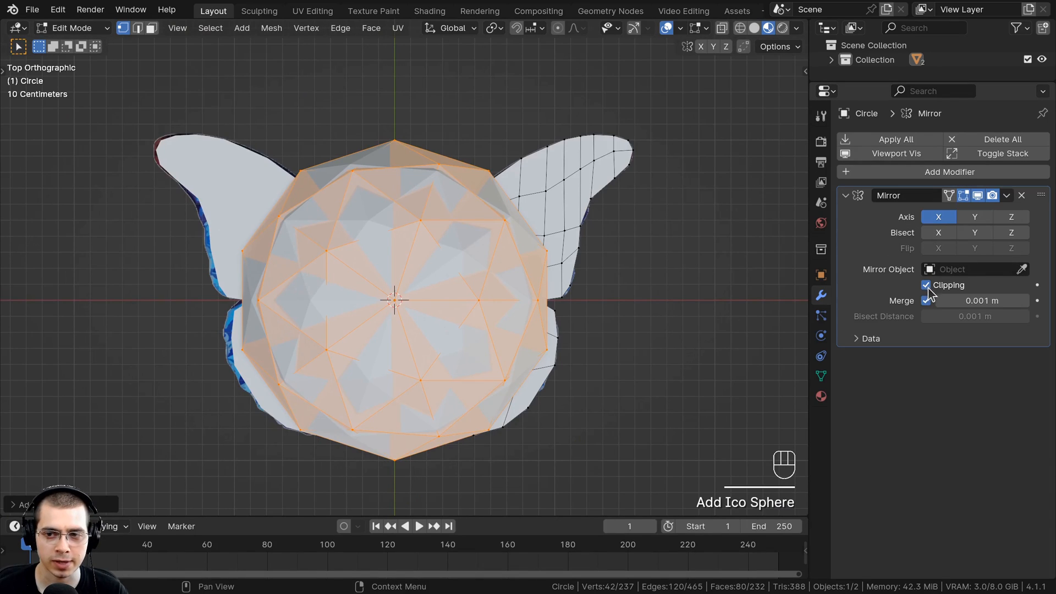
{"action": "scroll", "coordinate": [410, 265], "scroll_direction": "up", "scroll_amount": 1}
Move the ico sphere sideways off the mirror line and scale it down to a small ball near the head
{"action": "key", "text": "g"}
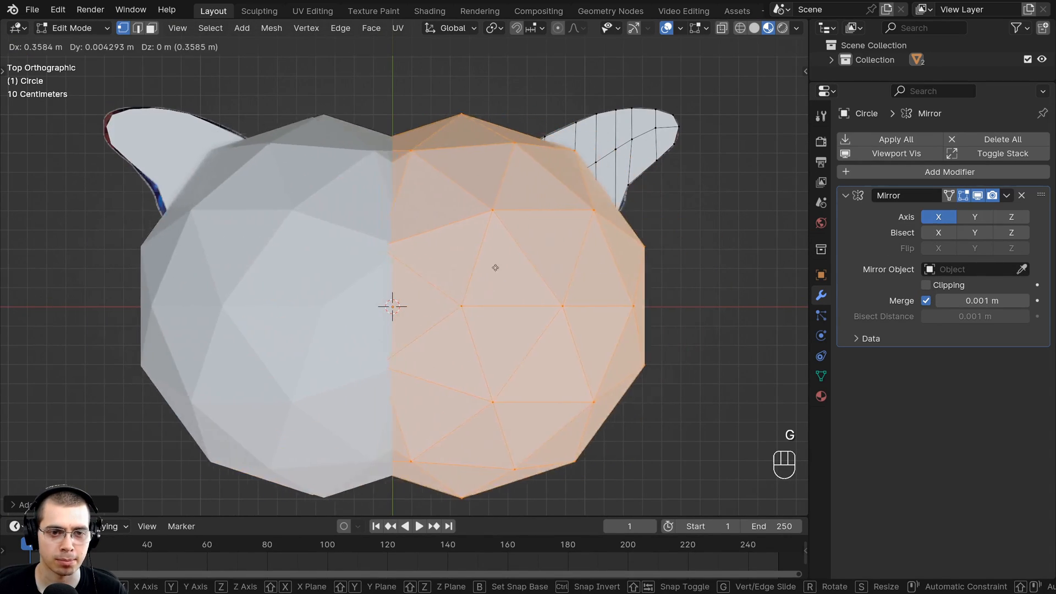
{"action": "right_click", "coordinate": [577, 303]}
{"action": "key", "text": "g"}
{"action": "left_click", "coordinate": [533, 293]}
{"action": "key", "text": "s"}
{"action": "left_click", "coordinate": [473, 237]}
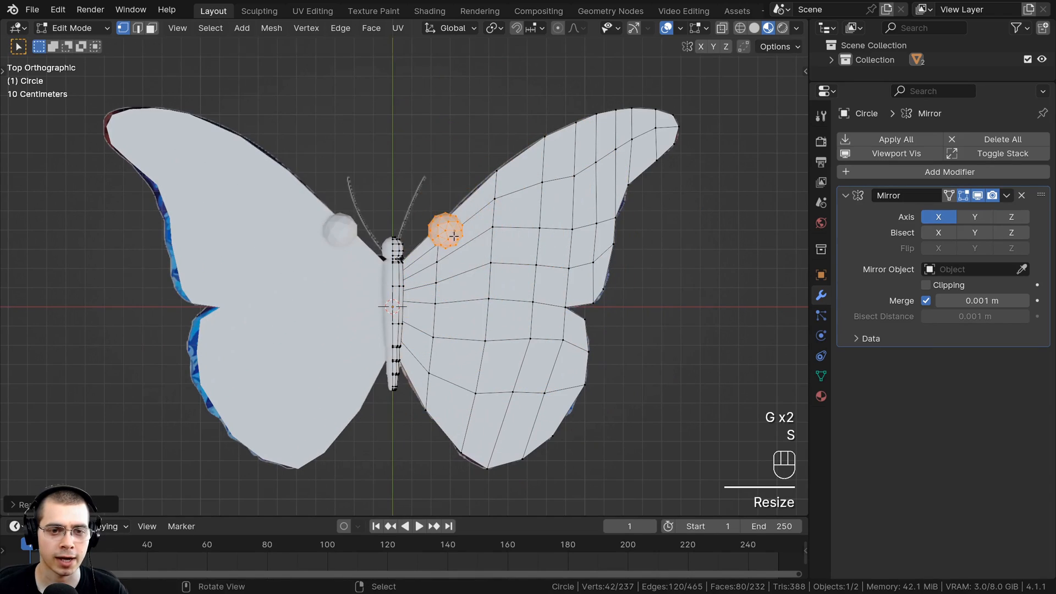
Shrink the ico sphere further, place it against the side of the head and enable clipping in the Mirror modifier
{"action": "scroll", "coordinate": [495, 253], "scroll_direction": "up", "scroll_amount": 5}
{"action": "middle_click_drag", "start_coordinate": [509, 258], "coordinate": [661, 255], "text": "shift"}
{"action": "scroll", "coordinate": [669, 257], "scroll_direction": "up", "scroll_amount": 3}
{"action": "key", "text": "s"}
{"action": "left_click", "coordinate": [627, 198]}
{"action": "key", "text": "g"}
{"action": "left_click", "coordinate": [477, 244]}
{"action": "key", "text": "s"}
{"action": "left_click", "coordinate": [505, 216]}
{"action": "key", "text": "g"}
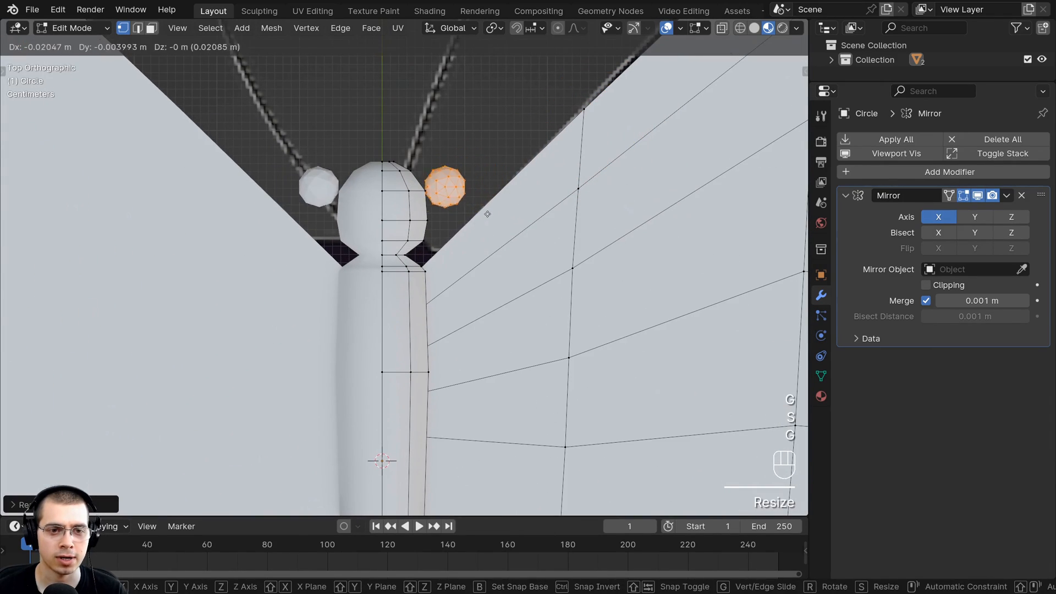
{"action": "left_click", "coordinate": [926, 285]}
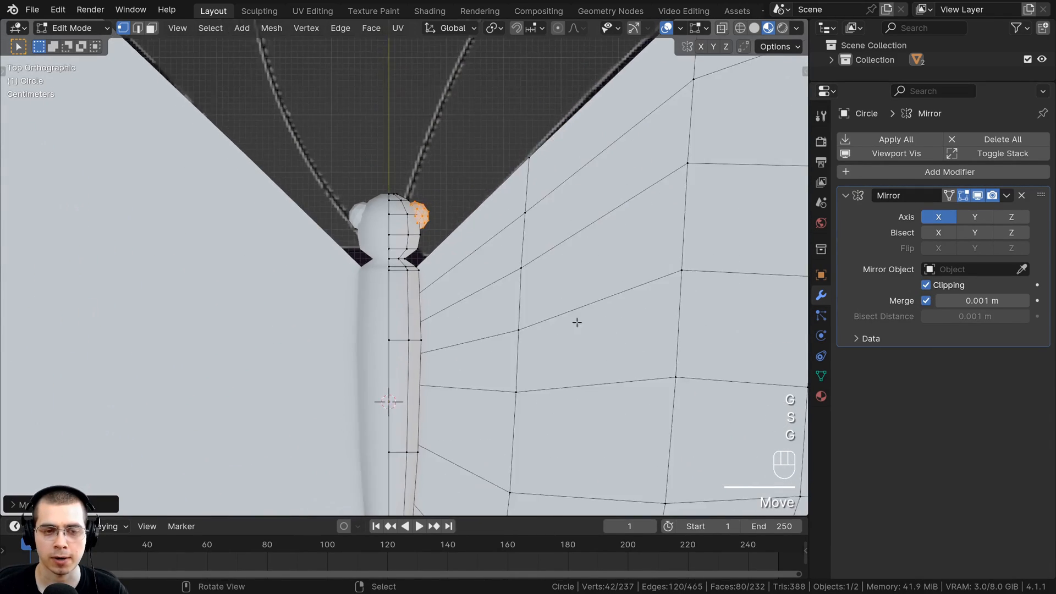
Reposition the ico sphere on the upper front of the head and adjust its scale to form an eye
{"action": "middle_click_drag", "start_coordinate": [575, 320], "coordinate": [454, 238]}
{"action": "key", "text": "g"}
{"action": "left_click", "coordinate": [331, 311]}
{"action": "key", "text": "g"}
{"action": "left_click", "coordinate": [462, 281]}
{"action": "middle_click_drag", "start_coordinate": [462, 280], "coordinate": [485, 300]}
{"action": "key", "text": "s"}
{"action": "key", "text": "g"}
{"action": "left_click", "coordinate": [495, 287]}
{"action": "key", "text": "s"}
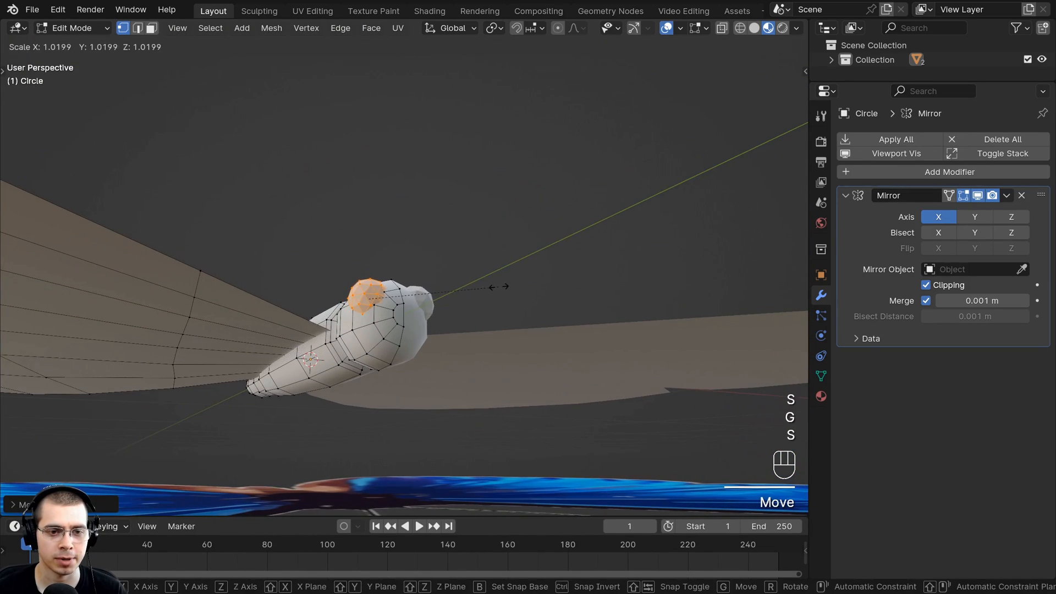
{"action": "left_click", "coordinate": [498, 285]}
Leave mesh editing and apply Shade Smooth to the whole butterfly object
{"action": "key", "text": "Tab"}
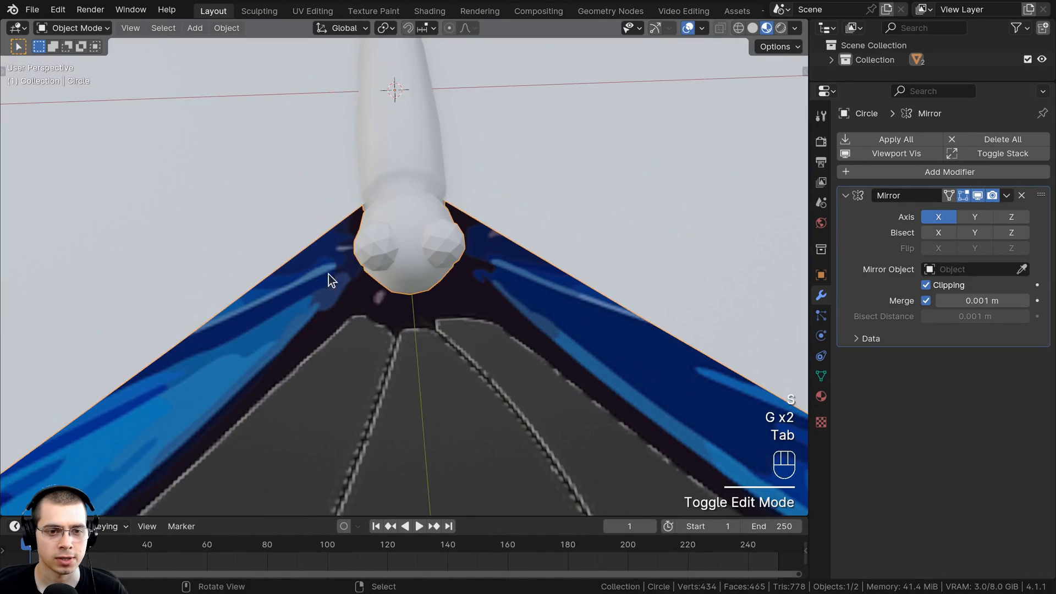
{"action": "middle_click_drag", "start_coordinate": [329, 275], "coordinate": [340, 271]}
{"action": "key", "text": "w"}
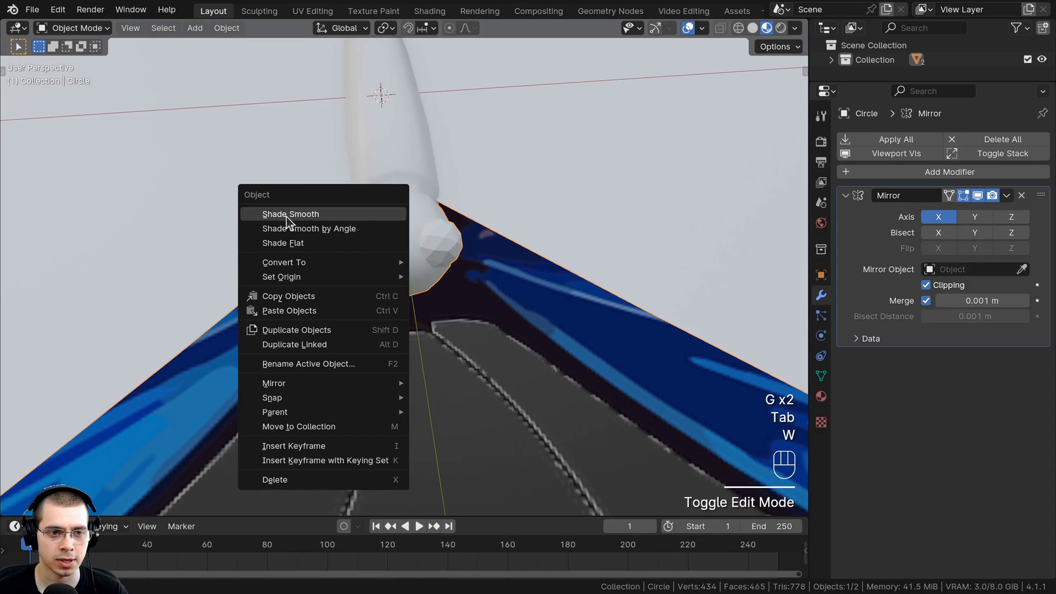
{"action": "left_click", "coordinate": [301, 214]}
{"action": "middle_click_drag", "start_coordinate": [300, 213], "coordinate": [390, 280]}
Resume editing the butterfly mesh, deselect all geometry and add a cube to it
{"action": "key", "text": "Tab"}
{"action": "key", "text": "a"}
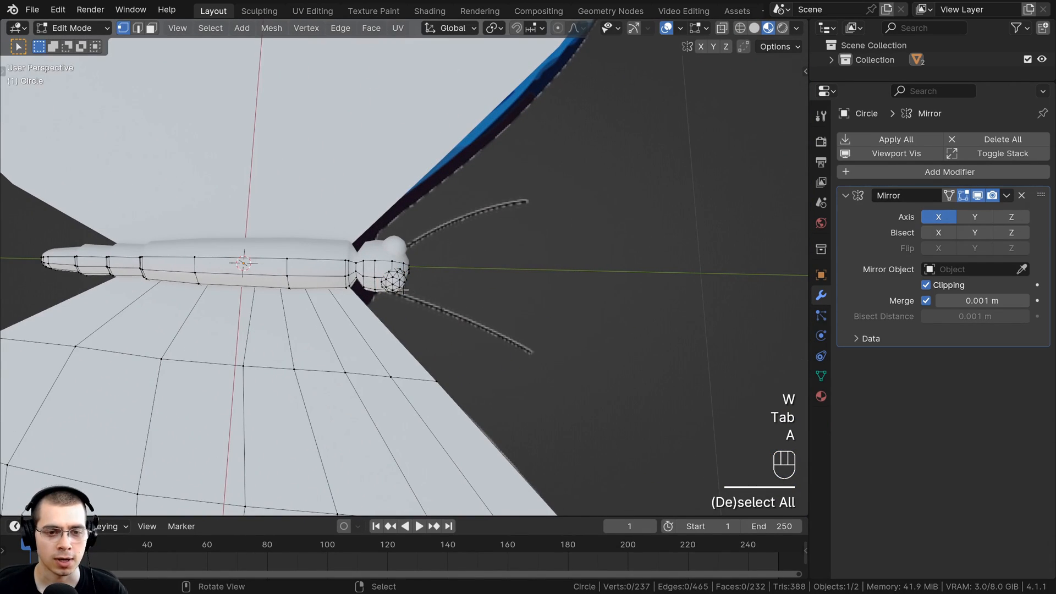
{"action": "scroll", "coordinate": [473, 258], "scroll_direction": "down", "scroll_amount": 4}
{"action": "middle_click_drag", "start_coordinate": [473, 258], "coordinate": [485, 250]}
{"action": "key", "text": "shift+a"}
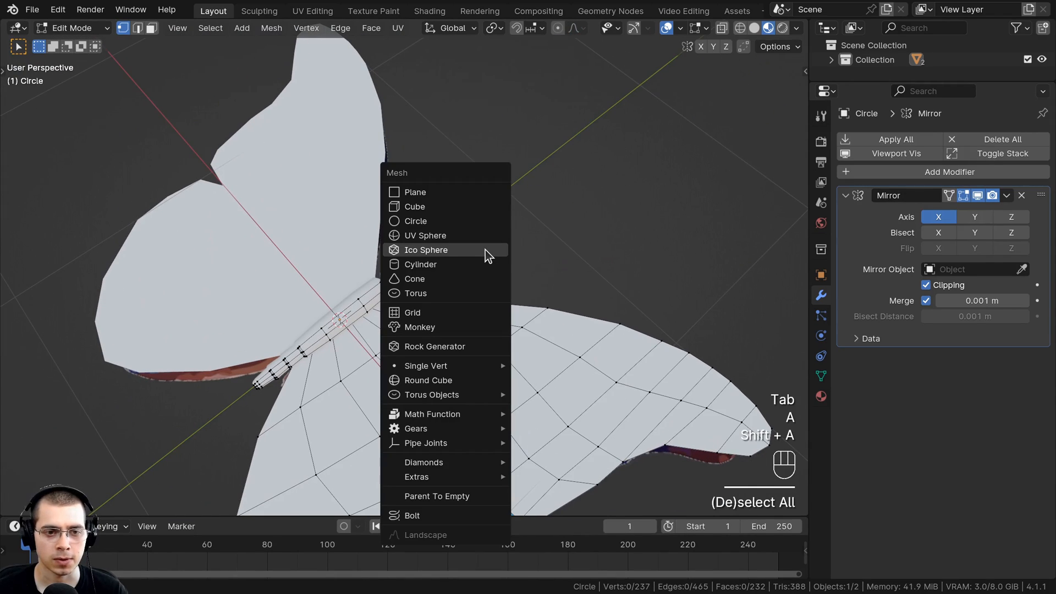
{"action": "left_click", "coordinate": [450, 206]}
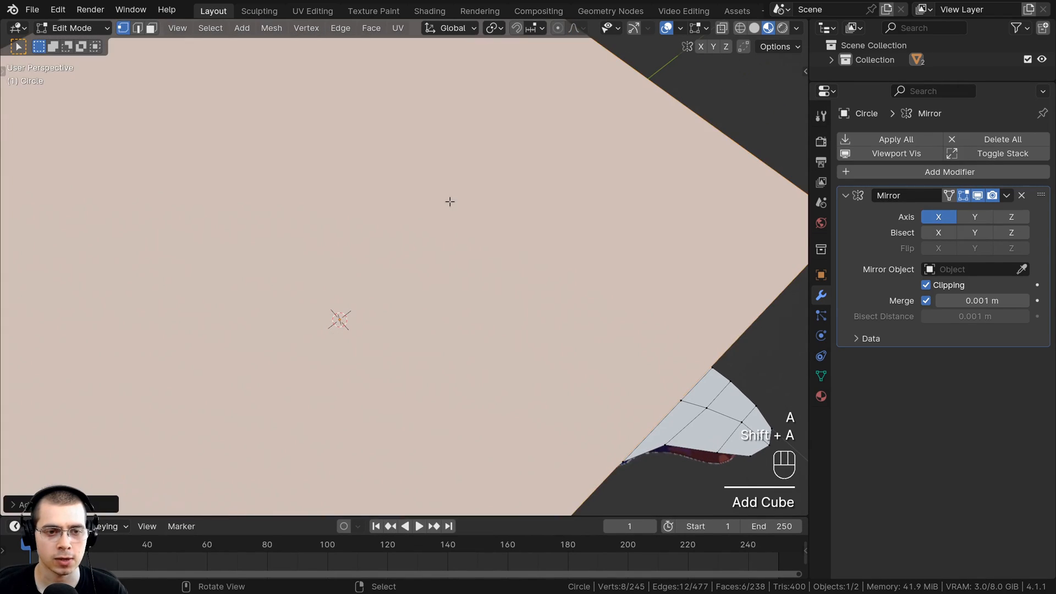
{"action": "middle_click_drag", "start_coordinate": [470, 159], "coordinate": [471, 157]}
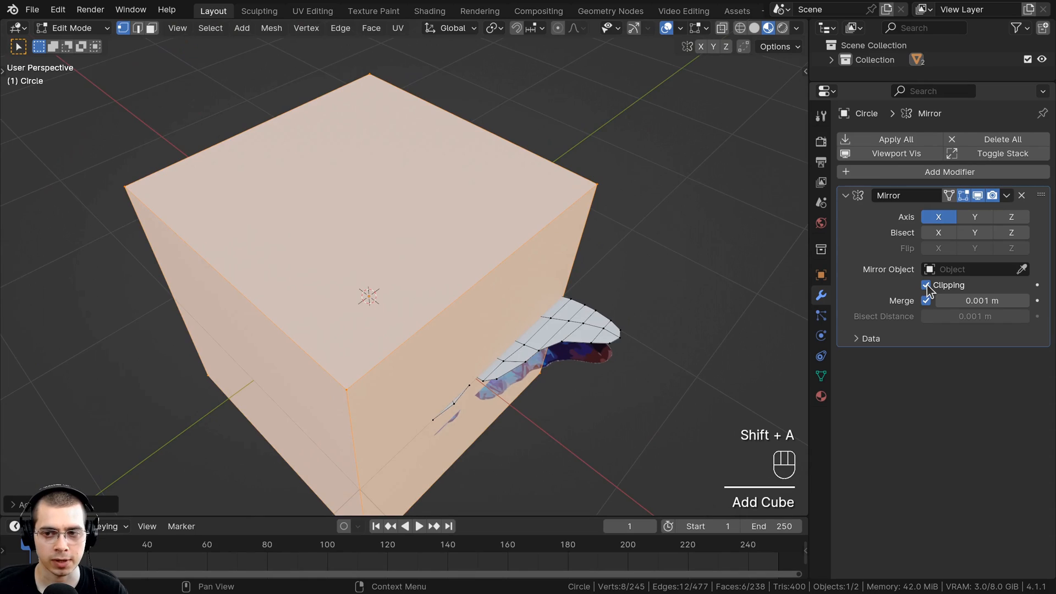
Move the new cube off the mirror axis, shrink it above the wing, and enable Clipping in the Mirror modifier
{"action": "scroll", "coordinate": [493, 292], "scroll_direction": "down", "scroll_amount": 5}
{"action": "key", "text": "g"}
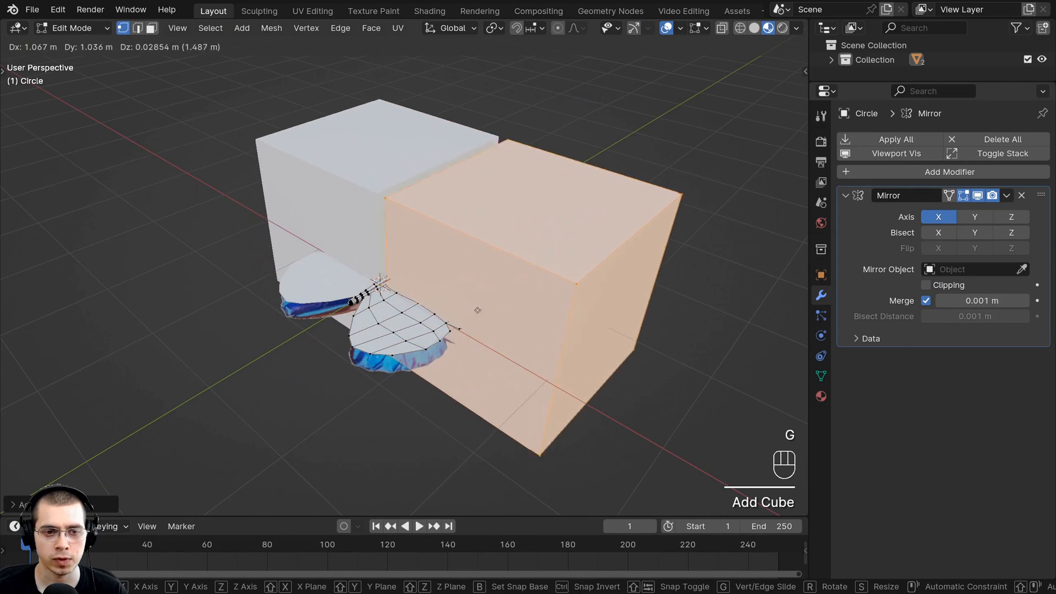
{"action": "left_click", "coordinate": [532, 323]}
{"action": "key", "text": "s"}
{"action": "left_click", "coordinate": [588, 300]}
{"action": "key", "text": "g"}
{"action": "left_click", "coordinate": [504, 270]}
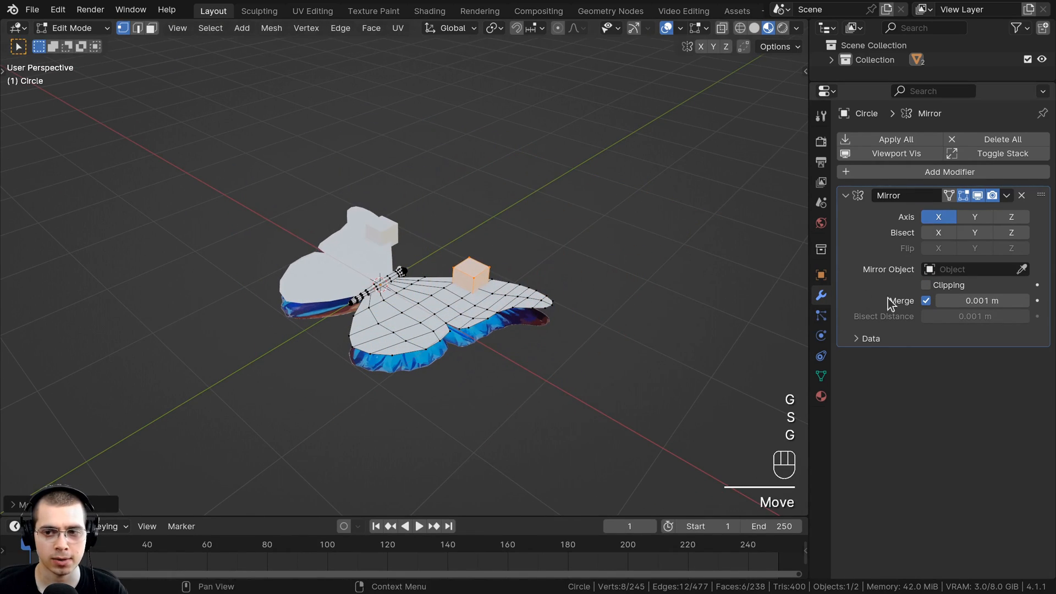
{"action": "left_click", "coordinate": [926, 285]}
{"action": "middle_click_drag", "start_coordinate": [495, 275], "coordinate": [476, 277]}
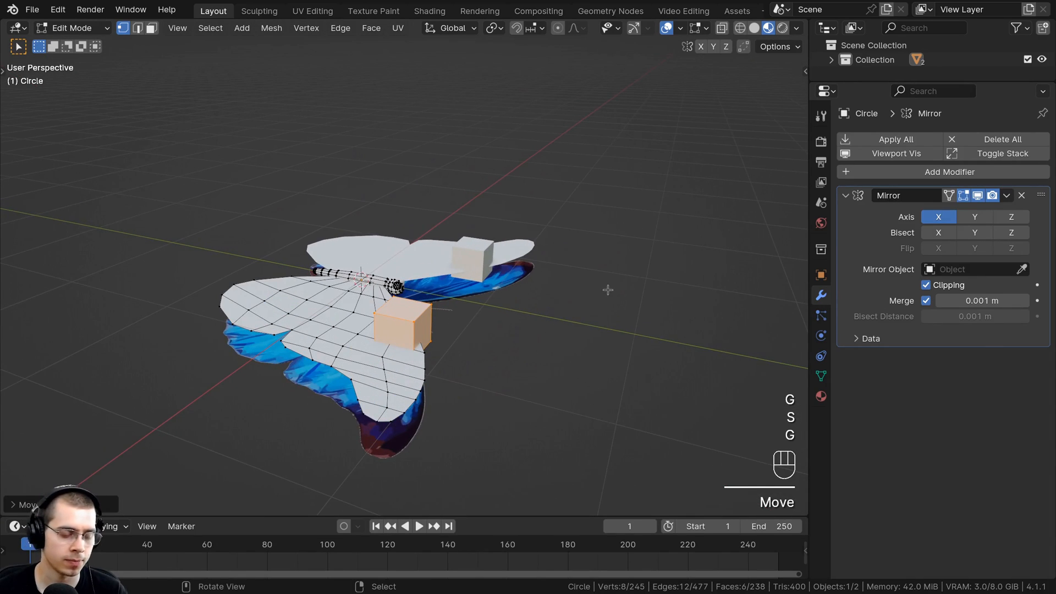
Scale the cube down and stretch it along Z into a tall, thin antenna shaft, then reposition and slim it
{"action": "key", "text": "s"}
{"action": "left_click", "coordinate": [441, 311]}
{"action": "key", "text": "s"}
{"action": "key", "text": "z"}
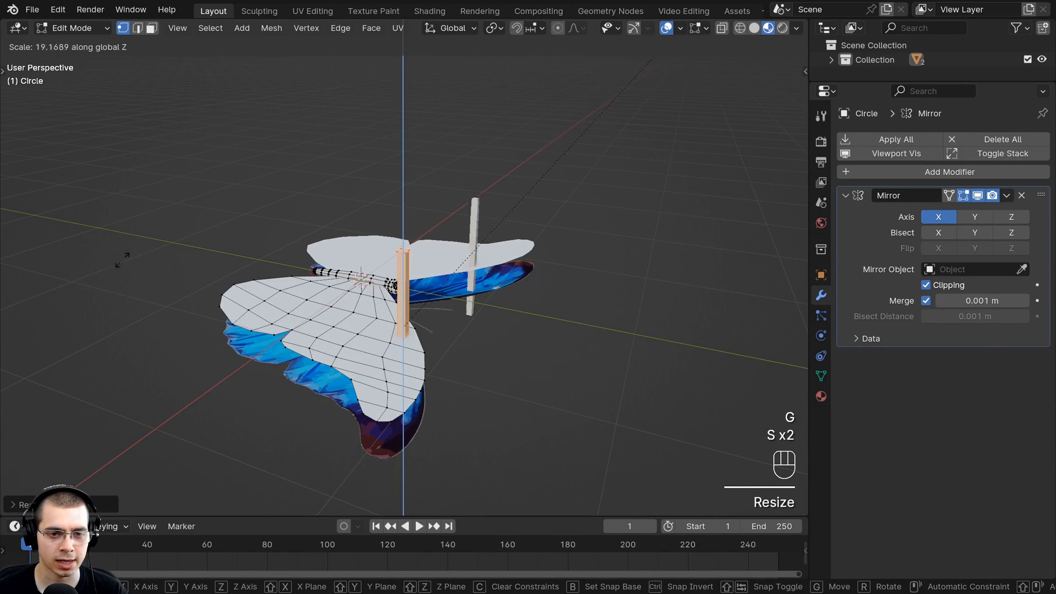
{"action": "left_click", "coordinate": [579, 499]}
{"action": "middle_click_drag", "start_coordinate": [627, 248], "coordinate": [557, 193]}
{"action": "key", "text": "s"}
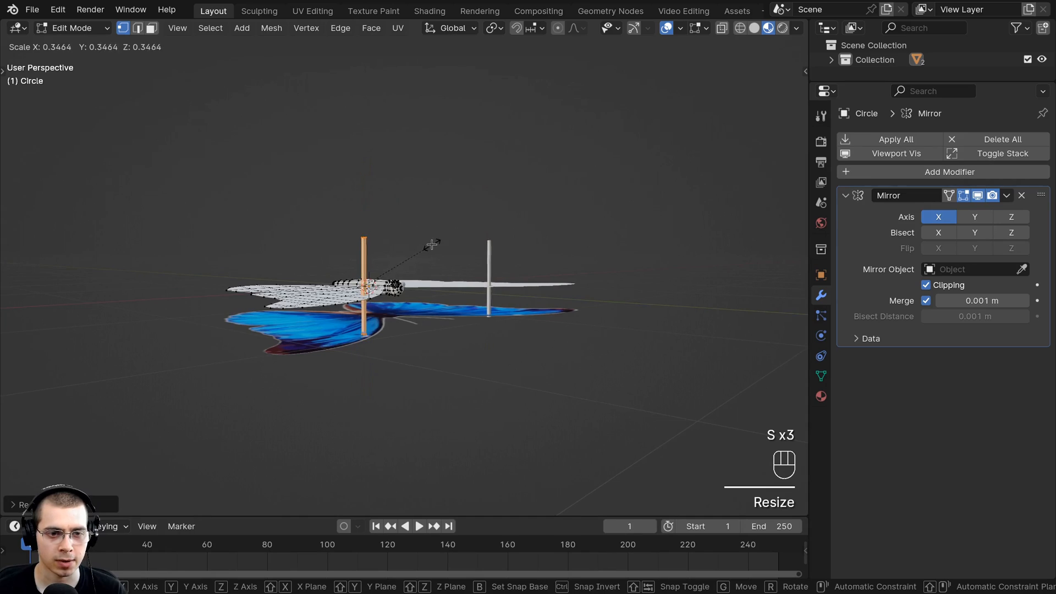
{"action": "key", "text": "g"}
{"action": "key", "text": "s"}
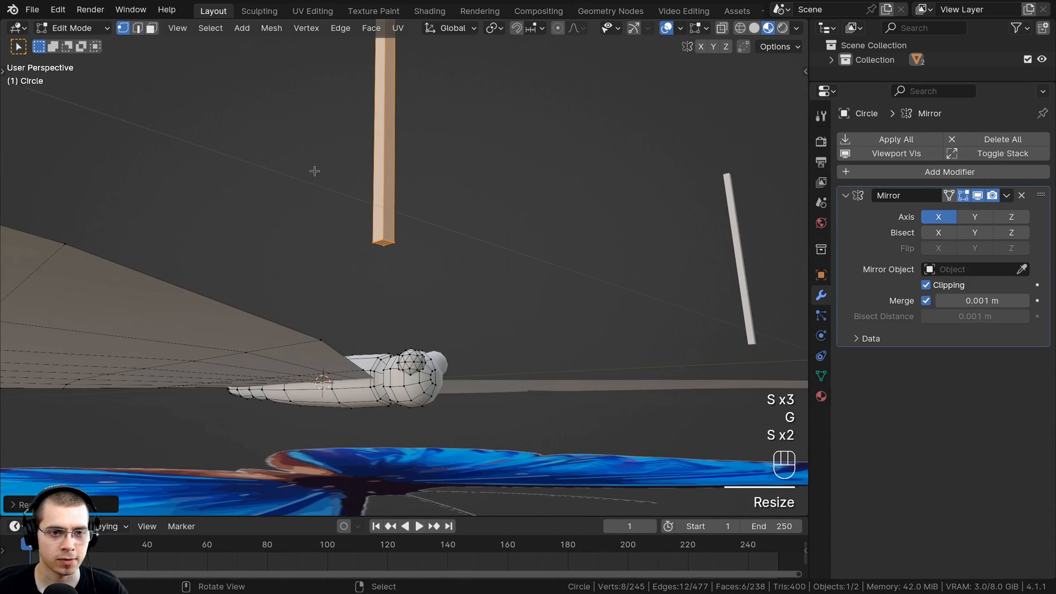
Narrow the bottom end of the antenna shaft by scaling its lowest face to about 0.35
{"action": "left_click_drag", "start_coordinate": [314, 169], "coordinate": [429, 269]}
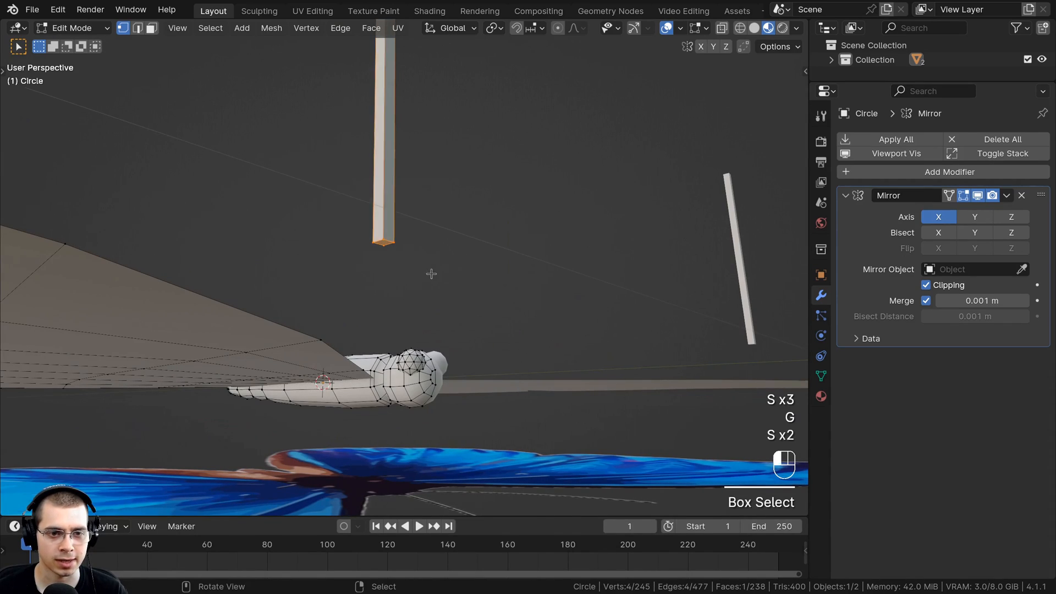
{"action": "key", "text": "a"}
{"action": "left_click_drag", "start_coordinate": [341, 203], "coordinate": [450, 279]}
{"action": "key", "text": "s"}
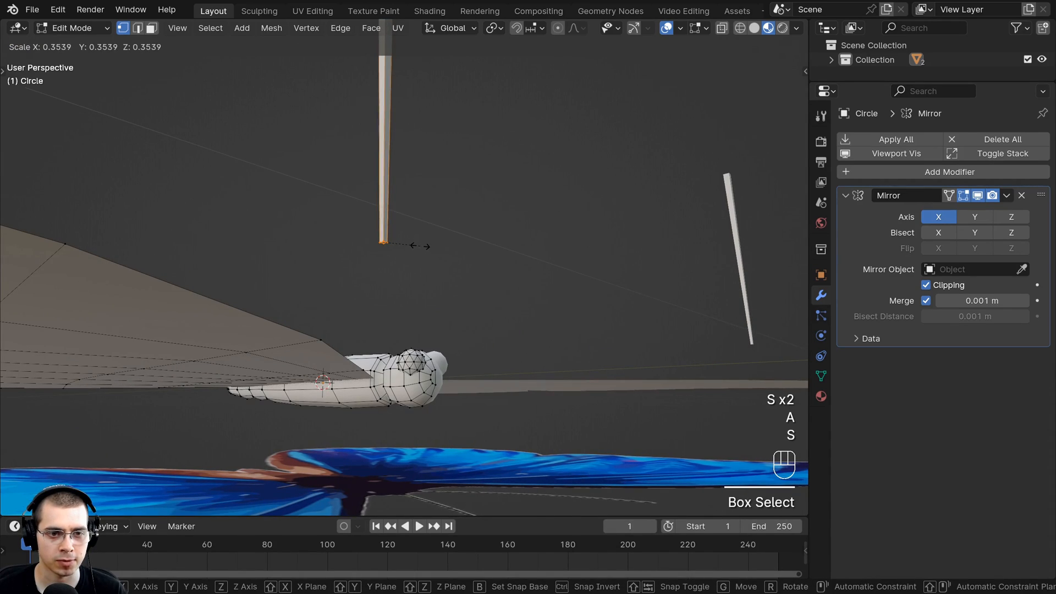
{"action": "left_click", "coordinate": [418, 246]}
Extrude the shaft's top face slightly upward and scale it to about 0.44 to form a narrow neck
{"action": "middle_click_drag", "start_coordinate": [407, 160], "coordinate": [406, 311]}
{"action": "key", "text": "a"}
{"action": "key", "text": "b"}
{"action": "left_click_drag", "start_coordinate": [358, 159], "coordinate": [434, 257]}
{"action": "middle_click_drag", "start_coordinate": [434, 257], "coordinate": [378, 265]}
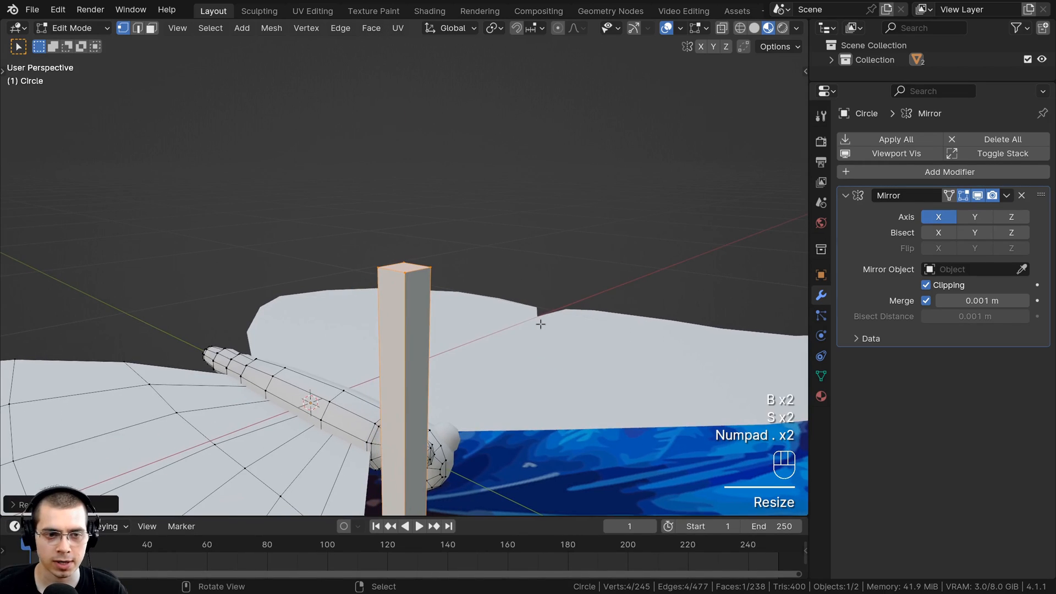
{"action": "middle_click_drag", "start_coordinate": [540, 324], "coordinate": [549, 339]}
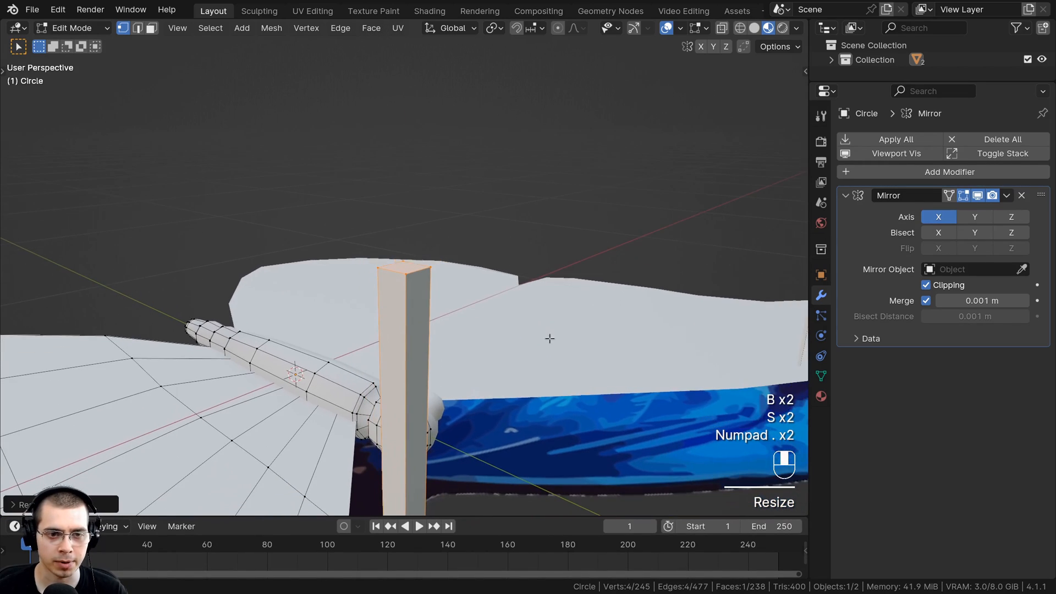
{"action": "key", "text": "e"}
{"action": "left_click", "coordinate": [546, 288]}
{"action": "key", "text": "s"}
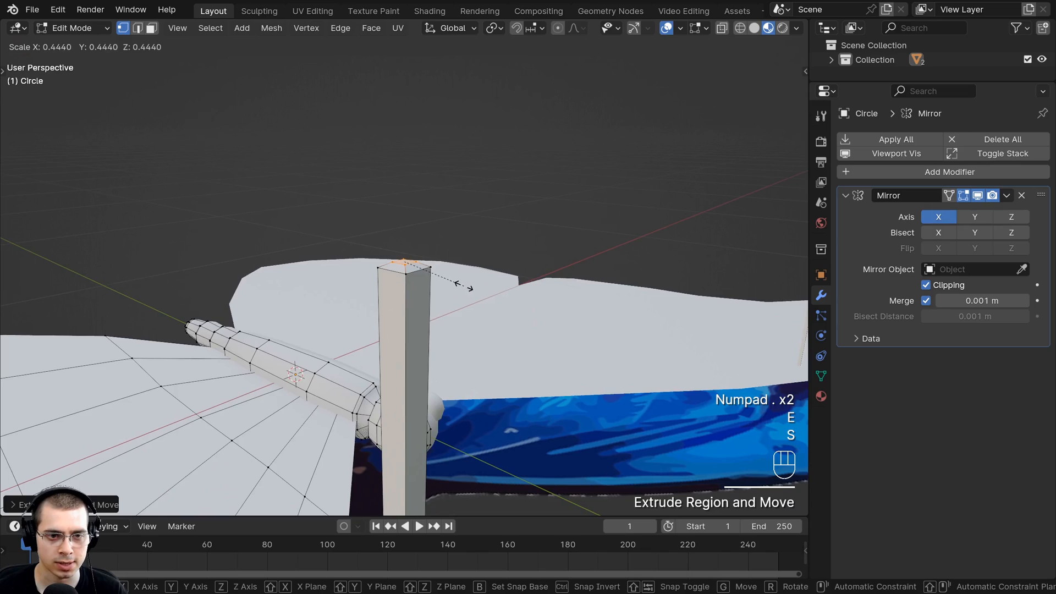
{"action": "left_click", "coordinate": [464, 286]}
Extrude the neck upward, flare it to about 2.5 times its size, and extrude it again as the knob's body
{"action": "key", "text": "e"}
{"action": "left_click", "coordinate": [468, 277]}
{"action": "key", "text": "s"}
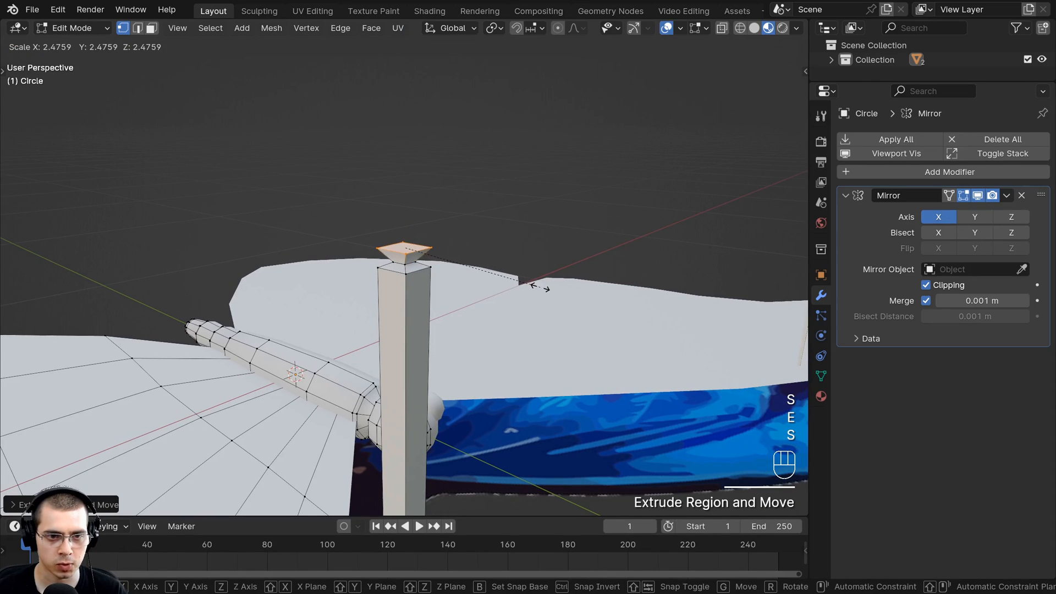
{"action": "left_click", "coordinate": [551, 290]}
{"action": "key", "text": "e"}
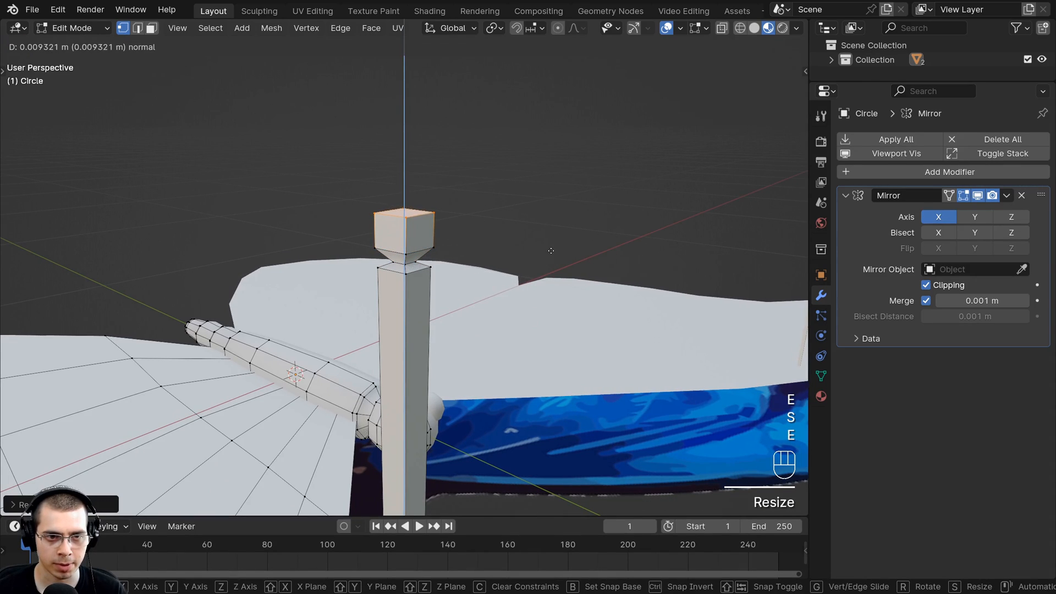
{"action": "left_click", "coordinate": [550, 249]}
Extrude the knob's top face a little higher and shrink it to give the antenna tip a tapered cap
{"action": "key", "text": "e"}
{"action": "left_click", "coordinate": [498, 234]}
{"action": "key", "text": "s"}
{"action": "left_click", "coordinate": [487, 229]}
{"action": "key", "text": "g"}
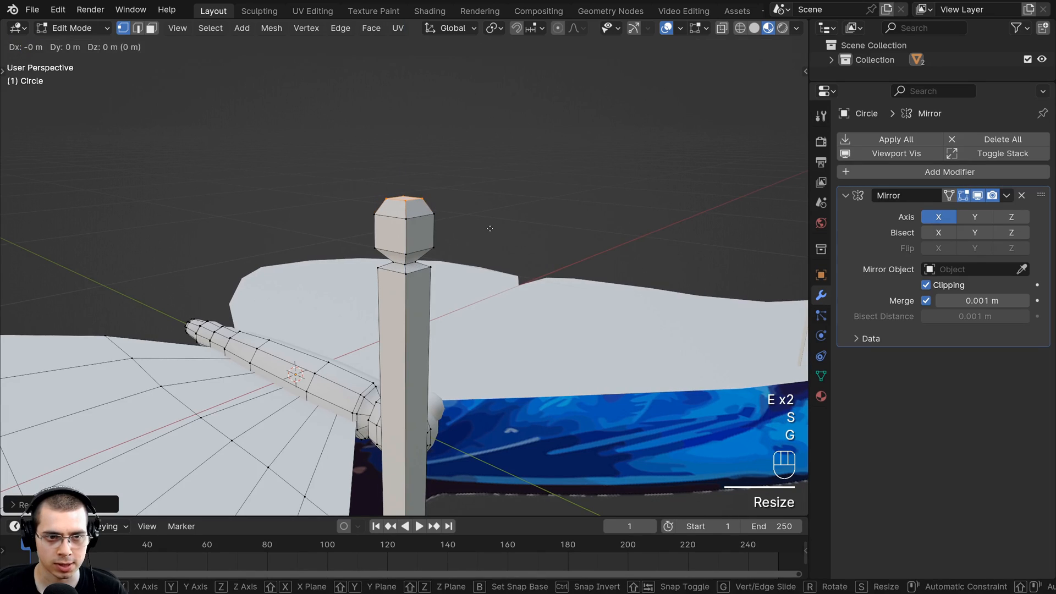
{"action": "left_click", "coordinate": [490, 229]}
Shift the edge loop just below the antenna's neck and bevel it with one segment
{"action": "middle_click_drag", "start_coordinate": [488, 234], "coordinate": [418, 272]}
{"action": "left_click", "coordinate": [403, 278], "text": "alt"}
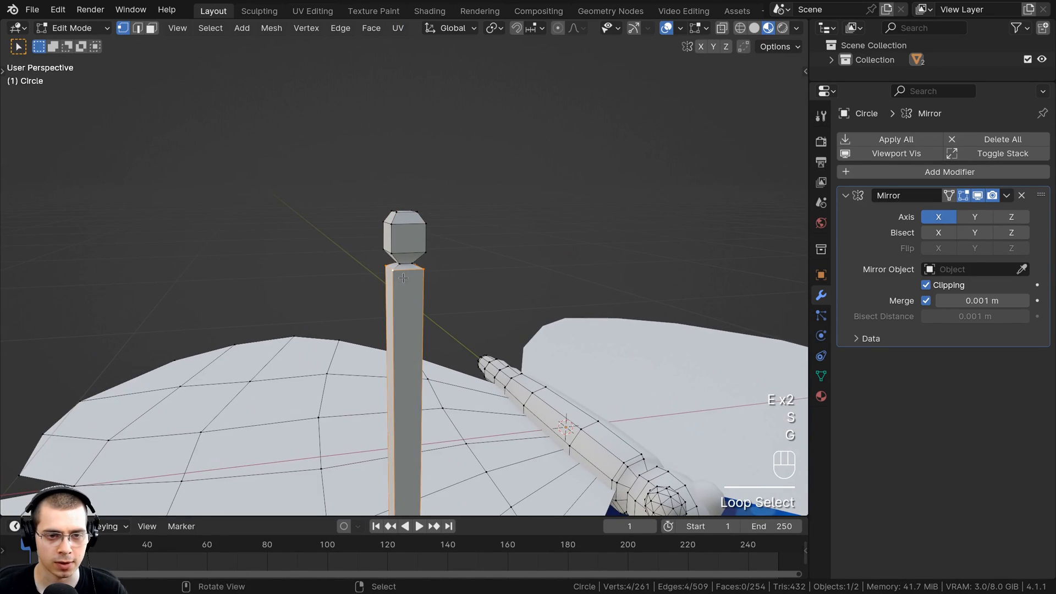
{"action": "key", "text": "g"}
{"action": "key", "text": "z"}
{"action": "left_click", "coordinate": [408, 282]}
{"action": "scroll", "coordinate": [440, 275], "scroll_direction": "up", "scroll_amount": 3}
{"action": "key", "text": "ctrl+b"}
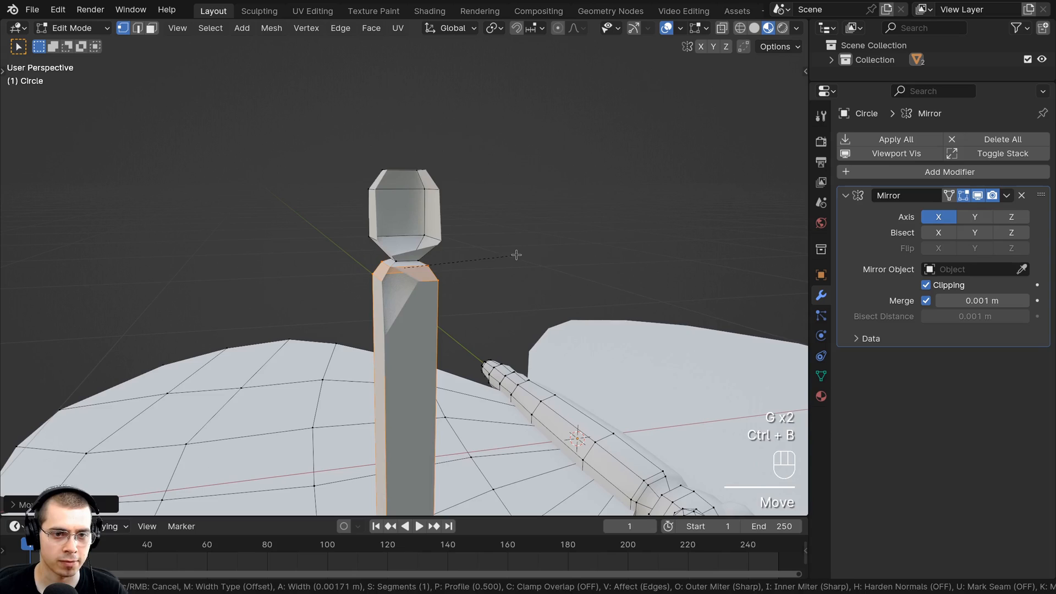
{"action": "left_click", "coordinate": [516, 254]}
{"action": "scroll", "coordinate": [478, 270], "scroll_direction": "down", "scroll_amount": 3}
{"action": "key", "text": "Tab"}
{"action": "scroll", "coordinate": [405, 284], "scroll_direction": "down", "scroll_amount": 2}
{"action": "middle_click_drag", "start_coordinate": [406, 293], "coordinate": [417, 228]}
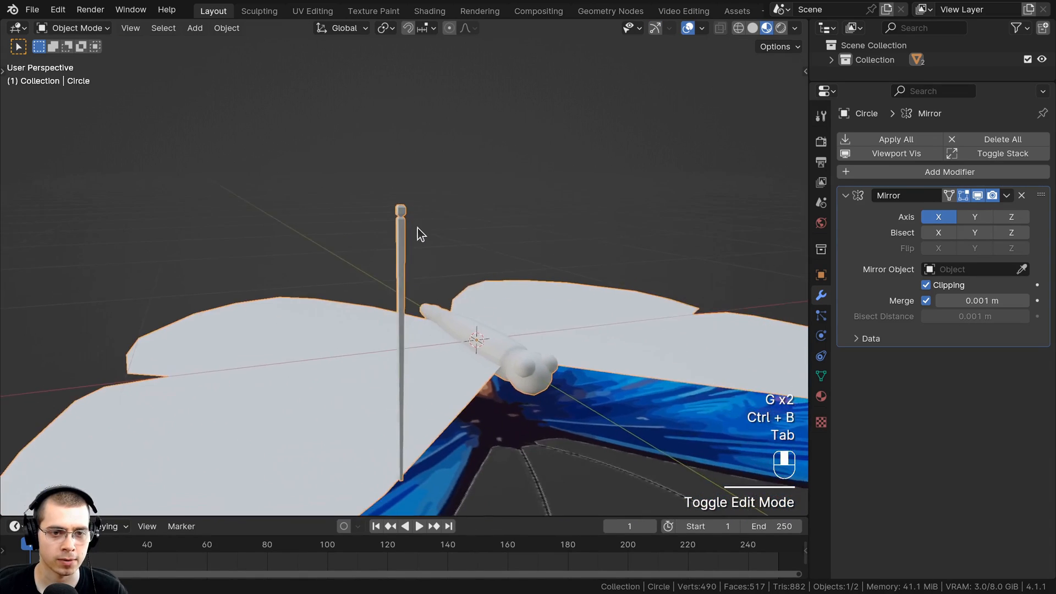
Select the antenna's tip knob in wireframe view and scale it down to about 0.65
{"action": "scroll", "coordinate": [417, 223], "scroll_direction": "up", "scroll_amount": 2}
{"action": "key", "text": "Tab"}
{"action": "key", "text": "z"}
{"action": "key", "text": "a"}
{"action": "left_click_drag", "start_coordinate": [312, 88], "coordinate": [464, 217]}
{"action": "key", "text": "s"}
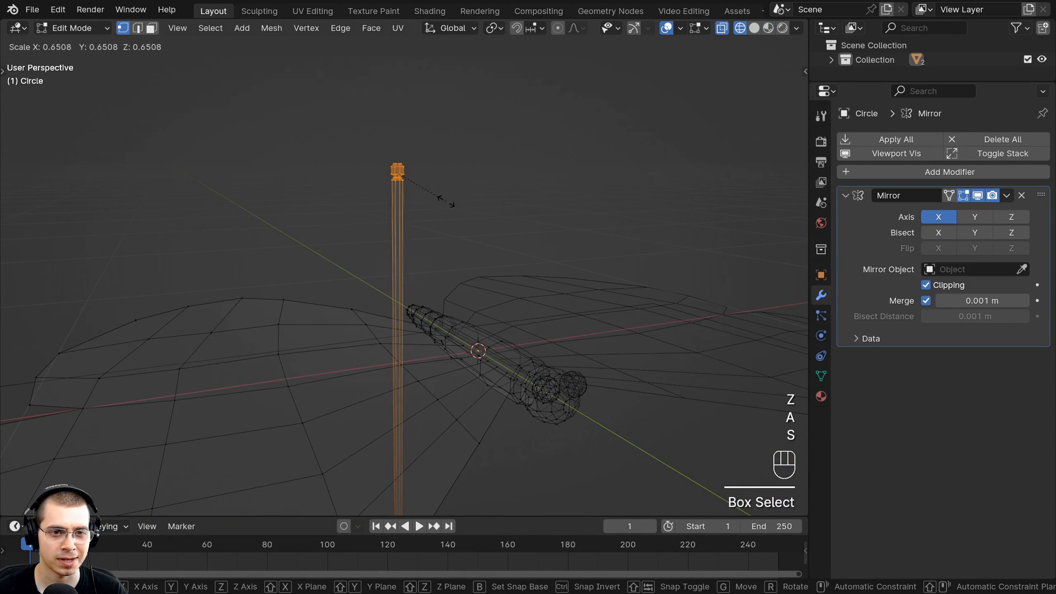
{"action": "left_click", "coordinate": [454, 206]}
{"action": "key", "text": "z"}
{"action": "left_click", "coordinate": [535, 232]}
Select the whole antenna and move it over the butterfly's head in top view
{"action": "key", "text": "a"}
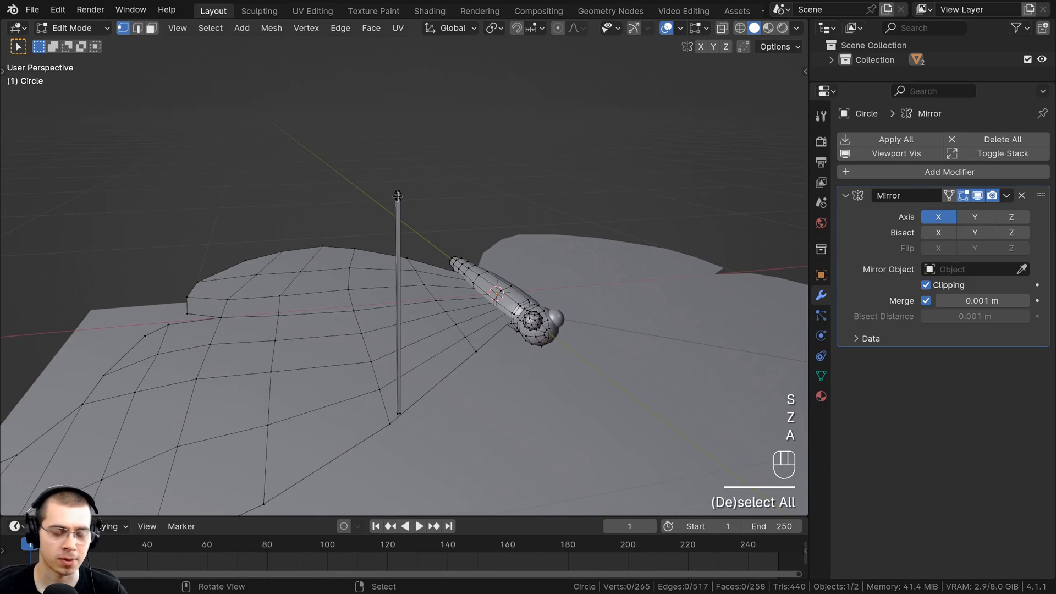
{"action": "key", "text": "l"}
{"action": "scroll", "coordinate": [418, 212], "scroll_direction": "down", "scroll_amount": 2}
{"action": "key", "text": "g"}
{"action": "right_click", "coordinate": [434, 191]}
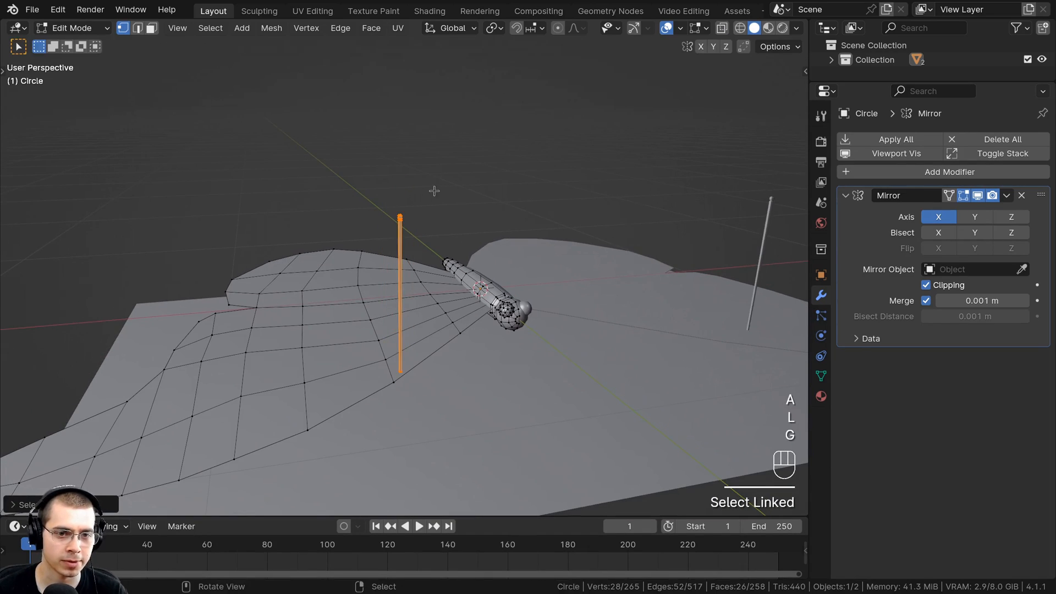
{"action": "middle_click_drag", "start_coordinate": [434, 191], "coordinate": [448, 230]}
{"action": "middle_click_drag", "start_coordinate": [447, 230], "coordinate": [420, 368], "text": "shift"}
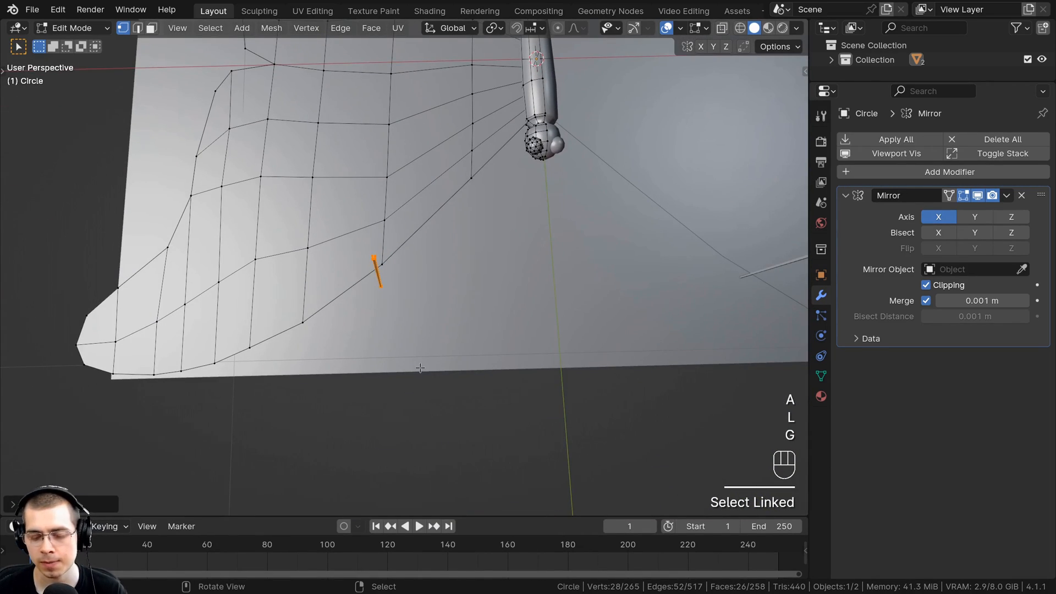
{"action": "key", "text": "KP_7"}
{"action": "middle_click_drag", "start_coordinate": [457, 189], "coordinate": [573, 127], "text": "shift"}
{"action": "key", "text": "g"}
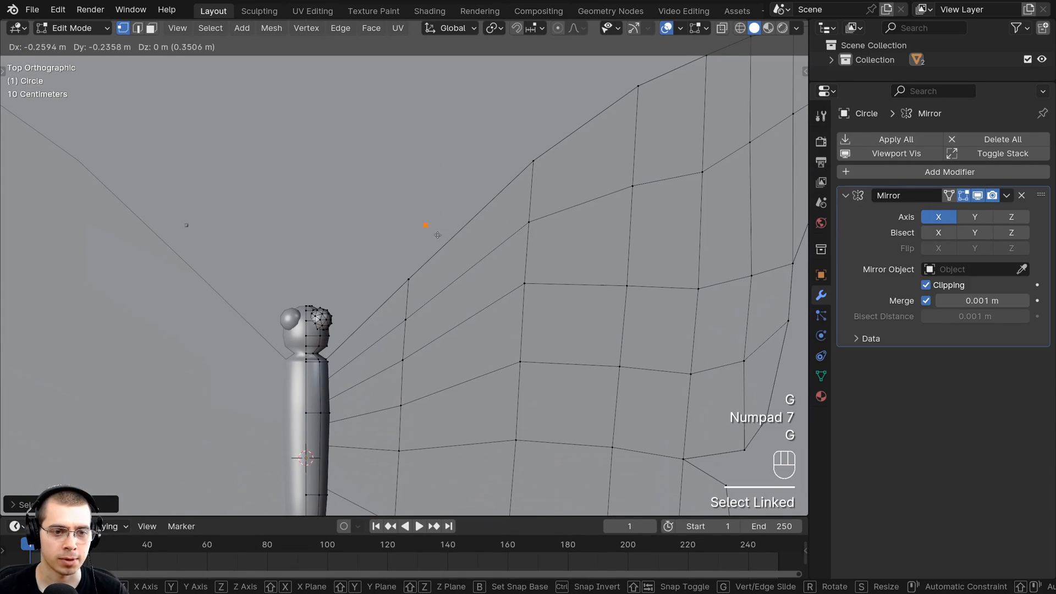
{"action": "left_click", "coordinate": [357, 303]}
Scale the antenna down to about 0.75, tilt it forward and lower its base onto the head
{"action": "middle_click_drag", "start_coordinate": [357, 304], "coordinate": [528, 142]}
{"action": "key", "text": "s"}
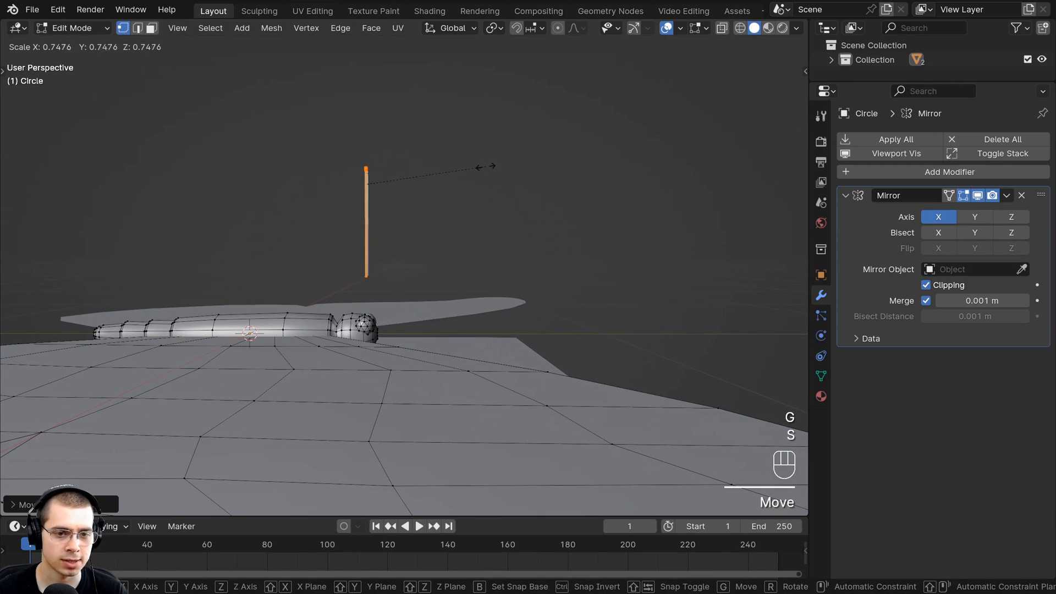
{"action": "left_click", "coordinate": [487, 172]}
{"action": "key", "text": "r"}
{"action": "left_click", "coordinate": [550, 306]}
{"action": "key", "text": "g"}
{"action": "left_click", "coordinate": [580, 356]}
{"action": "middle_click_drag", "start_coordinate": [512, 298], "coordinate": [538, 318]}
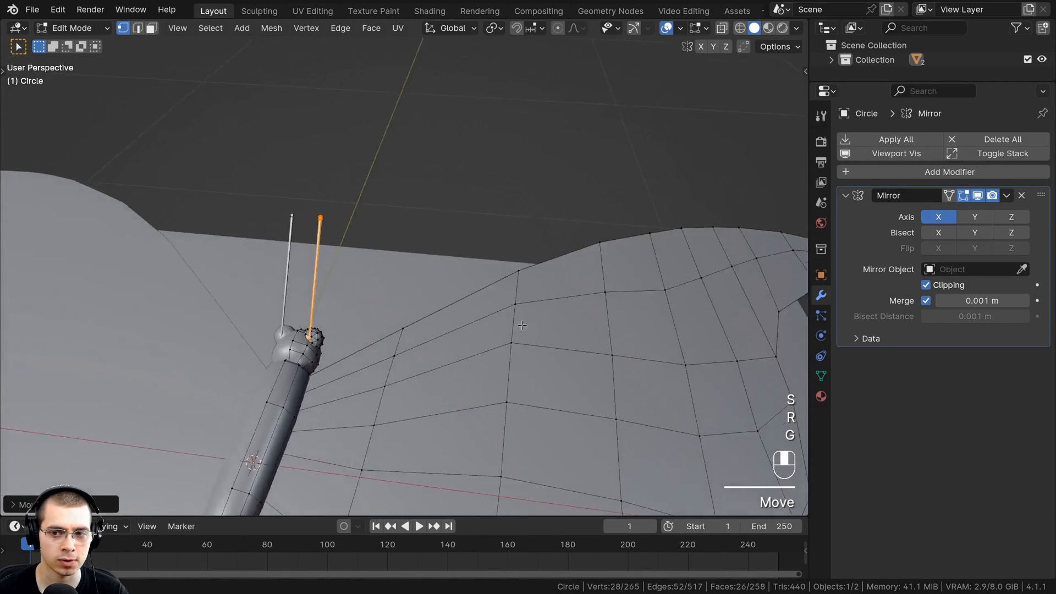
Rotate the antenna about 7 degrees further in side view and shift its base nearer the eye
{"action": "middle_click_drag", "start_coordinate": [493, 290], "coordinate": [394, 221]}
{"action": "key", "text": "r"}
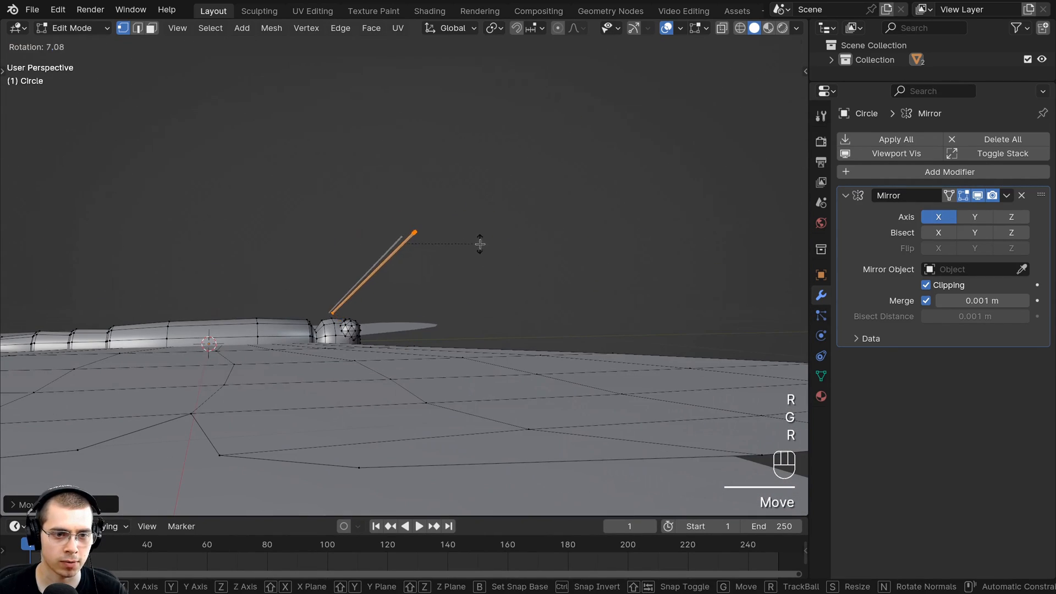
{"action": "left_click", "coordinate": [483, 247]}
{"action": "key", "text": "g"}
{"action": "left_click", "coordinate": [488, 262]}
{"action": "key", "text": "g"}
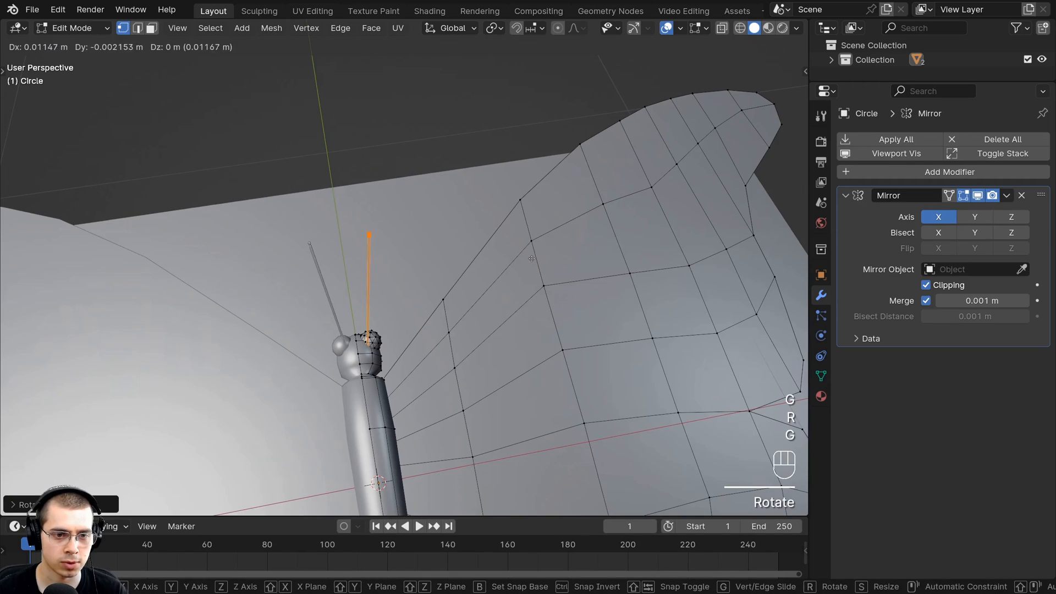
{"action": "left_click", "coordinate": [534, 258]}
Fine-tune the antenna's size, outward angle and position so its base sits on the head beside the eye
{"action": "key", "text": "s"}
{"action": "left_click", "coordinate": [543, 258]}
{"action": "key", "text": "g"}
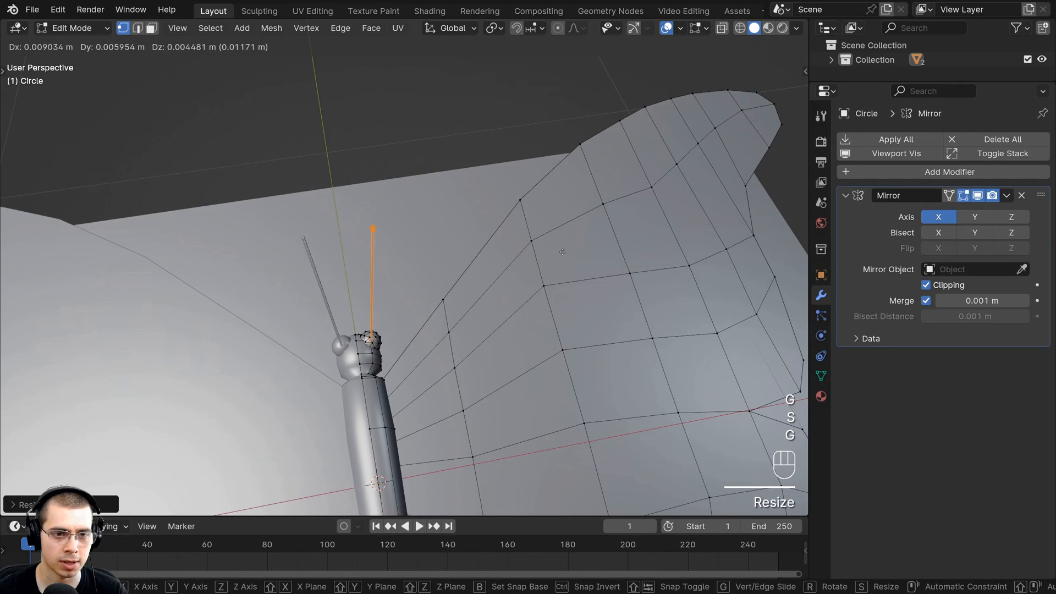
{"action": "left_click", "coordinate": [553, 257]}
{"action": "key", "text": "r"}
{"action": "key", "text": "g"}
{"action": "left_click", "coordinate": [560, 262]}
{"action": "middle_click_drag", "start_coordinate": [560, 261], "coordinate": [456, 221]}
{"action": "key", "text": "g"}
{"action": "left_click", "coordinate": [359, 193]}
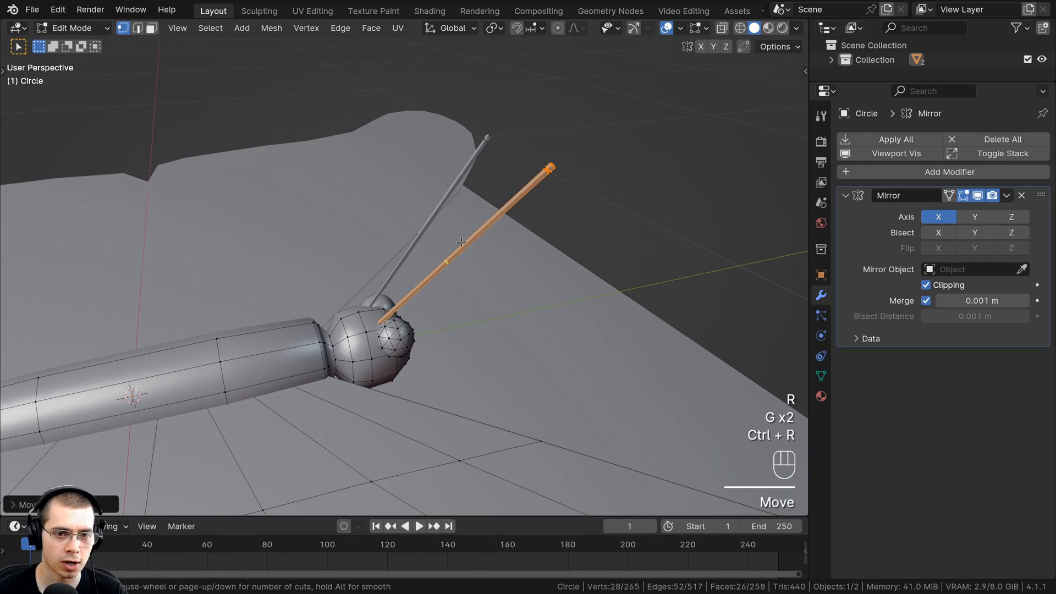
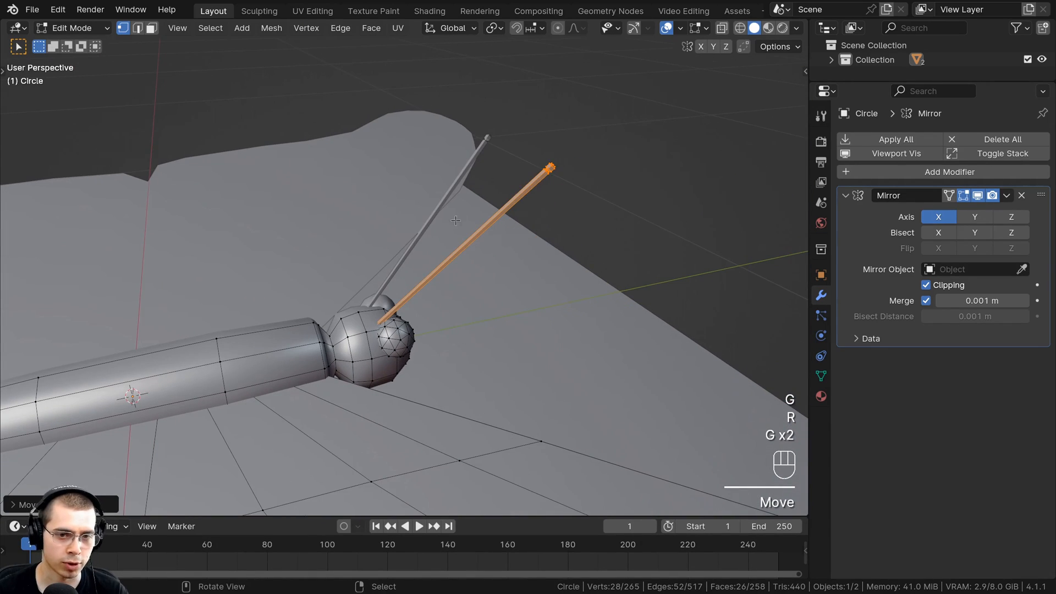
Add two loop cuts across the antenna shaft and move them to bend it into a curve
{"action": "left_click", "coordinate": [451, 263]}
{"action": "left_click", "coordinate": [451, 261]}
{"action": "mouse_move", "coordinate": [451, 261]}
{"action": "middle_mouse_down"}
{"action": "mouse_move", "coordinate": [453, 186]}
{"action": "mouse_move", "coordinate": [459, 194]}
{"action": "middle_mouse_up"}
{"action": "key", "text": "g"}
{"action": "left_click", "coordinate": [453, 165]}
Select the antenna's tip in wireframe view, then rotate and move it forward and down to continue the curve
{"action": "key", "text": "z"}
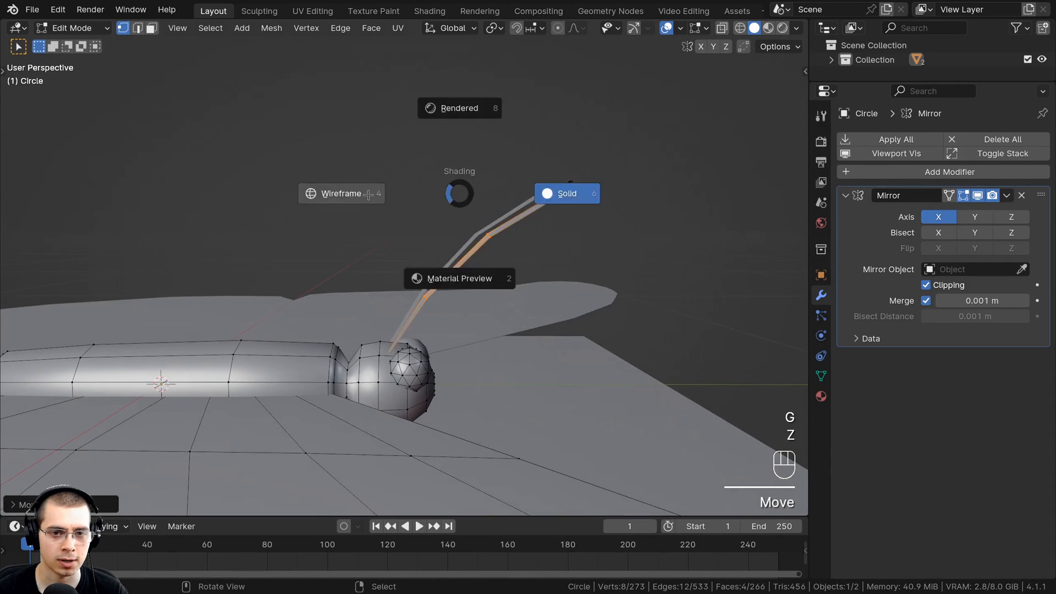
{"action": "left_click", "coordinate": [368, 194]}
{"action": "key", "text": "a"}
{"action": "left_click_drag", "start_coordinate": [504, 130], "coordinate": [627, 203]}
{"action": "key", "text": "r"}
{"action": "key", "text": "g"}
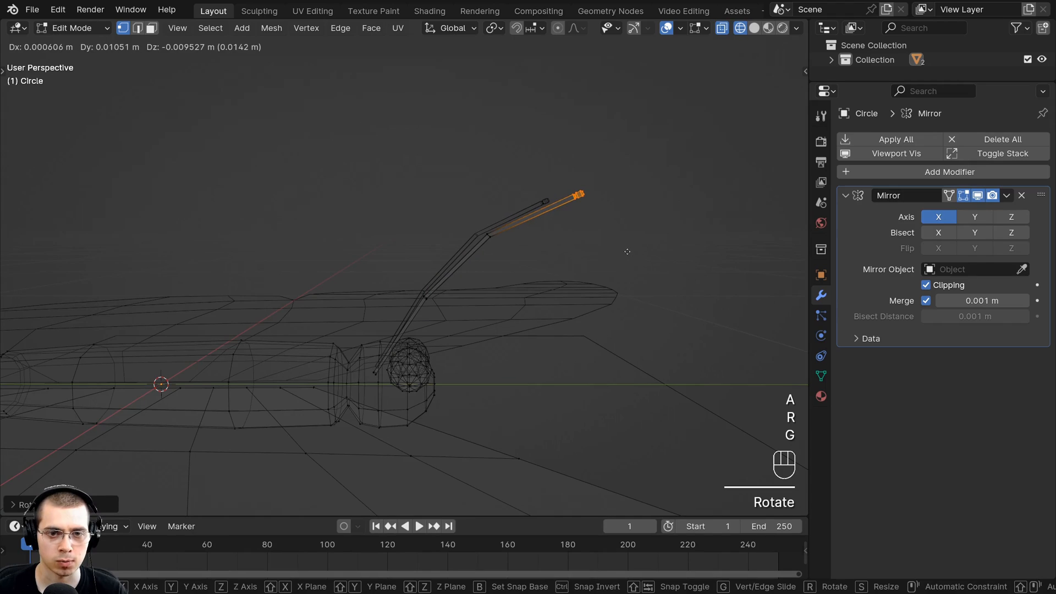
{"action": "left_click", "coordinate": [627, 251]}
Rotate and lower the antenna's upper section from its second bend to the tip, and return to solid shading
{"action": "key", "text": "b"}
{"action": "left_click_drag", "start_coordinate": [629, 103], "coordinate": [450, 277]}
{"action": "key", "text": "r"}
{"action": "left_click", "coordinate": [628, 265]}
{"action": "key", "text": "g"}
{"action": "left_click", "coordinate": [639, 283]}
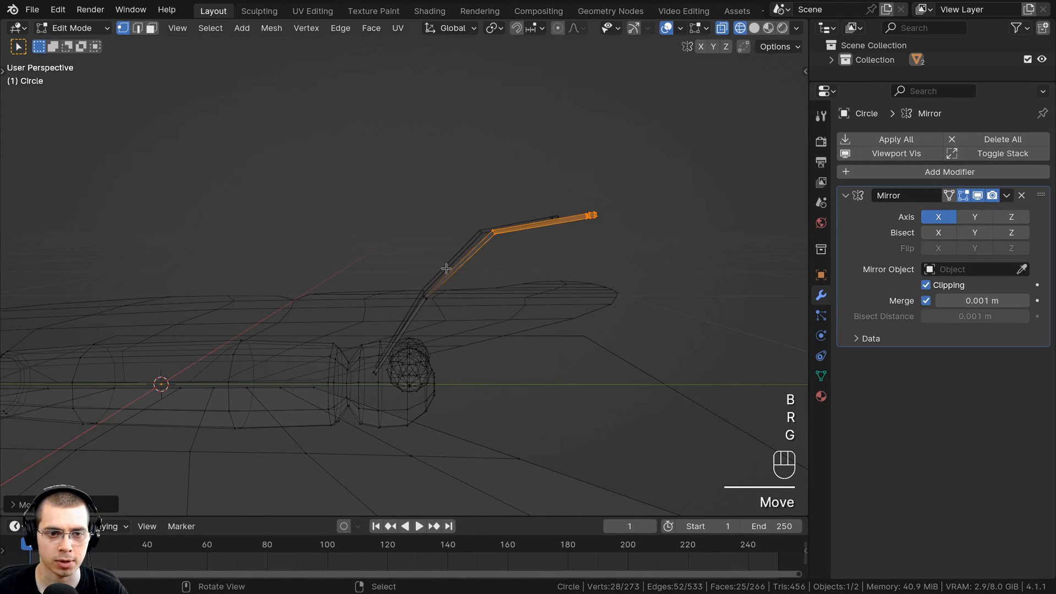
{"action": "key", "text": "z"}
{"action": "left_click", "coordinate": [537, 271]}
Return to Object Mode, apply Shade Smooth to the butterfly and deselect everything
{"action": "mouse_move", "coordinate": [577, 275]}
{"action": "middle_mouse_down"}
{"action": "mouse_move", "coordinate": [656, 292]}
{"action": "mouse_move", "coordinate": [710, 325]}
{"action": "middle_mouse_up"}
{"action": "scroll", "coordinate": [710, 325], "scroll_direction": "down", "scroll_amount": 4}
{"action": "middle_click_drag", "start_coordinate": [616, 286], "coordinate": [478, 250]}
{"action": "scroll", "coordinate": [466, 248], "scroll_direction": "up", "scroll_amount": 3}
{"action": "key", "text": "a"}
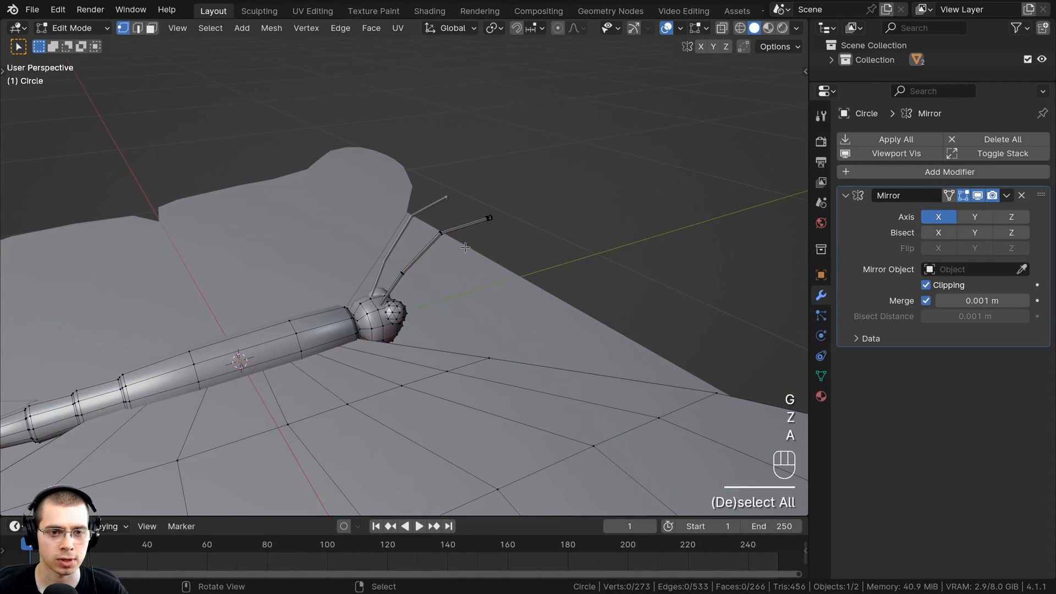
{"action": "key", "text": "Tab"}
{"action": "middle_click_drag", "start_coordinate": [341, 300], "coordinate": [419, 300]}
{"action": "scroll", "coordinate": [405, 248], "scroll_direction": "down", "scroll_amount": 2}
{"action": "key", "text": "w"}
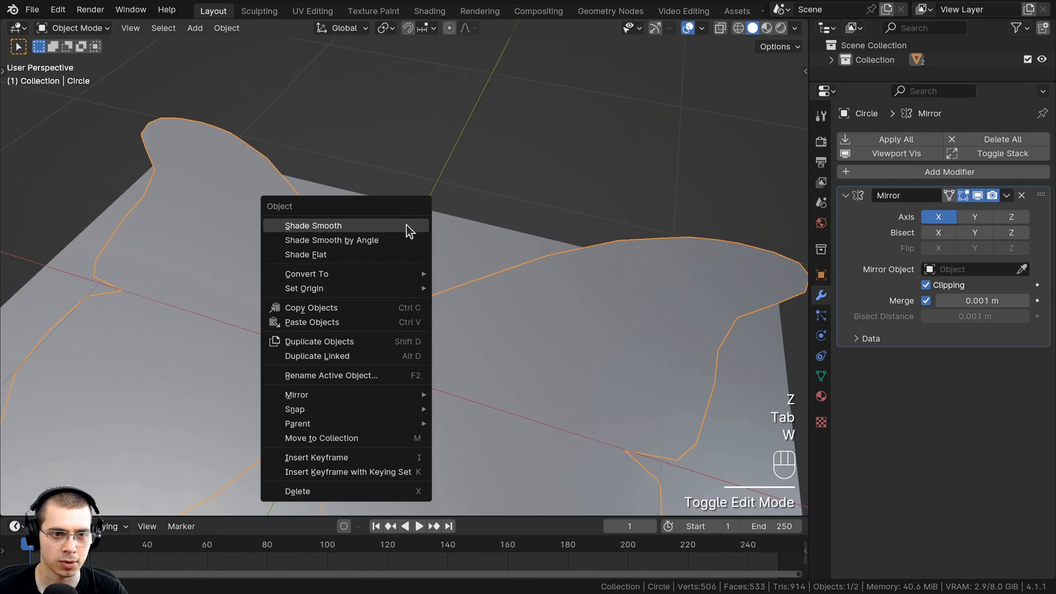
{"action": "left_click", "coordinate": [323, 227]}
{"action": "key", "text": "a"}
{"action": "scroll", "coordinate": [374, 242], "scroll_direction": "down", "scroll_amount": 4}
{"action": "middle_click_drag", "start_coordinate": [379, 251], "coordinate": [490, 319]}
{"action": "scroll", "coordinate": [491, 319], "scroll_direction": "up", "scroll_amount": 2}
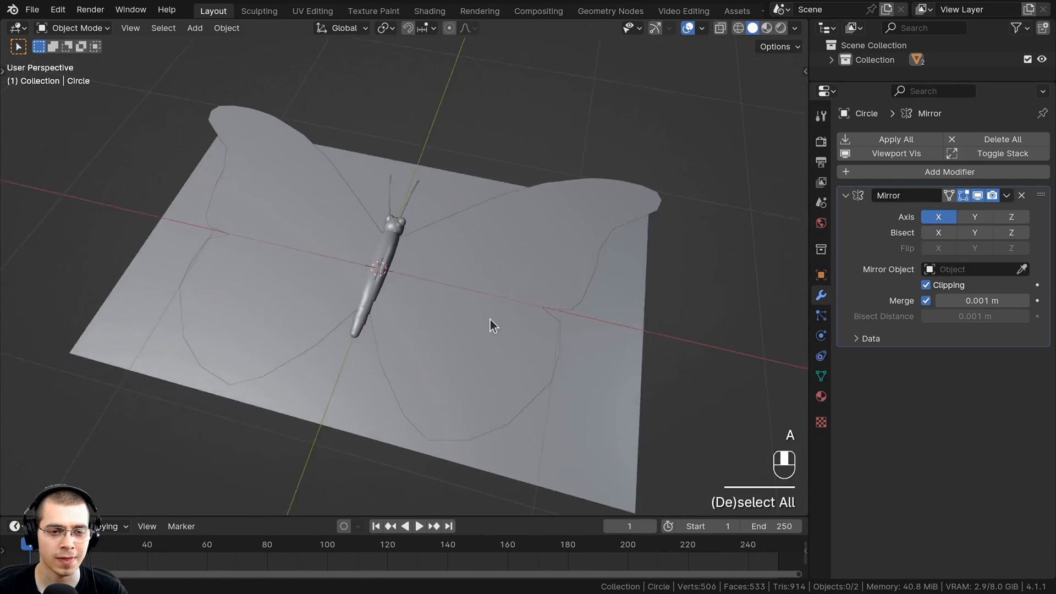
Check the butterfly in rendered shading, and switch the viewport to Material Preview
{"action": "scroll", "coordinate": [489, 319], "scroll_direction": "down", "scroll_amount": 3}
{"action": "key", "text": "z"}
{"action": "left_click", "coordinate": [570, 262]}
{"action": "middle_click_drag", "start_coordinate": [561, 224], "coordinate": [517, 264]}
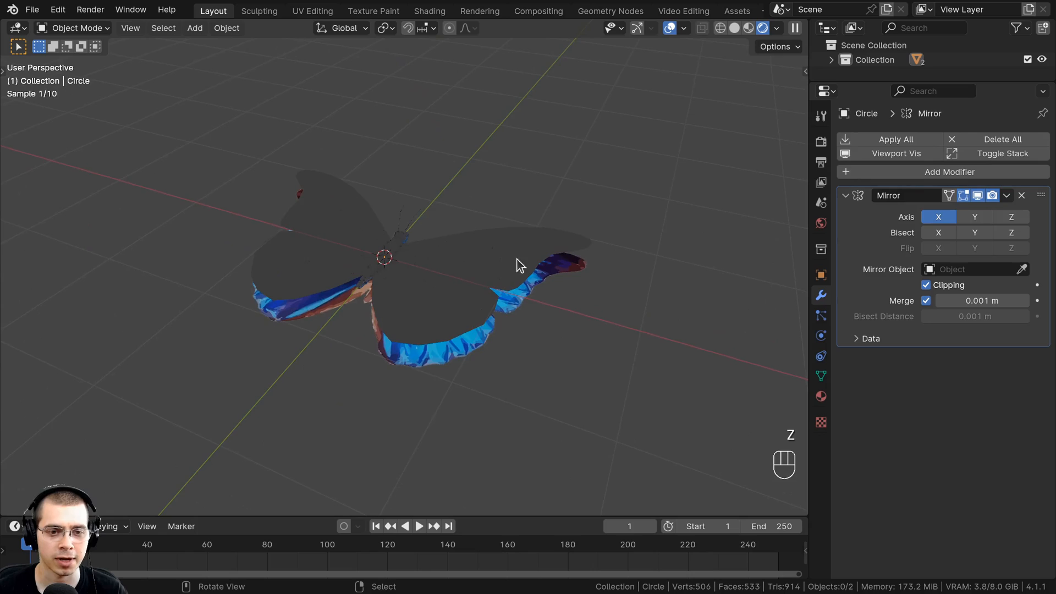
{"action": "key", "text": "z"}
{"action": "left_click", "coordinate": [513, 316]}
{"action": "right_click", "coordinate": [503, 361]}
{"action": "middle_click_drag", "start_coordinate": [503, 361], "coordinate": [485, 329]}
Delete the butterfly reference image beneath the model
{"action": "key", "text": "g"}
{"action": "right_click", "coordinate": [512, 308]}
{"action": "key", "text": "x"}
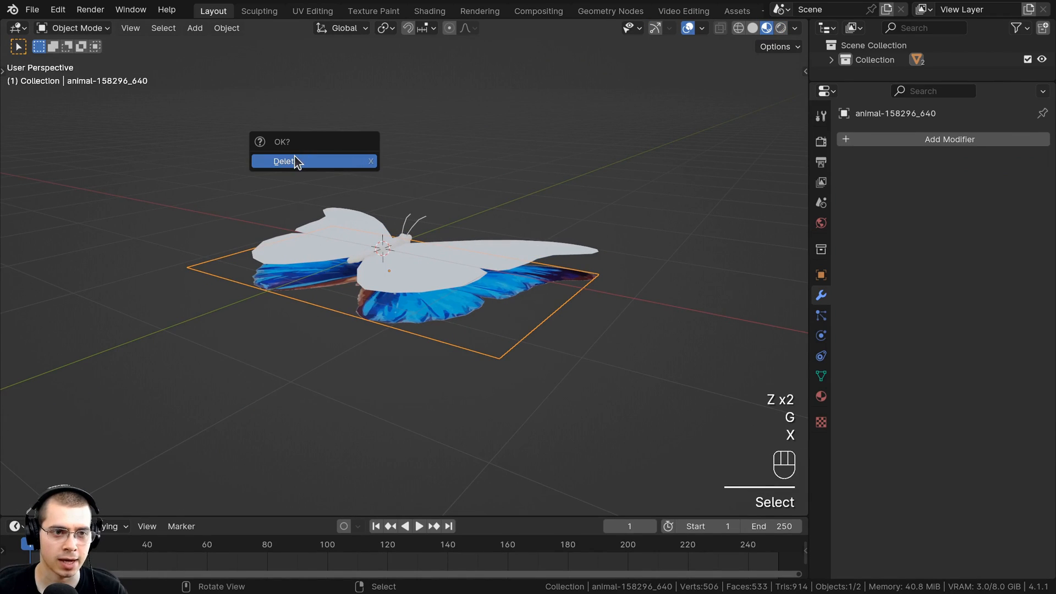
{"action": "left_click", "coordinate": [292, 160]}
Give the butterfly mesh a new material named Butterfly, with the animal-158296_640.png image texture feeding its Base Color
{"action": "middle_click_drag", "start_coordinate": [300, 226], "coordinate": [391, 293]}
{"action": "left_click", "coordinate": [389, 283]}
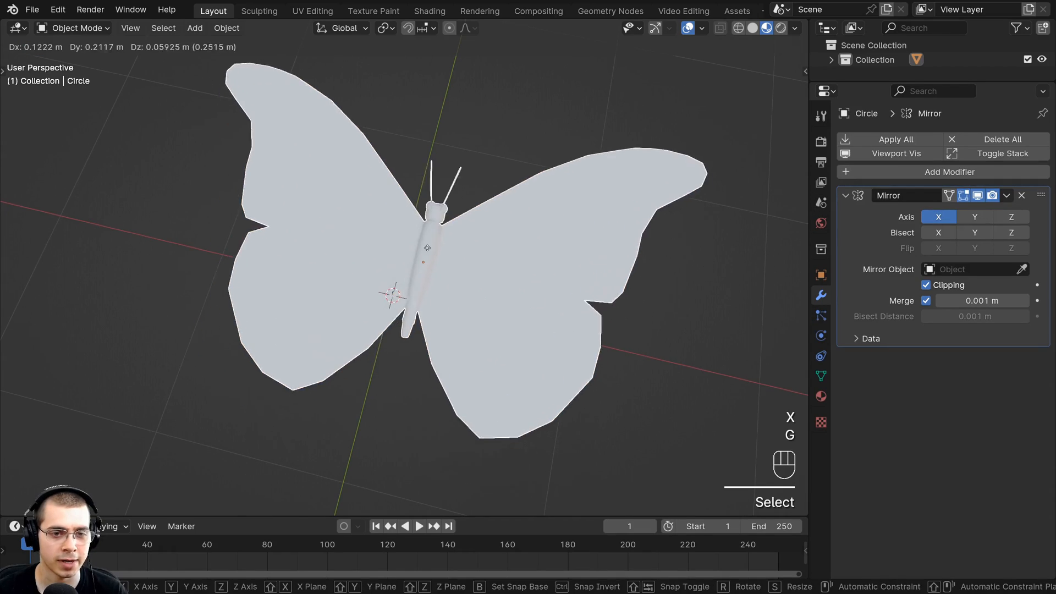
{"action": "left_click", "coordinate": [437, 12]}
{"action": "left_click", "coordinate": [725, 30]}
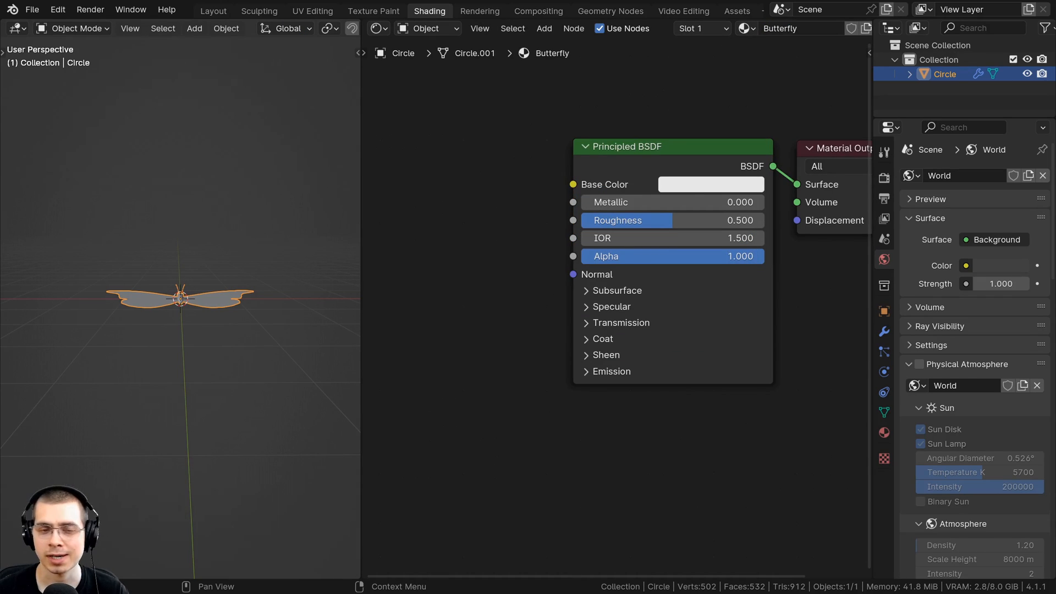
{"action": "left_click_drag", "start_coordinate": [560, 201], "coordinate": [476, 200]}
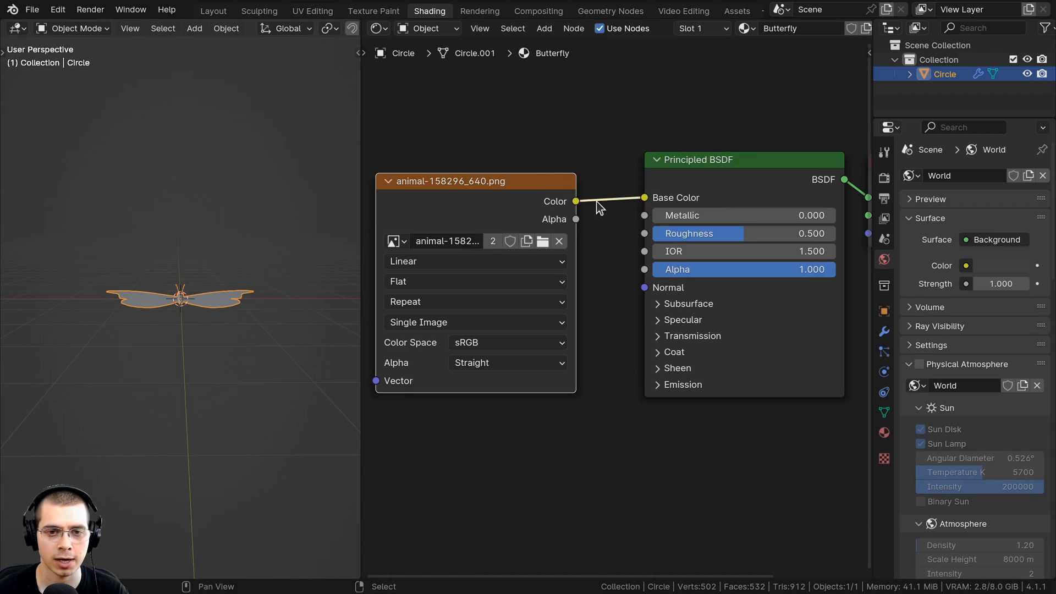
Select the whole butterfly mesh in Edit Mode and unwrap it with Project from View in the top view
{"action": "middle_click_drag", "start_coordinate": [243, 246], "coordinate": [249, 329]}
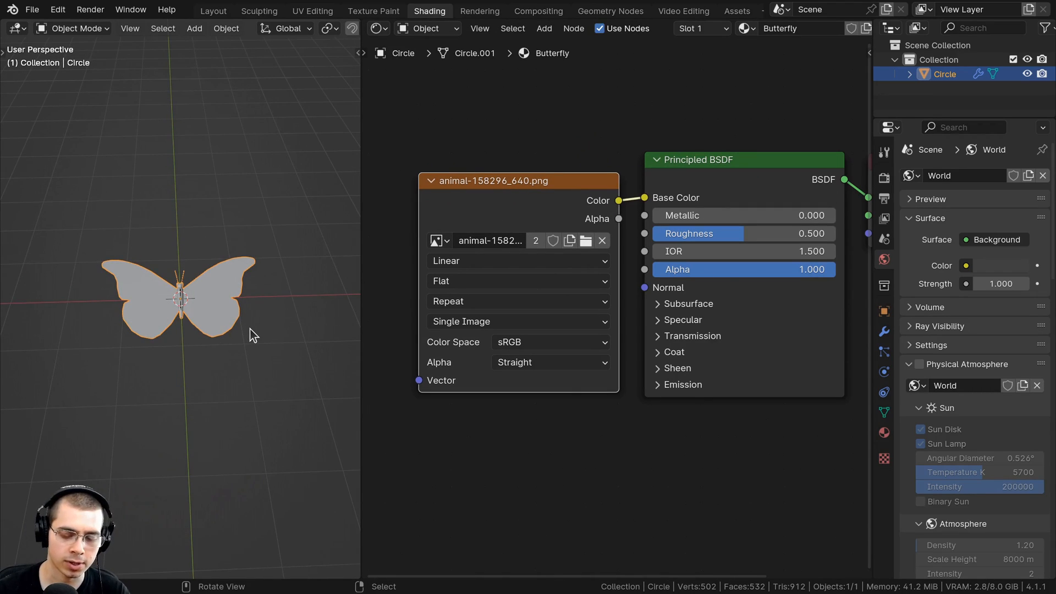
{"action": "key", "text": "KP_7"}
{"action": "scroll", "coordinate": [250, 329], "scroll_direction": "up", "scroll_amount": 6}
{"action": "key", "text": "Tab"}
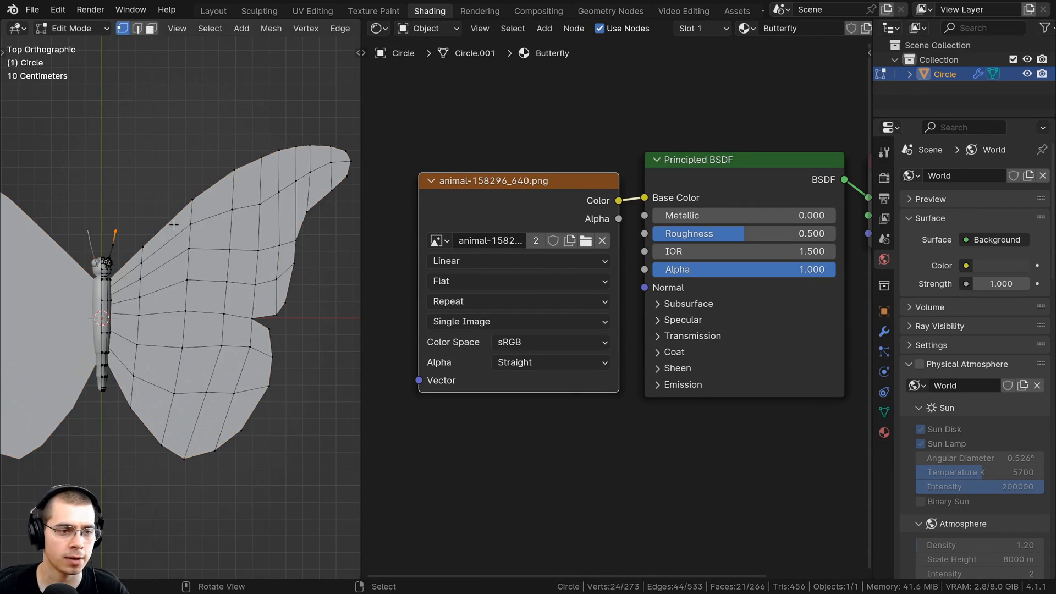
{"action": "key", "text": "a"}
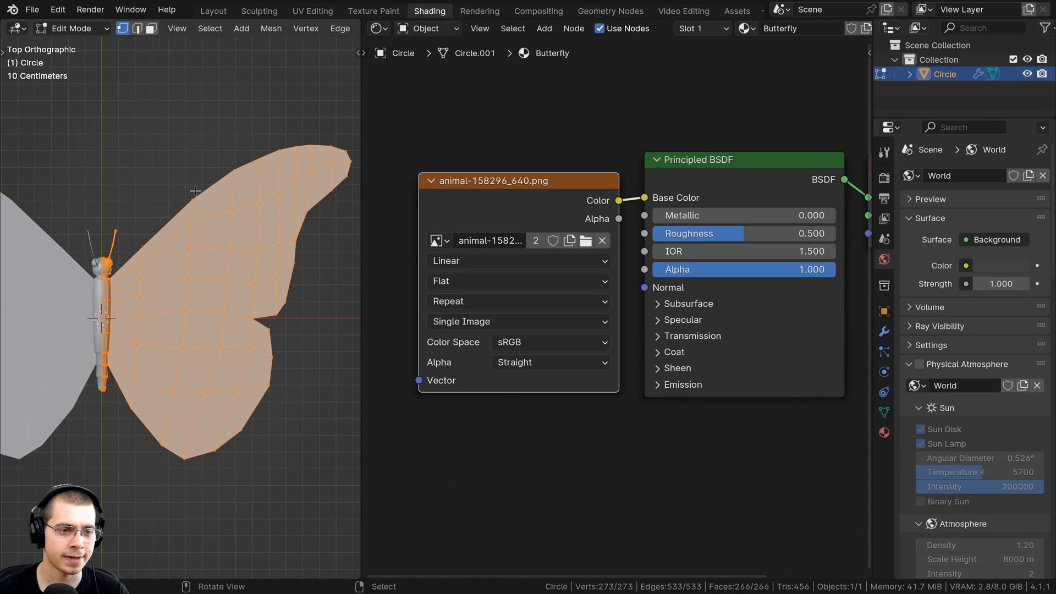
{"action": "key", "text": "u"}
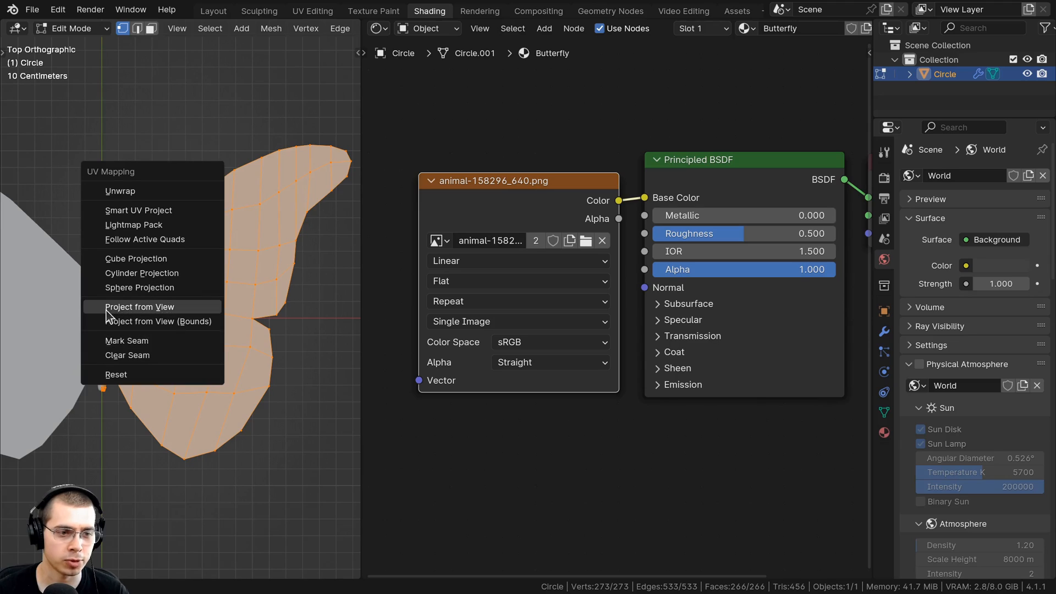
{"action": "left_click", "coordinate": [154, 306]}
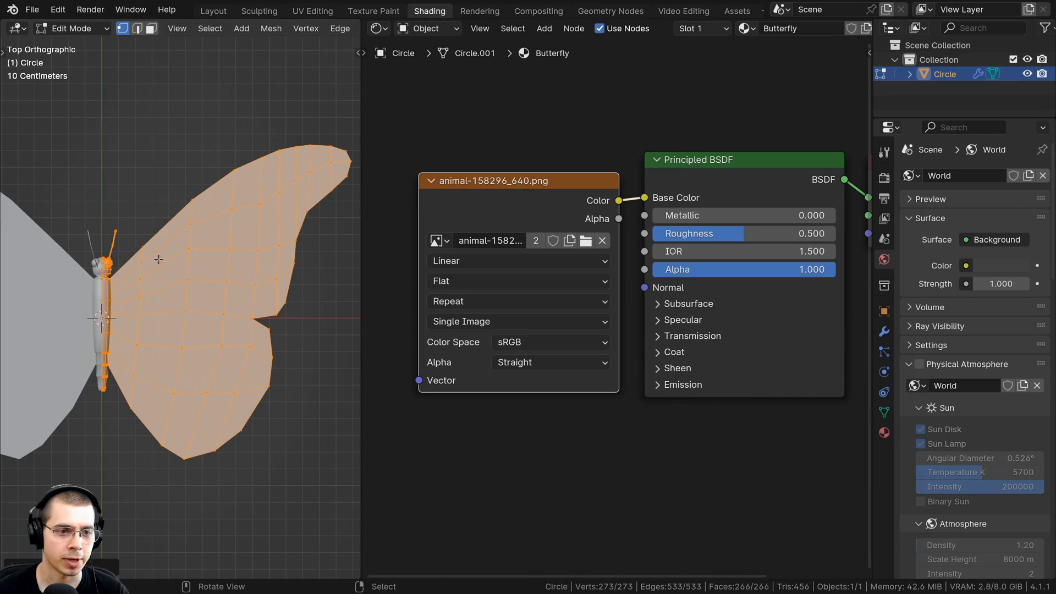
Show the model in Material Preview and check how the texture sits on the wing
{"action": "key", "text": "z"}
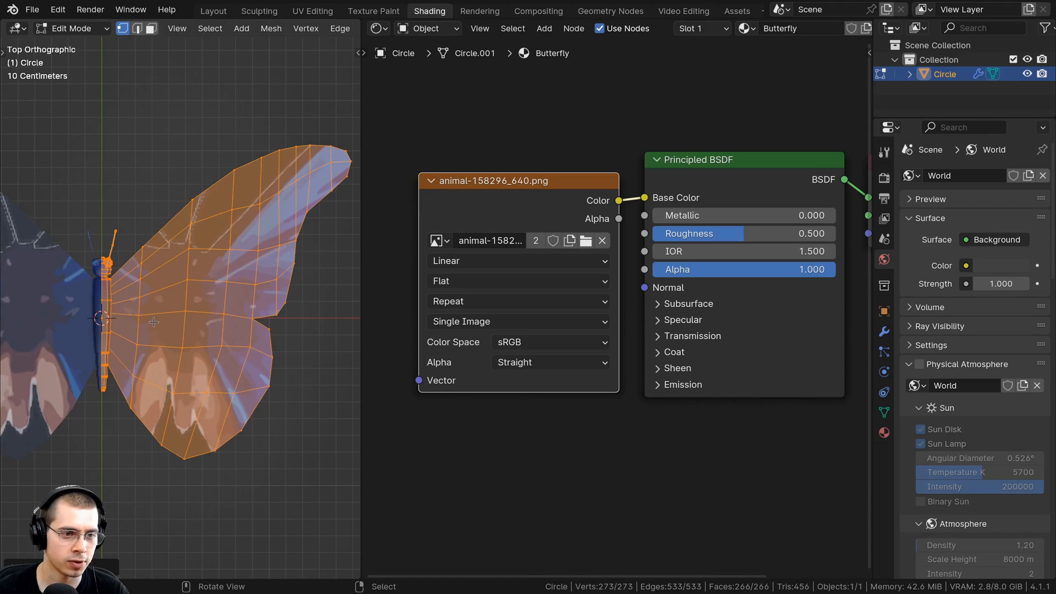
{"action": "scroll", "coordinate": [234, 330], "scroll_direction": "up", "scroll_amount": 2}
{"action": "scroll", "coordinate": [238, 292], "scroll_direction": "up", "scroll_amount": 1}
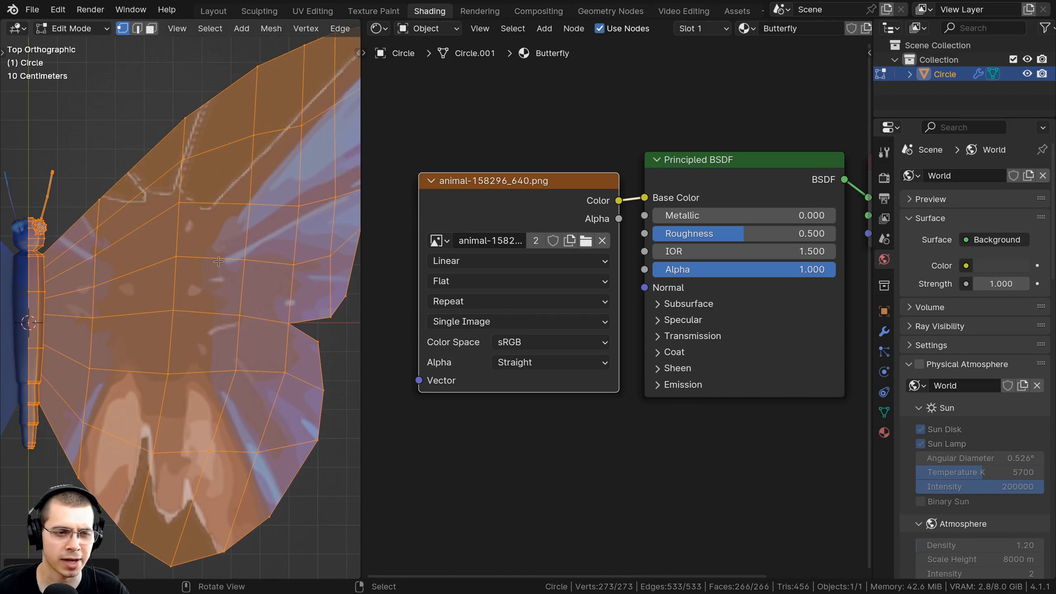
{"action": "scroll", "coordinate": [209, 300], "scroll_direction": "down", "scroll_amount": 2}
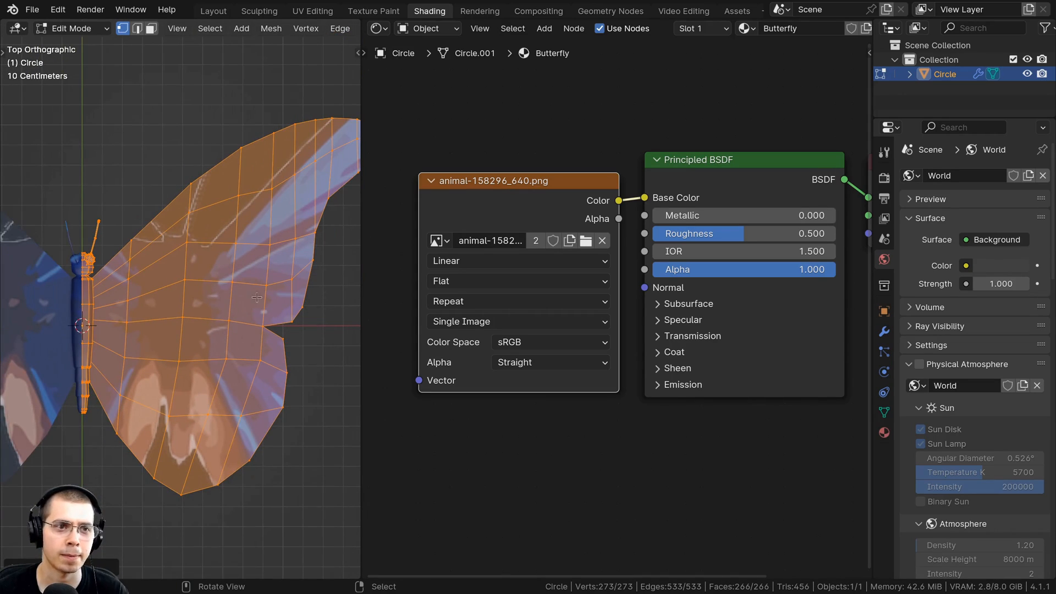
In the UV Editing workspace, select all UVs, then enlarge and move them over the right-hand wing in the image
{"action": "left_click", "coordinate": [313, 12]}
{"action": "scroll", "coordinate": [284, 261], "scroll_direction": "up", "scroll_amount": 5}
{"action": "key", "text": "a"}
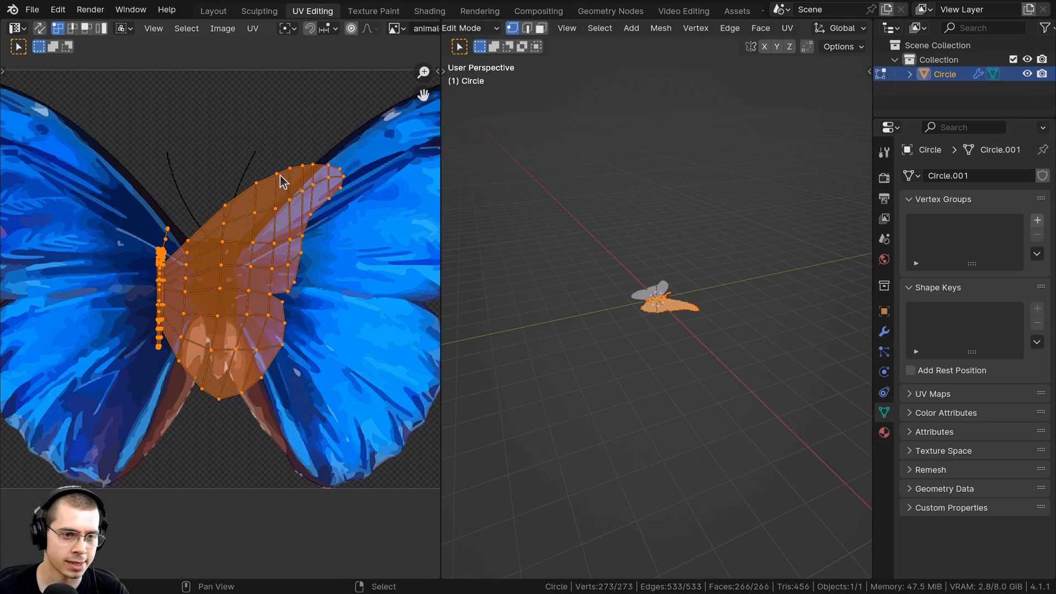
{"action": "scroll", "coordinate": [205, 313], "scroll_direction": "down", "scroll_amount": 1}
{"action": "key", "text": "s"}
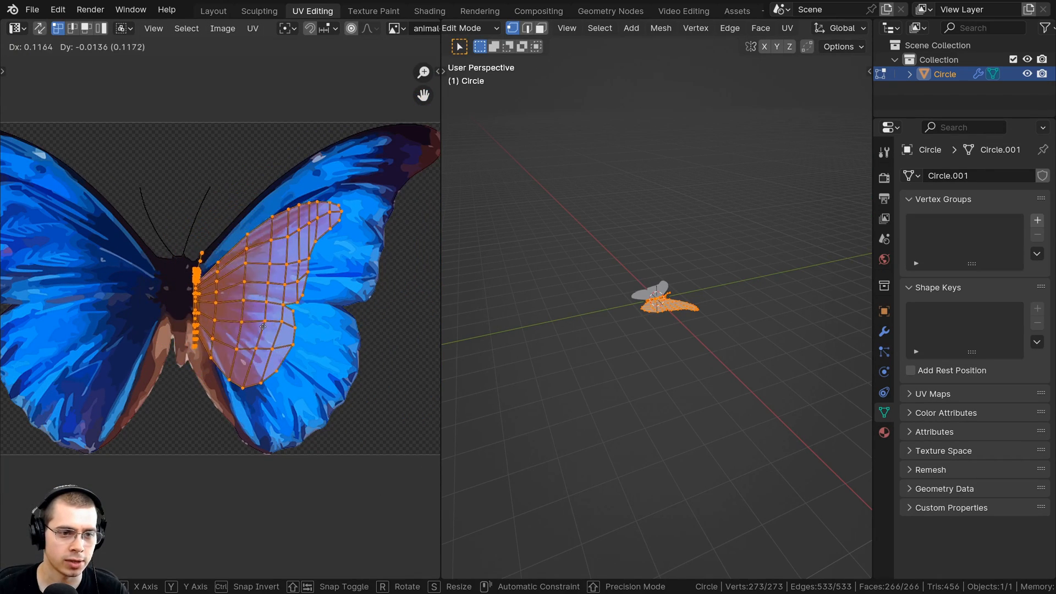
{"action": "left_click", "coordinate": [360, 353]}
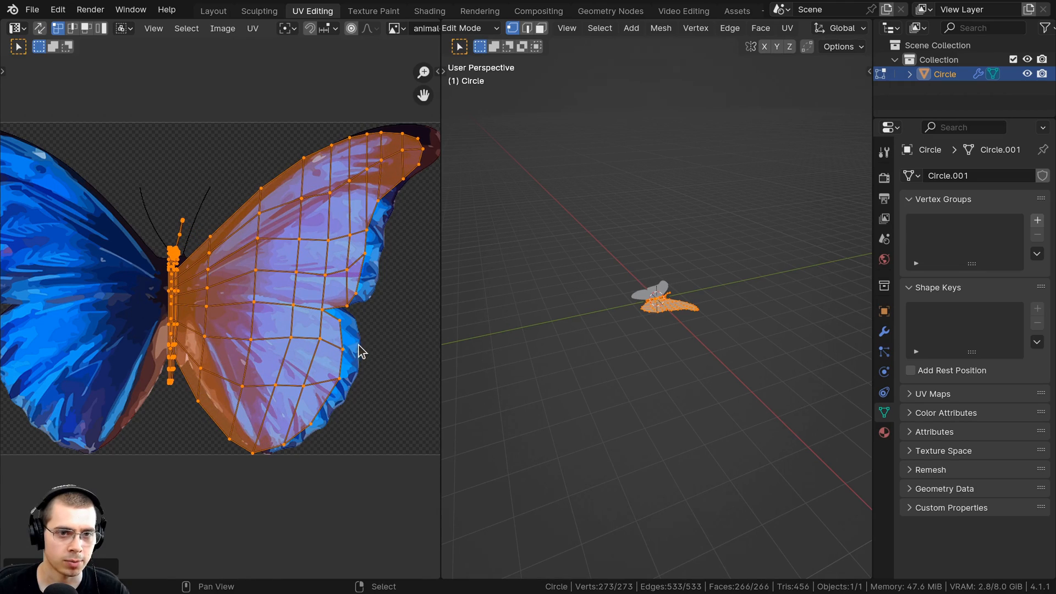
{"action": "key", "text": "g"}
{"action": "left_click", "coordinate": [378, 349]}
Fine-tune the scale and position of the whole UV layout to match the outline of the image's wing
{"action": "key", "text": "s"}
{"action": "left_click", "coordinate": [386, 348]}
{"action": "key", "text": "g"}
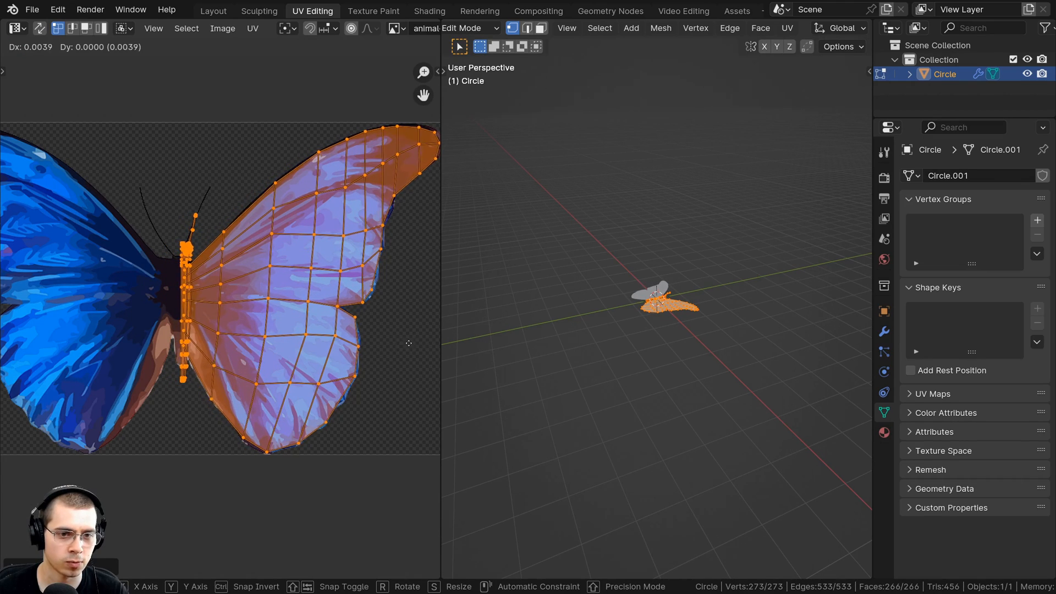
{"action": "left_click", "coordinate": [389, 346]}
{"action": "key", "text": "s"}
{"action": "left_click", "coordinate": [411, 339]}
{"action": "key", "text": "g"}
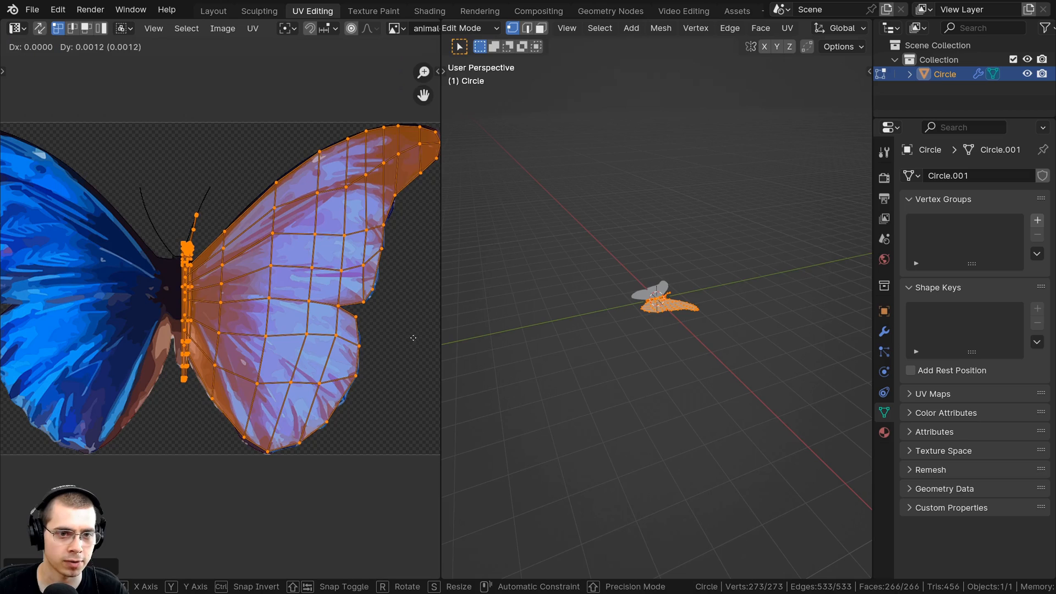
{"action": "left_click", "coordinate": [415, 335]}
Nudge stray UV vertices along the outer edges of the lower and upper wing inward onto the coloured image area
{"action": "scroll", "coordinate": [352, 242], "scroll_direction": "up", "scroll_amount": 8}
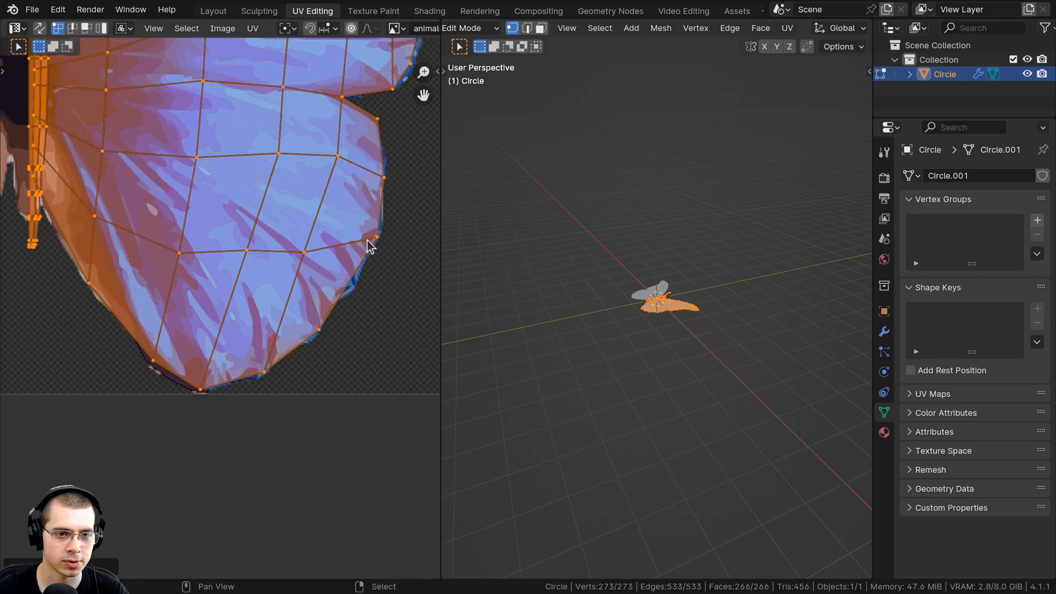
{"action": "left_click", "coordinate": [374, 240]}
{"action": "key", "text": "g"}
{"action": "left_click", "coordinate": [375, 245]}
{"action": "left_click", "coordinate": [384, 178]}
{"action": "left_click", "coordinate": [377, 120]}
{"action": "key", "text": "g"}
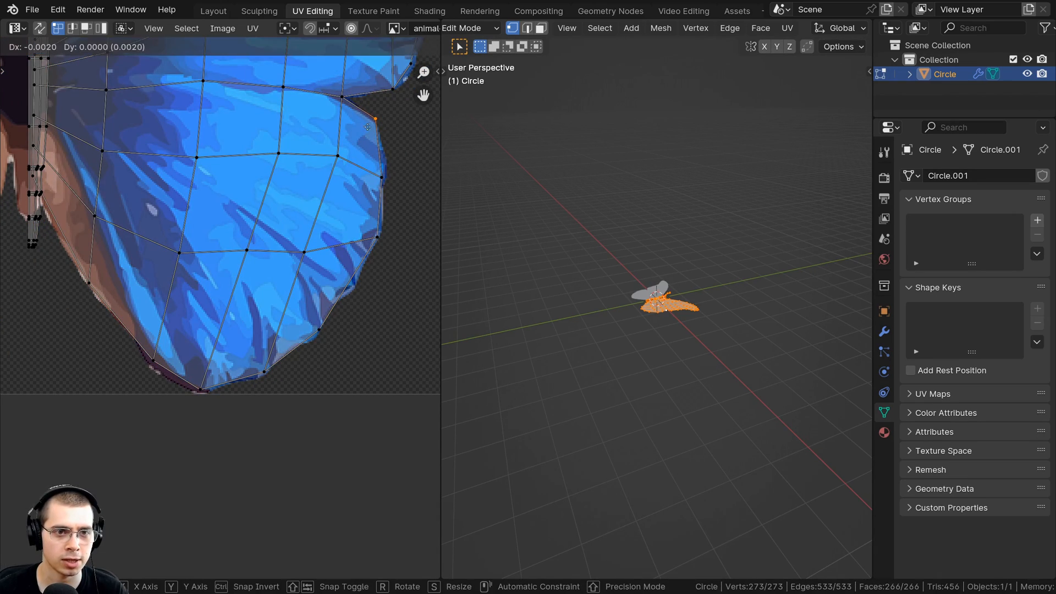
{"action": "left_click", "coordinate": [374, 121]}
{"action": "scroll", "coordinate": [375, 123], "scroll_direction": "down", "scroll_amount": 1}
{"action": "middle_click_drag", "start_coordinate": [374, 124], "coordinate": [327, 290]}
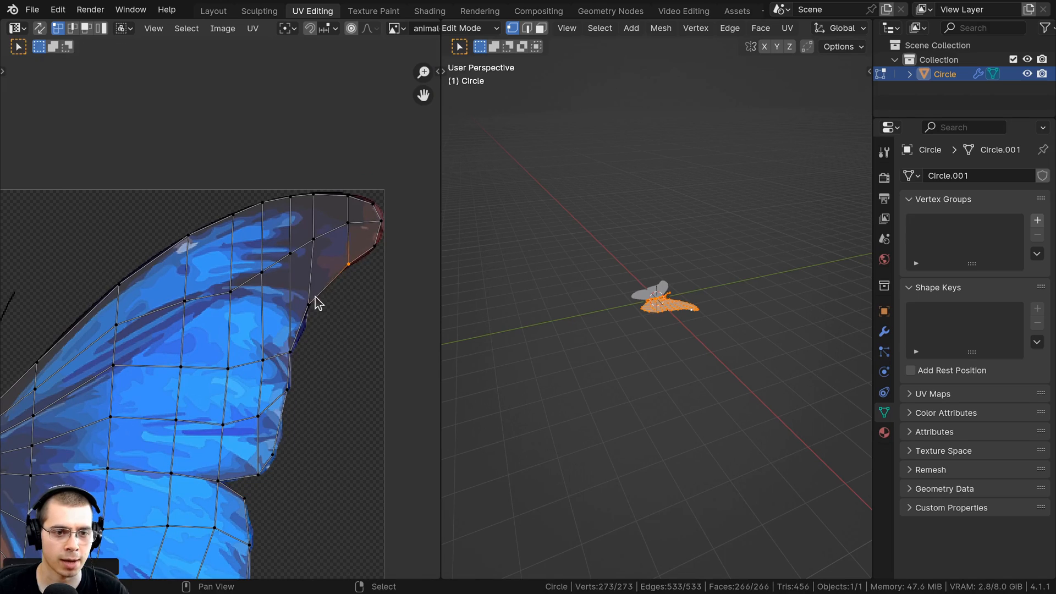
{"action": "scroll", "coordinate": [358, 309], "scroll_direction": "up", "scroll_amount": 2}
Select the UV islands of the body, head and antenna, scale them down and move them onto the image's dark body
{"action": "scroll", "coordinate": [157, 349], "scroll_direction": "down", "scroll_amount": 5}
{"action": "middle_click_drag", "start_coordinate": [158, 349], "coordinate": [315, 217]}
{"action": "scroll", "coordinate": [233, 319], "scroll_direction": "up", "scroll_amount": 5}
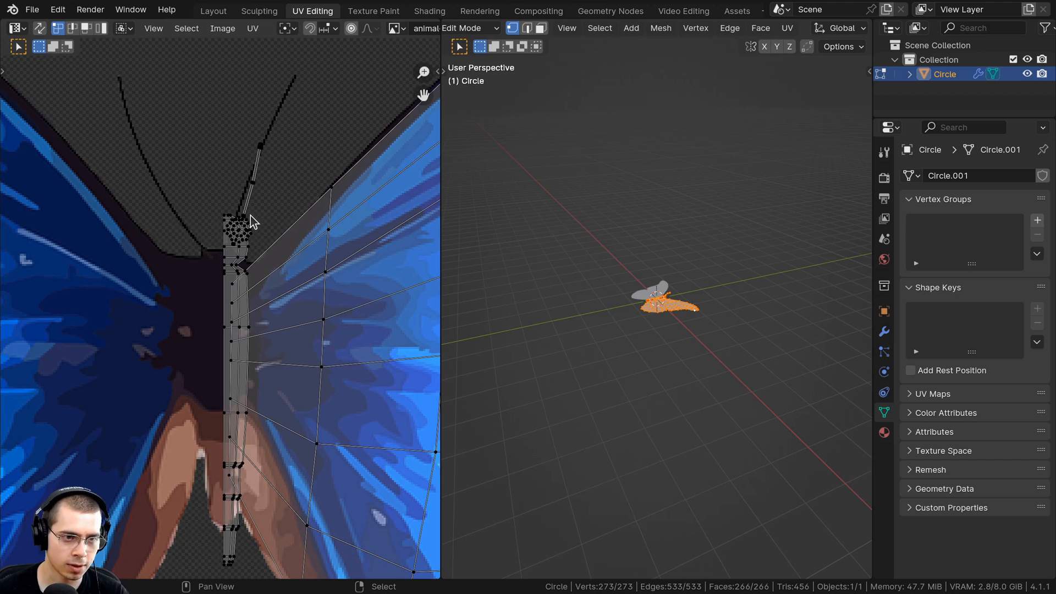
{"action": "key", "text": "l"}
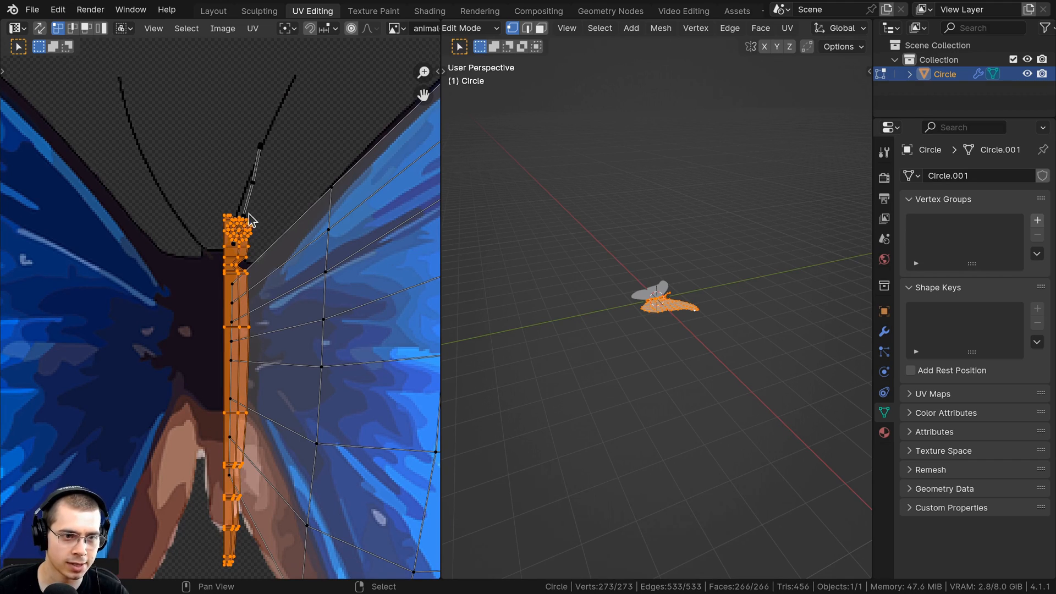
{"action": "middle_click_drag", "start_coordinate": [338, 225], "coordinate": [338, 220]}
{"action": "key", "text": "s"}
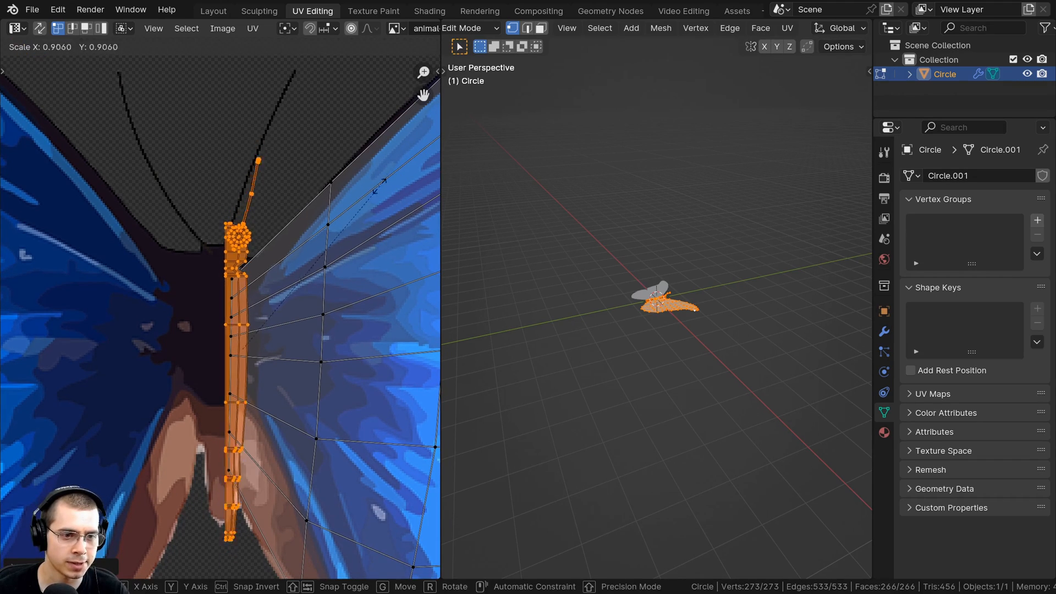
{"action": "left_click", "coordinate": [271, 341]}
{"action": "key", "text": "g"}
{"action": "left_click", "coordinate": [245, 294]}
Shrink the body, head and antenna UVs further and reposition them within the dark body area
{"action": "key", "text": "s"}
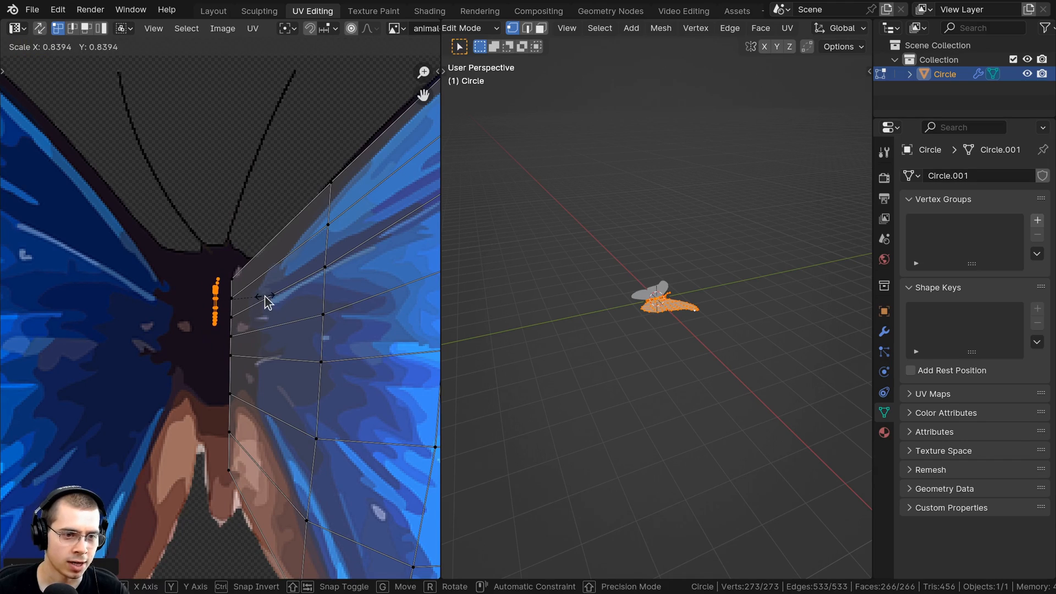
{"action": "left_click", "coordinate": [265, 300]}
{"action": "key", "text": "g"}
{"action": "left_click", "coordinate": [229, 266]}
Return to Object Mode and inspect the textured wings, body and head in Material Preview
{"action": "scroll", "coordinate": [660, 297], "scroll_direction": "up", "scroll_amount": 8}
{"action": "key", "text": "Tab"}
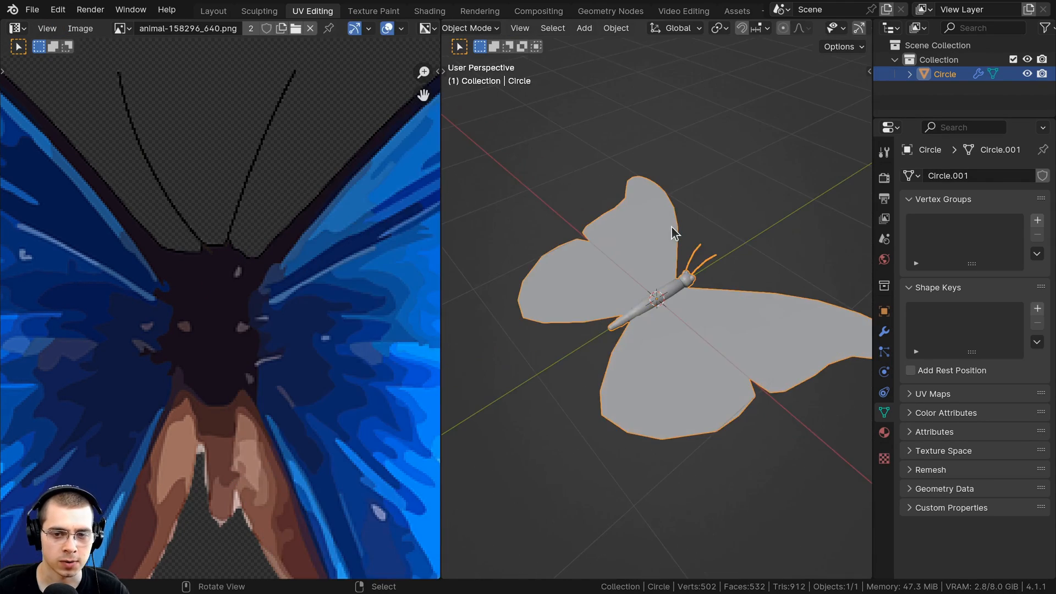
{"action": "middle_click_drag", "start_coordinate": [672, 227], "coordinate": [646, 170]}
{"action": "key", "text": "z"}
{"action": "left_click", "coordinate": [635, 299]}
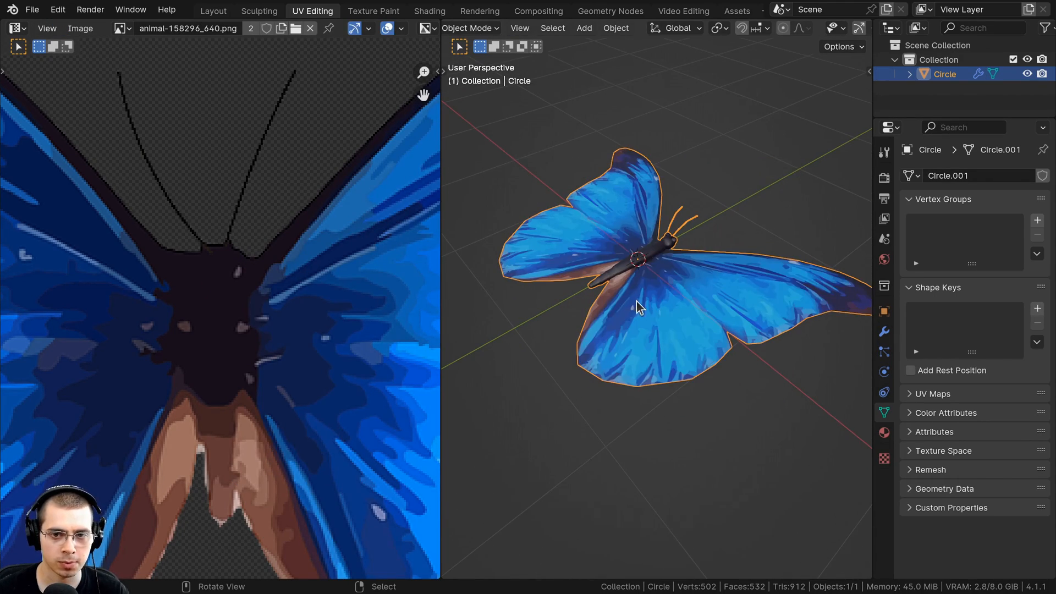
{"action": "scroll", "coordinate": [649, 311], "scroll_direction": "up", "scroll_amount": 5}
{"action": "mouse_move", "coordinate": [660, 319]}
{"action": "middle_mouse_down"}
{"action": "mouse_move", "coordinate": [710, 316]}
{"action": "mouse_move", "coordinate": [731, 261]}
{"action": "mouse_move", "coordinate": [639, 315]}
{"action": "mouse_move", "coordinate": [633, 272]}
{"action": "middle_mouse_up"}
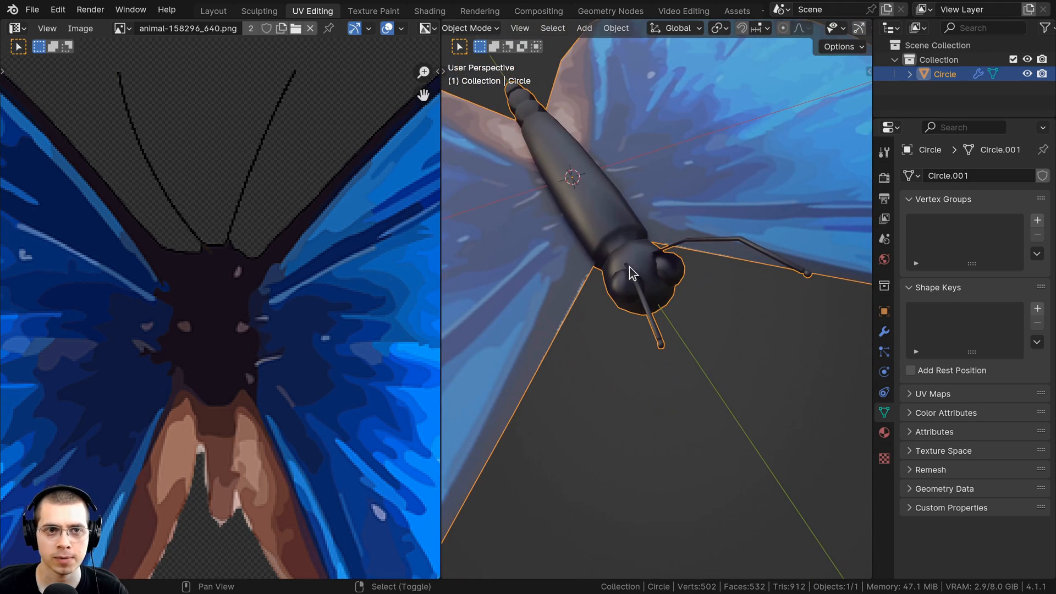
Back in the Shading workspace, add a second material slot to the butterfly with a new material named Eyes
{"action": "left_click", "coordinate": [424, 11]}
{"action": "middle_click_drag", "start_coordinate": [133, 240], "coordinate": [216, 303]}
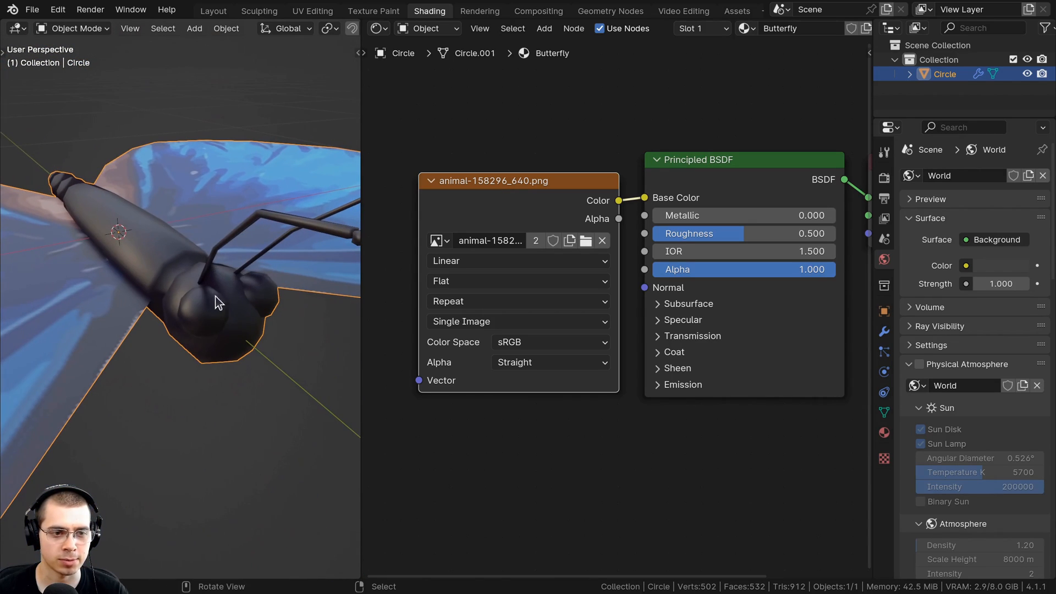
{"action": "left_click", "coordinate": [884, 432]}
{"action": "left_click_drag", "start_coordinate": [871, 183], "coordinate": [796, 278]}
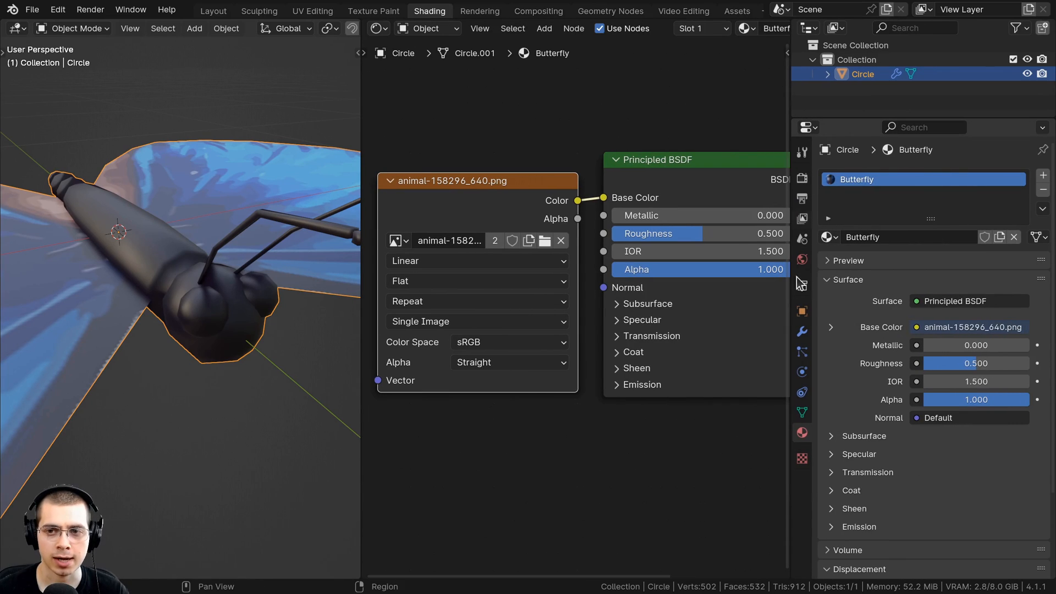
{"action": "left_click", "coordinate": [1044, 175]}
{"action": "left_click", "coordinate": [858, 261]}
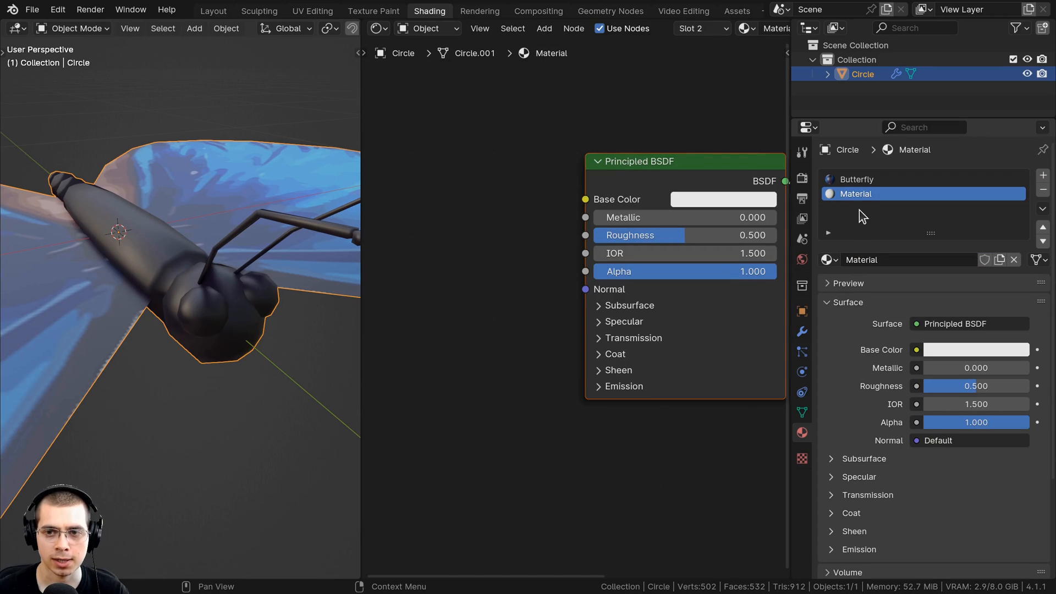
{"action": "double_click", "coordinate": [858, 195]}
{"action": "type", "text": "Eyes"}
{"action": "key", "text": "Return"}
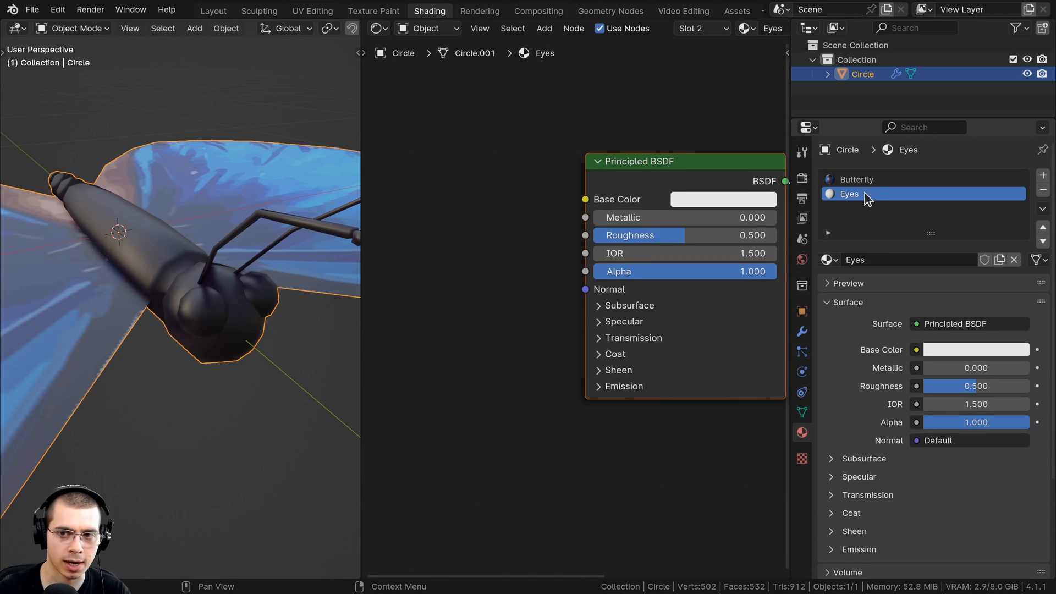
In Edit Mode, select only the linked eye sphere, assign the Eyes material to it and return to Object Mode
{"action": "middle_click_drag", "start_coordinate": [184, 240], "coordinate": [145, 274]}
{"action": "key", "text": "Tab"}
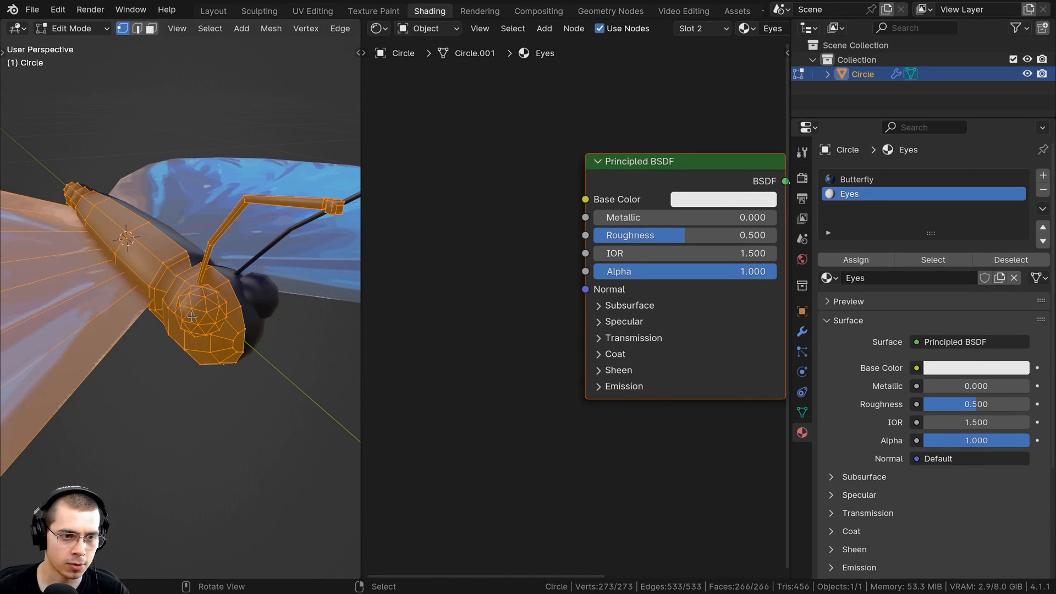
{"action": "key", "text": "alt+a"}
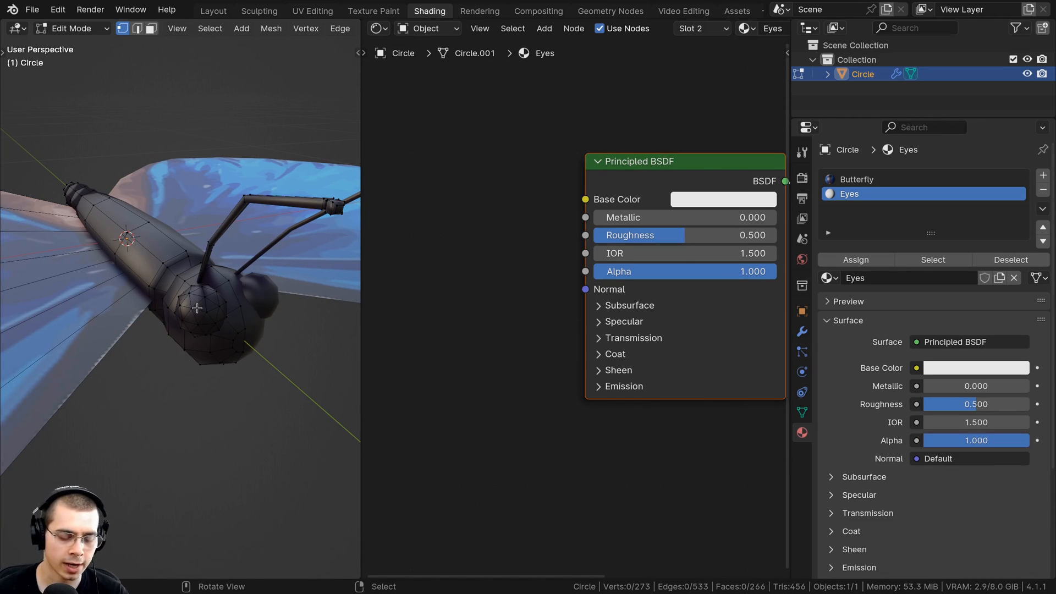
{"action": "key", "text": "l"}
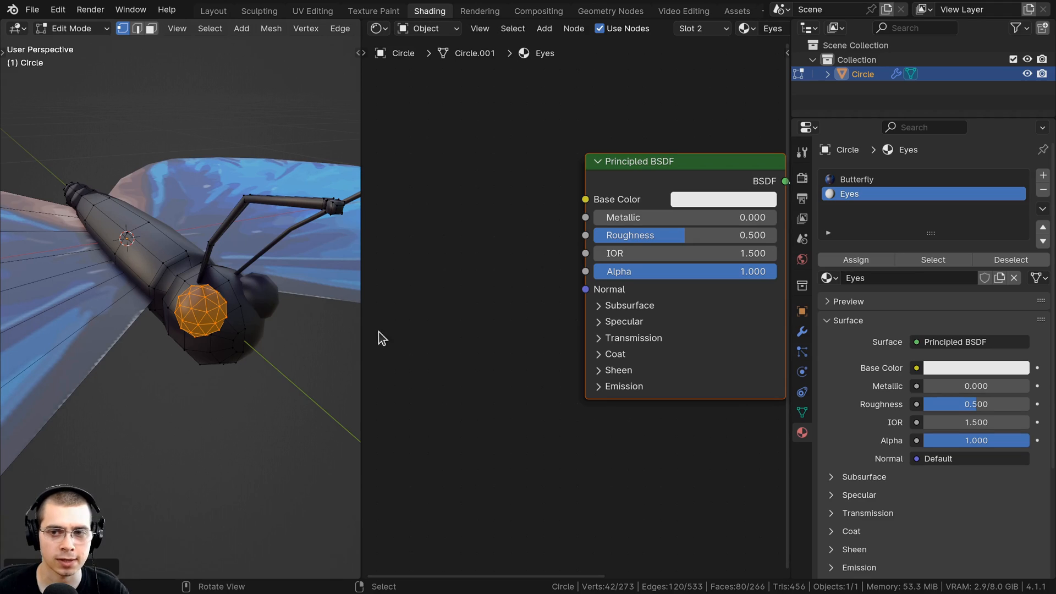
{"action": "middle_click_drag", "start_coordinate": [694, 304], "coordinate": [639, 296]}
{"action": "left_click", "coordinate": [852, 260]}
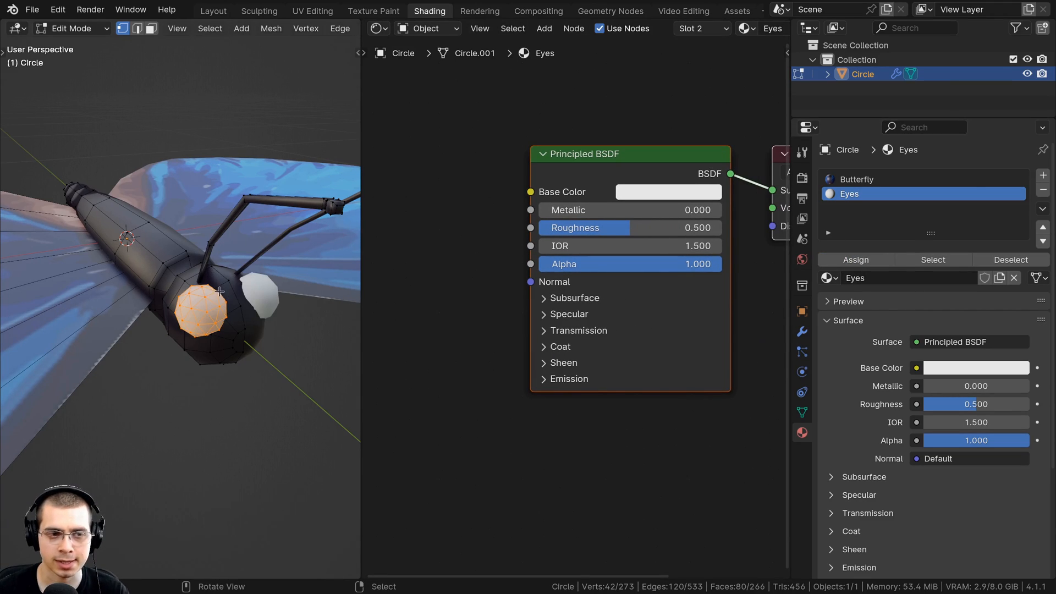
{"action": "key", "text": "Tab"}
Make the Eyes material's Base Color pure black and edit its Roughness value
{"action": "middle_click_drag", "start_coordinate": [137, 259], "coordinate": [248, 286]}
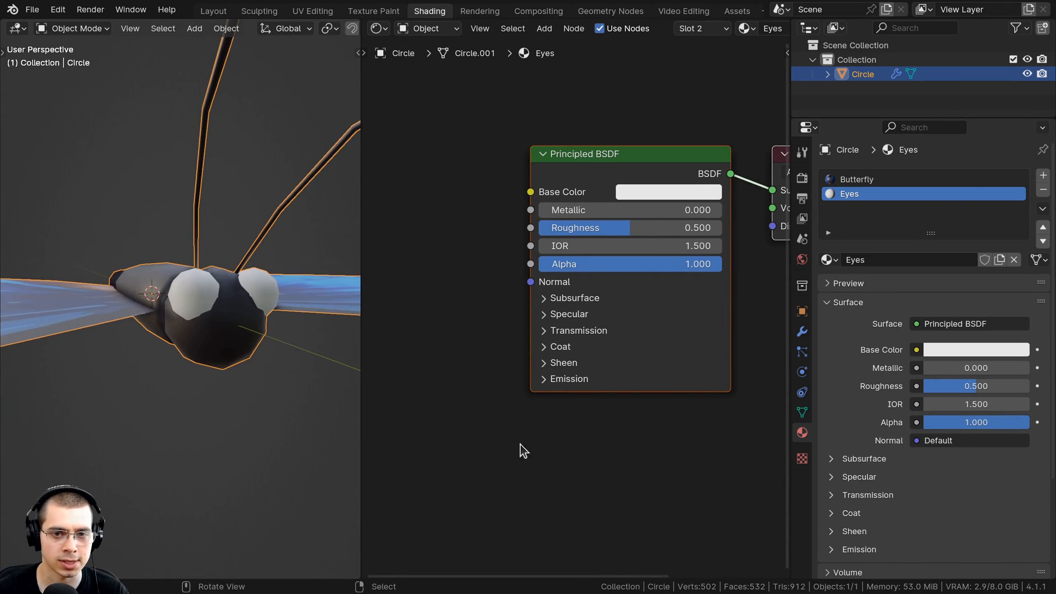
{"action": "left_click", "coordinate": [670, 194]}
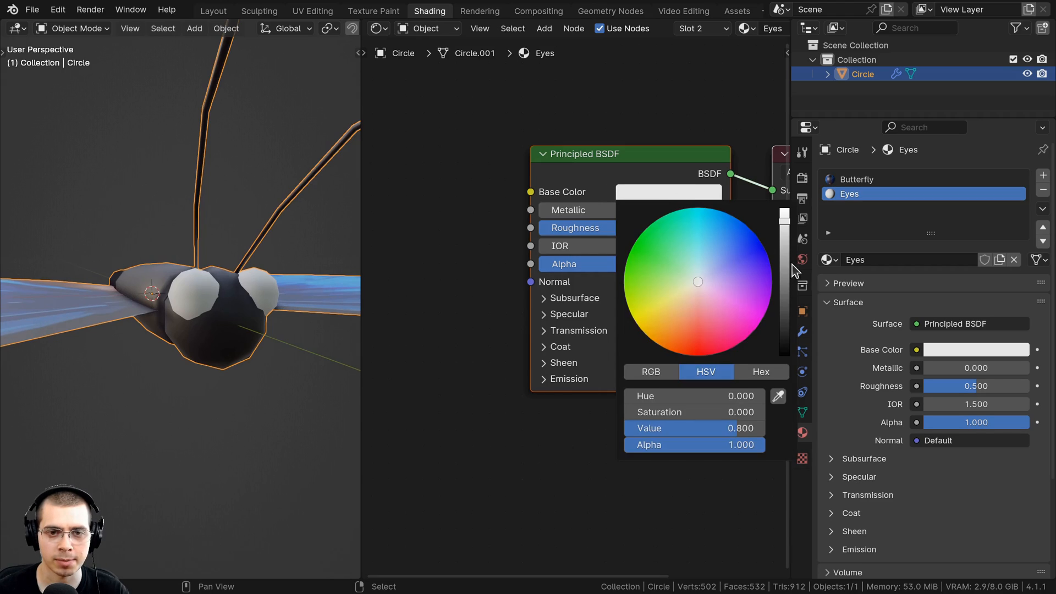
{"action": "left_click_drag", "start_coordinate": [785, 242], "coordinate": [784, 356]}
{"action": "double_click", "coordinate": [607, 227]}
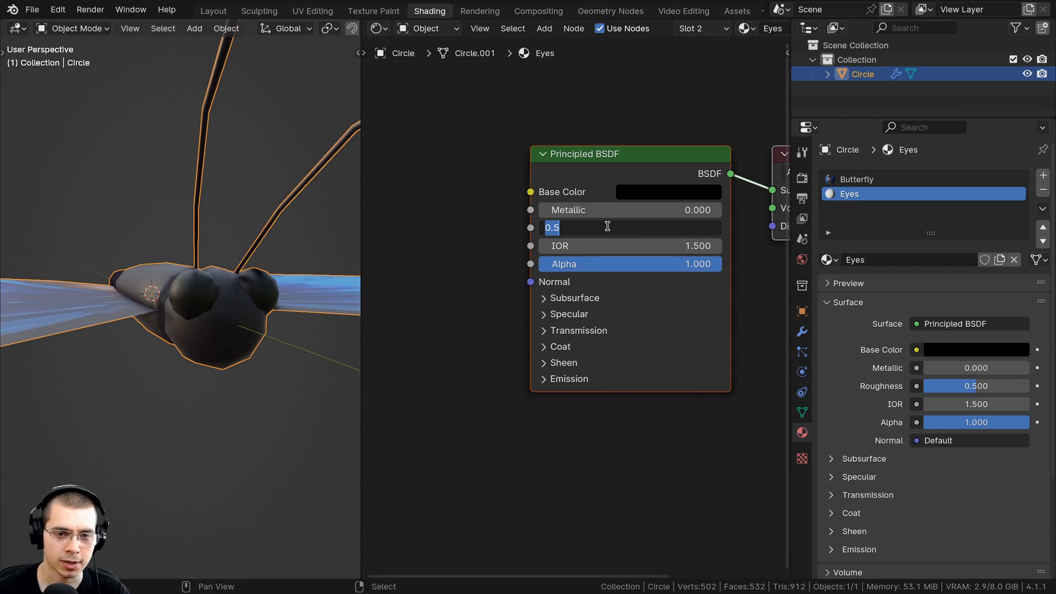
{"action": "key", "text": "Return"}
Inspect the textured butterfly from several angles and distances, checking its wings, body and eyes
{"action": "middle_click_drag", "start_coordinate": [237, 264], "coordinate": [226, 305]}
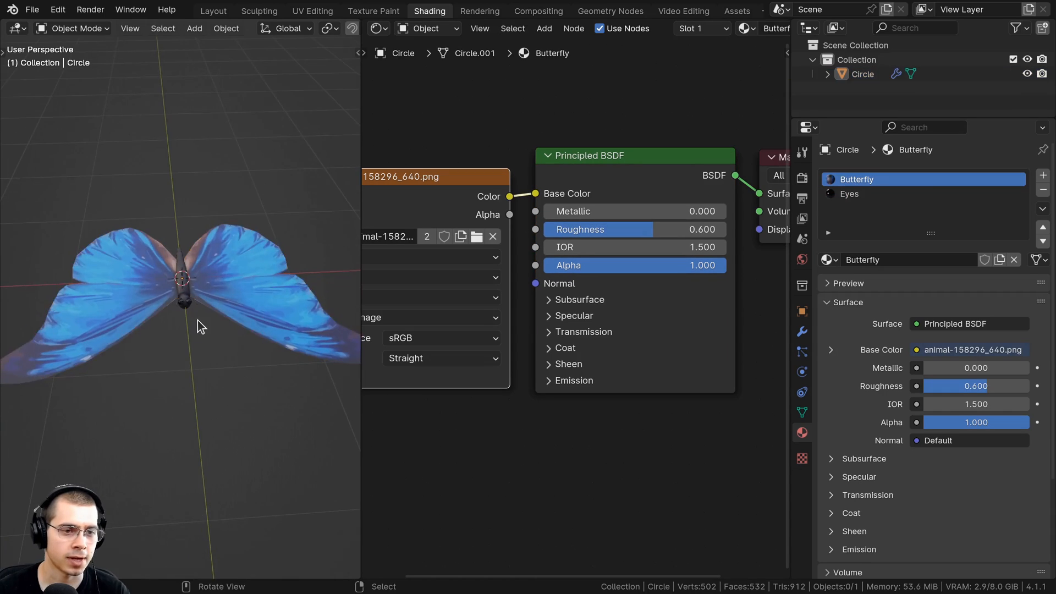
{"action": "middle_click_drag", "start_coordinate": [197, 320], "coordinate": [205, 418]}
{"action": "scroll", "coordinate": [228, 275], "scroll_direction": "up", "scroll_amount": 5}
{"action": "scroll", "coordinate": [137, 472], "scroll_direction": "down", "scroll_amount": 5}
{"action": "scroll", "coordinate": [205, 418], "scroll_direction": "down", "scroll_amount": 5}
{"action": "middle_click_drag", "start_coordinate": [154, 268], "coordinate": [169, 359]}
{"action": "scroll", "coordinate": [170, 299], "scroll_direction": "up", "scroll_amount": 5}
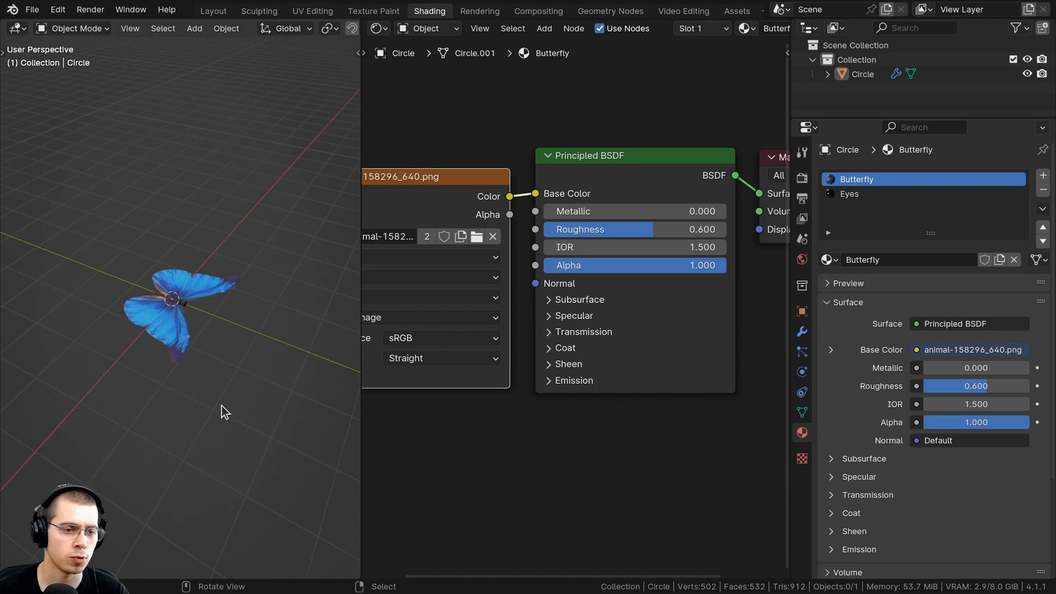
{"action": "scroll", "coordinate": [222, 405], "scroll_direction": "up", "scroll_amount": 5}
{"action": "middle_click_drag", "start_coordinate": [222, 406], "coordinate": [210, 314]}
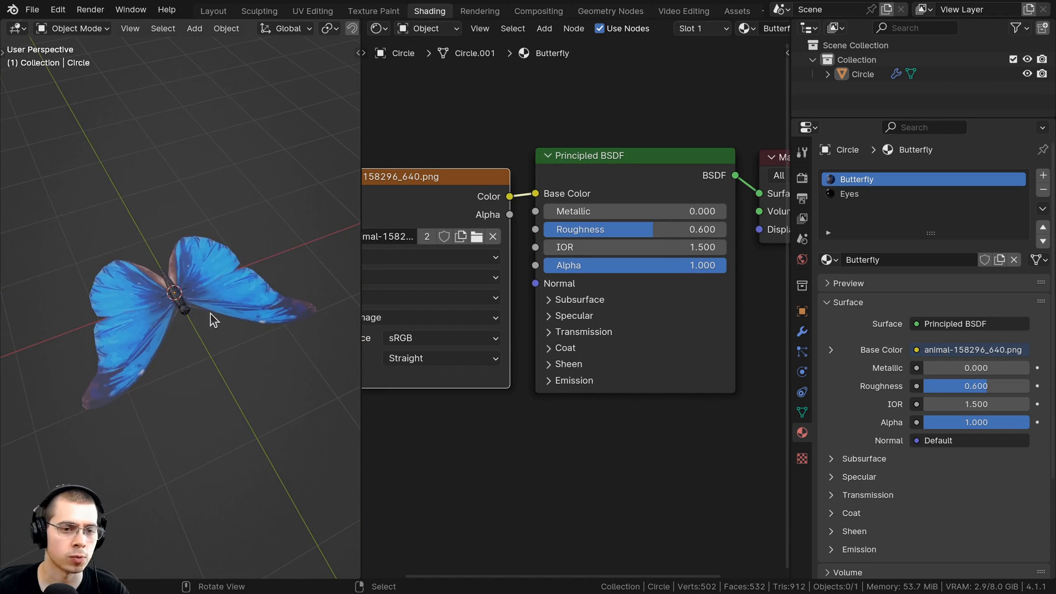
{"action": "middle_click_drag", "start_coordinate": [413, 285], "coordinate": [415, 294]}
Switch to the Layout workspace and frame the whole butterfly from above
{"action": "left_click", "coordinate": [215, 17]}
{"action": "scroll", "coordinate": [429, 311], "scroll_direction": "down", "scroll_amount": 4}
{"action": "scroll", "coordinate": [416, 294], "scroll_direction": "up", "scroll_amount": 3}
{"action": "middle_click_drag", "start_coordinate": [608, 356], "coordinate": [643, 373]}
{"action": "middle_click_drag", "start_coordinate": [642, 373], "coordinate": [653, 380], "text": "shift"}
{"action": "middle_click_drag", "start_coordinate": [459, 344], "coordinate": [439, 365]}
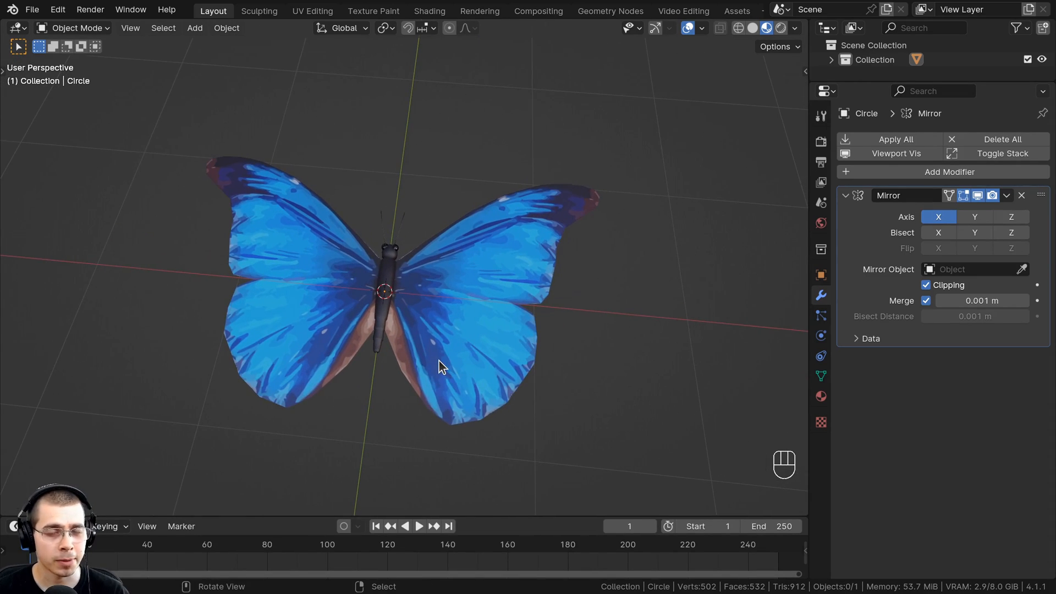
{"action": "scroll", "coordinate": [460, 303], "scroll_direction": "up", "scroll_amount": 2}
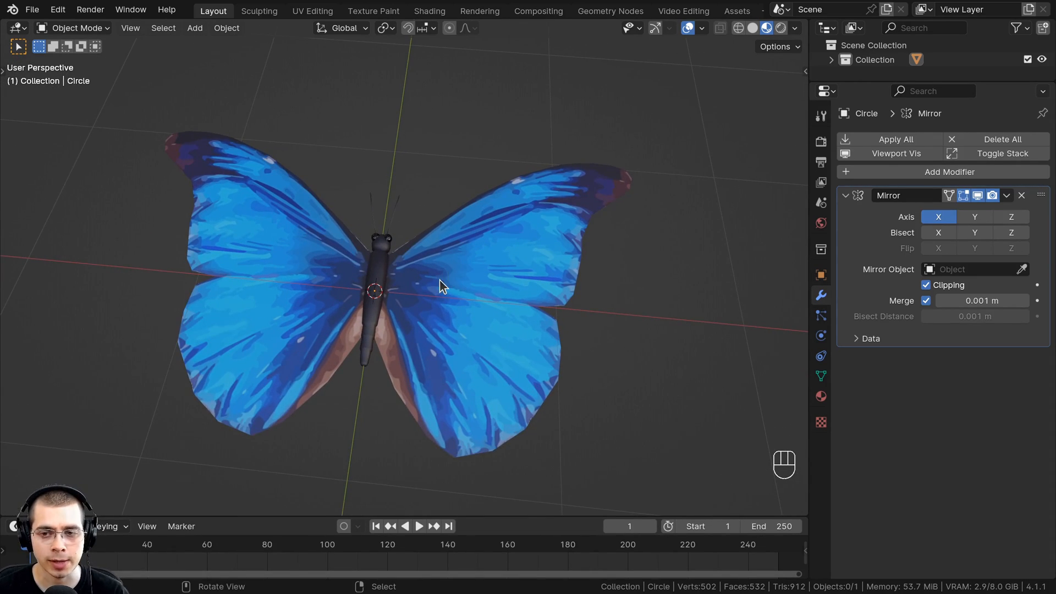
Select the butterfly and add the initial Basis shape key to its mesh data
{"action": "left_click", "coordinate": [444, 284]}
{"action": "key", "text": "g"}
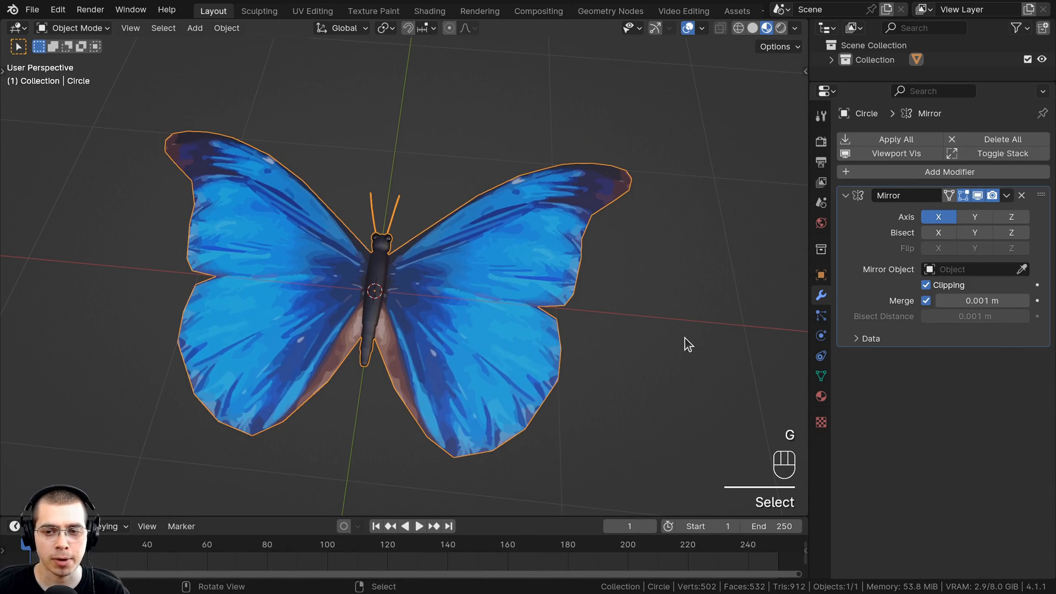
{"action": "left_click", "coordinate": [815, 375]}
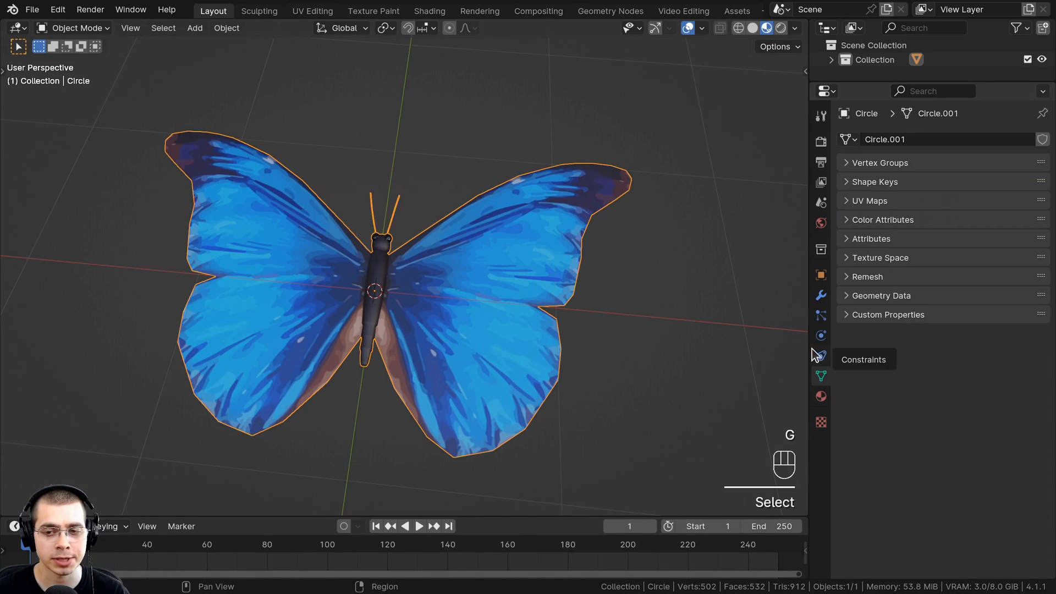
{"action": "left_click_drag", "start_coordinate": [808, 344], "coordinate": [776, 330]}
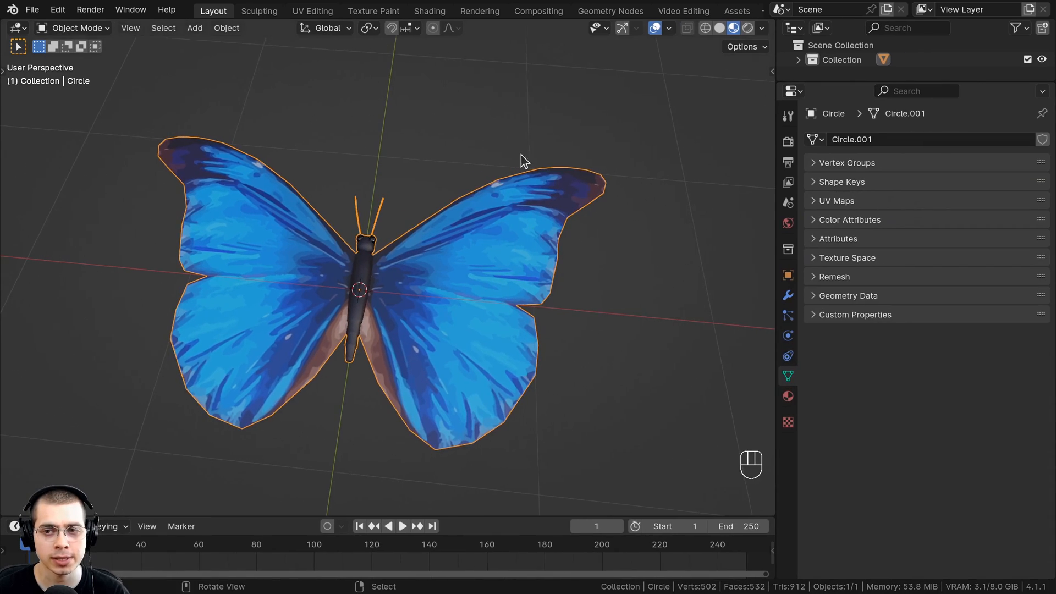
{"action": "left_click", "coordinate": [813, 182]}
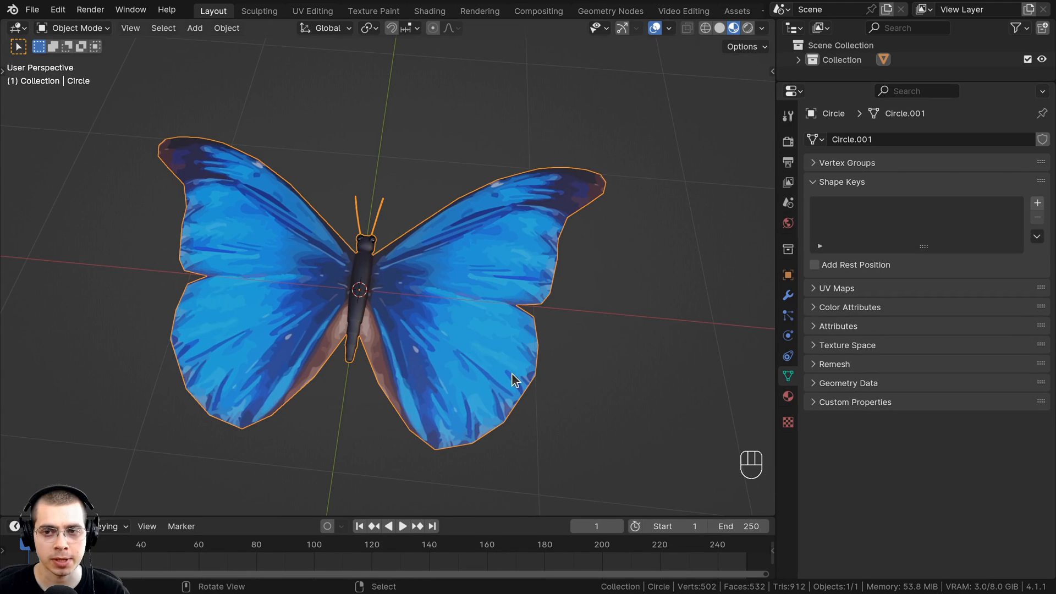
{"action": "left_click", "coordinate": [1038, 204]}
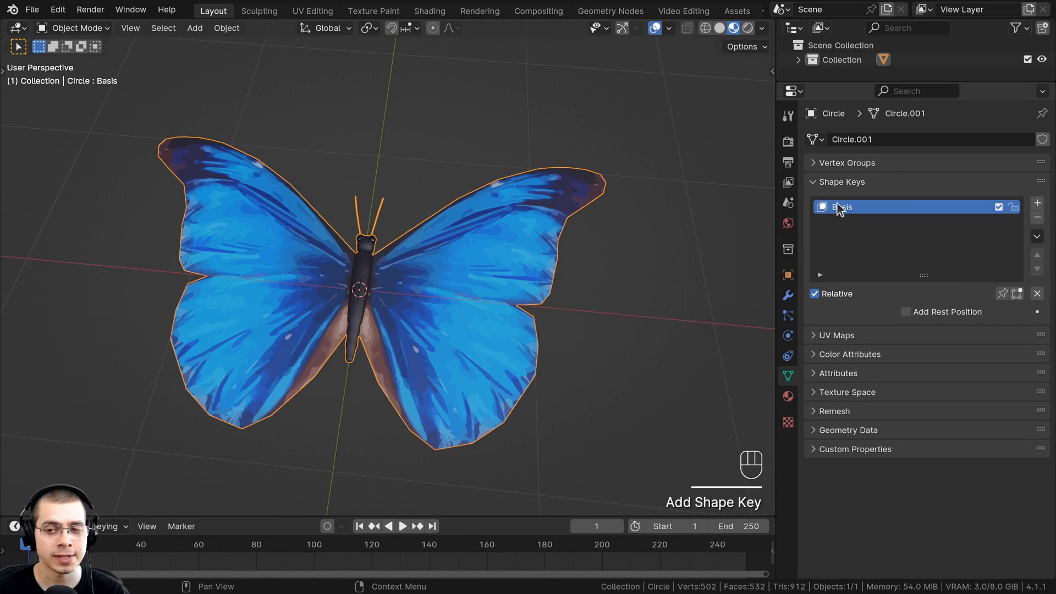
Reset the 3D cursor to the world origin at the centre of the butterfly's body
{"action": "middle_click_drag", "start_coordinate": [487, 352], "coordinate": [490, 382]}
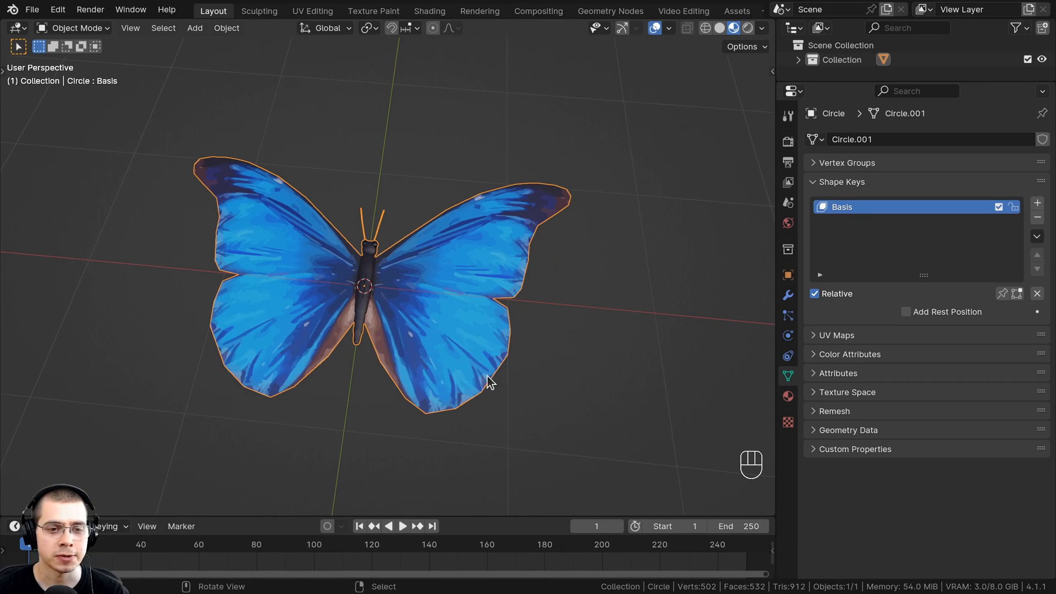
{"action": "middle_click_drag", "start_coordinate": [417, 219], "coordinate": [386, 252]}
{"action": "scroll", "coordinate": [434, 214], "scroll_direction": "up", "scroll_amount": 2}
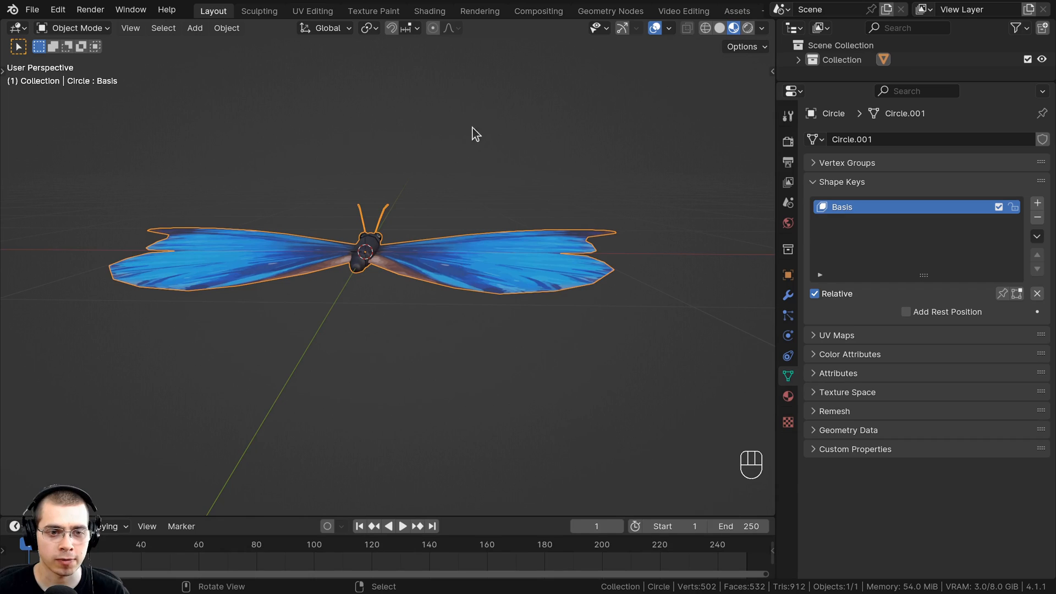
{"action": "key", "text": "shift+c"}
{"action": "key", "text": "shift+c"}
{"action": "middle_click_drag", "start_coordinate": [454, 170], "coordinate": [510, 243]}
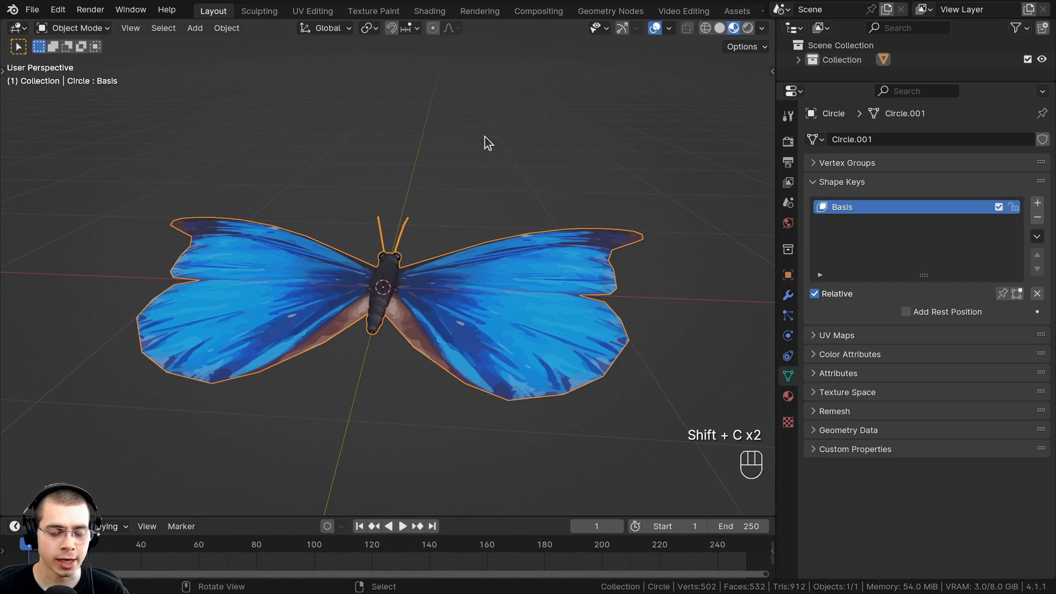
{"action": "key", "text": "shift+c"}
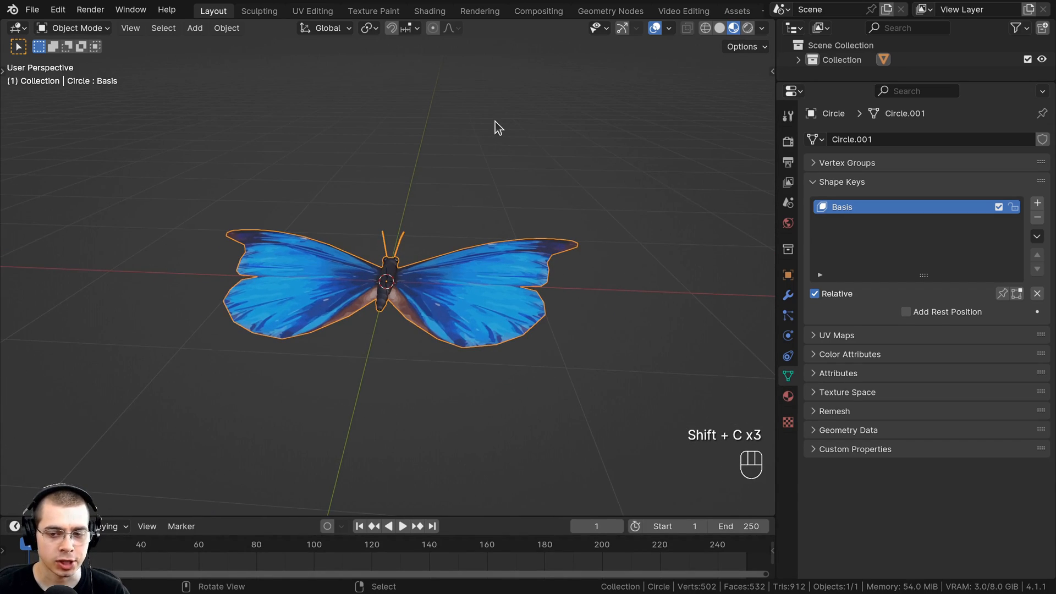
{"action": "key", "text": "shift+c"}
{"action": "key", "text": "shift+c"}
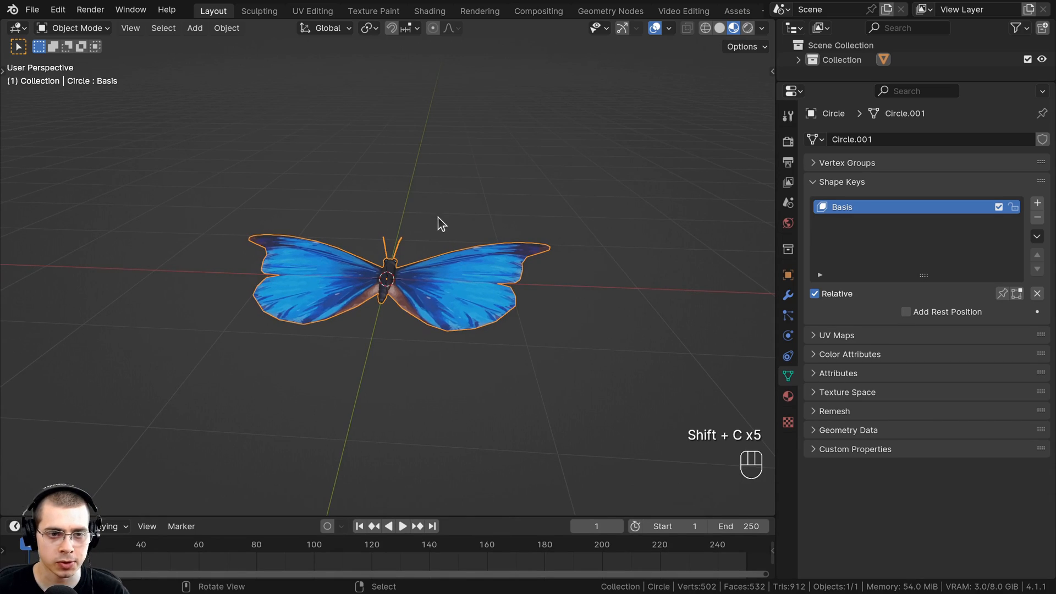
Enter Edit Mode on the butterfly and set the transform pivot point to 3D Cursor
{"action": "middle_click_drag", "start_coordinate": [436, 224], "coordinate": [467, 212]}
{"action": "key", "text": "Tab"}
{"action": "middle_click_drag", "start_coordinate": [442, 280], "coordinate": [397, 75]}
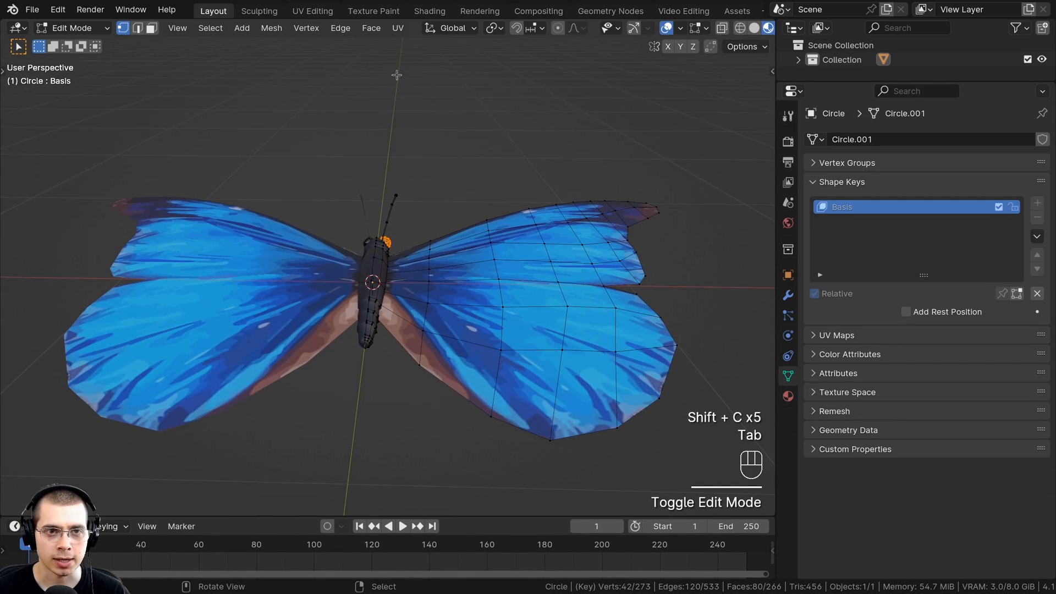
{"action": "left_click", "coordinate": [493, 28]}
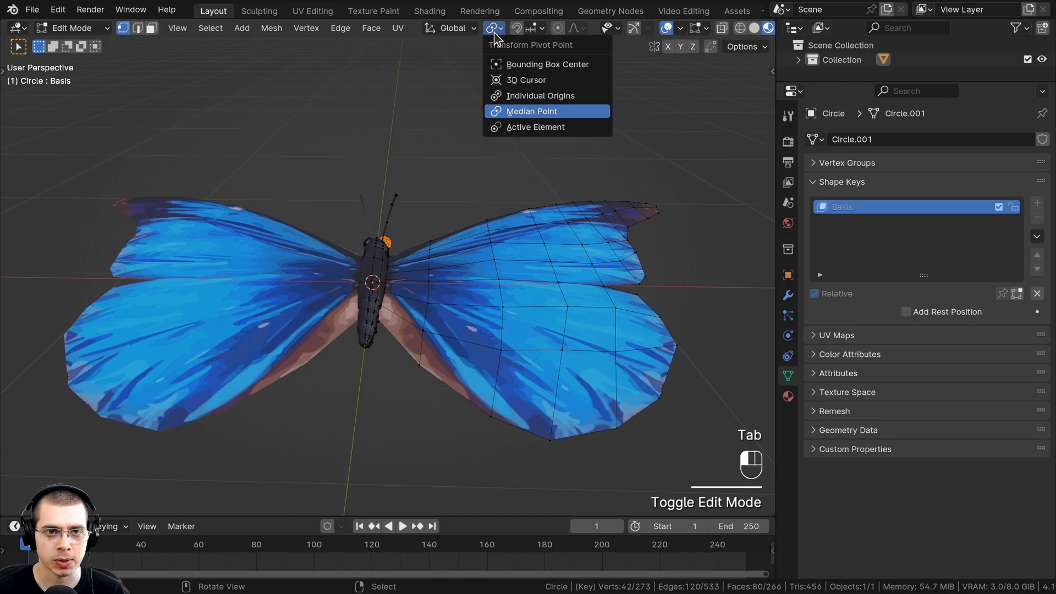
{"action": "left_click", "coordinate": [506, 80]}
Select only the linked geometry of the editable wing and show it in the front orthographic view
{"action": "middle_click_drag", "start_coordinate": [506, 255], "coordinate": [500, 349]}
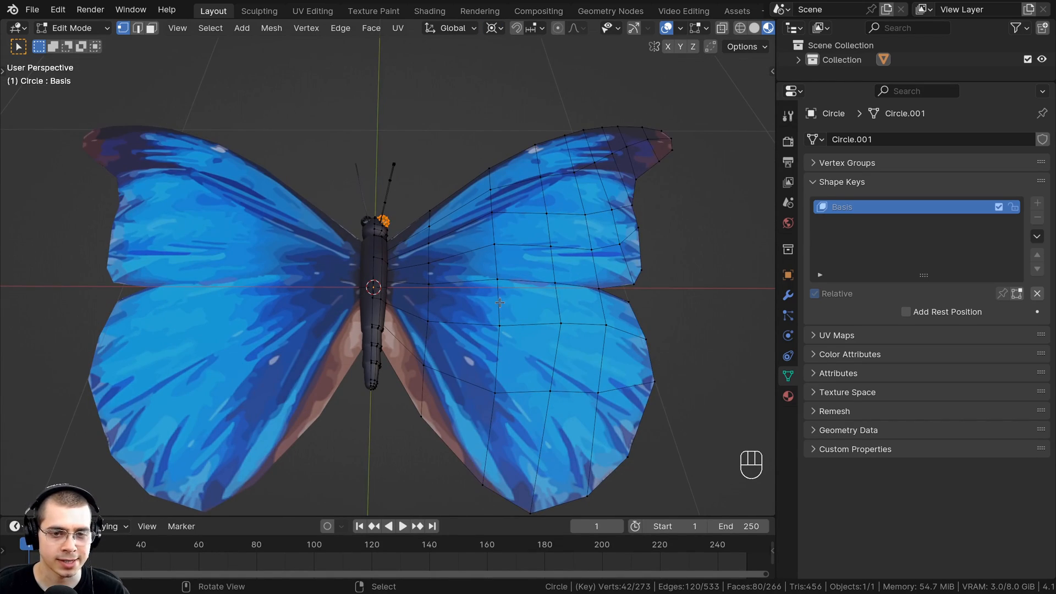
{"action": "key", "text": "a"}
{"action": "key", "text": "l"}
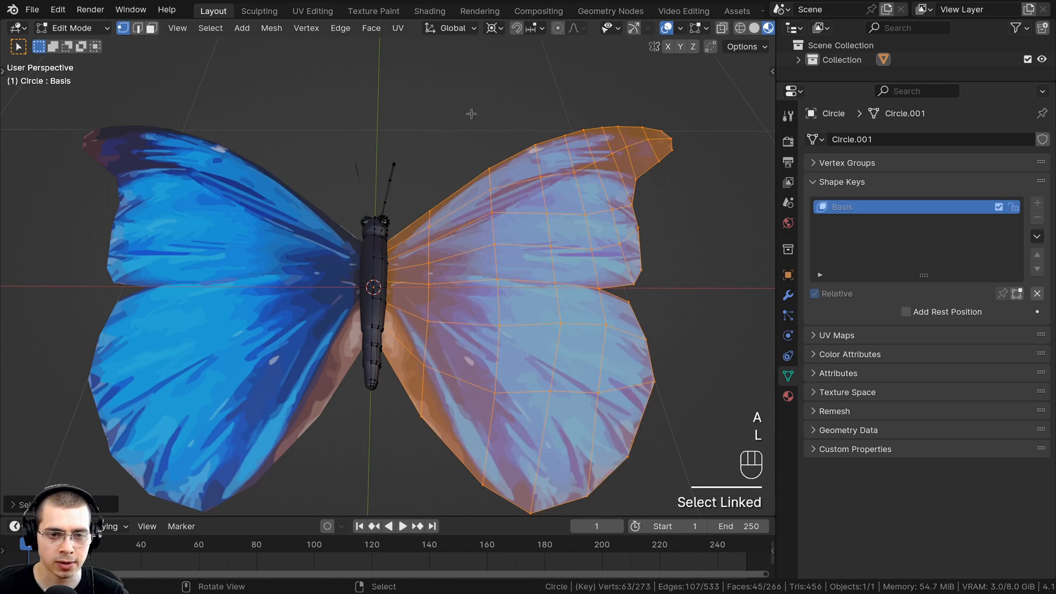
{"action": "middle_click_drag", "start_coordinate": [516, 224], "coordinate": [541, 226]}
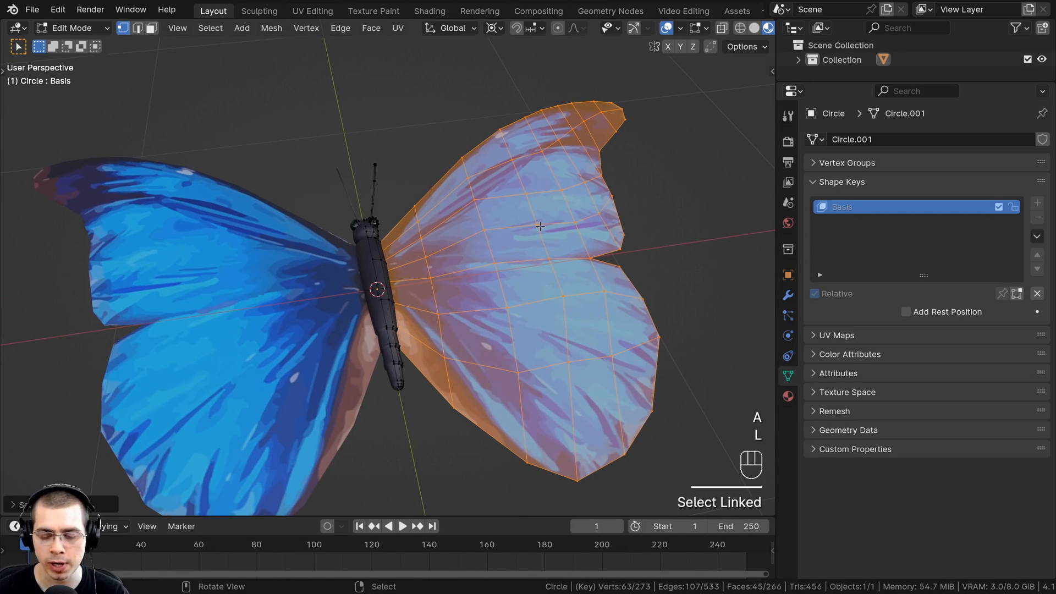
{"action": "key", "text": "KP_7"}
{"action": "key", "text": "KP_1"}
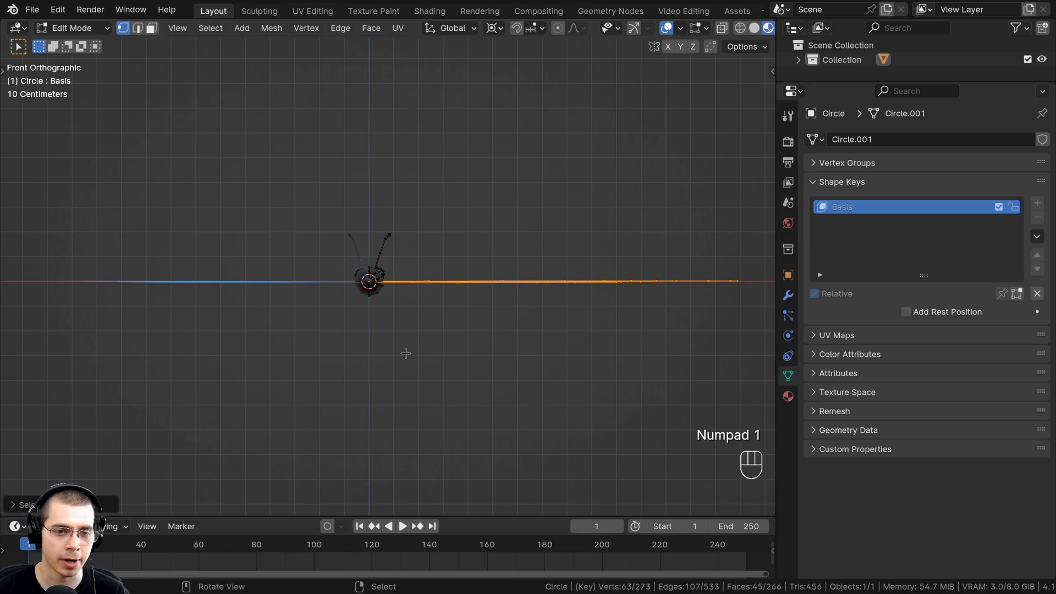
{"action": "key", "text": "r"}
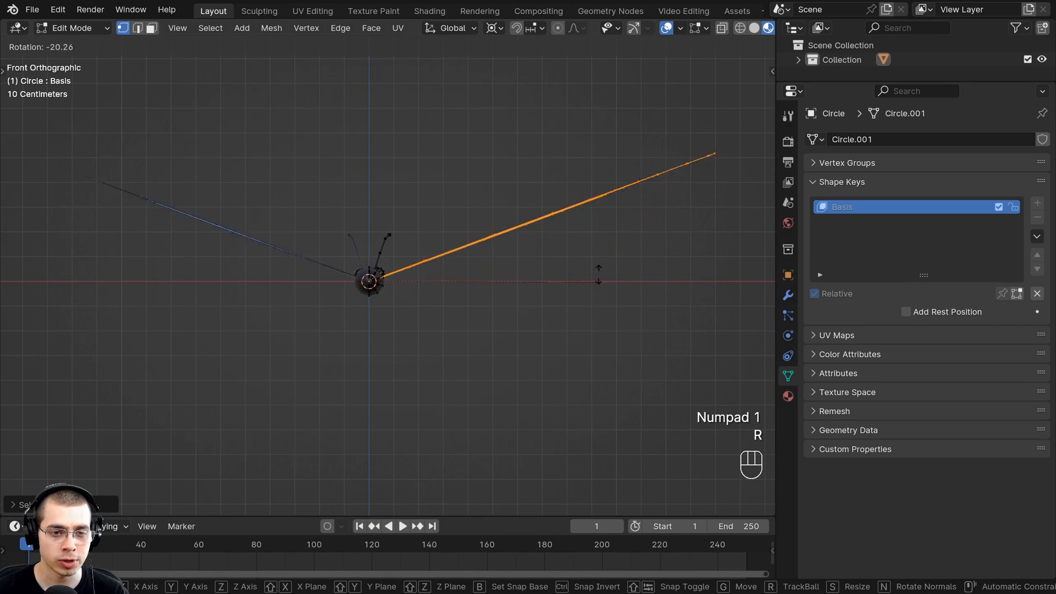
{"action": "right_click", "coordinate": [528, 49]}
{"action": "left_click", "coordinate": [494, 28]}
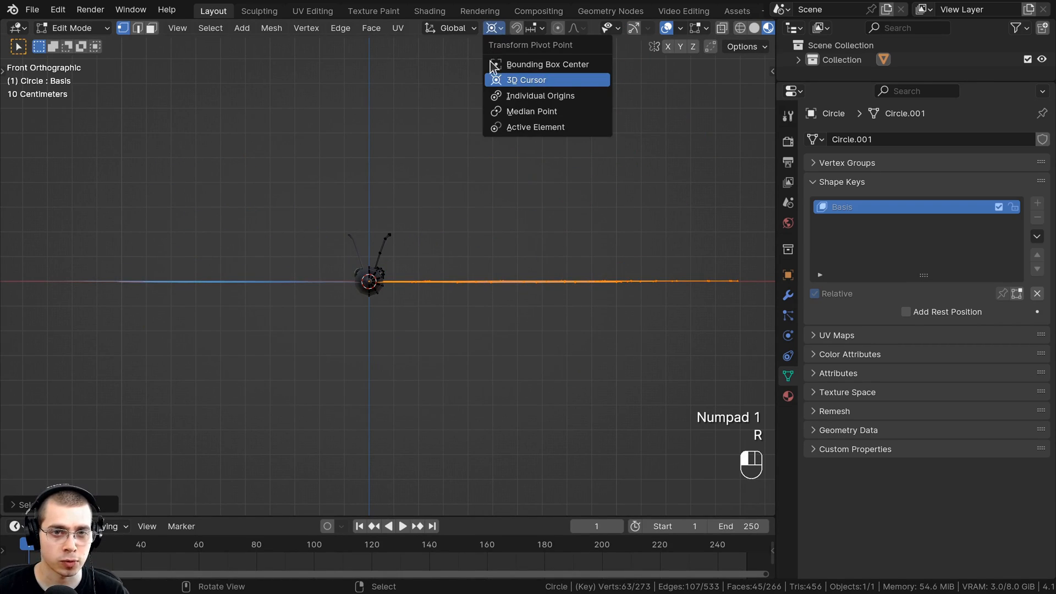
{"action": "left_click", "coordinate": [529, 81]}
Rotate the selected wing upward about the 3D cursor in front view so both mirrored wings form a steep V, and inspect the pose
{"action": "key", "text": "r"}
{"action": "key", "text": "r"}
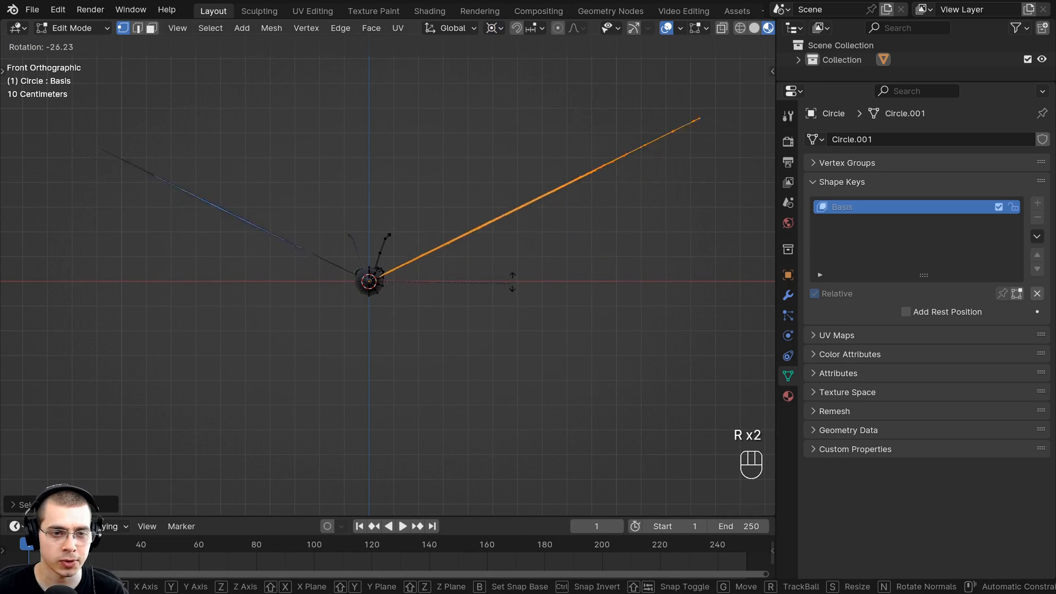
{"action": "left_click", "coordinate": [432, 227]}
{"action": "scroll", "coordinate": [421, 274], "scroll_direction": "down", "scroll_amount": 4}
{"action": "key", "text": "r"}
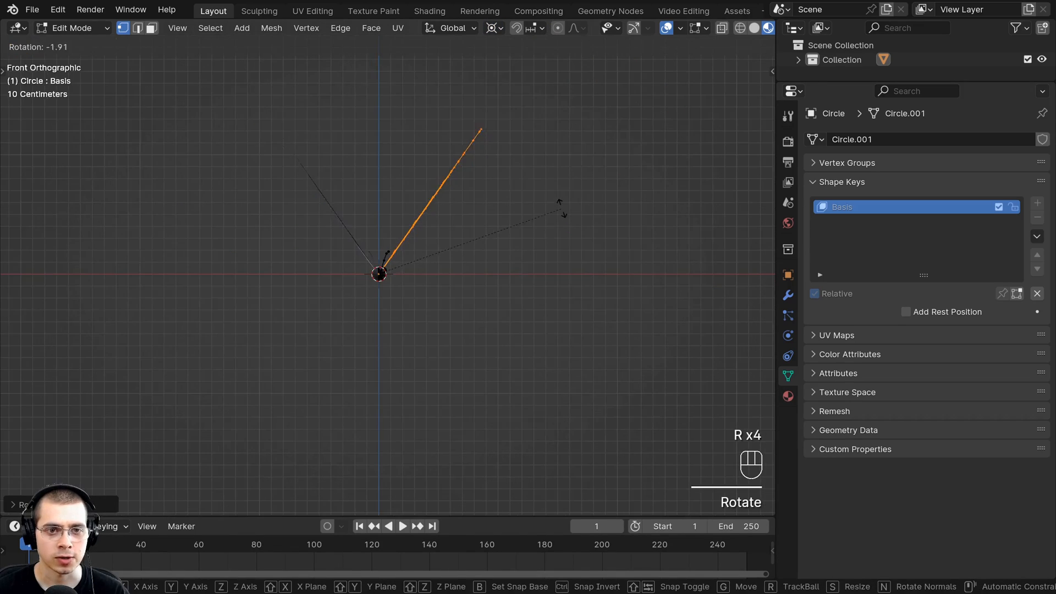
{"action": "left_click", "coordinate": [550, 206]}
{"action": "key", "text": "r"}
{"action": "left_click", "coordinate": [499, 176]}
{"action": "middle_click_drag", "start_coordinate": [467, 256], "coordinate": [485, 314]}
{"action": "middle_click_drag", "start_coordinate": [485, 314], "coordinate": [493, 341], "text": "shift"}
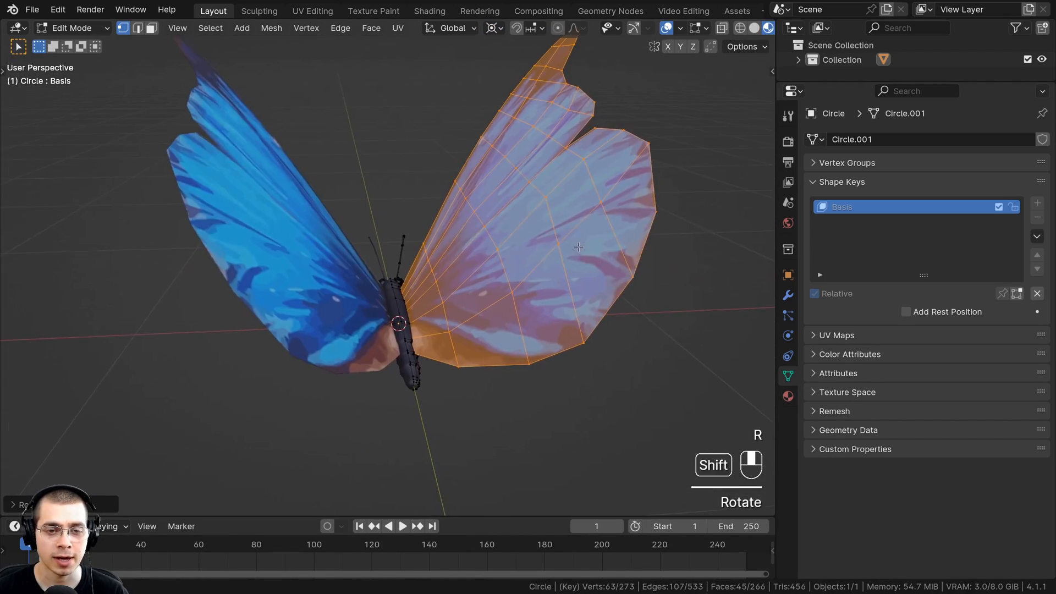
{"action": "middle_click_drag", "start_coordinate": [550, 294], "coordinate": [580, 211]}
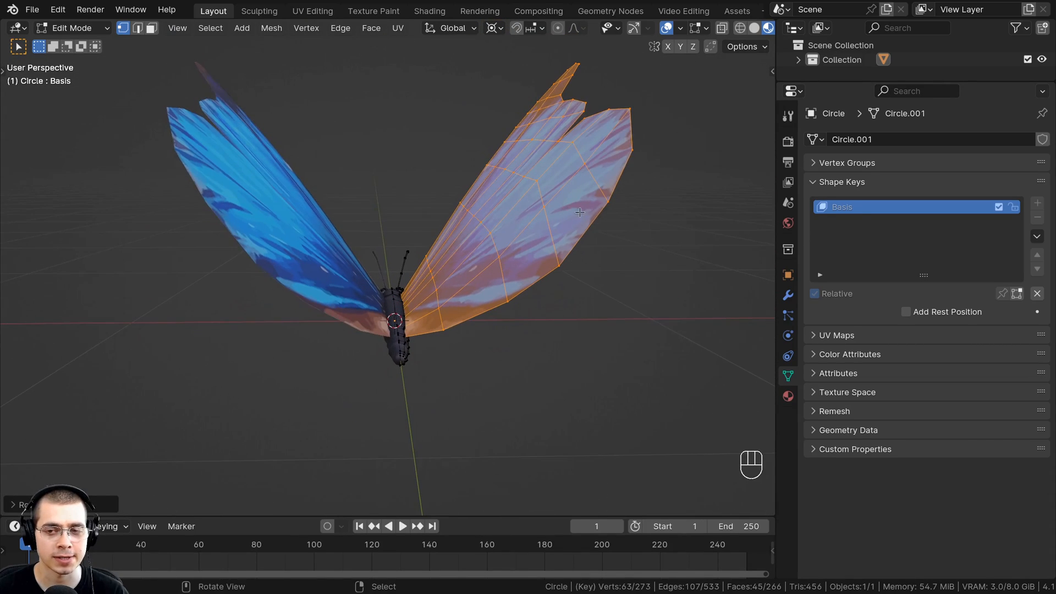
{"action": "middle_click_drag", "start_coordinate": [751, 219], "coordinate": [441, 168]}
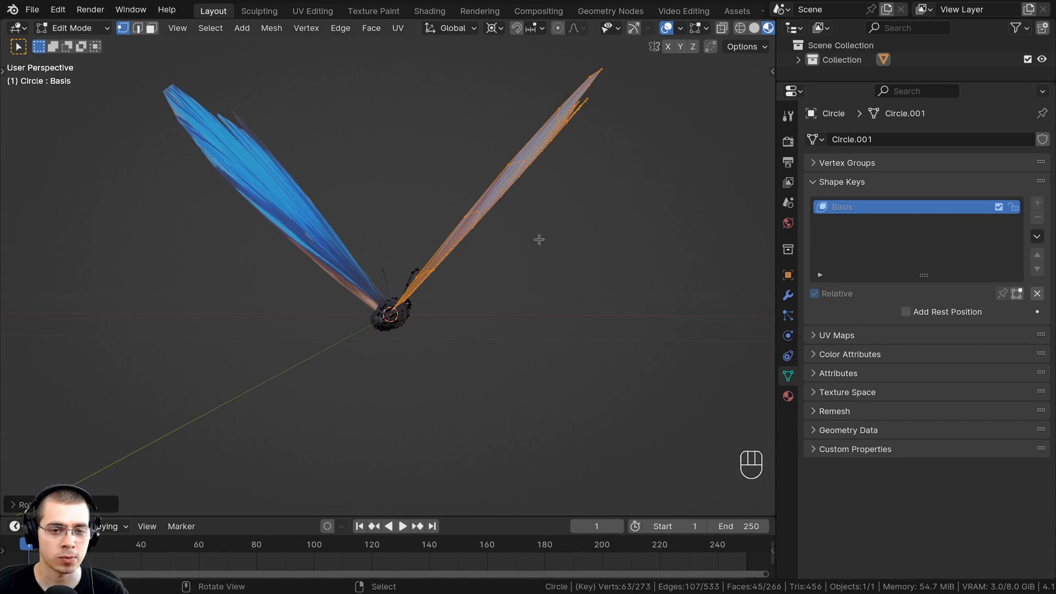
Return the butterfly to Object Mode and add a second shape key after Basis
{"action": "key", "text": "Tab"}
{"action": "middle_click_drag", "start_coordinate": [463, 383], "coordinate": [470, 270]}
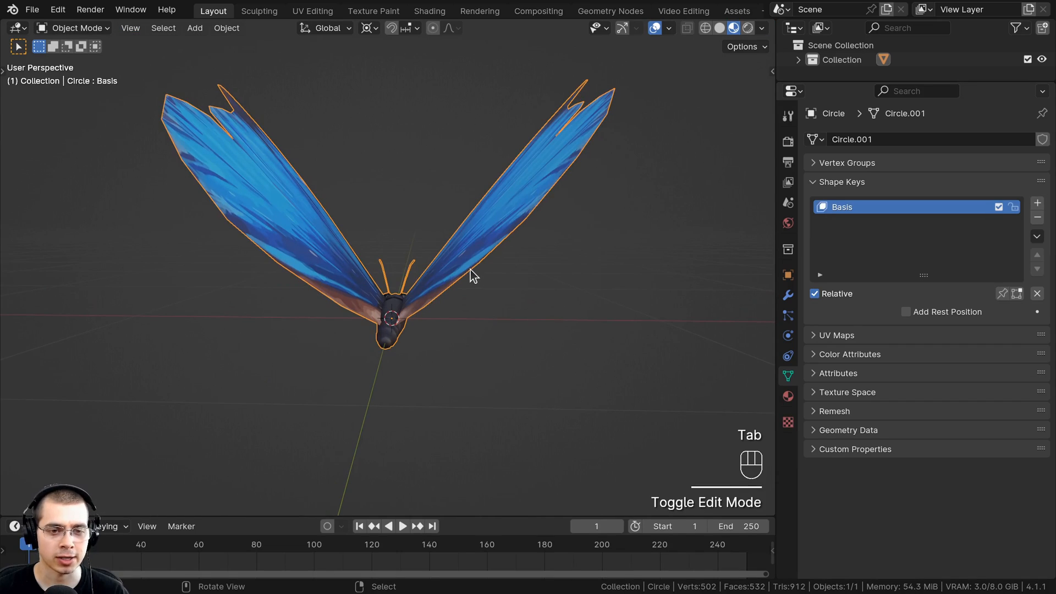
{"action": "left_click", "coordinate": [1037, 204]}
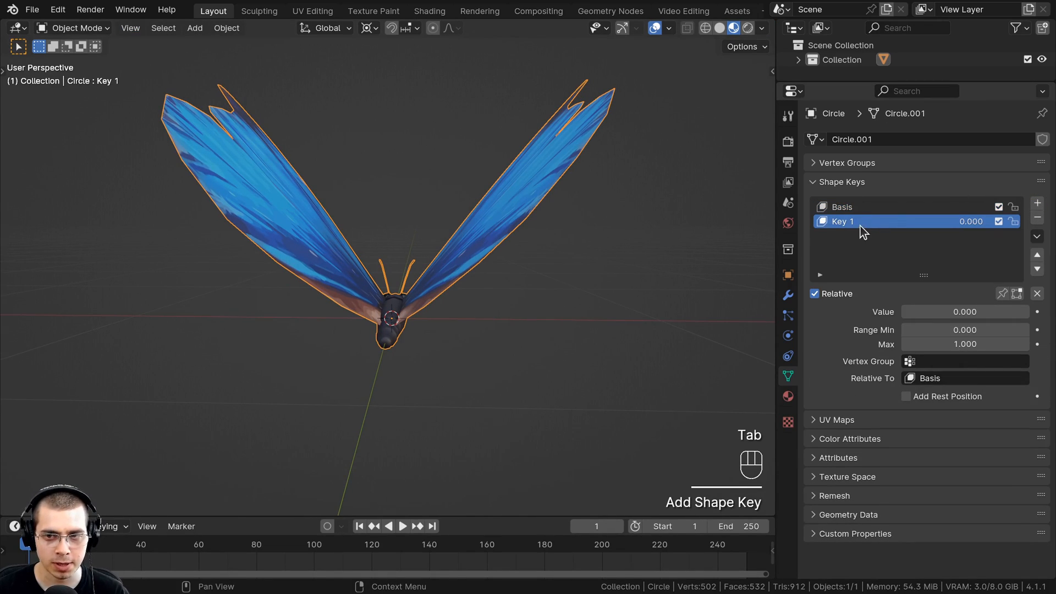
In the new shape key, rotate the selected wing downward about the 3D cursor in front view so both wings form an inverted V
{"action": "middle_click_drag", "start_coordinate": [479, 237], "coordinate": [477, 180]}
{"action": "key", "text": "KP_1"}
{"action": "key", "text": "Tab"}
{"action": "key", "text": "r"}
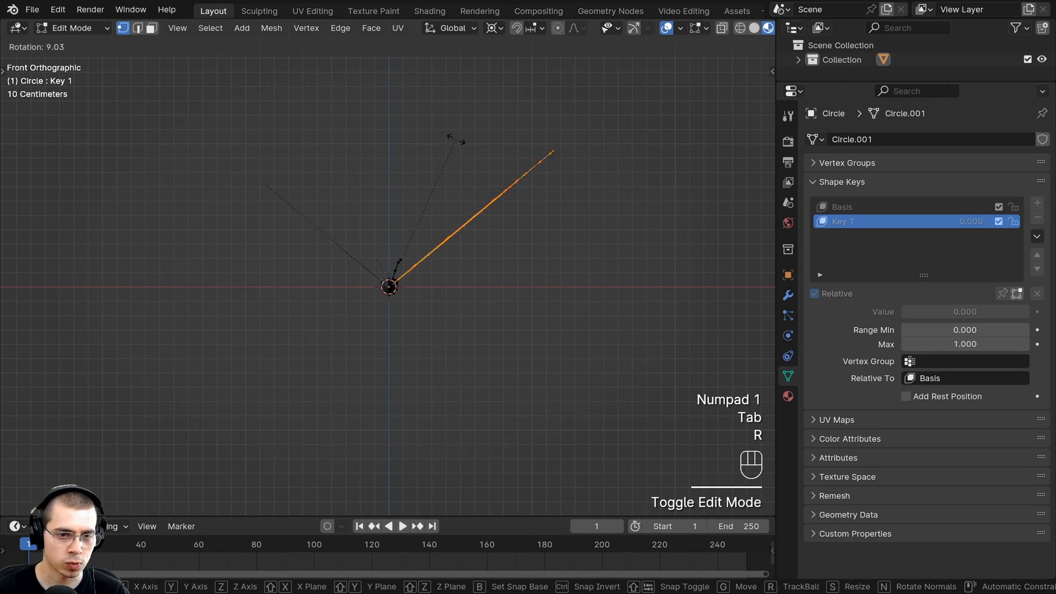
{"action": "left_click", "coordinate": [507, 311]}
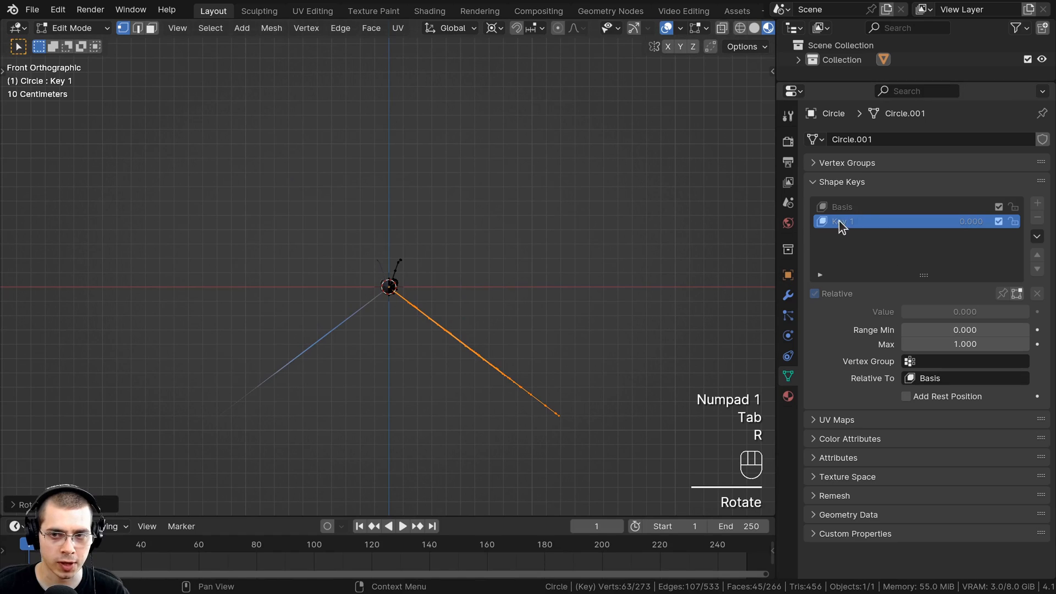
{"action": "key", "text": "Tab"}
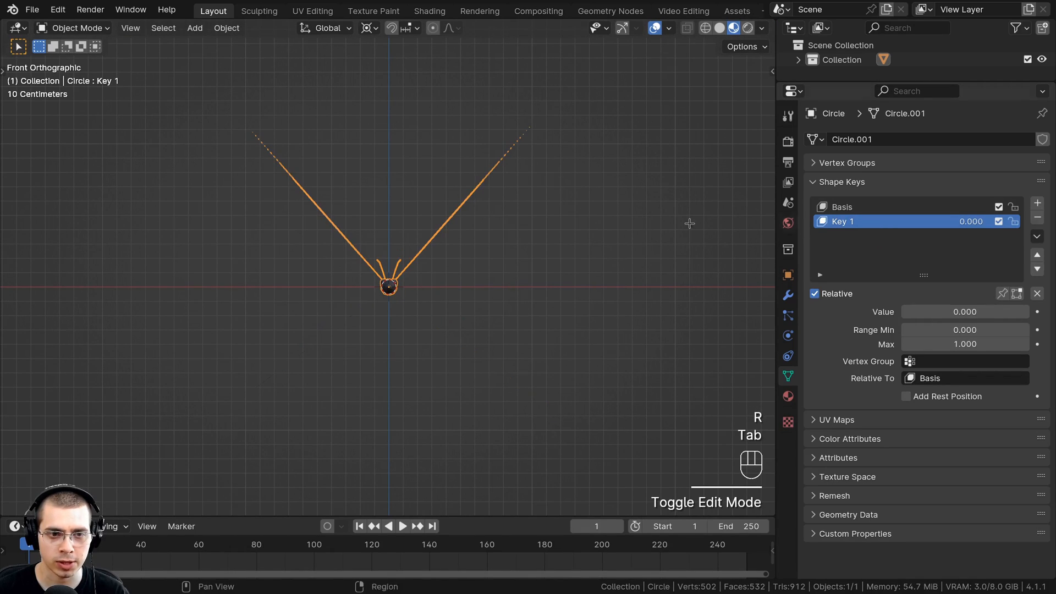
Refine the downward rotation of the selected wing in the second shape key and return to Object Mode
{"action": "key", "text": "Tab"}
{"action": "key", "text": "r"}
{"action": "left_click", "coordinate": [594, 190]}
{"action": "middle_click_drag", "start_coordinate": [595, 196], "coordinate": [581, 247]}
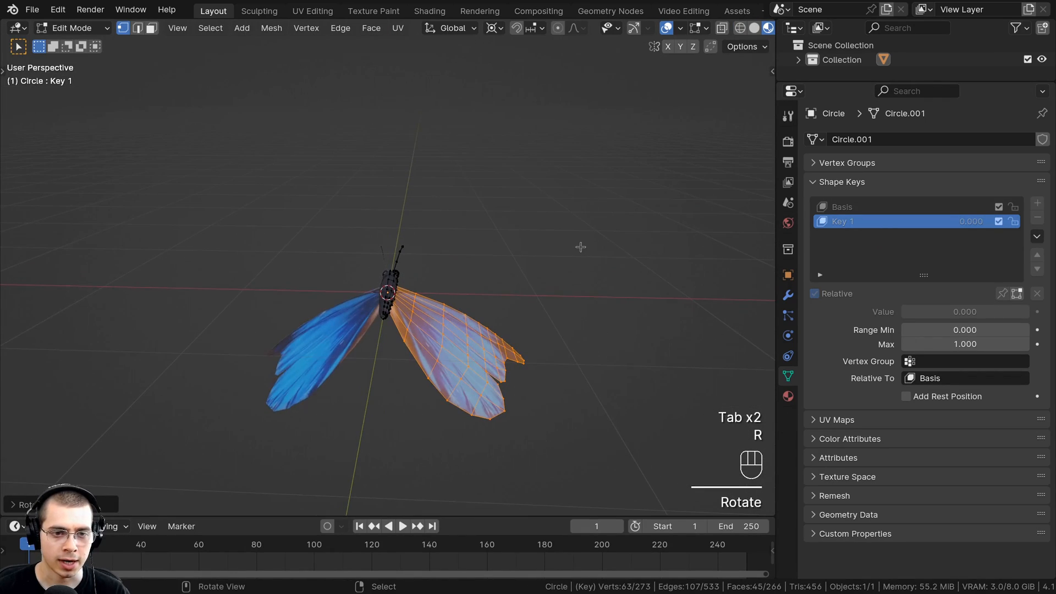
{"action": "key", "text": "Tab"}
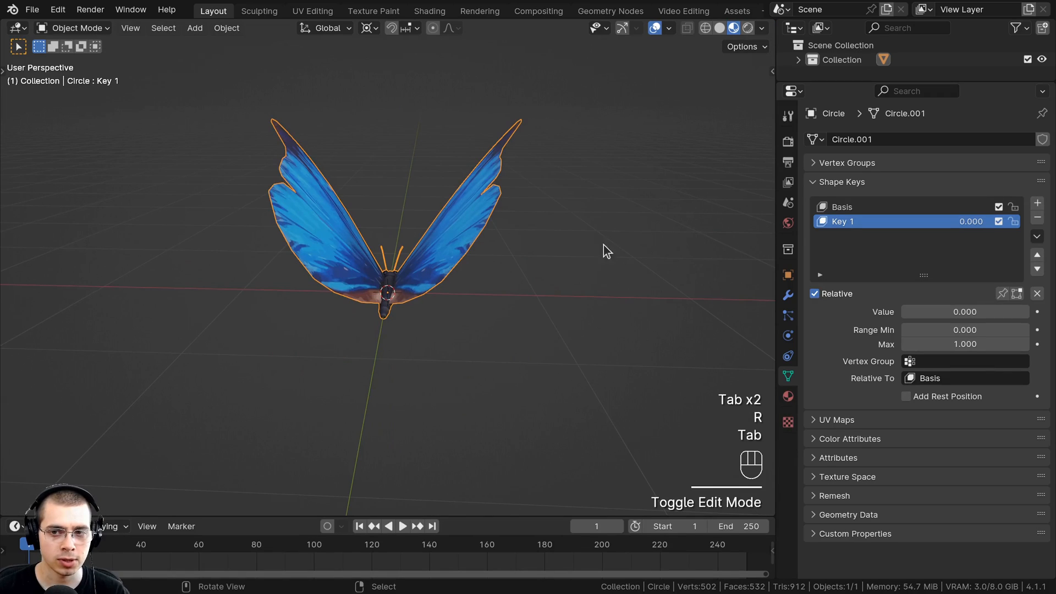
Compare the raised Basis pose with the lowered Key 1 pose in Object Mode and Edit Mode
{"action": "left_click", "coordinate": [840, 206]}
{"action": "left_click", "coordinate": [843, 219]}
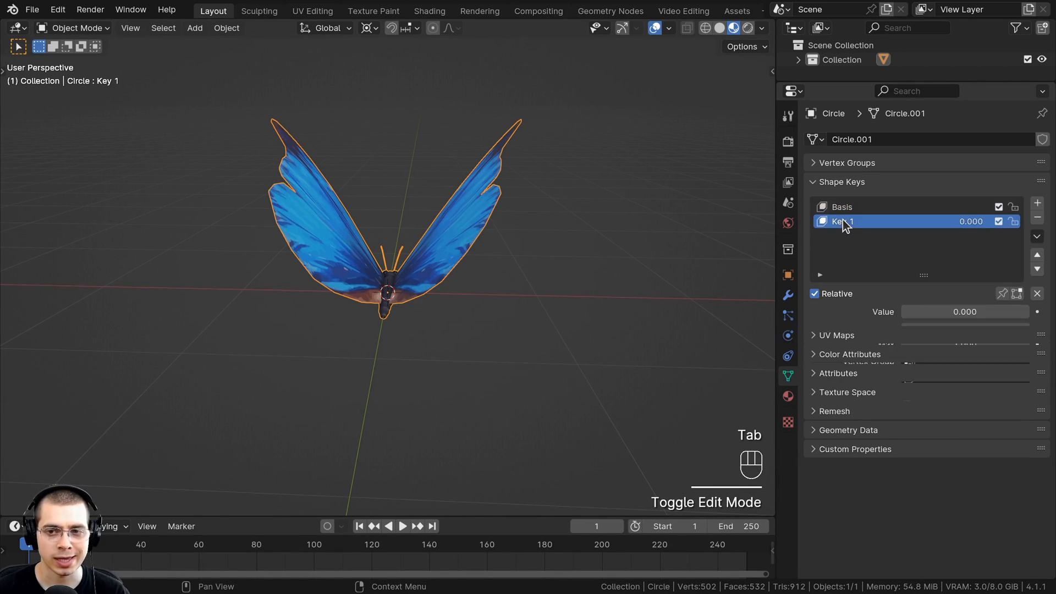
{"action": "scroll", "coordinate": [533, 269], "scroll_direction": "up", "scroll_amount": 5}
{"action": "key", "text": "Tab"}
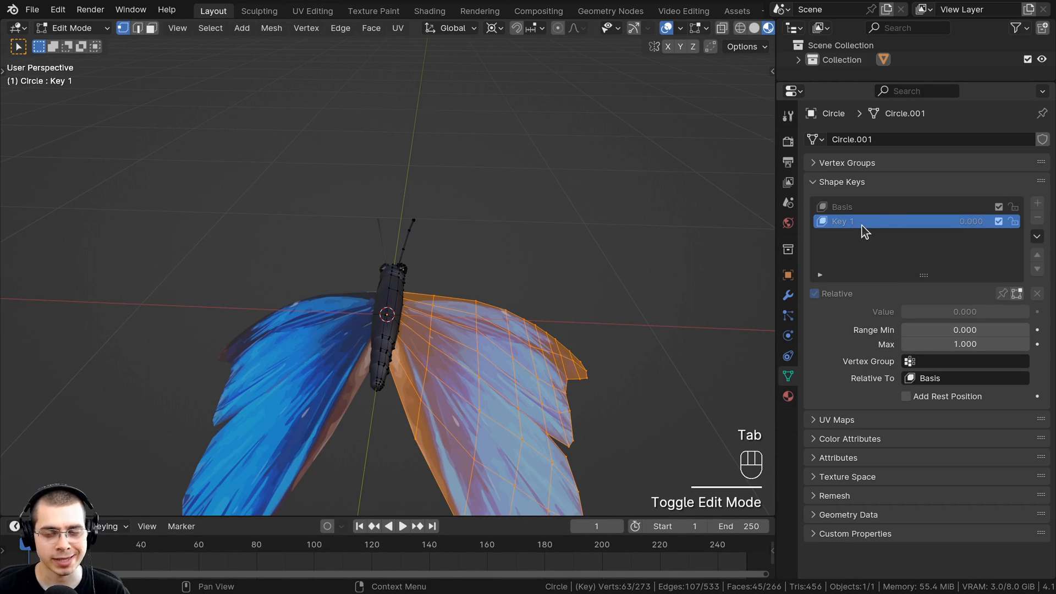
{"action": "scroll", "coordinate": [300, 218], "scroll_direction": "down", "scroll_amount": 2}
{"action": "middle_click_drag", "start_coordinate": [300, 218], "coordinate": [345, 297]}
{"action": "middle_click_drag", "start_coordinate": [497, 424], "coordinate": [503, 369]}
{"action": "key", "text": "Tab"}
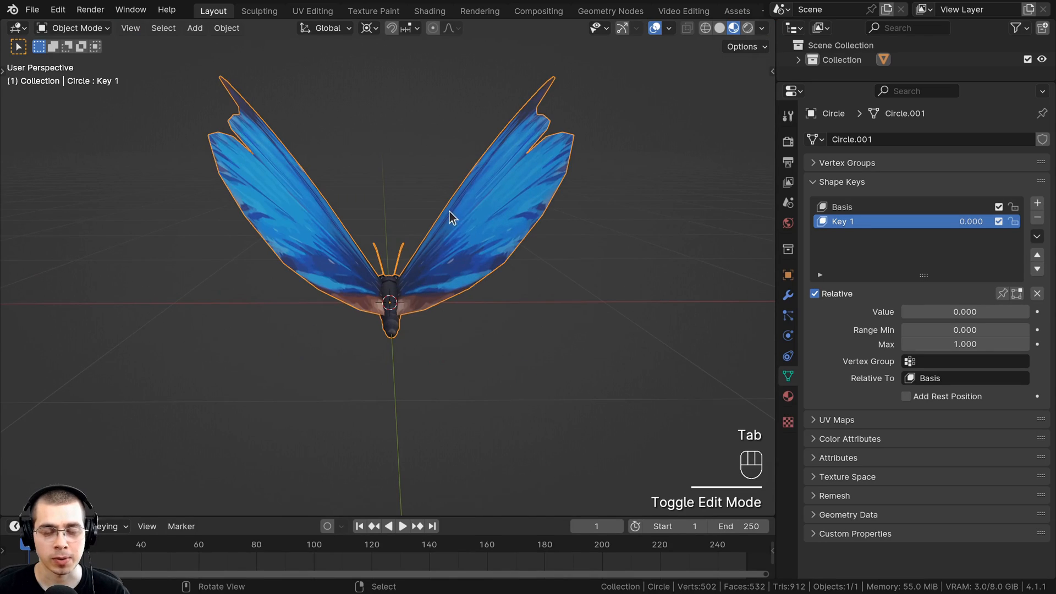
Test the flap with the Key 1 value, return it to 0, and keyframe it at frame 1
{"action": "scroll", "coordinate": [674, 291], "scroll_direction": "up", "scroll_amount": 3}
{"action": "mouse_move", "coordinate": [912, 309]}
{"action": "left_mouse_down"}
{"action": "mouse_move", "coordinate": [1034, 309]}
{"action": "mouse_move", "coordinate": [902, 309]}
{"action": "left_mouse_up"}
{"action": "scroll", "coordinate": [552, 308], "scroll_direction": "down", "scroll_amount": 2}
{"action": "middle_click_drag", "start_coordinate": [551, 309], "coordinate": [179, 350]}
{"action": "left_click_drag", "start_coordinate": [929, 313], "coordinate": [902, 312]}
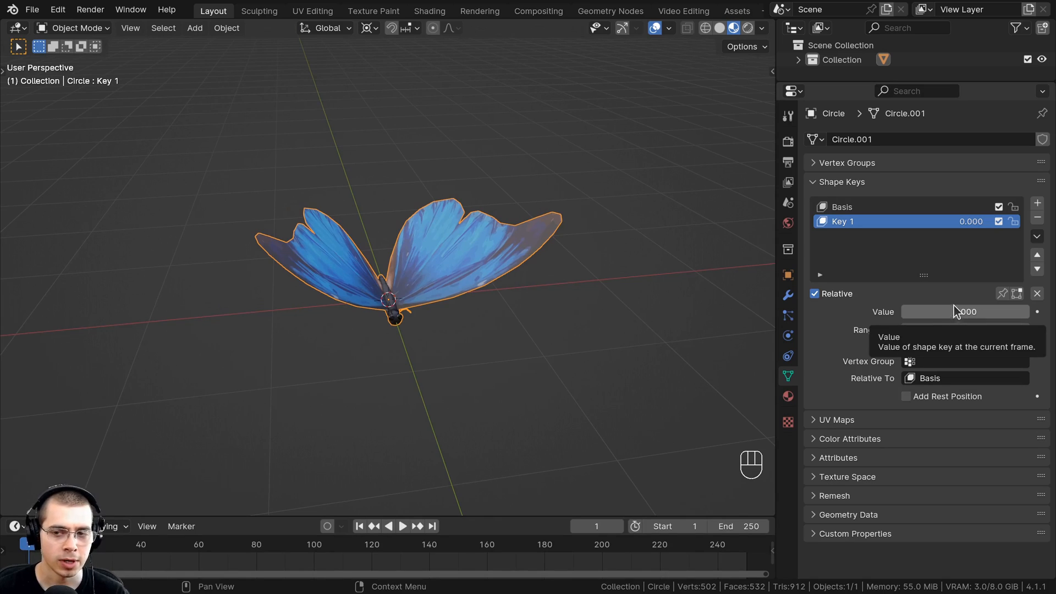
{"action": "key", "text": "i"}
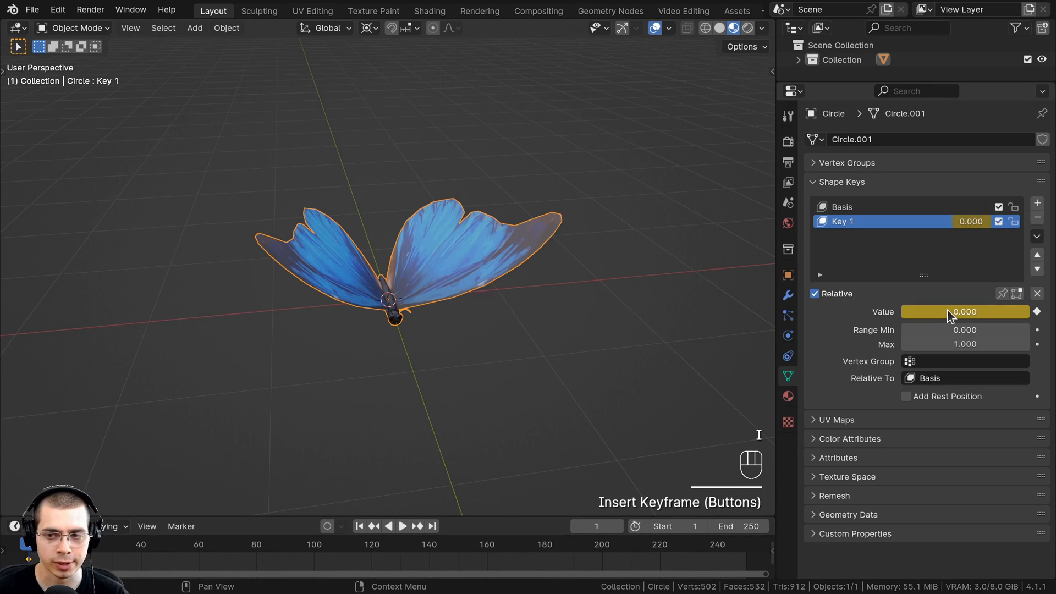
{"action": "middle_click_drag", "start_coordinate": [632, 265], "coordinate": [701, 185]}
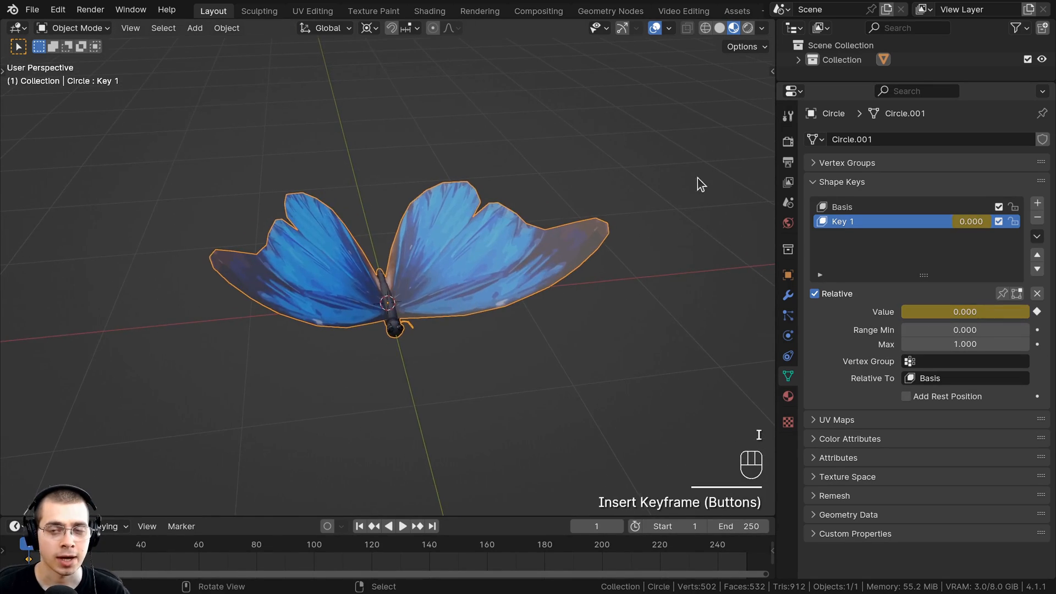
Split the 3D viewport, turn the second area into a widened Graph Editor, and expand the Key channel to show its Key 1 value curve
{"action": "left_click_drag", "start_coordinate": [775, 155], "coordinate": [814, 158]}
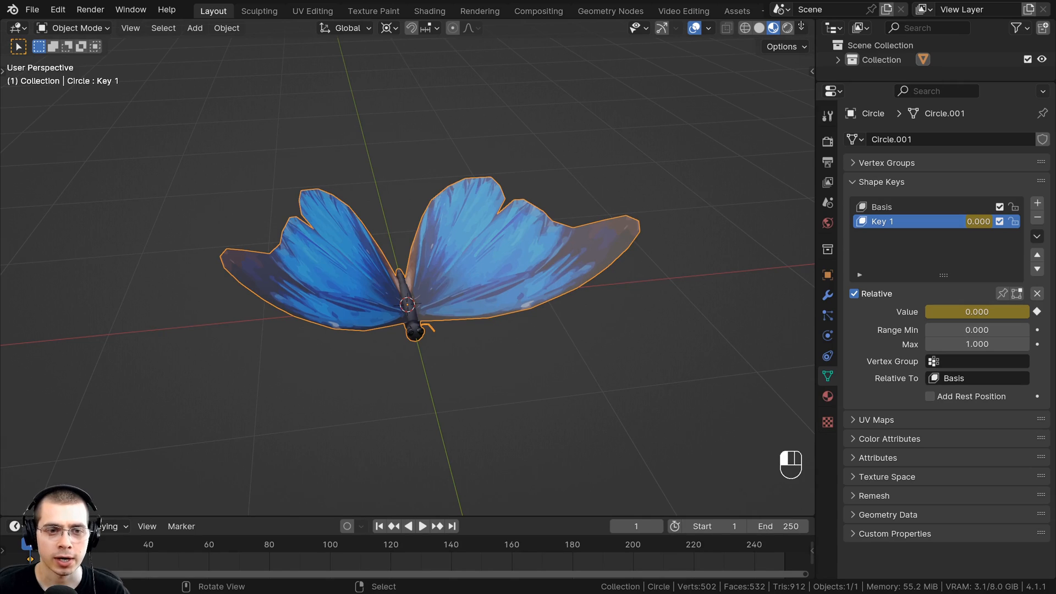
{"action": "left_click_drag", "start_coordinate": [802, 23], "coordinate": [345, 62]}
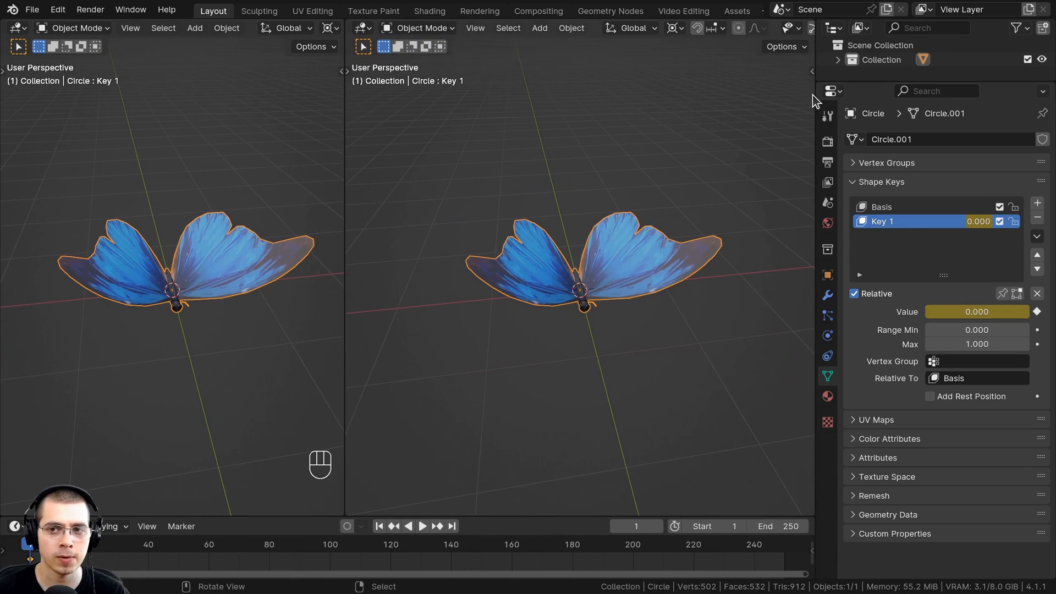
{"action": "left_click_drag", "start_coordinate": [815, 96], "coordinate": [869, 96]}
{"action": "left_click", "coordinate": [362, 29]}
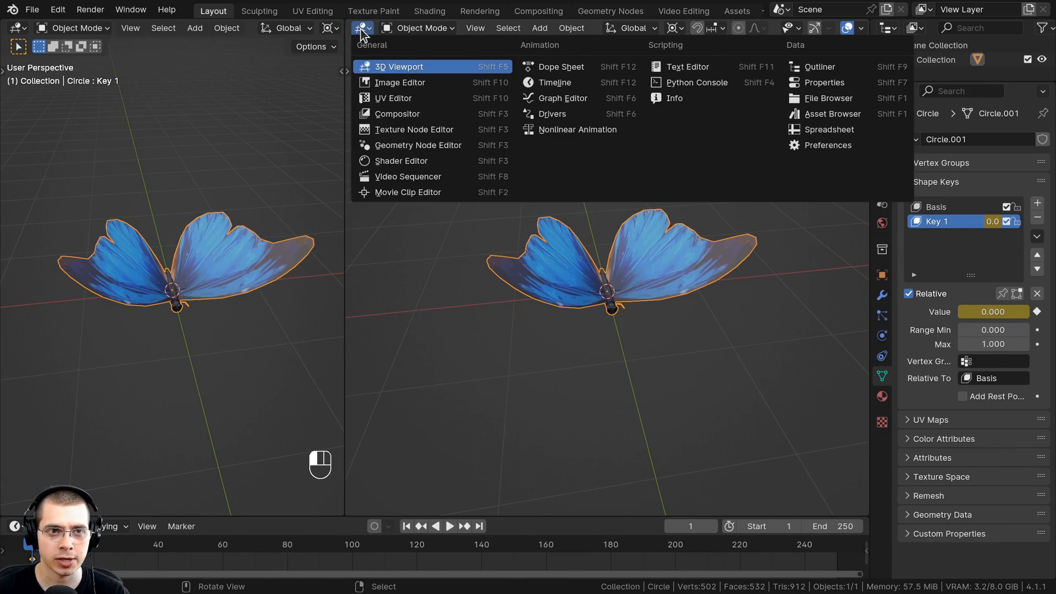
{"action": "left_click", "coordinate": [564, 99]}
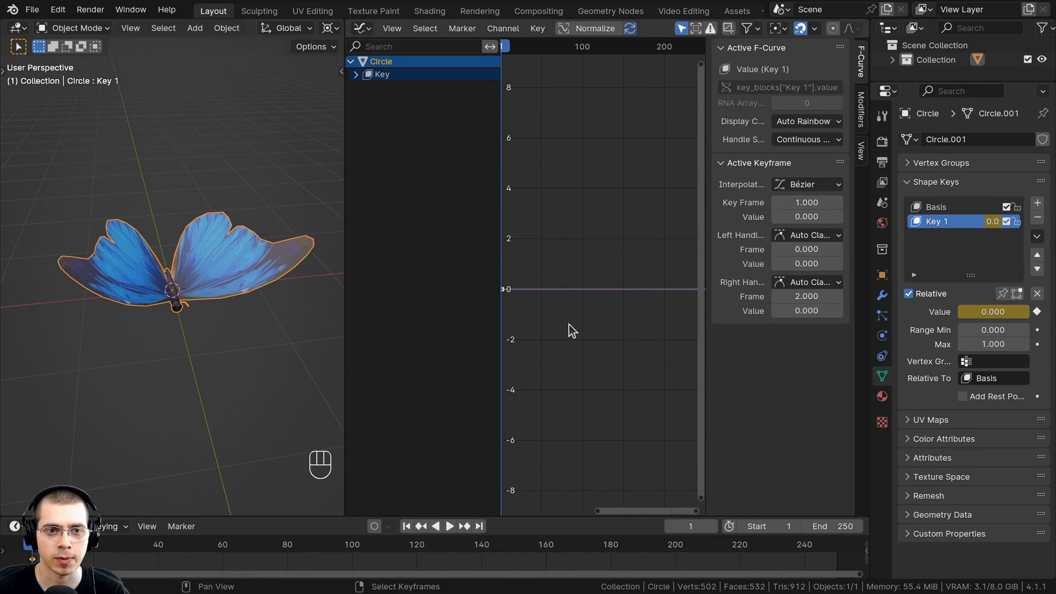
{"action": "left_click", "coordinate": [355, 74]}
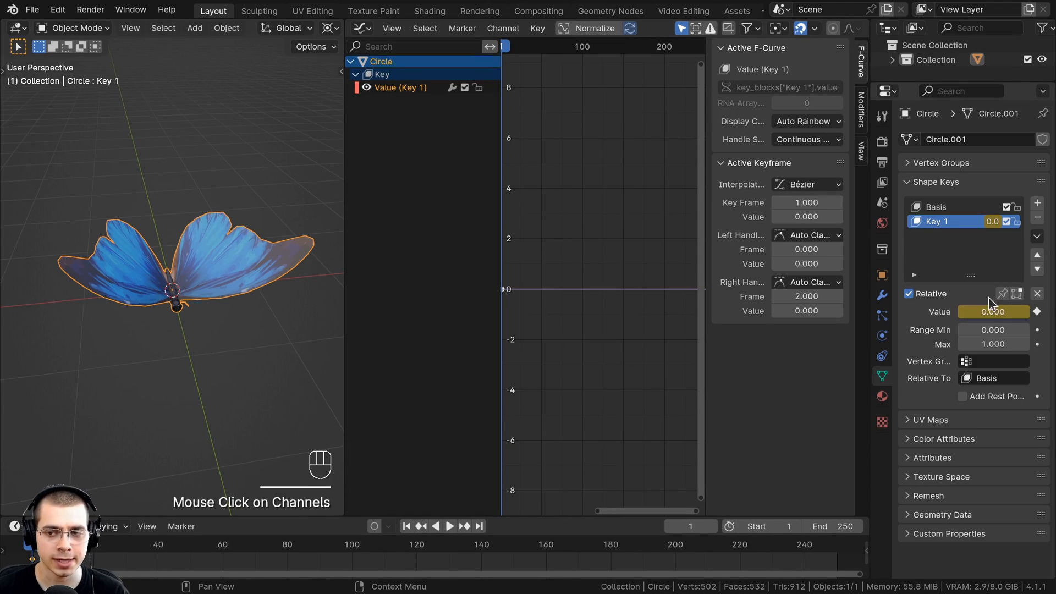
Add a Noise F-Curve modifier to the Key 1 value curve and frame the curve in the Graph Editor
{"action": "middle_click_drag", "start_coordinate": [268, 251], "coordinate": [235, 209]}
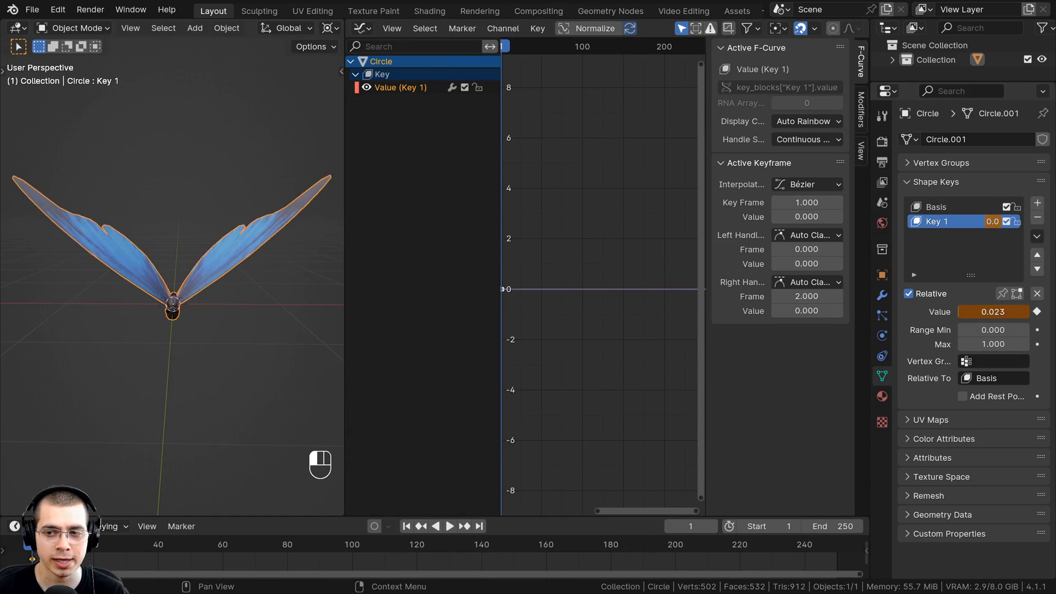
{"action": "left_click", "coordinate": [860, 96]}
{"action": "left_click_drag", "start_coordinate": [873, 99], "coordinate": [909, 99]}
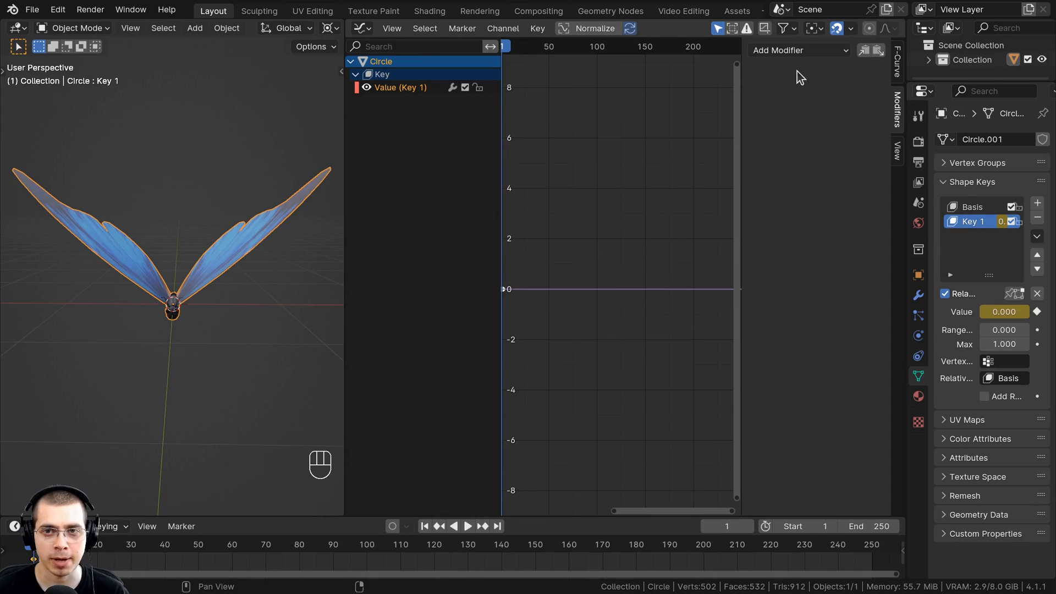
{"action": "left_click", "coordinate": [788, 52]}
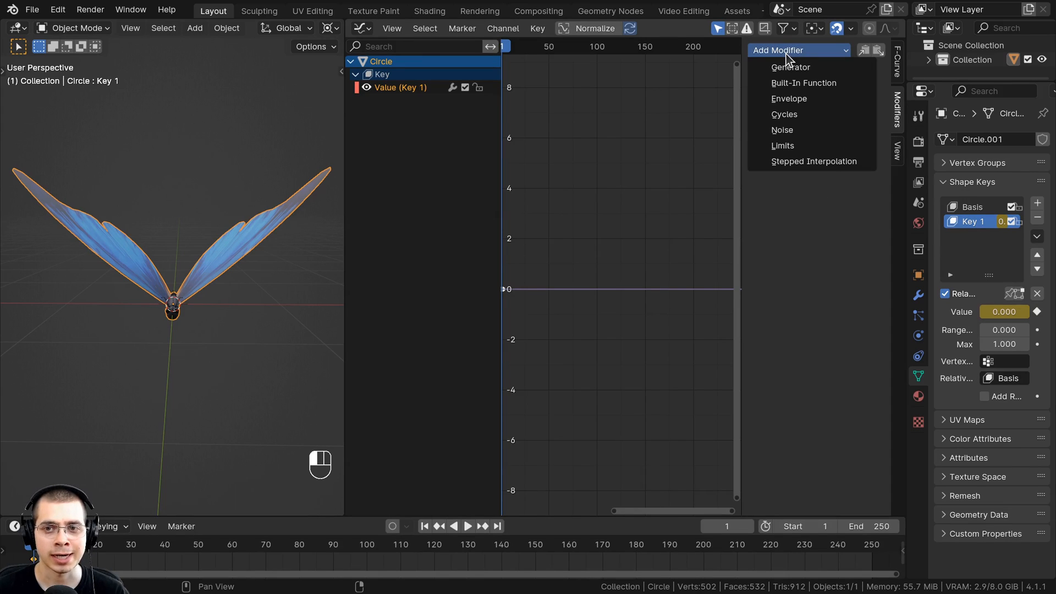
{"action": "left_click", "coordinate": [788, 134]}
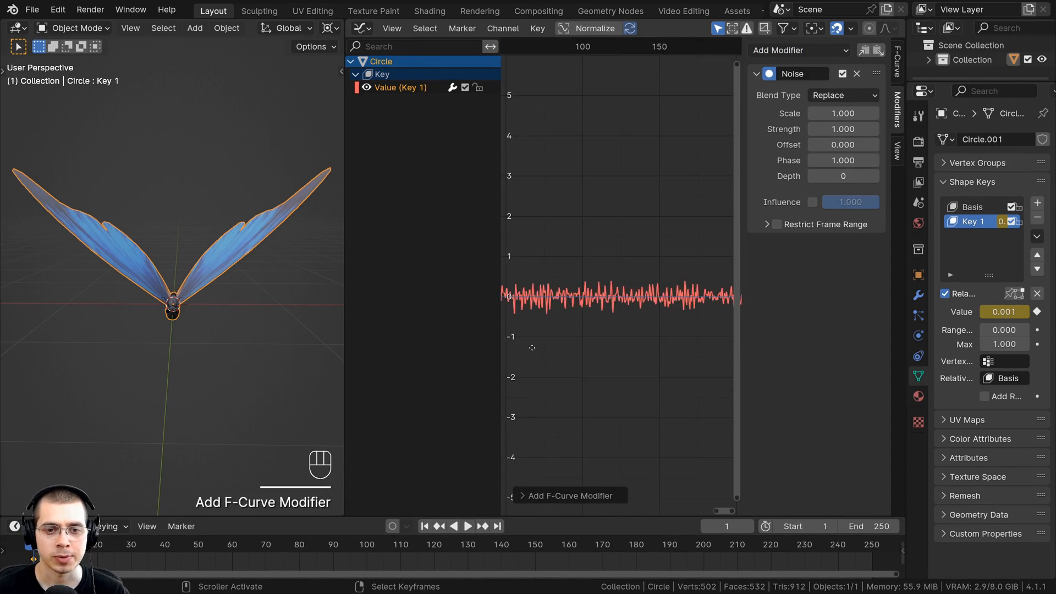
{"action": "key", "text": "Home"}
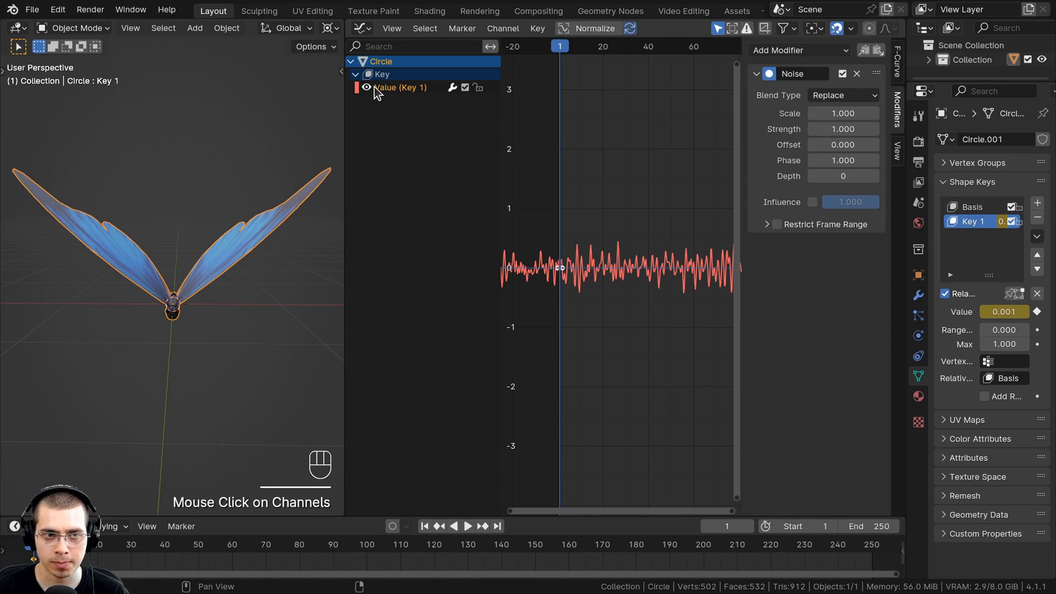
Play the animation, enlarge the 3D viewport, and set the Noise modifier's scale to 2
{"action": "middle_click_drag", "start_coordinate": [210, 313], "coordinate": [247, 347]}
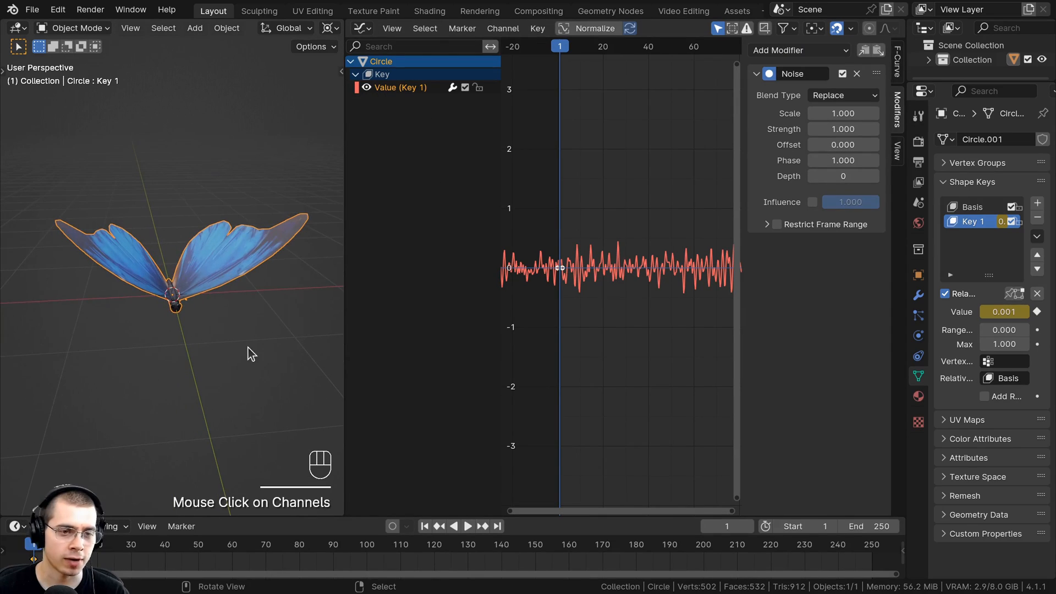
{"action": "key", "text": "space"}
{"action": "left_click_drag", "start_coordinate": [345, 271], "coordinate": [374, 272]}
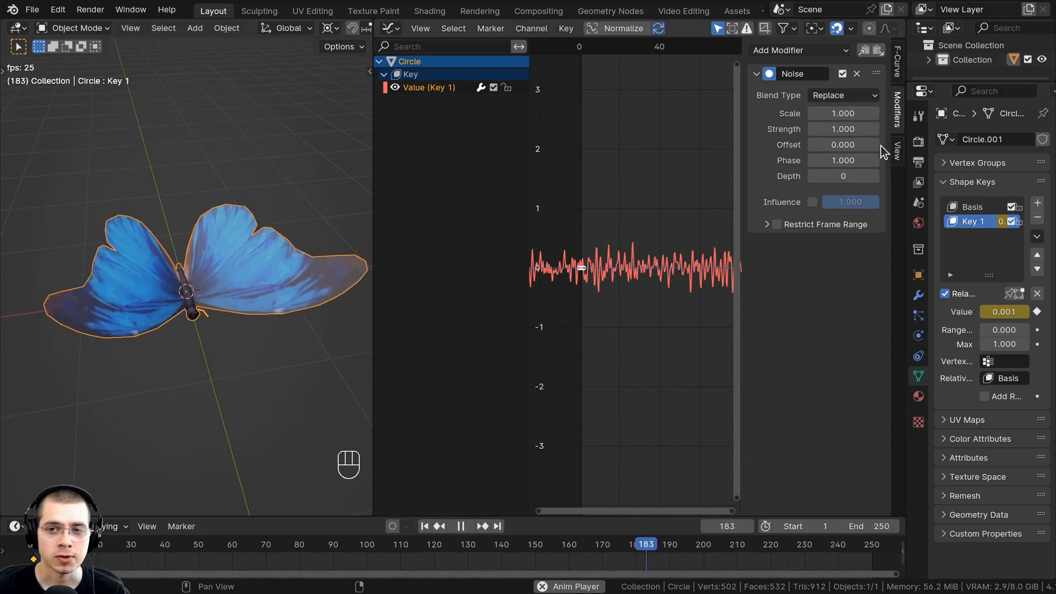
{"action": "left_click", "coordinate": [844, 113]}
{"action": "type", "text": "2"}
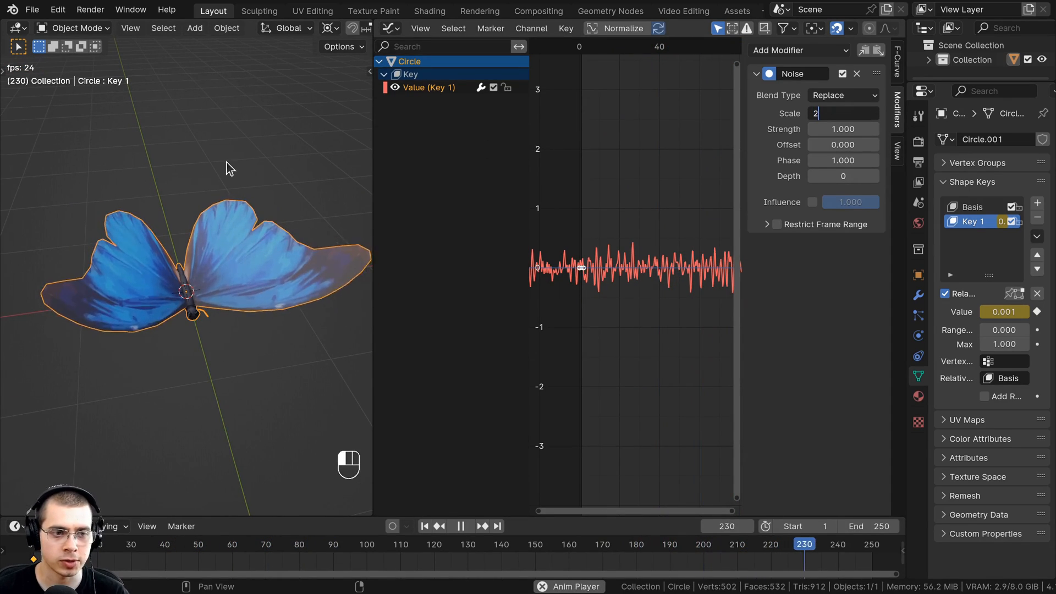
{"action": "key", "text": "Return"}
{"action": "scroll", "coordinate": [533, 274], "scroll_direction": "up", "scroll_amount": 2}
Set the Noise modifier's strength to 4, check the stronger wing flapping from another angle, and stop playback
{"action": "left_click", "coordinate": [843, 129]}
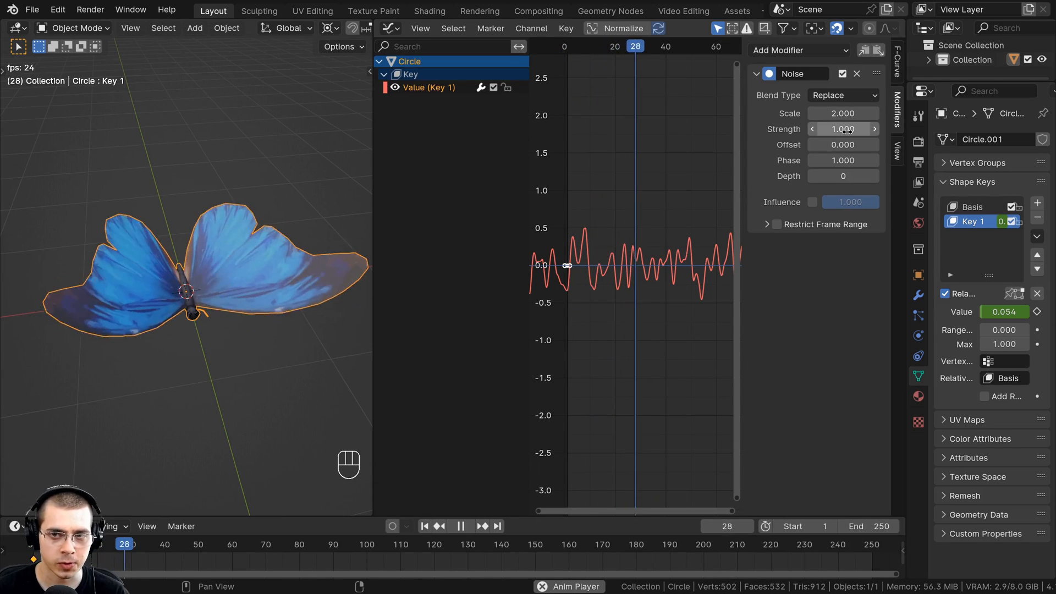
{"action": "type", "text": "4"}
{"action": "key", "text": "Return"}
{"action": "middle_click_drag", "start_coordinate": [264, 308], "coordinate": [321, 281]}
{"action": "key", "text": "space"}
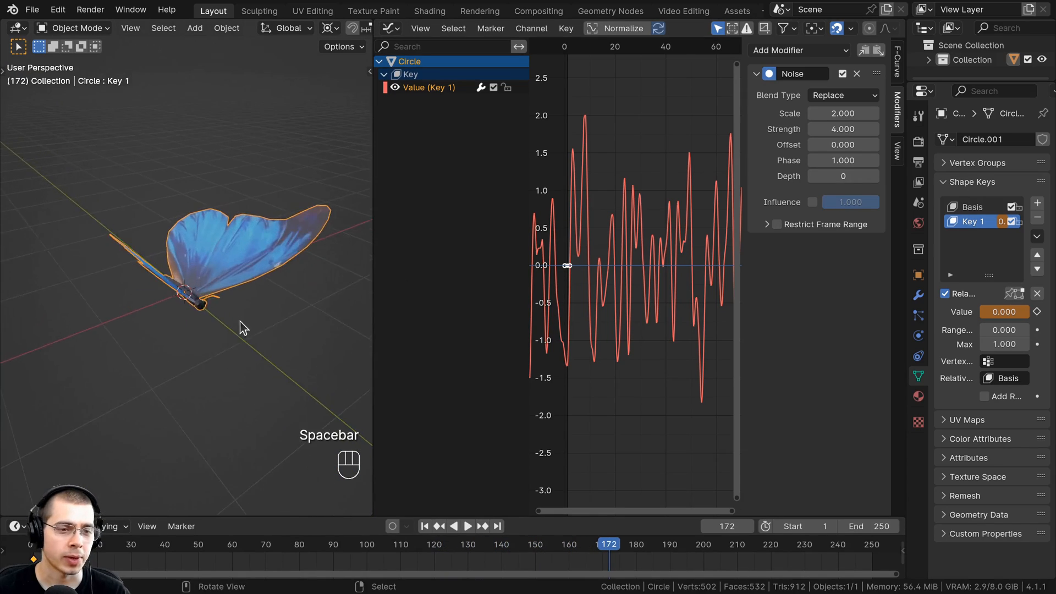
{"action": "key", "text": "g"}
{"action": "middle_click", "coordinate": [242, 357]}
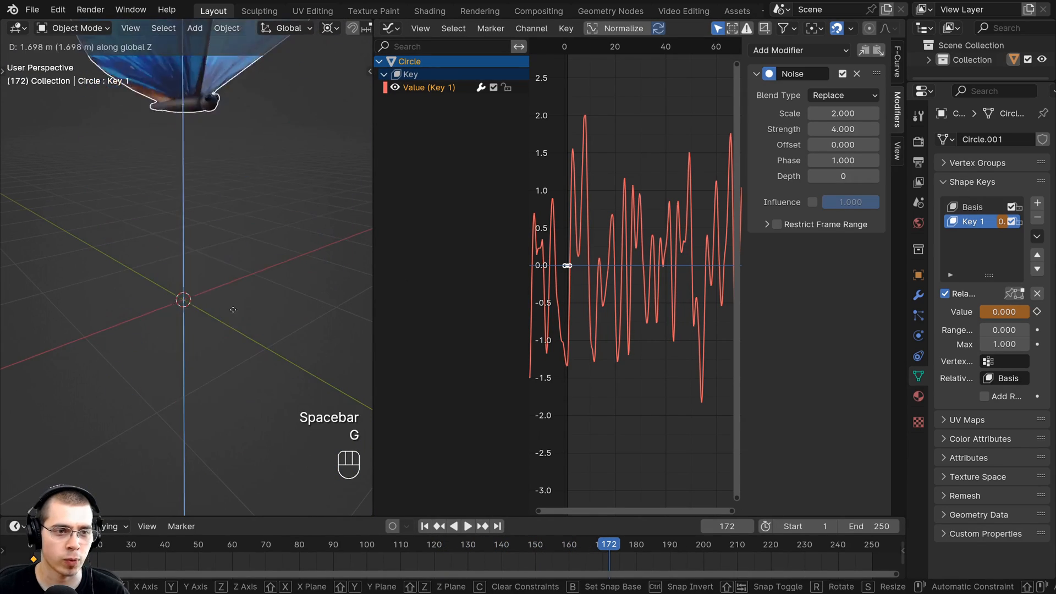
{"action": "key", "text": "g"}
{"action": "right_click", "coordinate": [260, 324]}
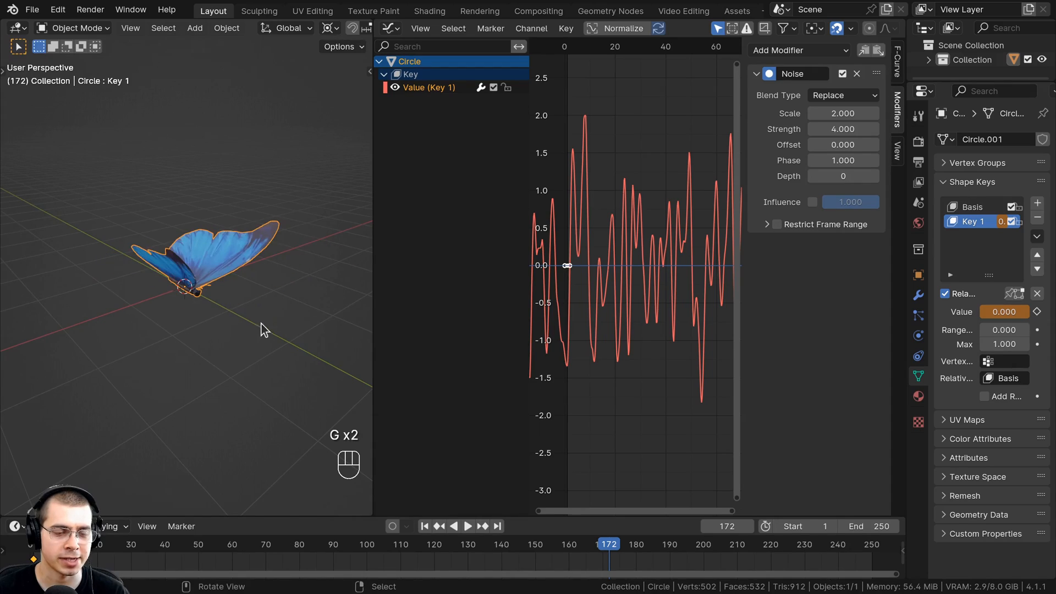
{"action": "middle_click_drag", "start_coordinate": [261, 323], "coordinate": [253, 302]}
{"action": "key", "text": "g"}
{"action": "middle_click", "coordinate": [252, 319]}
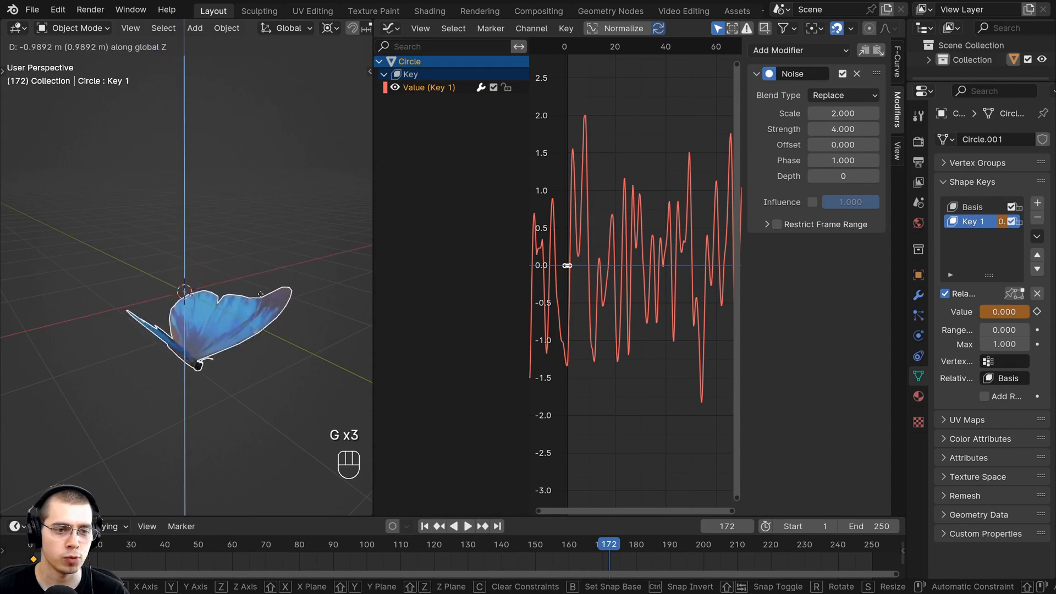
{"action": "right_click", "coordinate": [251, 249]}
{"action": "middle_click_drag", "start_coordinate": [251, 251], "coordinate": [378, 280]}
{"action": "middle_click_drag", "start_coordinate": [242, 270], "coordinate": [180, 263]}
{"action": "key", "text": "g"}
{"action": "right_click", "coordinate": [191, 195]}
{"action": "middle_click_drag", "start_coordinate": [182, 201], "coordinate": [209, 183]}
Insert a Location keyframe on the butterfly at frame 172
{"action": "key", "text": "k"}
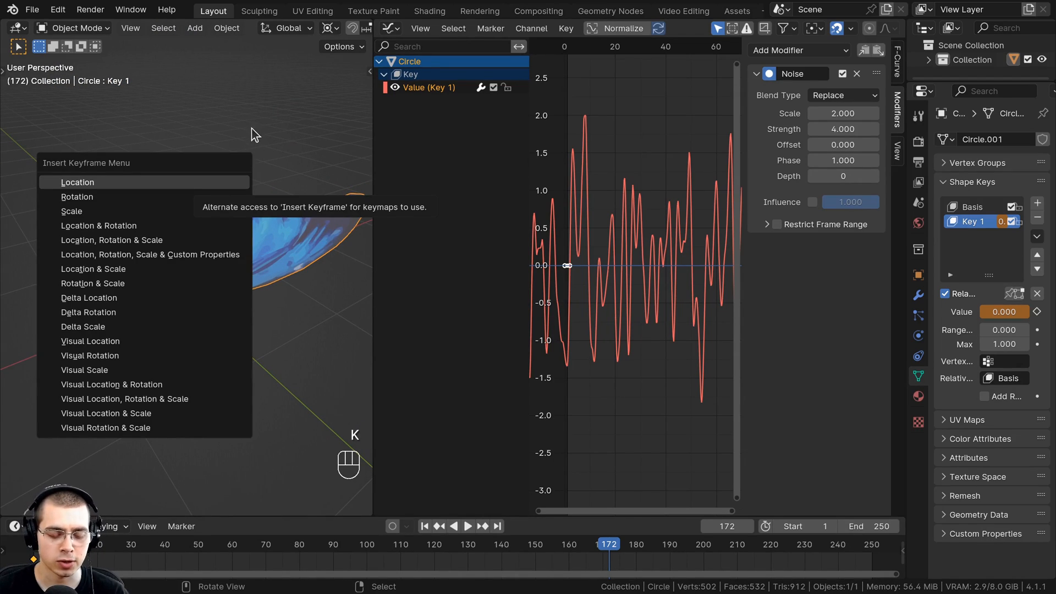
{"action": "left_click", "coordinate": [199, 180]}
{"action": "key", "text": "k"}
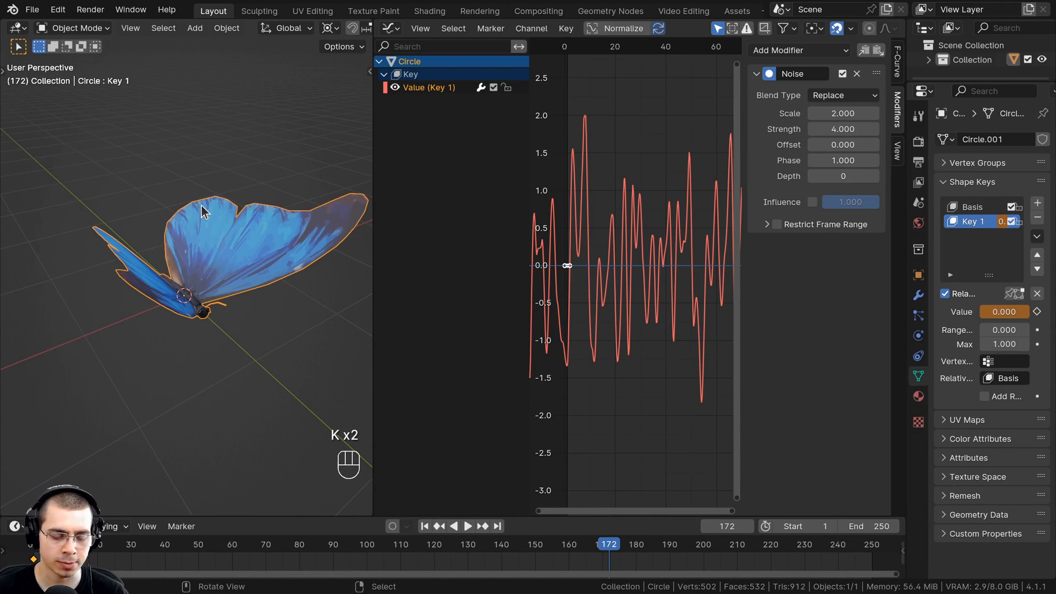
{"action": "middle_click_drag", "start_coordinate": [198, 221], "coordinate": [178, 212]}
{"action": "key", "text": "k"}
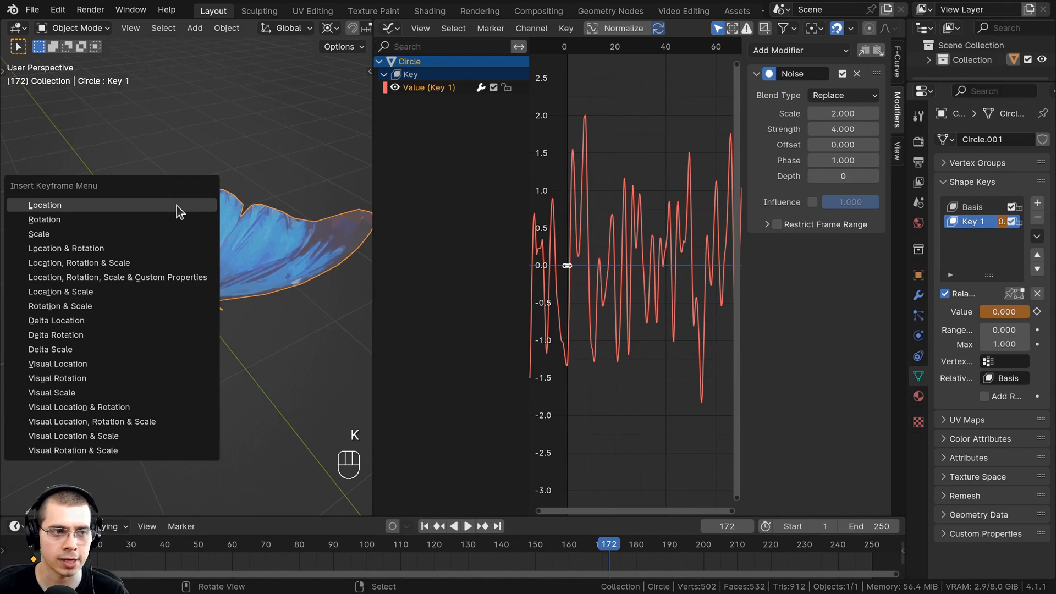
{"action": "key", "text": "k"}
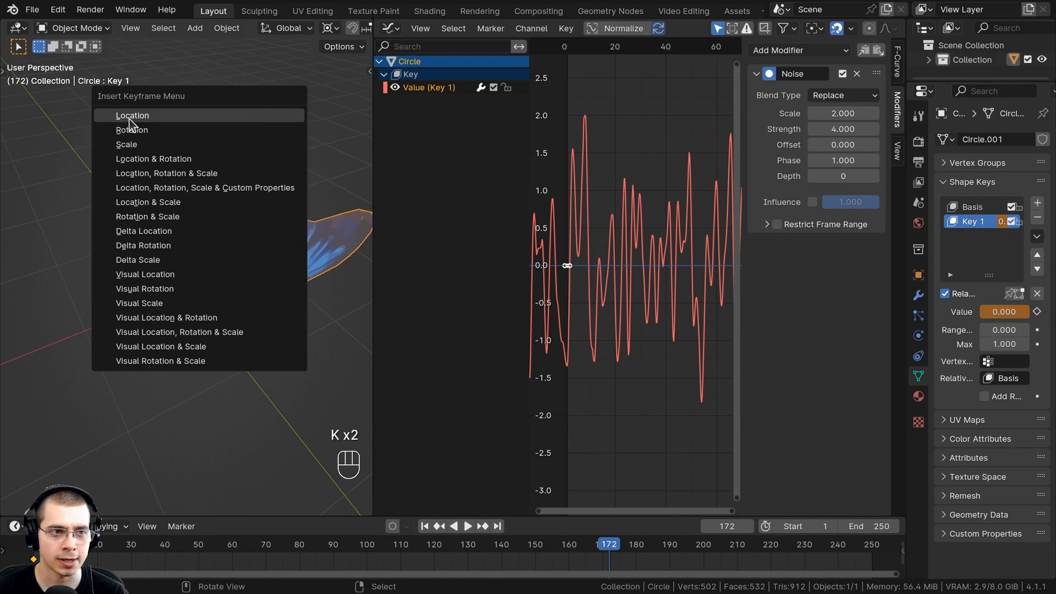
{"action": "left_click", "coordinate": [131, 116]}
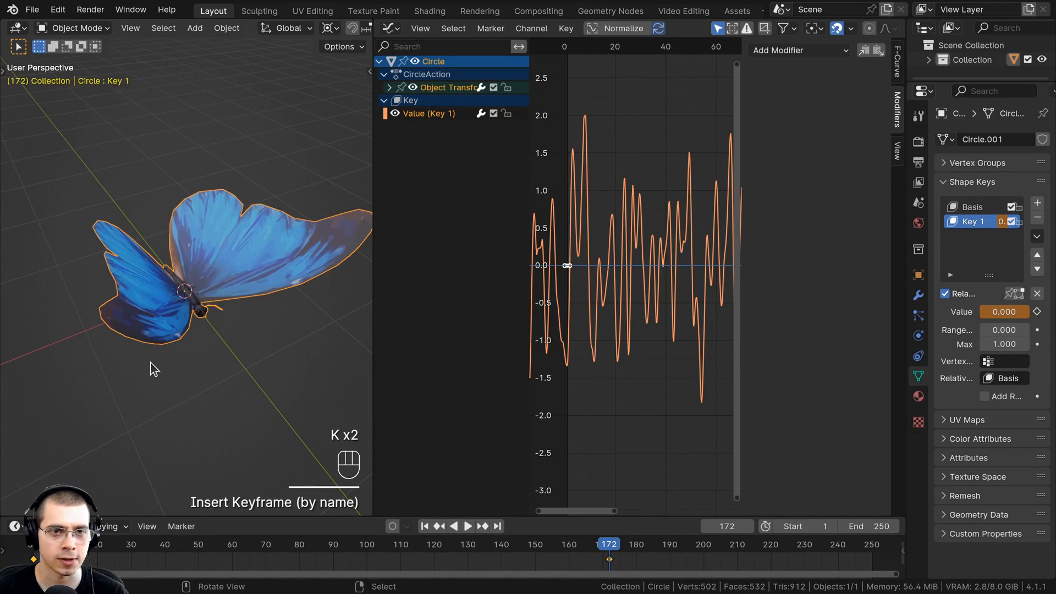
Expand the Object Transforms channels, widen the Graph Editor, and select the Z Location curve
{"action": "left_click", "coordinate": [389, 88]}
{"action": "left_click_drag", "start_coordinate": [373, 84], "coordinate": [342, 84]}
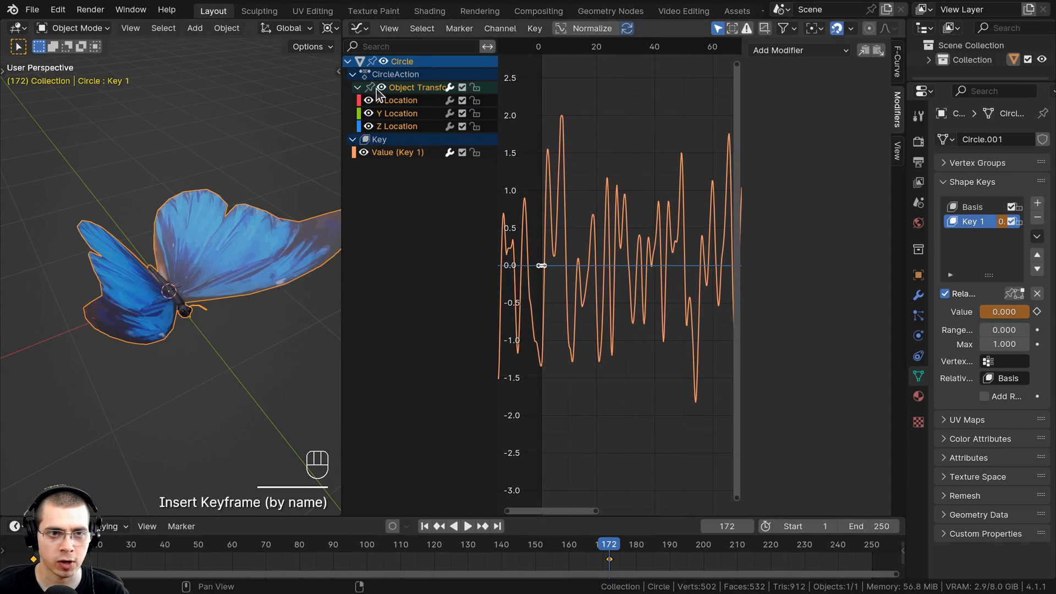
{"action": "left_click", "coordinate": [398, 113]}
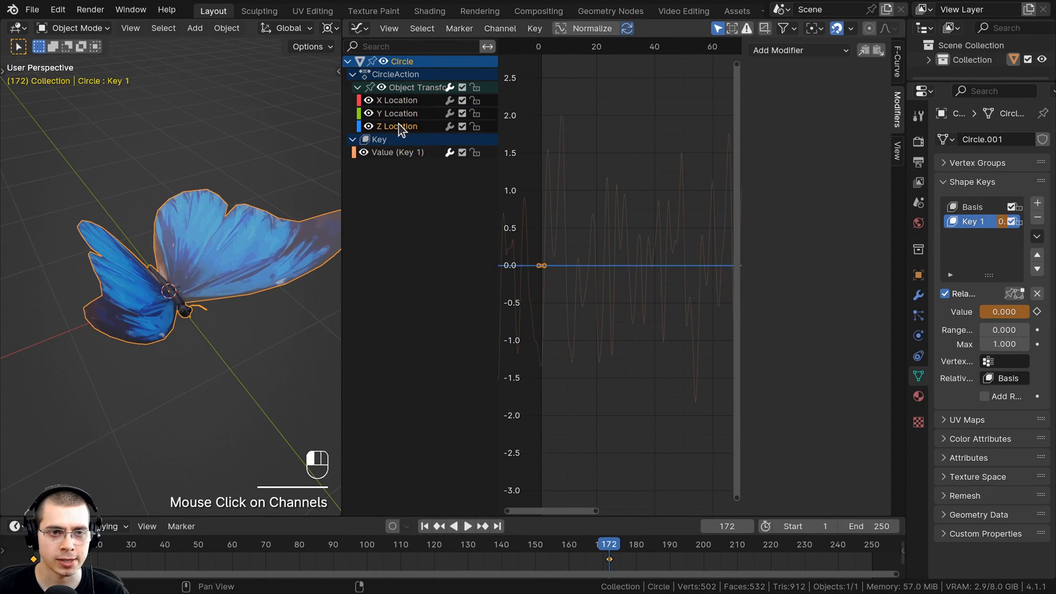
{"action": "key", "text": "g"}
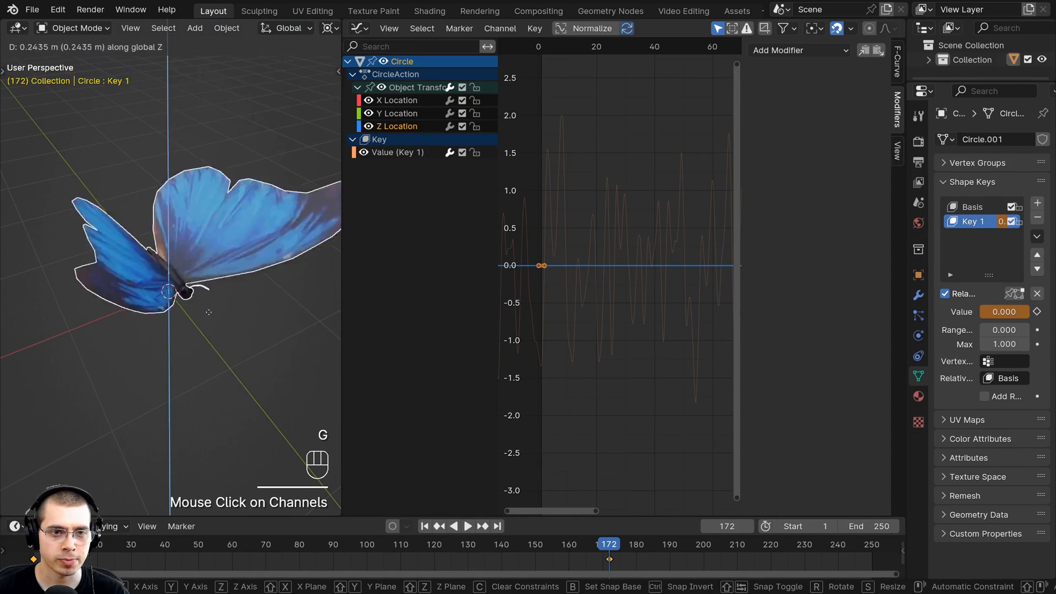
{"action": "key", "text": "Escape"}
{"action": "key", "text": "g"}
{"action": "key", "text": "z"}
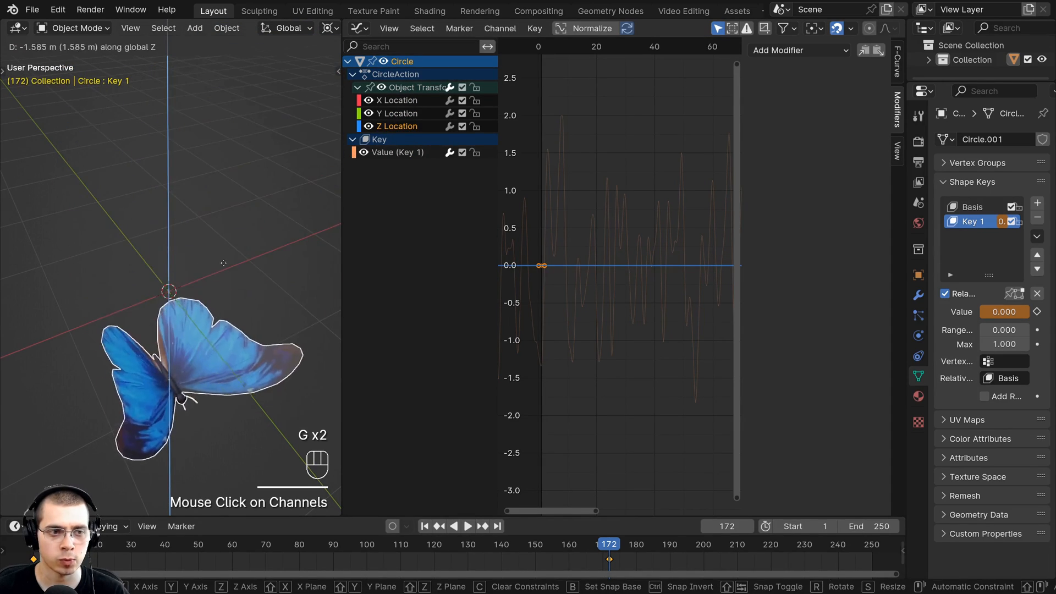
{"action": "key", "text": "Escape"}
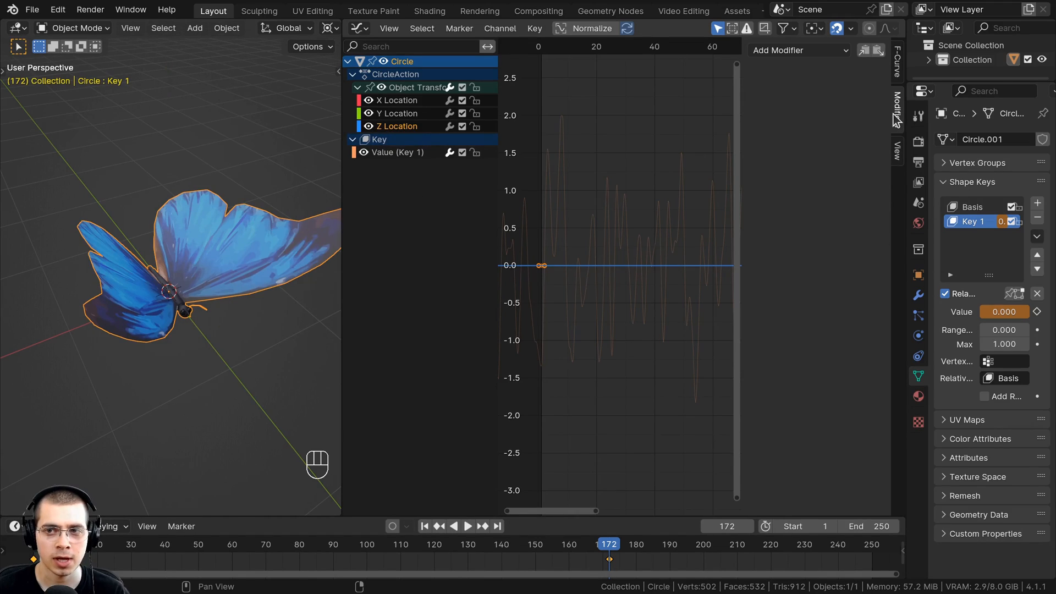
Add a Noise F-Curve modifier to the Z Location curve and play the animation to see the butterfly's vertical motion
{"action": "left_click", "coordinate": [808, 48]}
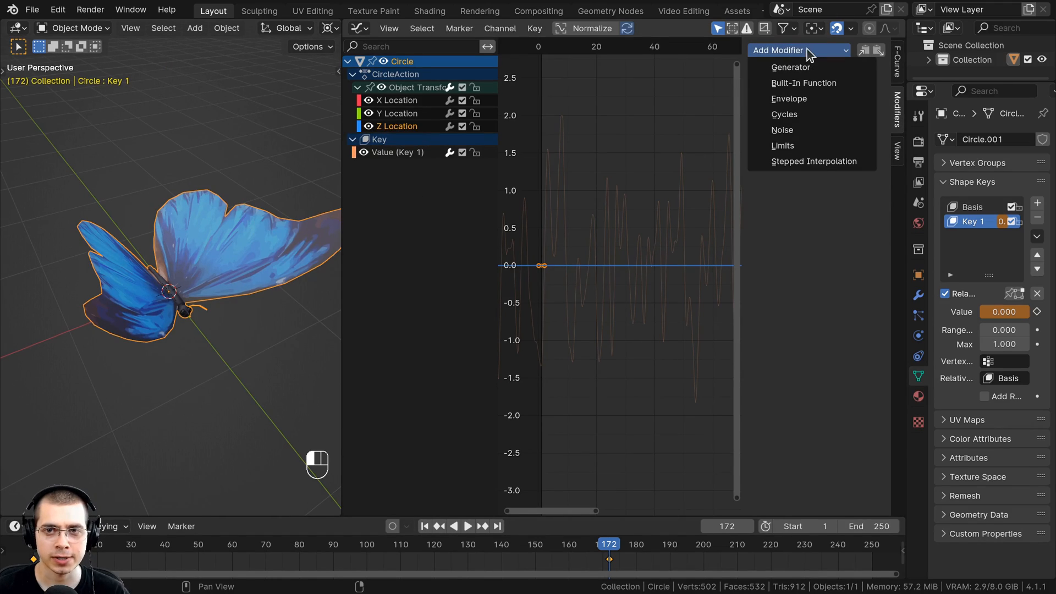
{"action": "left_click", "coordinate": [792, 129]}
{"action": "key", "text": "space"}
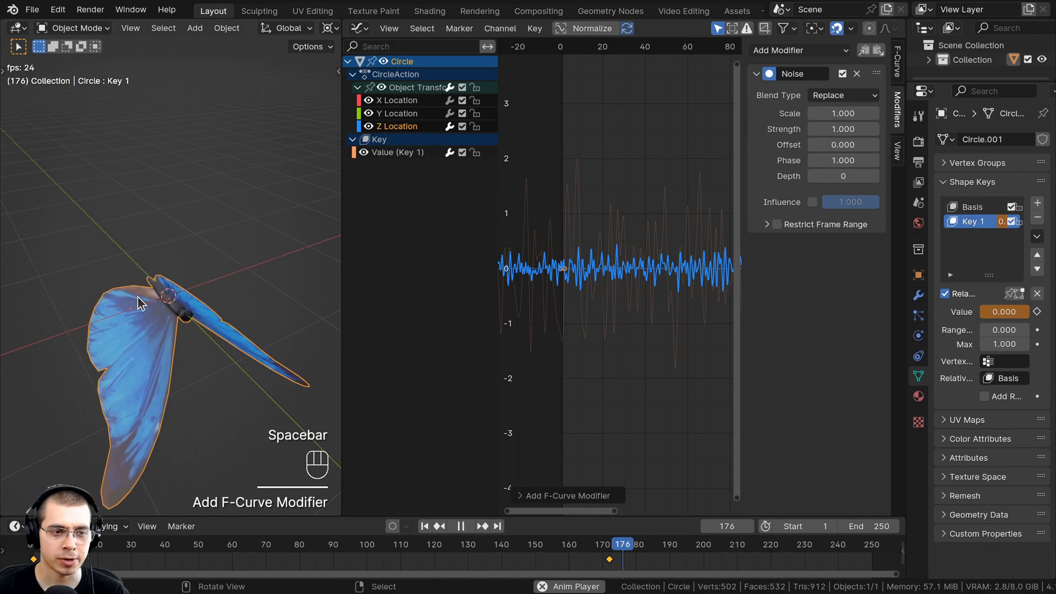
{"action": "middle_click_drag", "start_coordinate": [144, 303], "coordinate": [164, 223]}
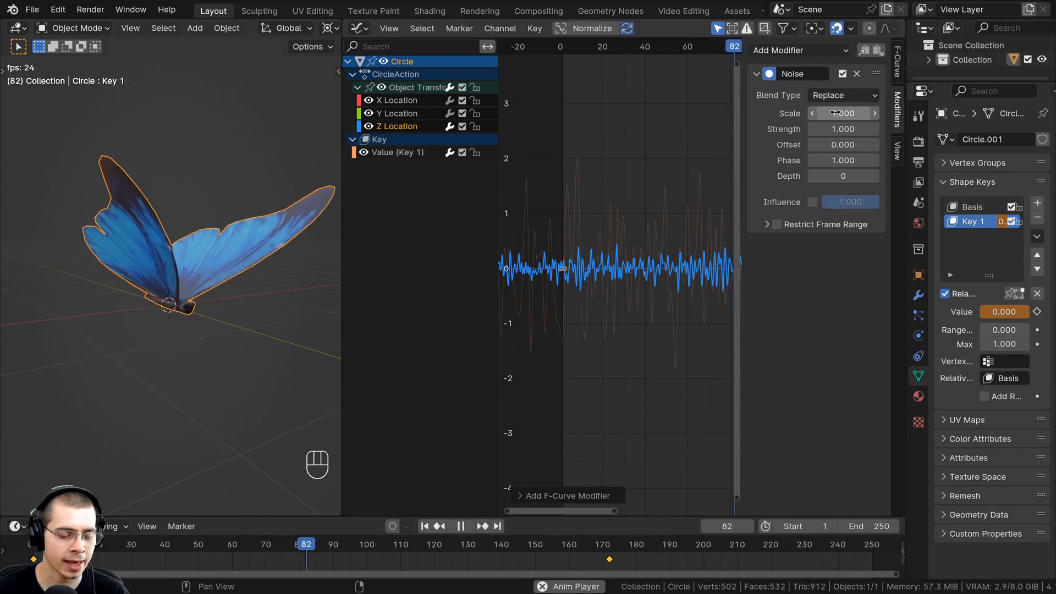
Set the Z Location Noise modifier's scale to 8 and its strength to 8
{"action": "left_click", "coordinate": [844, 112]}
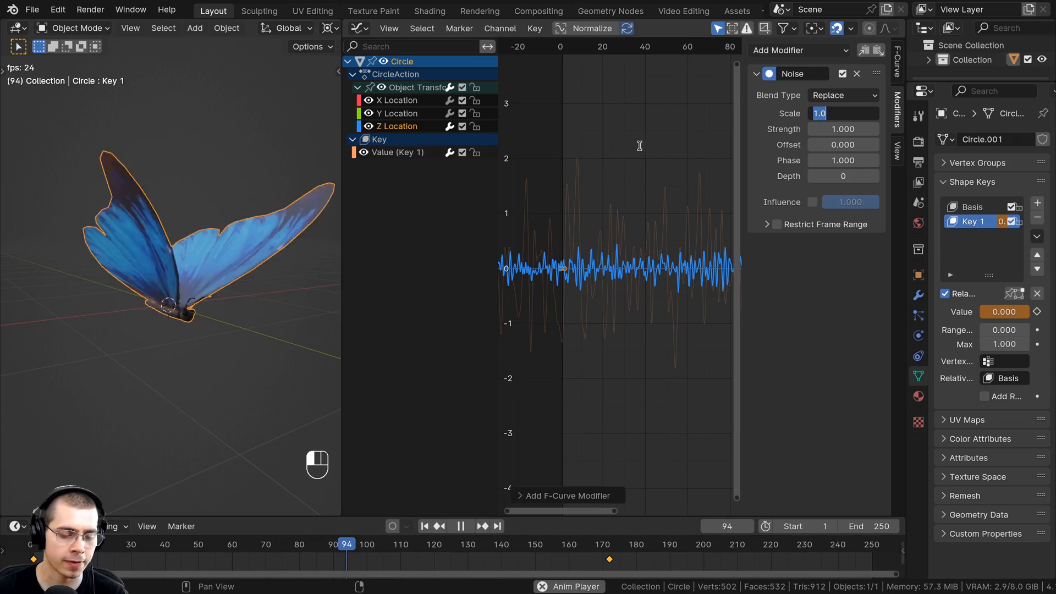
{"action": "type", "text": "8"}
{"action": "key", "text": "Return"}
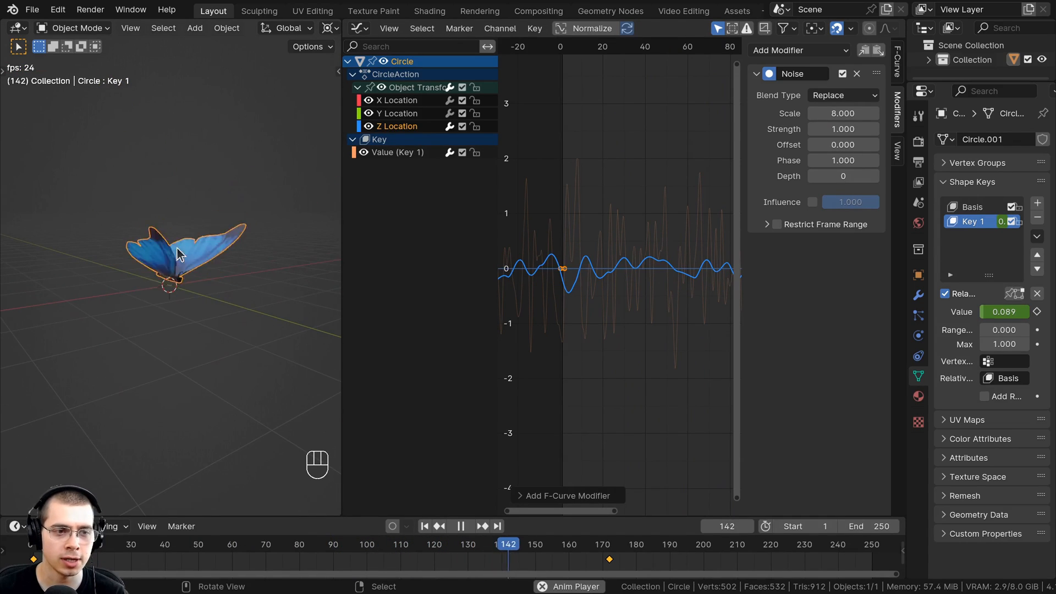
{"action": "left_click", "coordinate": [844, 129]}
{"action": "type", "text": "8"}
{"action": "key", "text": "Return"}
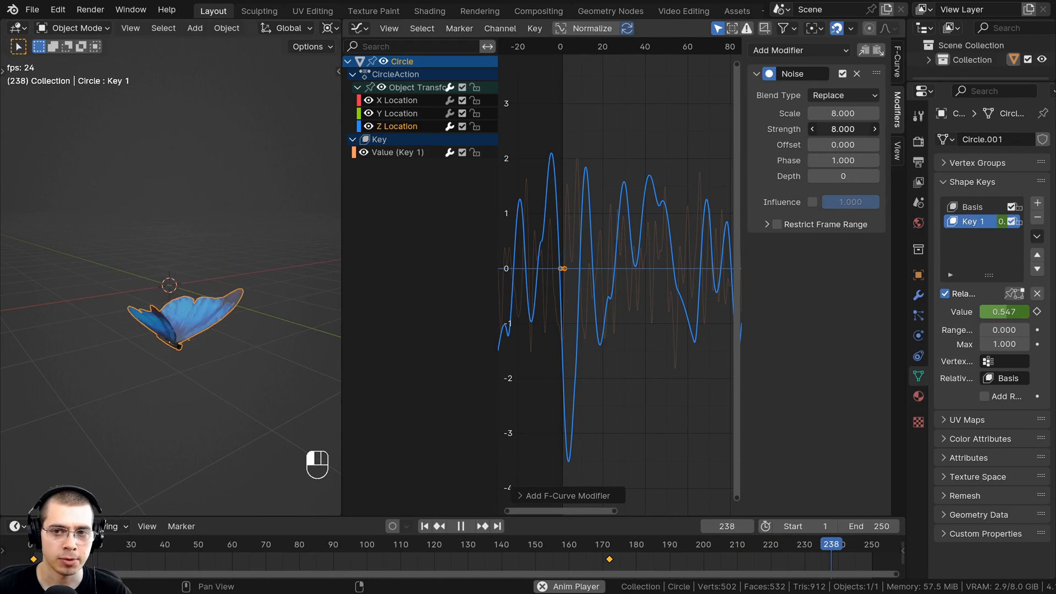
{"action": "left_click_drag", "start_coordinate": [844, 129], "coordinate": [814, 129]}
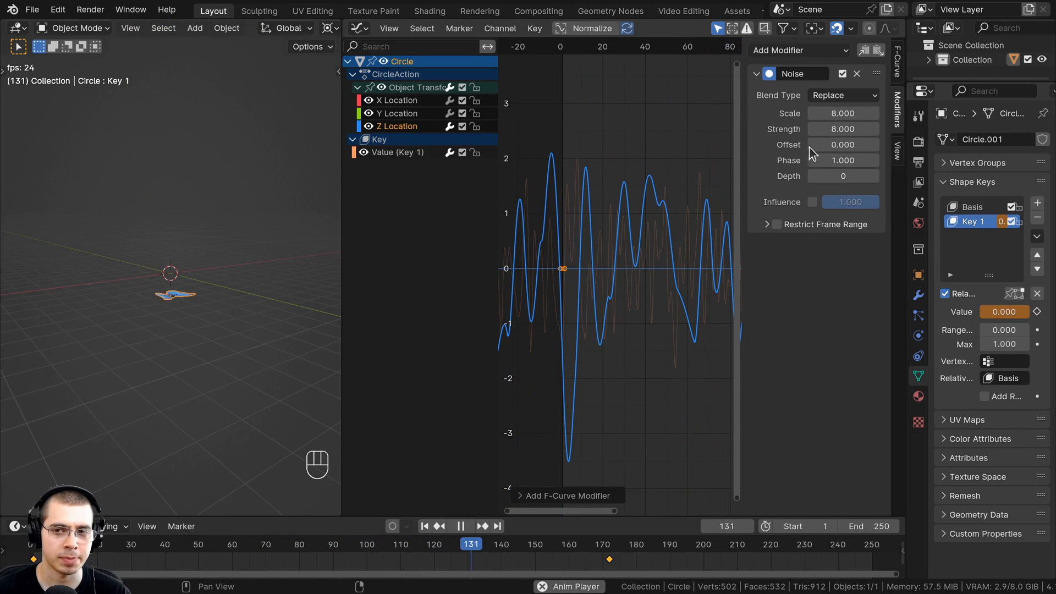
Deselect everything, review the bobbing butterfly from several angles, and stop playback
{"action": "key", "text": "a"}
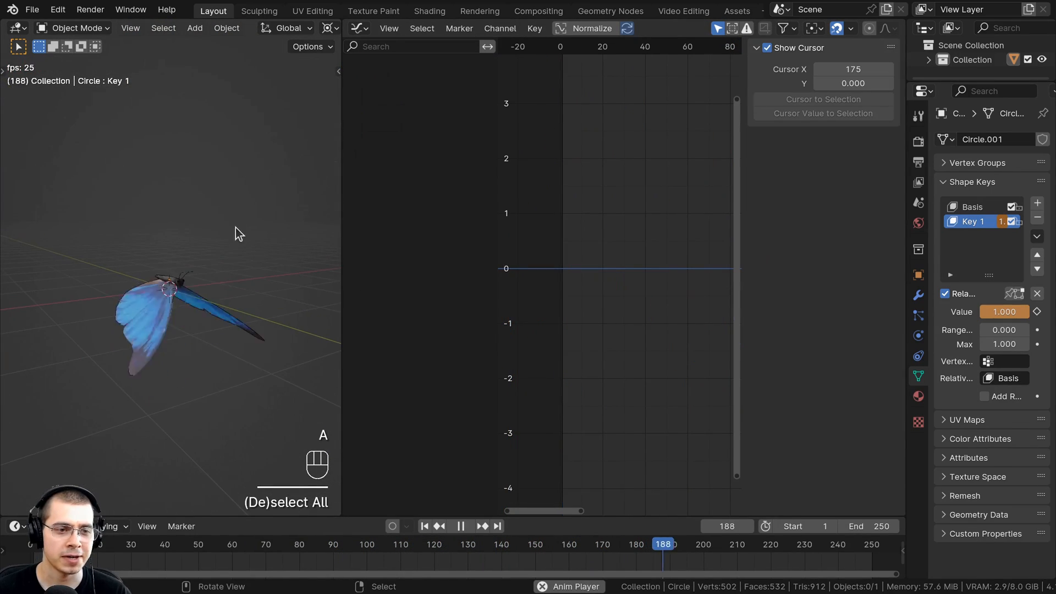
{"action": "middle_click_drag", "start_coordinate": [238, 270], "coordinate": [72, 263]}
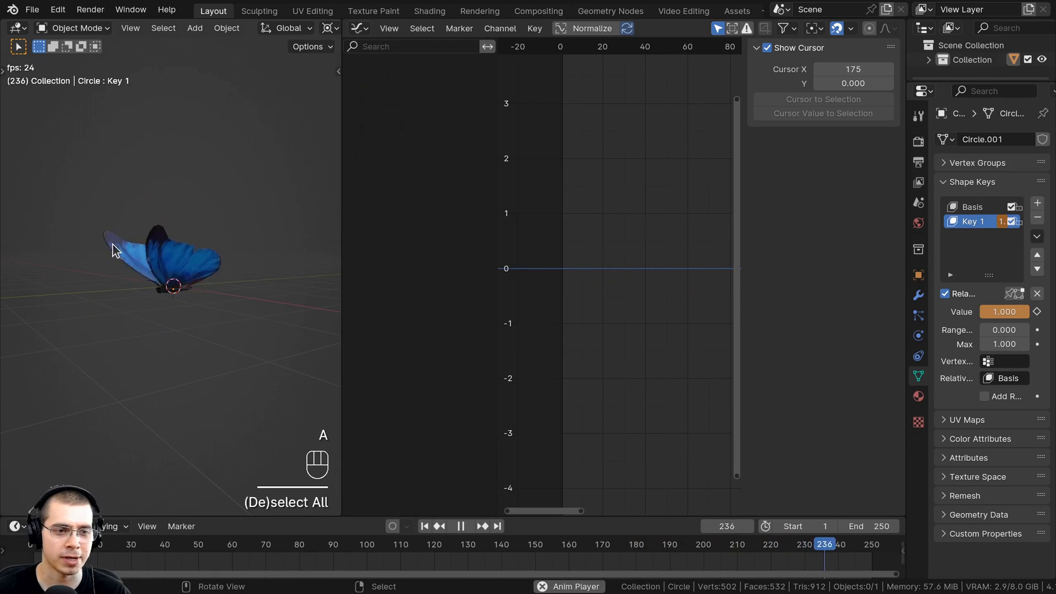
{"action": "middle_click_drag", "start_coordinate": [98, 381], "coordinate": [236, 277]}
{"action": "key", "text": "space"}
Reselect the butterfly, try moving it along Y, and widen the 3D viewport over the Graph Editor
{"action": "left_click", "coordinate": [171, 280]}
{"action": "key", "text": "g"}
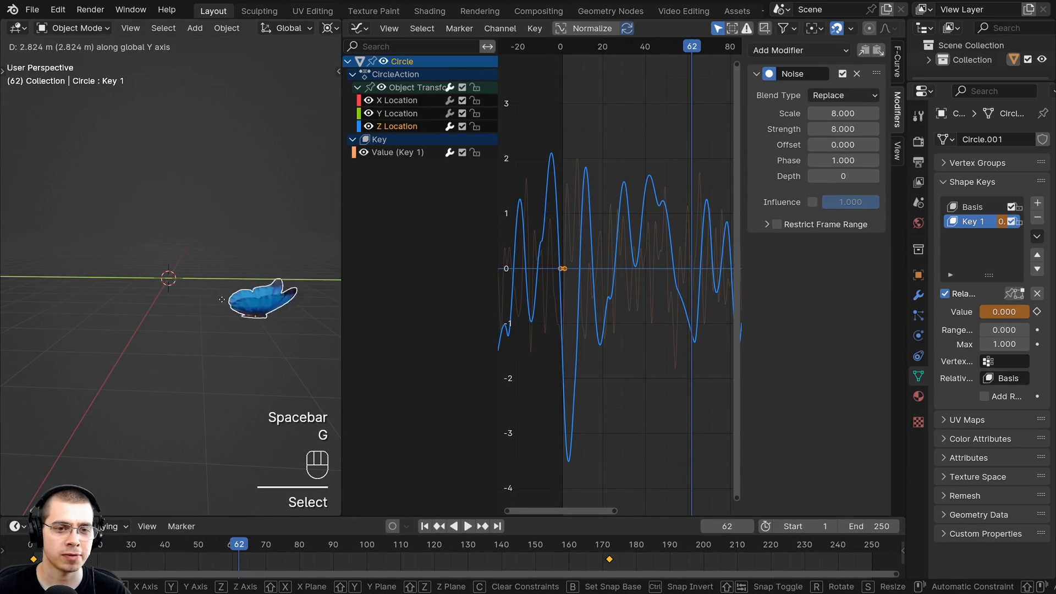
{"action": "right_click", "coordinate": [338, 295]}
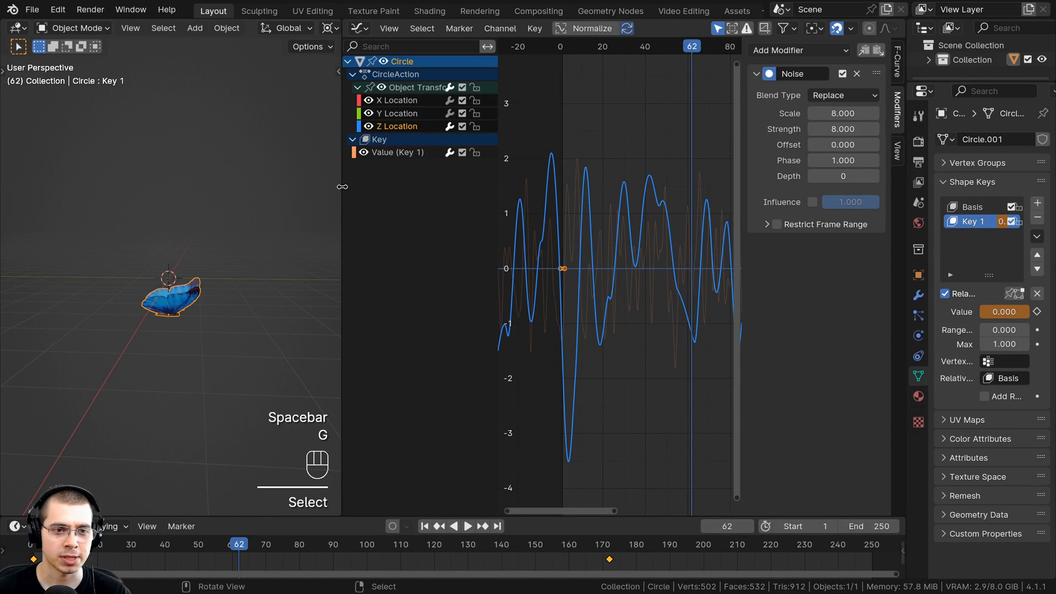
{"action": "left_click_drag", "start_coordinate": [344, 186], "coordinate": [865, 181]}
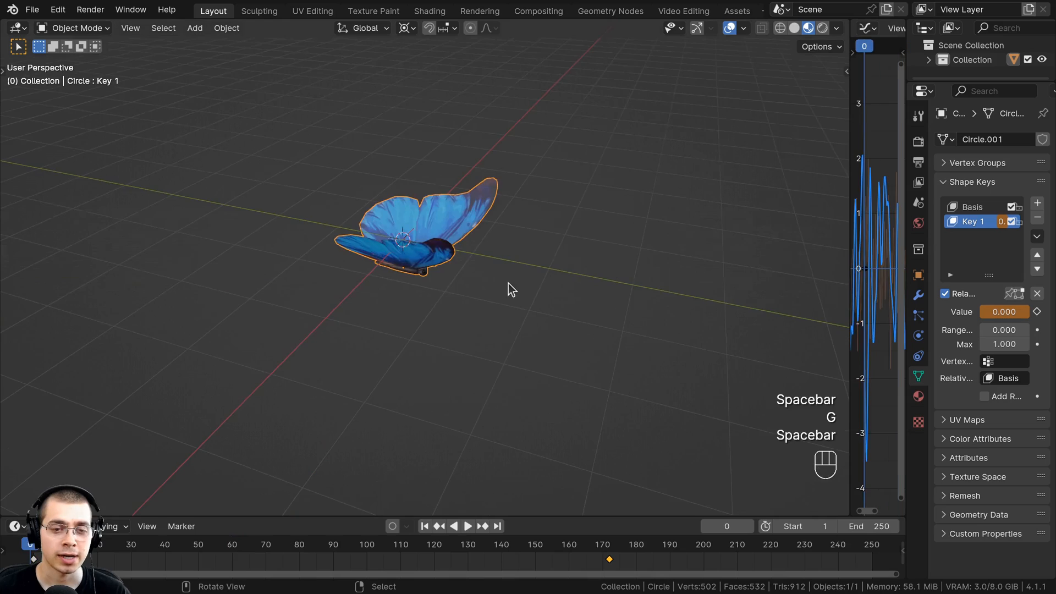
{"action": "key", "text": "g"}
{"action": "key", "text": "y"}
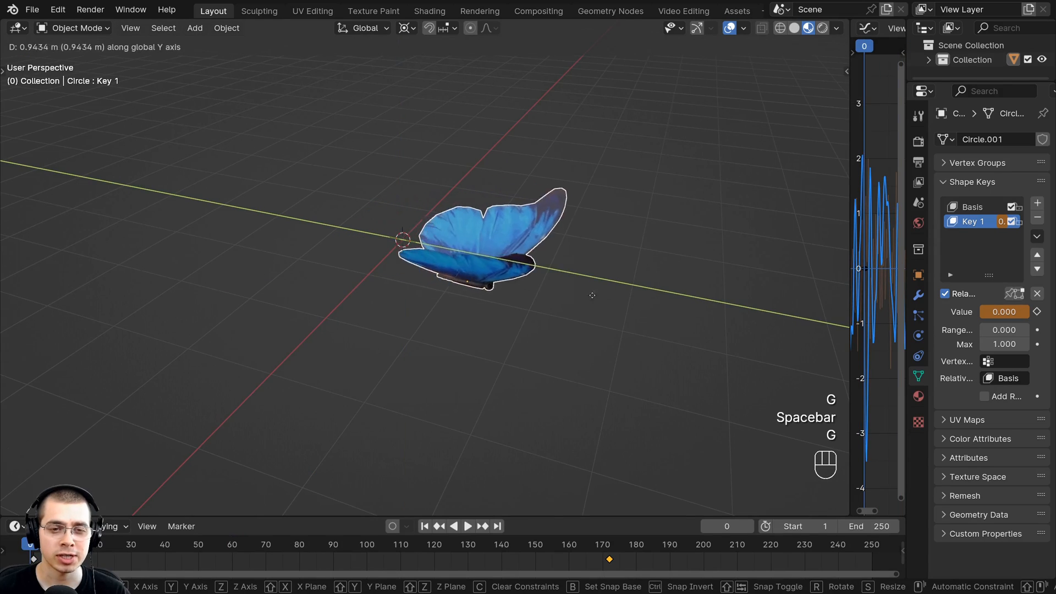
{"action": "right_click", "coordinate": [469, 284]}
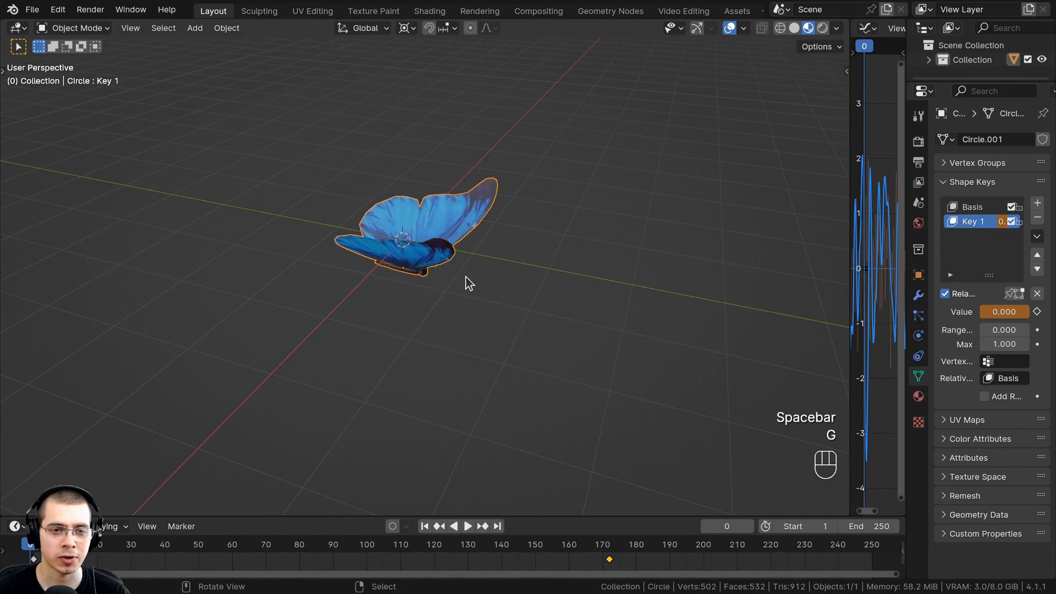
Reset the 3D cursor to the world origin and add a sphere-shaped empty there
{"action": "middle_click_drag", "start_coordinate": [486, 249], "coordinate": [449, 272]}
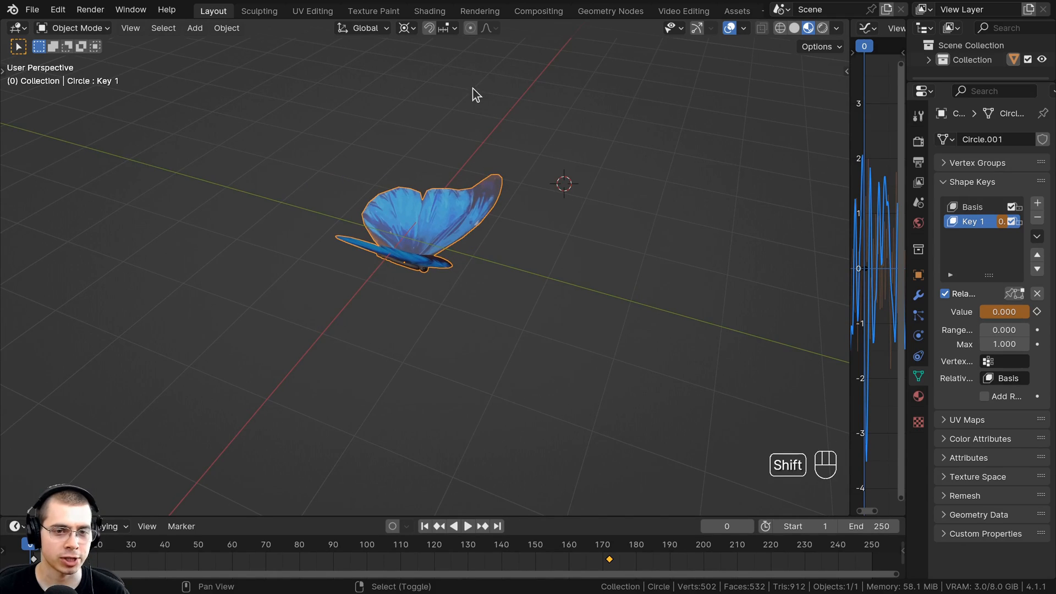
{"action": "key", "text": "shift+c"}
{"action": "key", "text": "shift+a"}
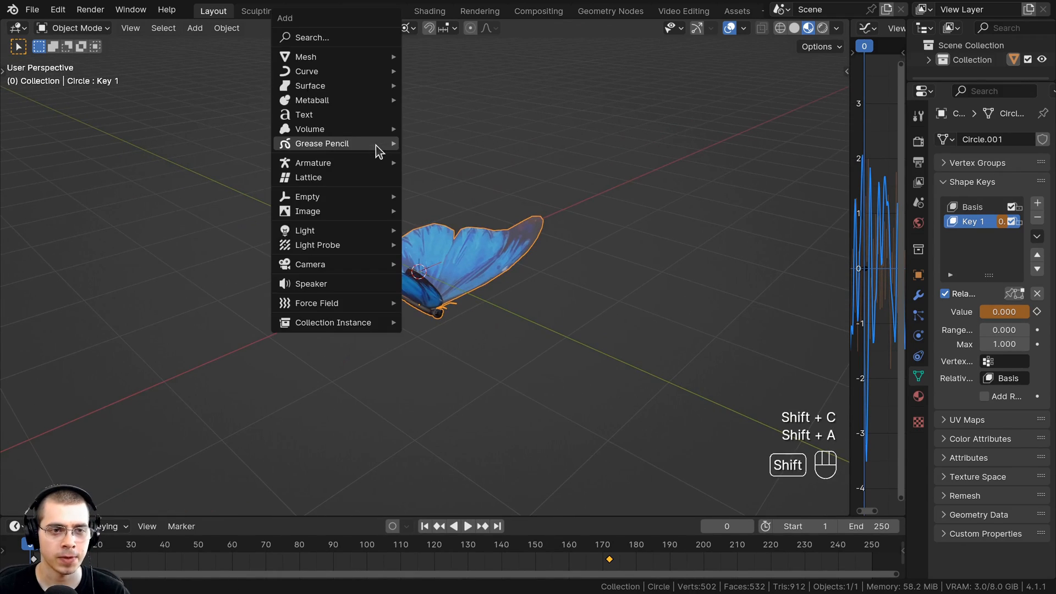
{"action": "mouse_move", "coordinate": [375, 144]}
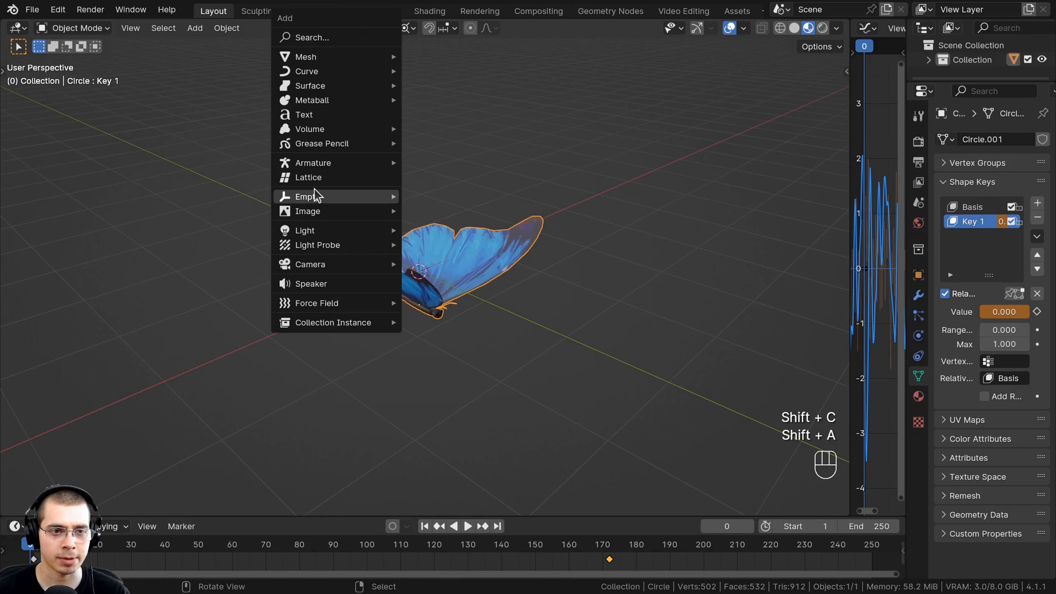
{"action": "mouse_move", "coordinate": [317, 200]}
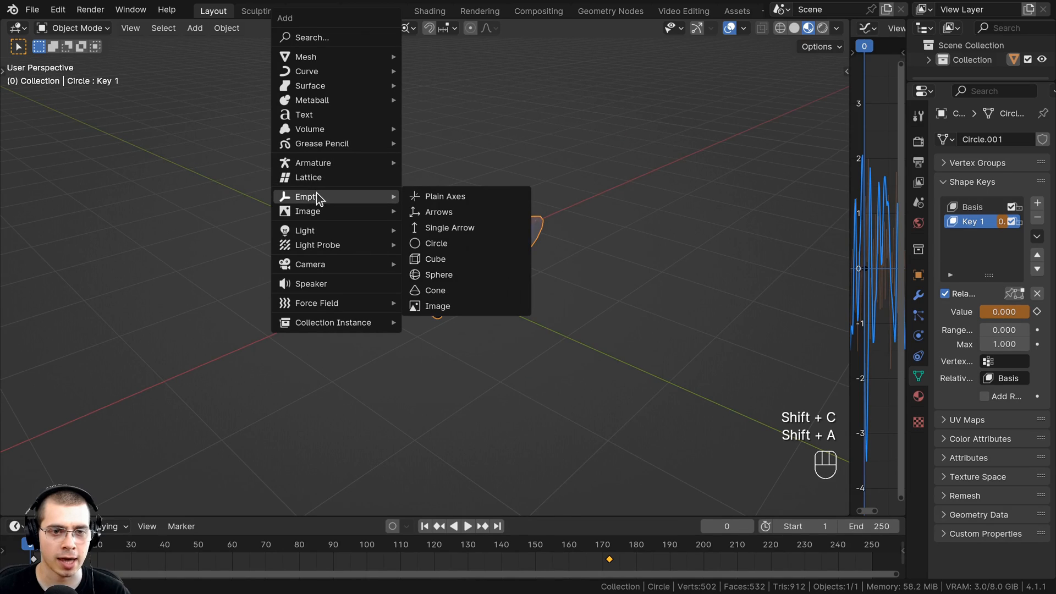
{"action": "left_click", "coordinate": [454, 275]}
Scale the sphere empty by about 1.8 so that it surrounds the butterfly
{"action": "key", "text": "s"}
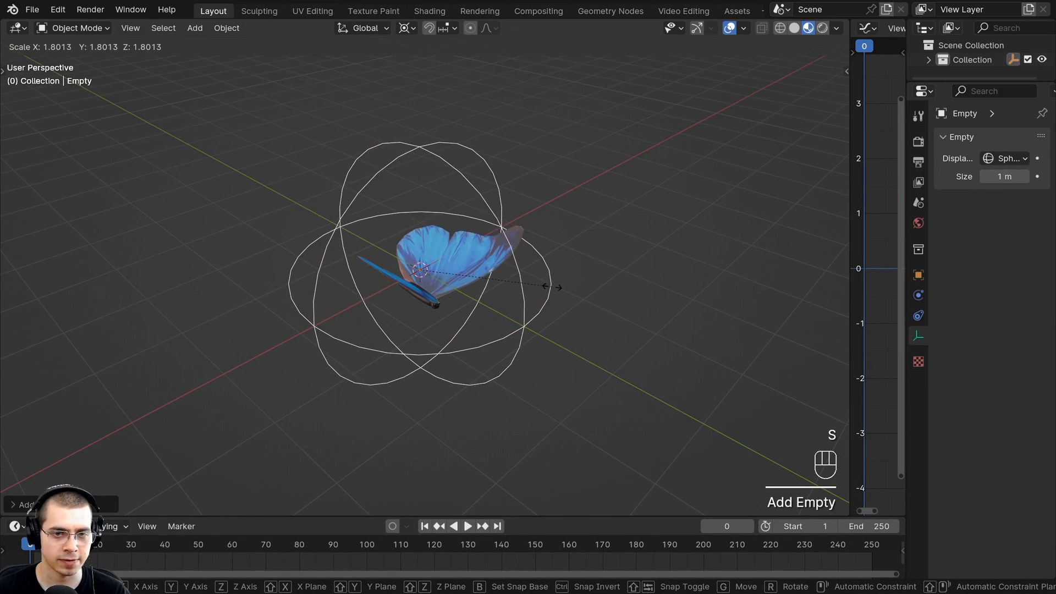
{"action": "left_click", "coordinate": [555, 292]}
{"action": "mouse_move", "coordinate": [556, 292]}
{"action": "middle_mouse_down"}
{"action": "mouse_move", "coordinate": [434, 275]}
{"action": "mouse_move", "coordinate": [431, 203]}
{"action": "mouse_move", "coordinate": [463, 193]}
{"action": "mouse_move", "coordinate": [426, 124]}
{"action": "mouse_move", "coordinate": [473, 289]}
{"action": "mouse_move", "coordinate": [467, 121]}
{"action": "mouse_move", "coordinate": [472, 272]}
{"action": "mouse_move", "coordinate": [455, 300]}
{"action": "mouse_move", "coordinate": [497, 198]}
{"action": "mouse_move", "coordinate": [462, 266]}
{"action": "mouse_move", "coordinate": [541, 305]}
{"action": "mouse_move", "coordinate": [539, 297]}
{"action": "middle_mouse_up"}
Parent the butterfly to the sphere empty using Object (Keep Transform)
{"action": "left_click", "coordinate": [451, 233]}
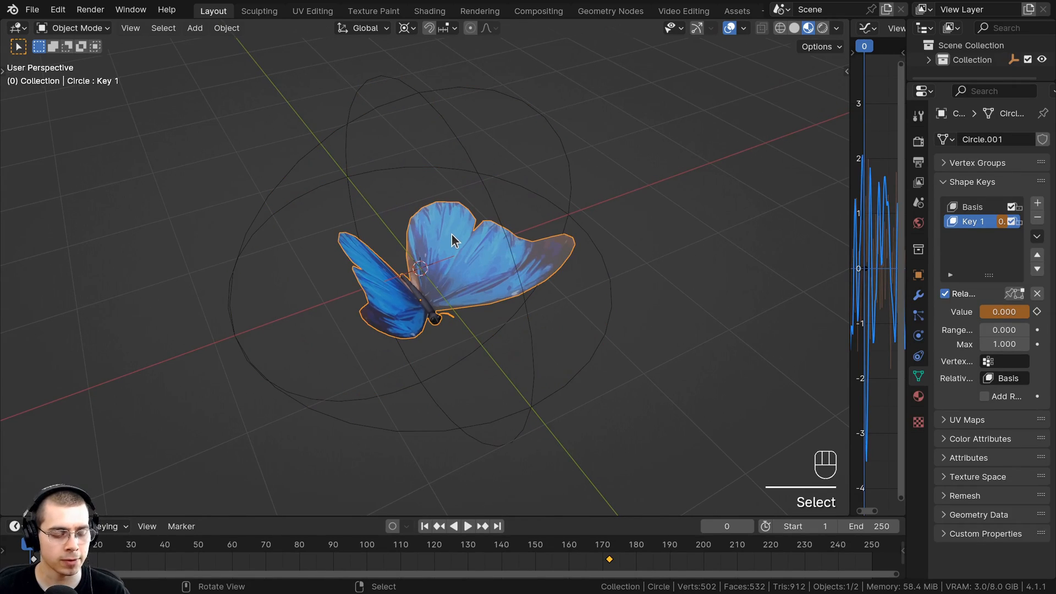
{"action": "left_click", "coordinate": [546, 119], "text": "shift"}
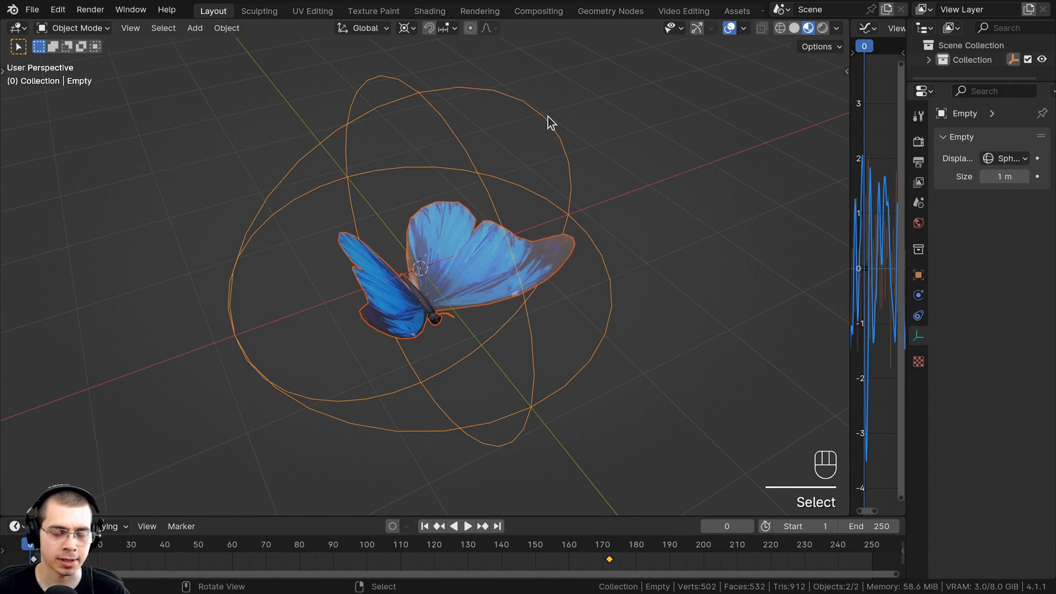
{"action": "key", "text": "ctrl+p"}
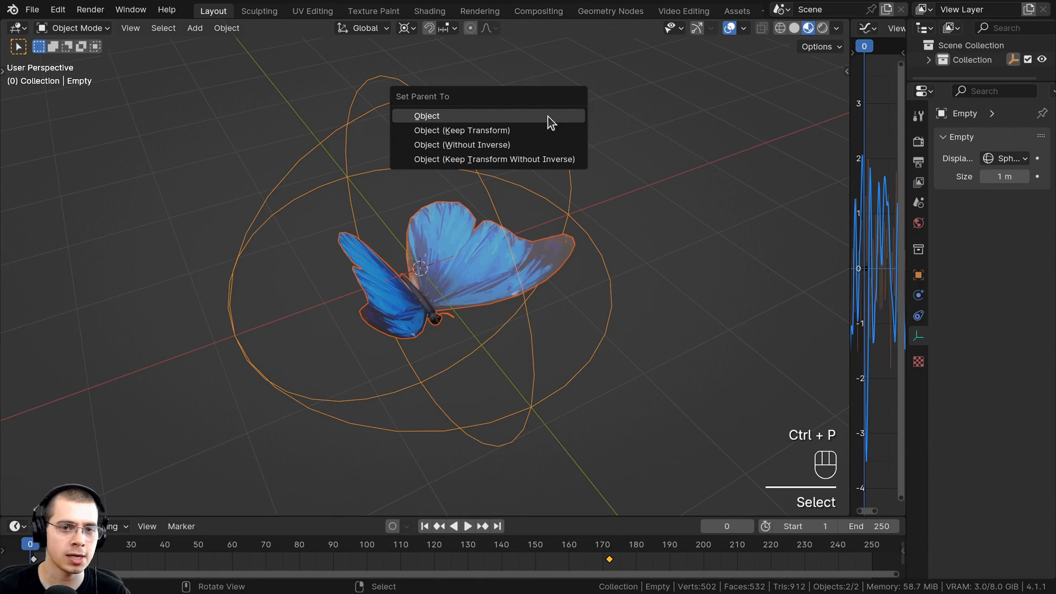
{"action": "left_click", "coordinate": [507, 130]}
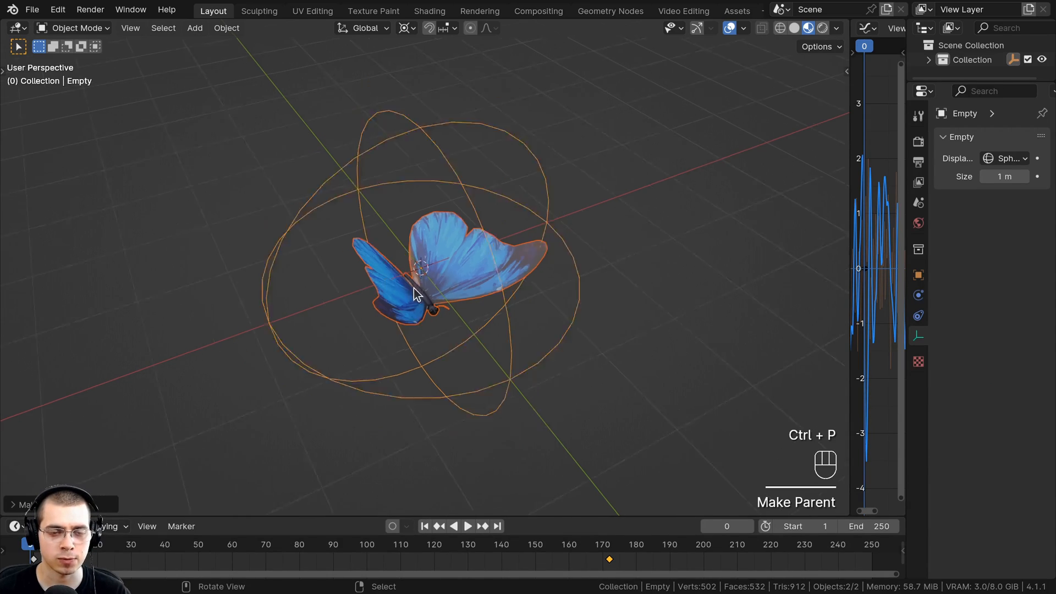
Play the animation and try moving the sphere empty along Y to carry the butterfly with it
{"action": "middle_click_drag", "start_coordinate": [413, 288], "coordinate": [475, 318]}
{"action": "key", "text": "space"}
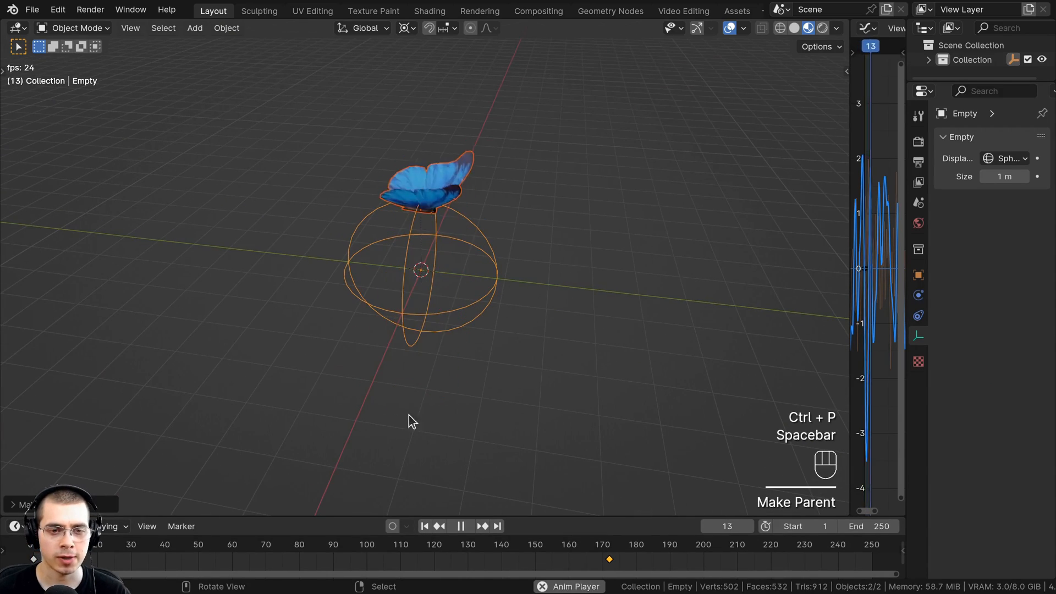
{"action": "left_click", "coordinate": [414, 339]}
{"action": "key", "text": "g"}
{"action": "key", "text": "y"}
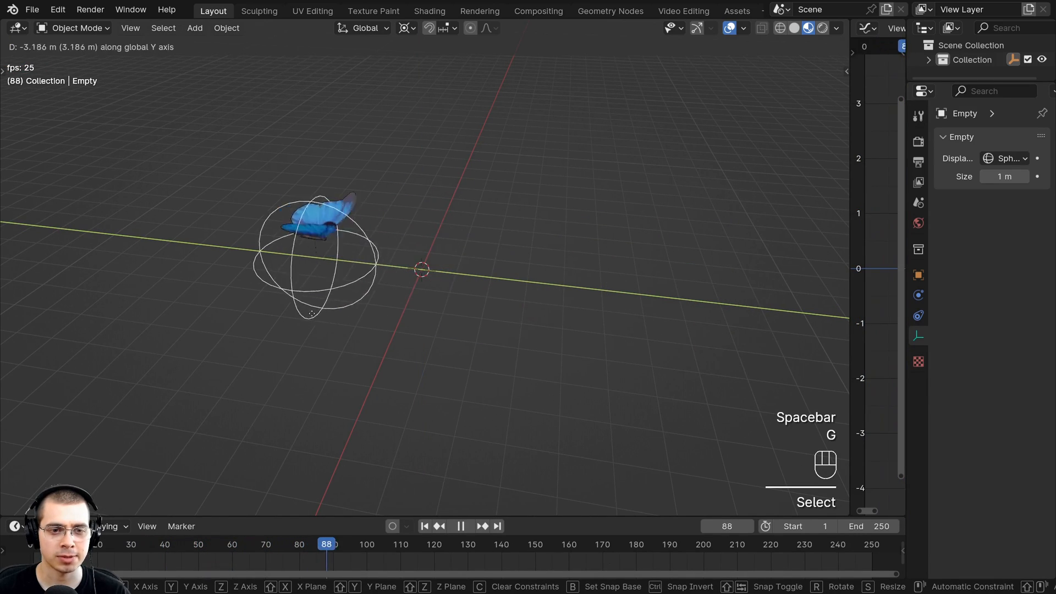
{"action": "right_click", "coordinate": [368, 330]}
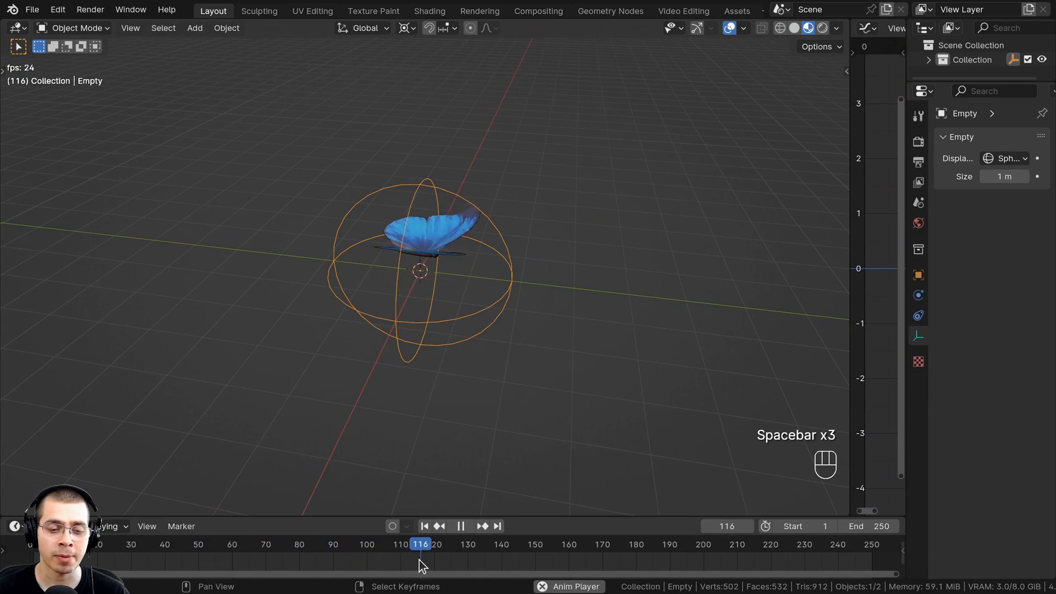
Scrub through the animation and stop playback at frame 89
{"action": "left_click_drag", "start_coordinate": [457, 566], "coordinate": [350, 562]}
{"action": "key", "text": "space"}
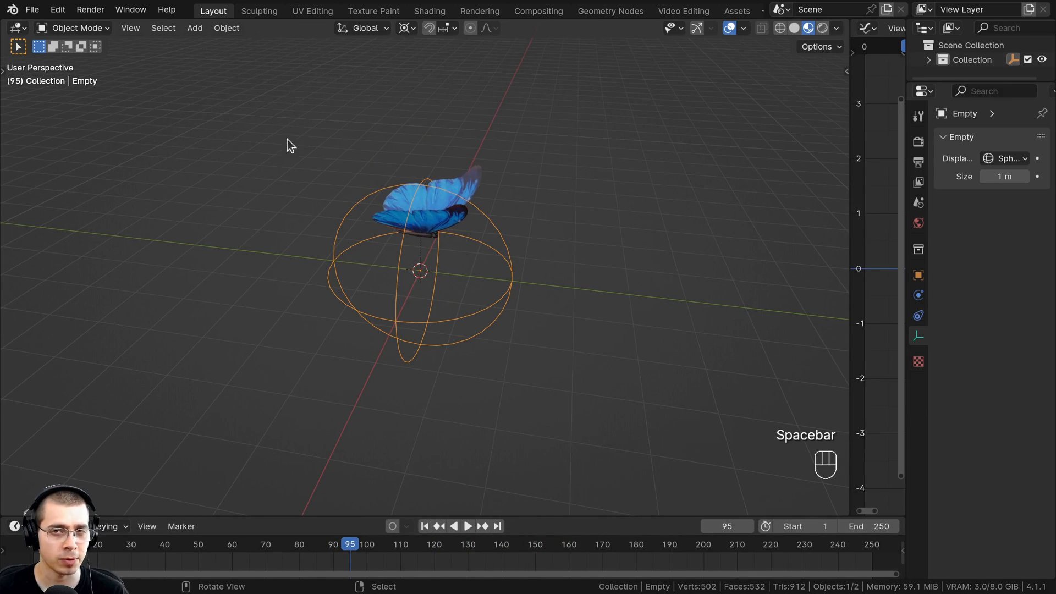
{"action": "left_click", "coordinate": [330, 556]}
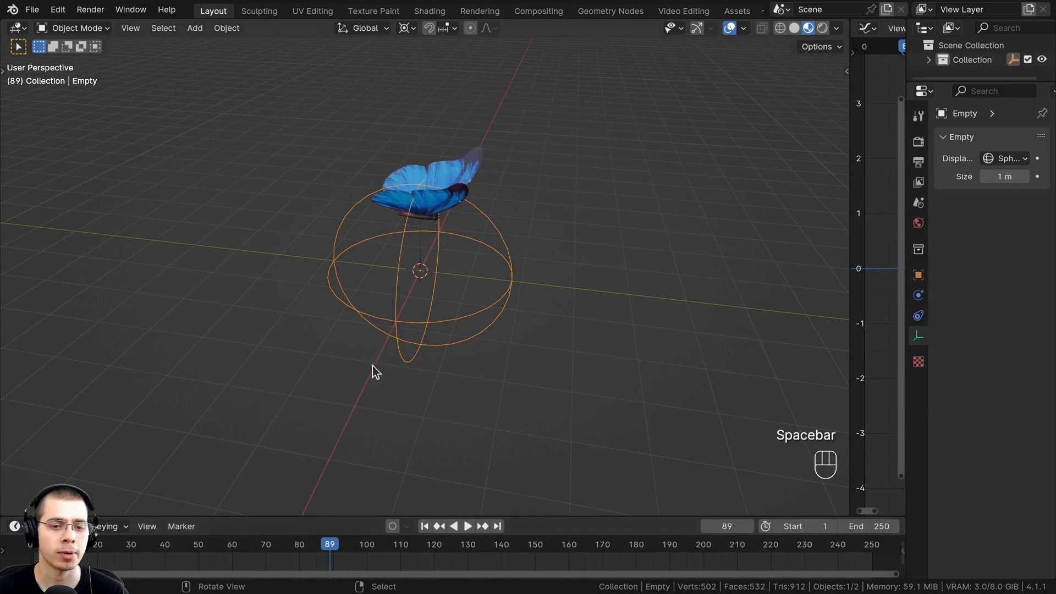
Duplicate the butterfly together with its sphere empty and offset the copy by about -8.5 m along X
{"action": "right_click", "coordinate": [436, 202]}
{"action": "right_click", "coordinate": [486, 225], "text": "shift"}
{"action": "scroll", "coordinate": [455, 251], "scroll_direction": "down", "scroll_amount": 2}
{"action": "middle_click_drag", "start_coordinate": [451, 255], "coordinate": [375, 274]}
{"action": "key", "text": "shift+d"}
{"action": "key", "text": "x"}
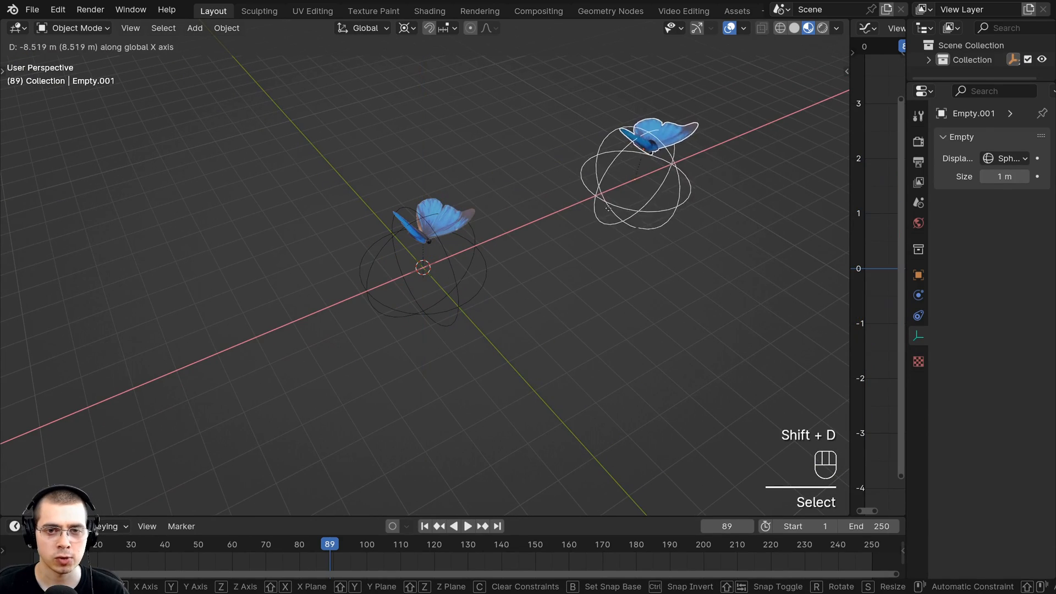
{"action": "left_click", "coordinate": [622, 208]}
Try rotating the duplicated butterfly and empty about Z around the 3D cursor
{"action": "key", "text": "r"}
{"action": "key", "text": "z"}
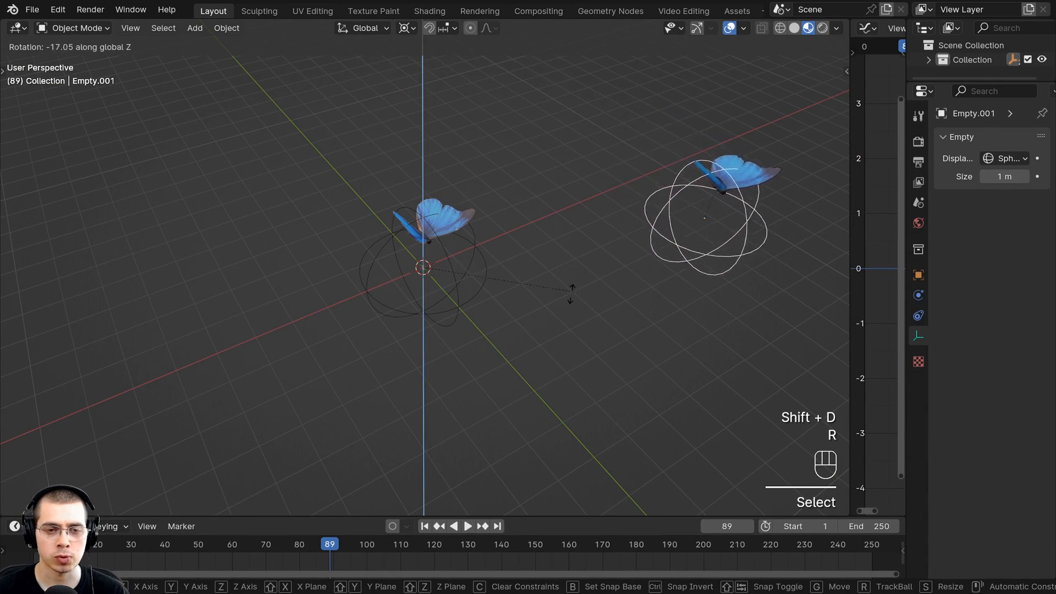
{"action": "left_click", "coordinate": [648, 242]}
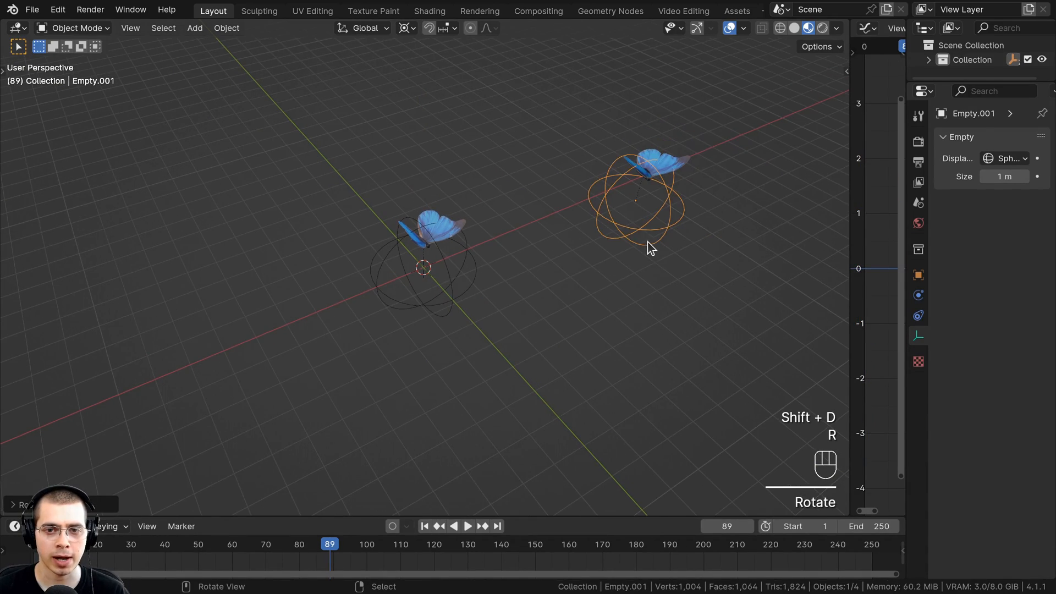
Set the transform pivot point to Median Point and rotate the duplicated empty freely with the trackball
{"action": "left_click", "coordinate": [407, 29]}
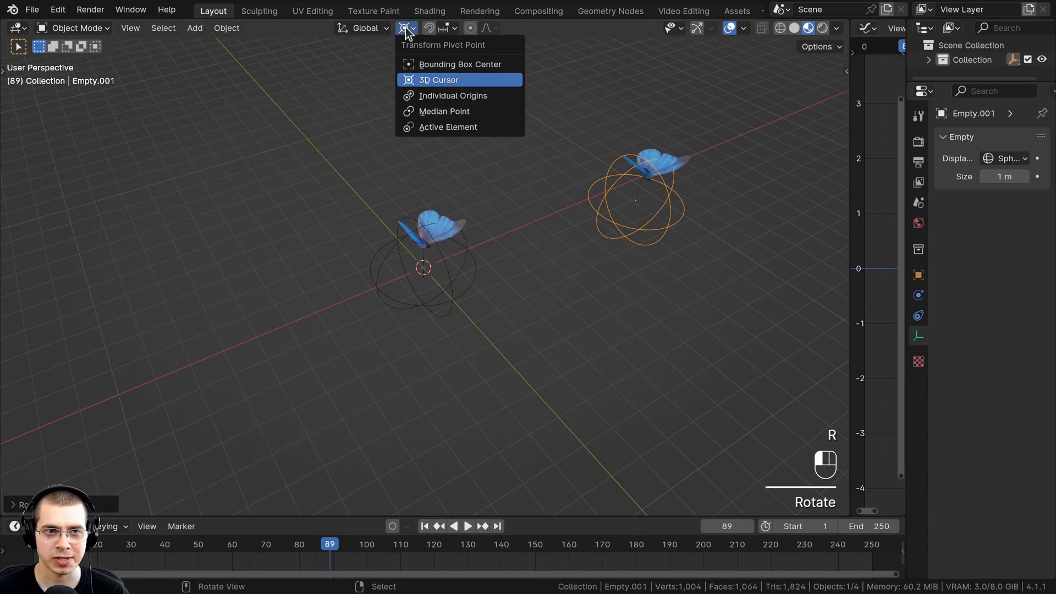
{"action": "left_click", "coordinate": [434, 111]}
{"action": "key", "text": "r"}
{"action": "key", "text": "r"}
{"action": "left_click", "coordinate": [652, 272]}
Play the animation and move the duplicated empty around the scene from different view angles
{"action": "key", "text": "space"}
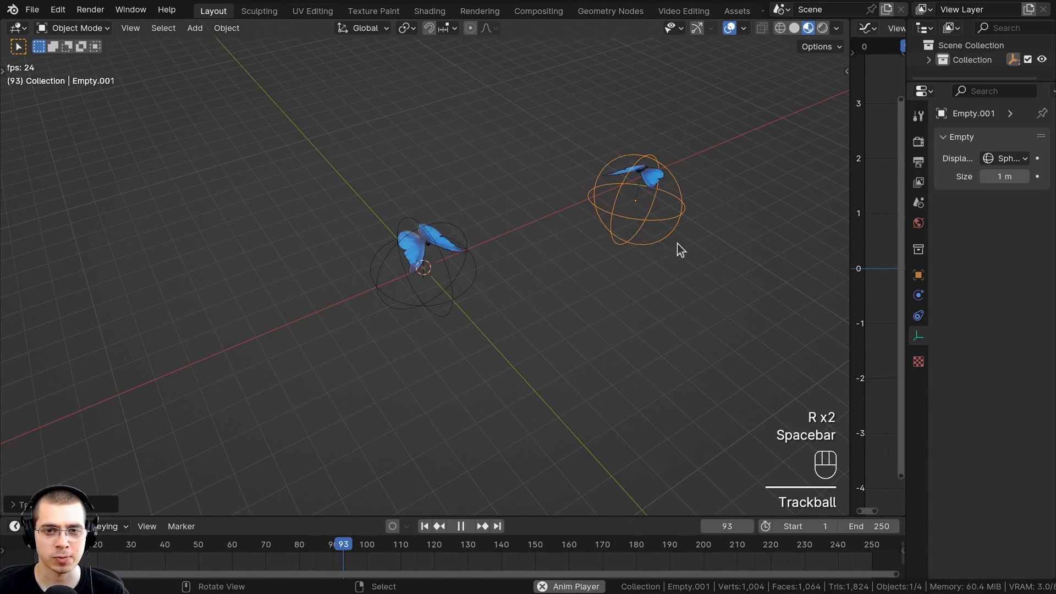
{"action": "middle_click_drag", "start_coordinate": [677, 243], "coordinate": [622, 242]}
{"action": "key", "text": "g"}
{"action": "left_click", "coordinate": [502, 292]}
{"action": "middle_click_drag", "start_coordinate": [501, 292], "coordinate": [532, 338]}
{"action": "key", "text": "g"}
{"action": "left_click", "coordinate": [589, 392]}
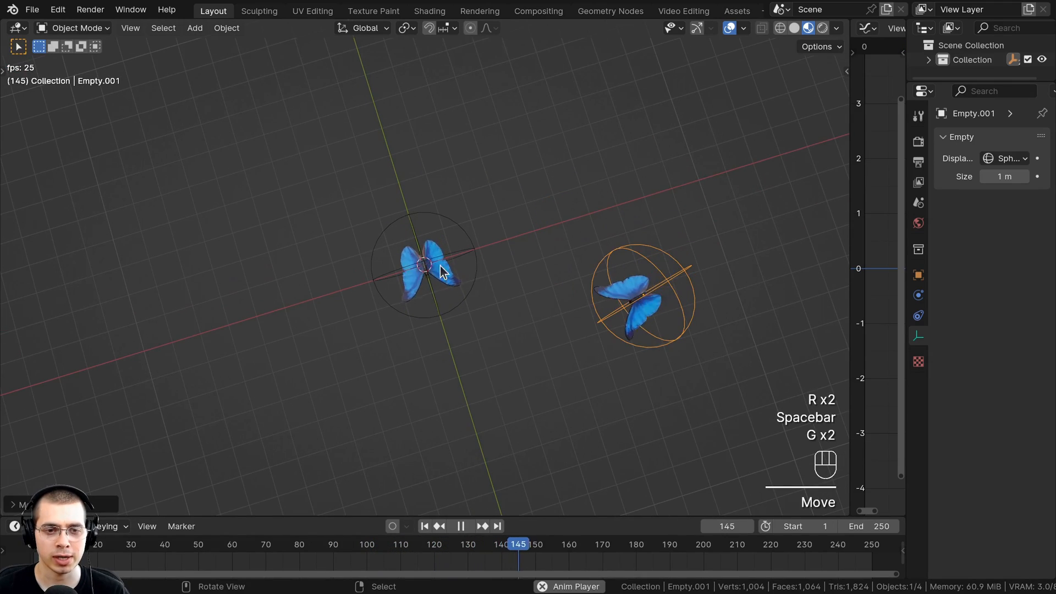
Stop playback and rotate the duplicated empty as seen from above
{"action": "middle_click_drag", "start_coordinate": [579, 295], "coordinate": [568, 299], "text": "shift"}
{"action": "key", "text": "space"}
{"action": "scroll", "coordinate": [424, 297], "scroll_direction": "up", "scroll_amount": 1}
{"action": "middle_click_drag", "start_coordinate": [425, 297], "coordinate": [332, 253], "text": "shift"}
{"action": "key", "text": "r"}
{"action": "left_click", "coordinate": [648, 323]}
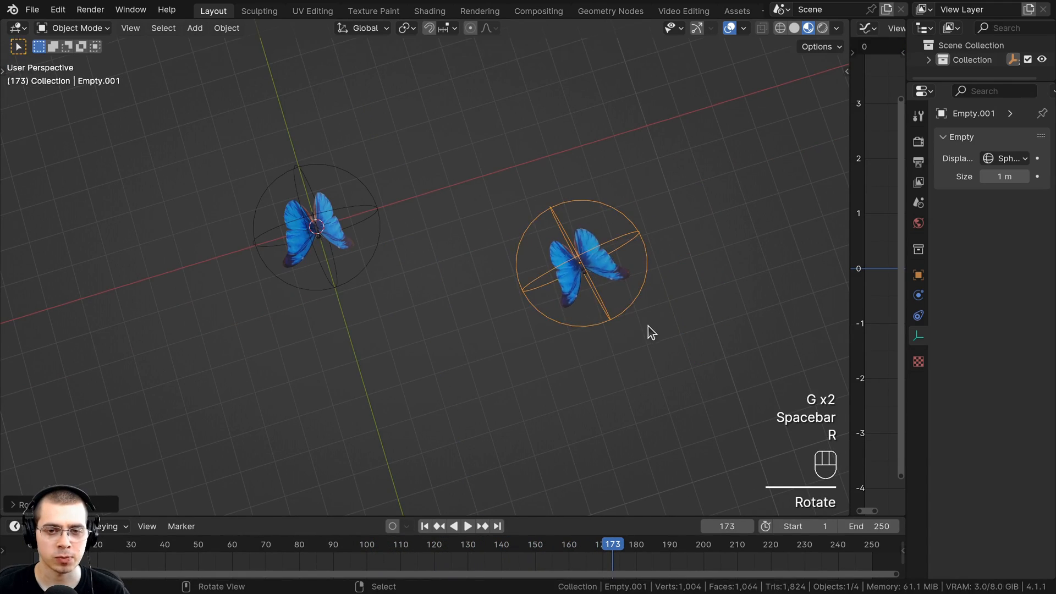
Resume playback, rotate the duplicated empty twice more and move it closer to the original butterfly
{"action": "scroll", "coordinate": [649, 324], "scroll_direction": "down", "scroll_amount": 2}
{"action": "key", "text": "space"}
{"action": "key", "text": "r"}
{"action": "left_click", "coordinate": [682, 247]}
{"action": "key", "text": "r"}
{"action": "left_click", "coordinate": [648, 154]}
{"action": "key", "text": "g"}
{"action": "left_click", "coordinate": [652, 273]}
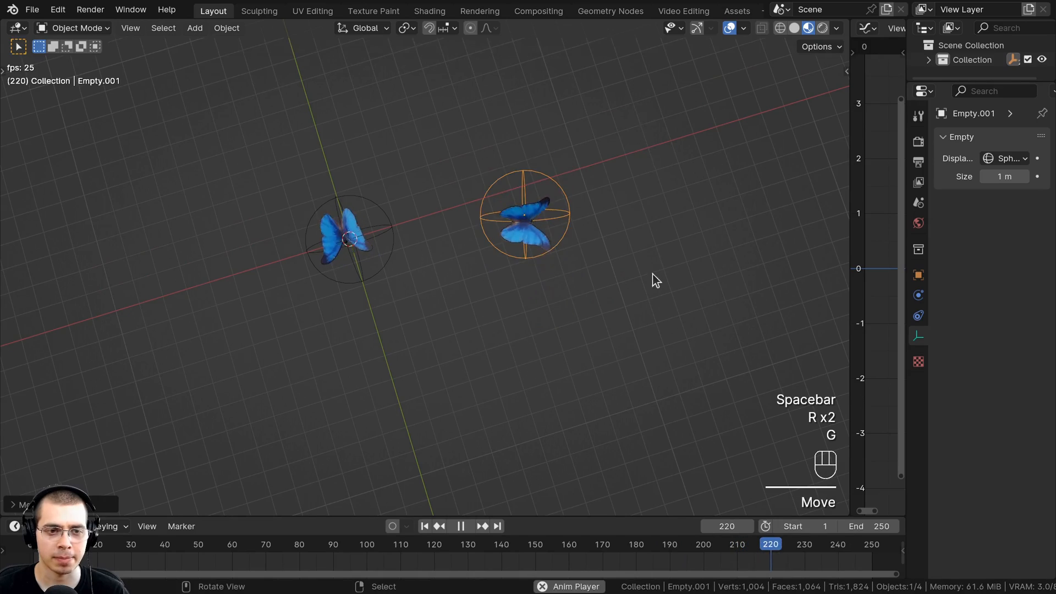
Delete the duplicated butterfly and its sphere empty
{"action": "middle_click_drag", "start_coordinate": [653, 273], "coordinate": [537, 196]}
{"action": "key", "text": "b"}
{"action": "key", "text": "x"}
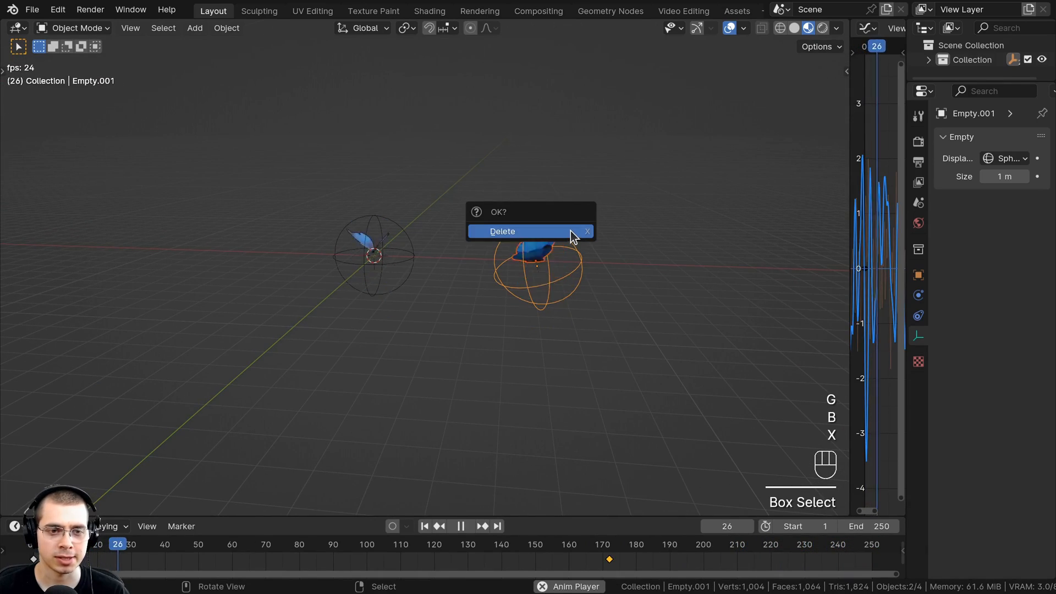
{"action": "left_click", "coordinate": [573, 233]}
With auto keying on at frame 0, move the original sphere empty about -19.7 m along Y
{"action": "middle_click_drag", "start_coordinate": [474, 276], "coordinate": [420, 253], "text": "shift"}
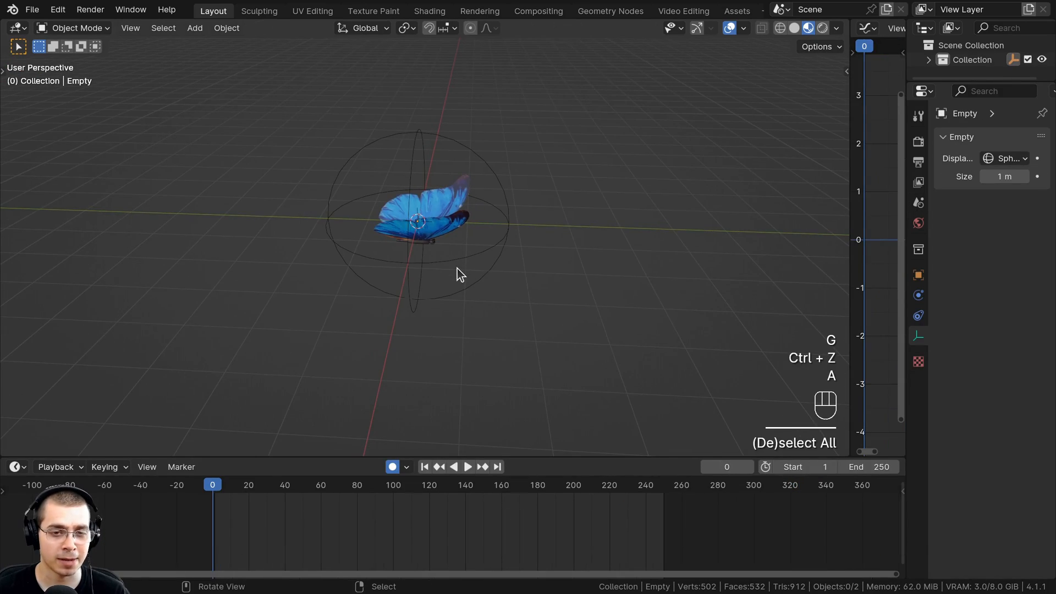
{"action": "left_click", "coordinate": [453, 259]}
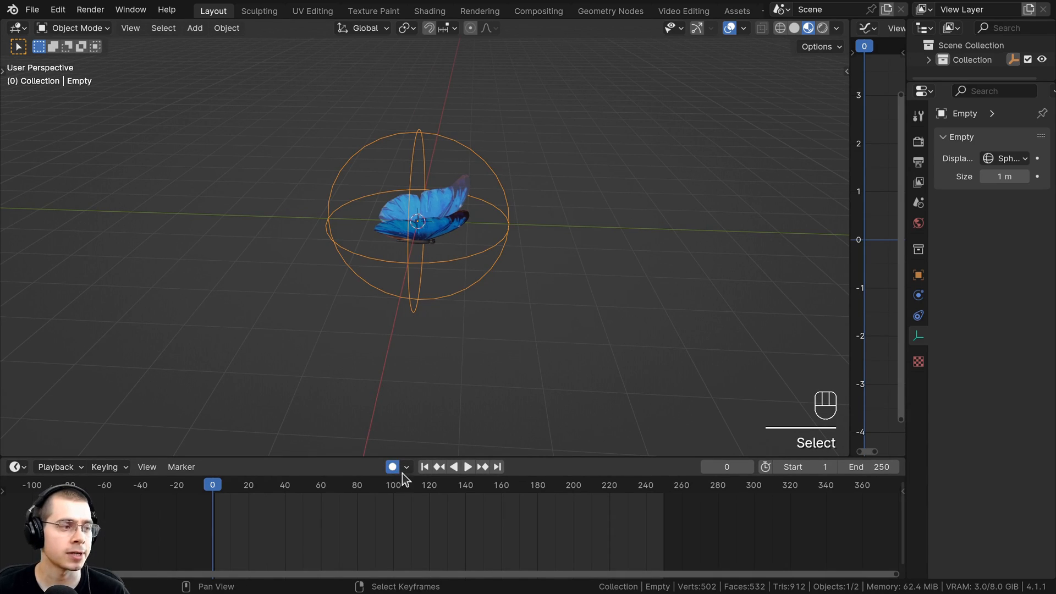
{"action": "scroll", "coordinate": [538, 292], "scroll_direction": "down", "scroll_amount": 2}
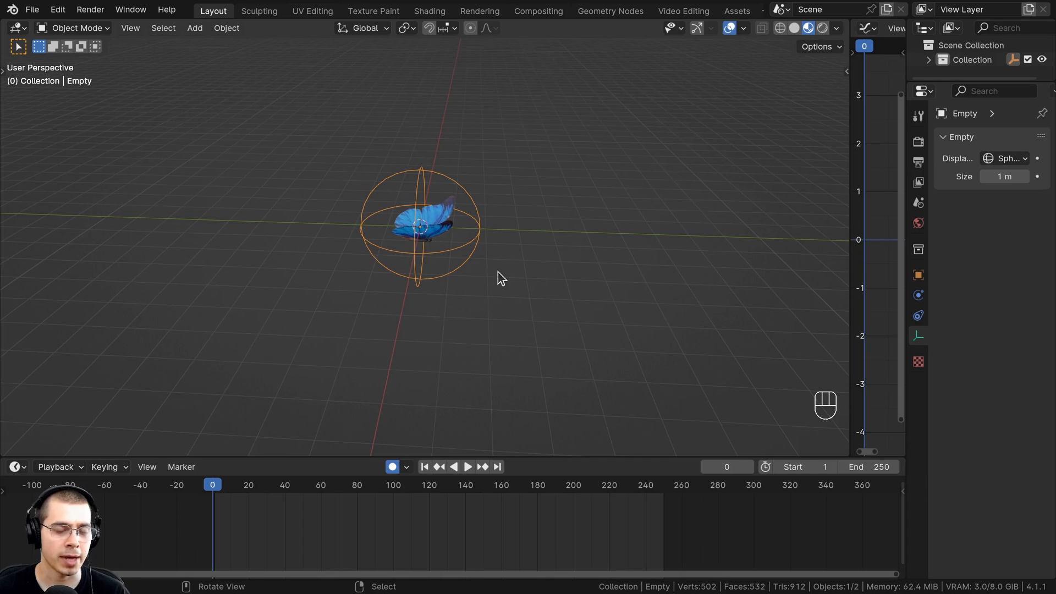
{"action": "scroll", "coordinate": [528, 245], "scroll_direction": "down", "scroll_amount": 4}
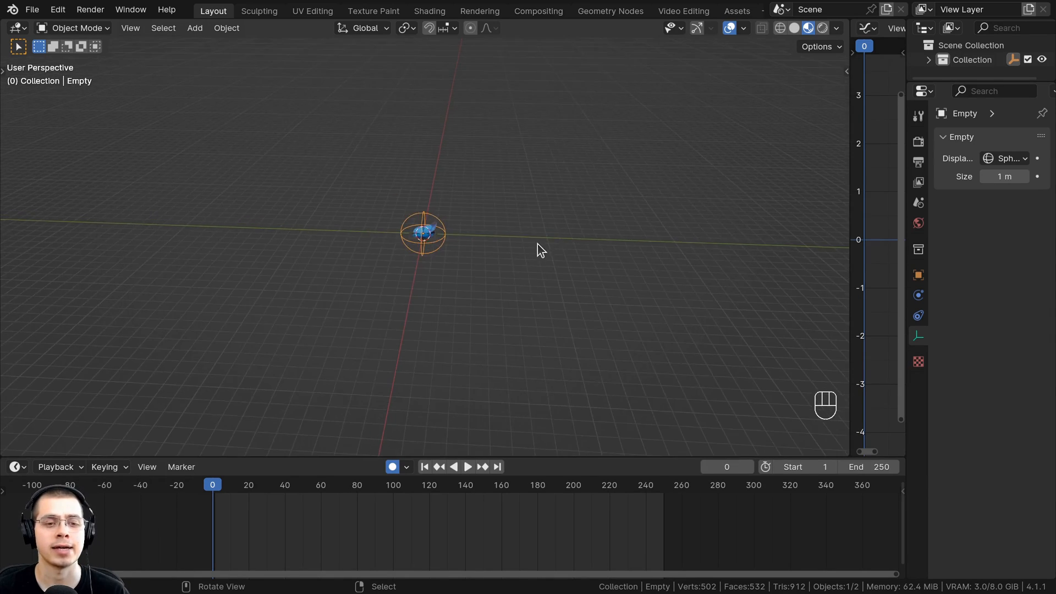
{"action": "key", "text": "g"}
{"action": "key", "text": "y"}
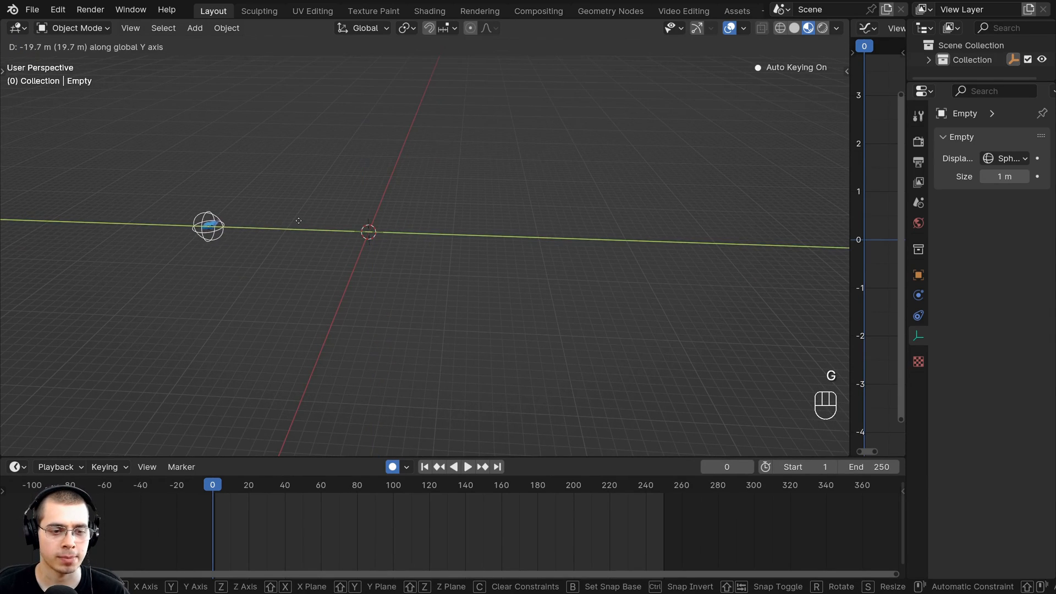
{"action": "left_click", "coordinate": [298, 220]}
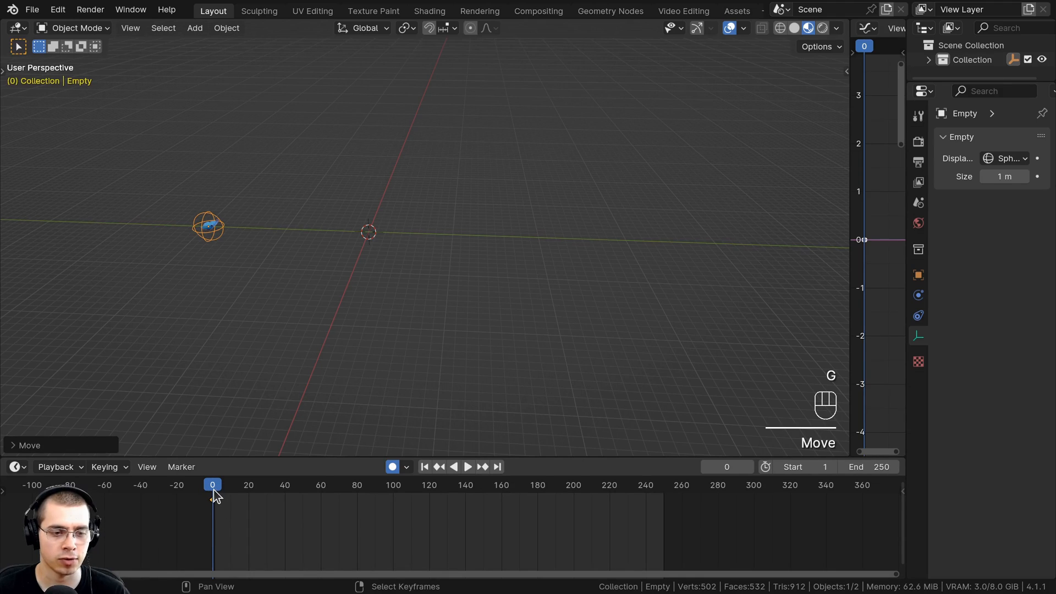
At frame 100, move the sphere empty along Y to the opposite side of the world origin to keyframe its end position
{"action": "left_click_drag", "start_coordinate": [215, 494], "coordinate": [482, 491]}
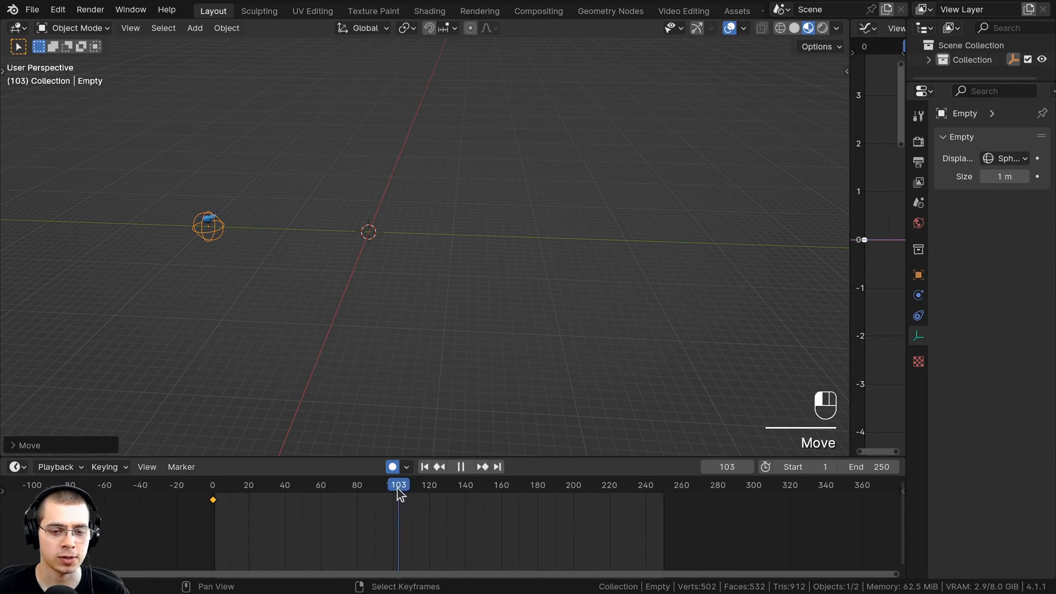
{"action": "middle_click_drag", "start_coordinate": [392, 496], "coordinate": [502, 501]}
{"action": "scroll", "coordinate": [503, 502], "scroll_direction": "up", "scroll_amount": 3}
{"action": "key", "text": "g"}
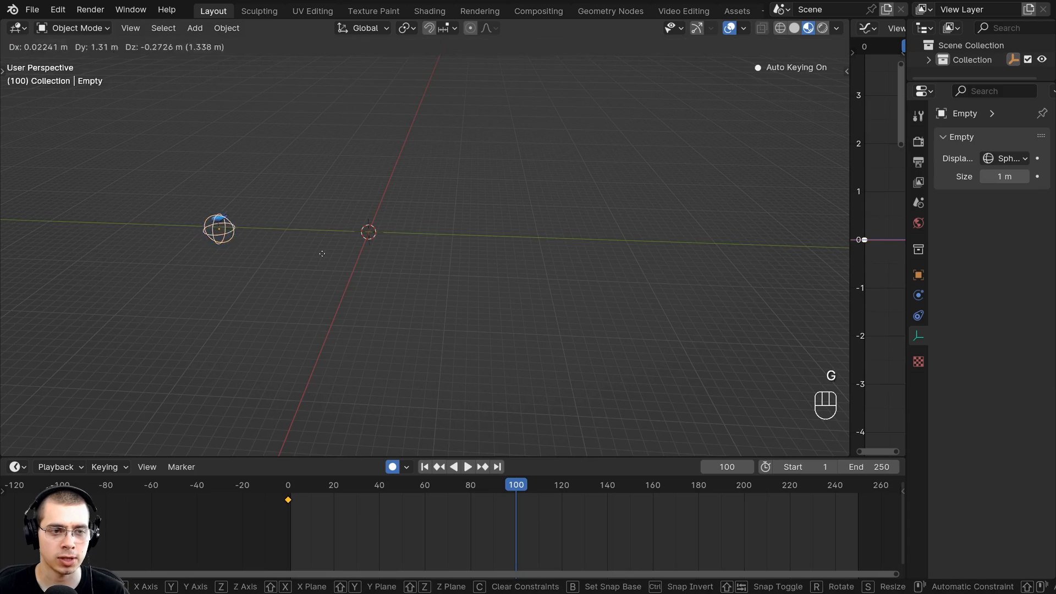
{"action": "key", "text": "y"}
{"action": "left_click", "coordinate": [640, 257]}
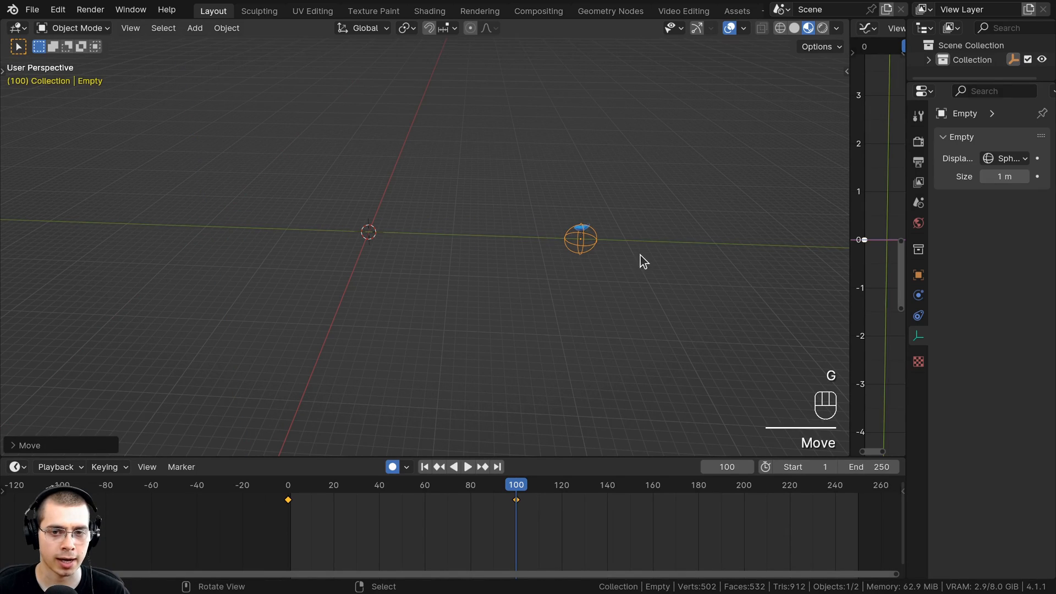
Play the animation and shift the sphere empty's end keyframe from frame 100 to about frame 137
{"action": "key", "text": "space"}
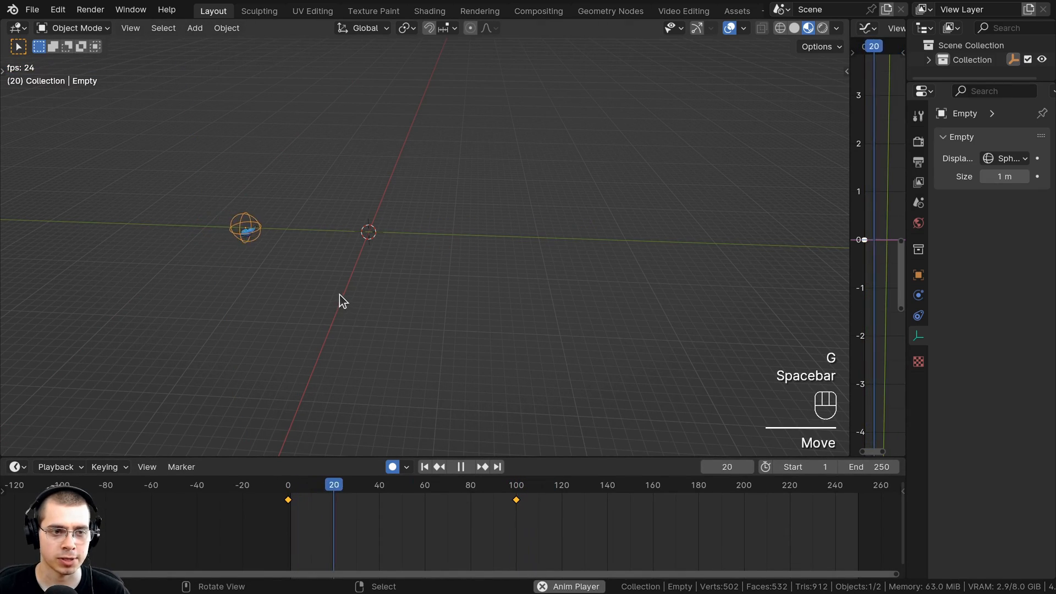
{"action": "left_click", "coordinate": [517, 500]}
{"action": "key", "text": "g"}
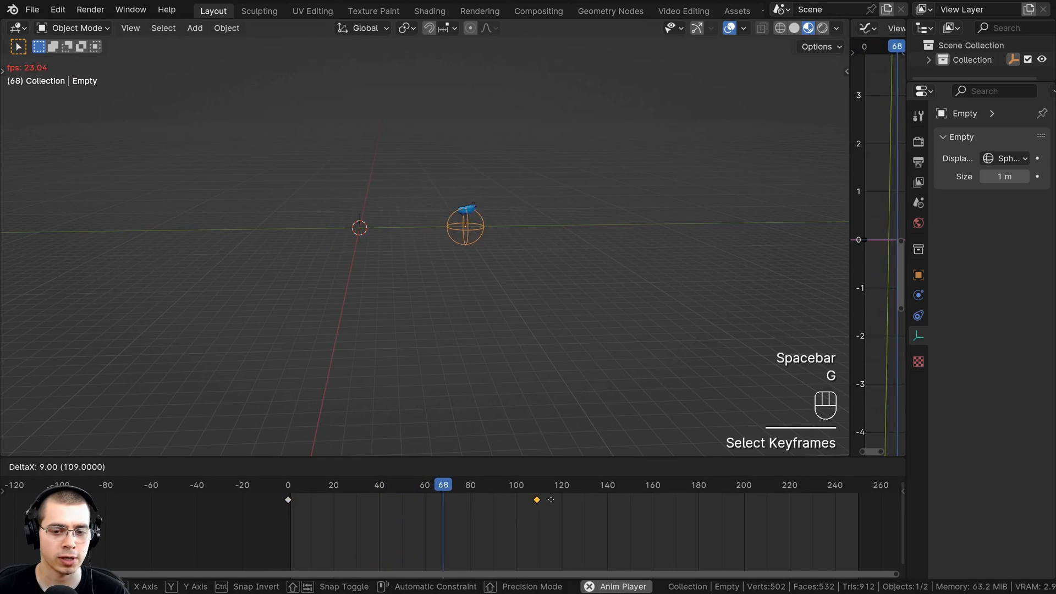
{"action": "left_click", "coordinate": [565, 502]}
{"action": "key", "text": "g"}
{"action": "left_click", "coordinate": [607, 506]}
At frame 45, move the sphere empty upward and forward to keyframe a high point in its path
{"action": "left_click_drag", "start_coordinate": [390, 486], "coordinate": [255, 479]}
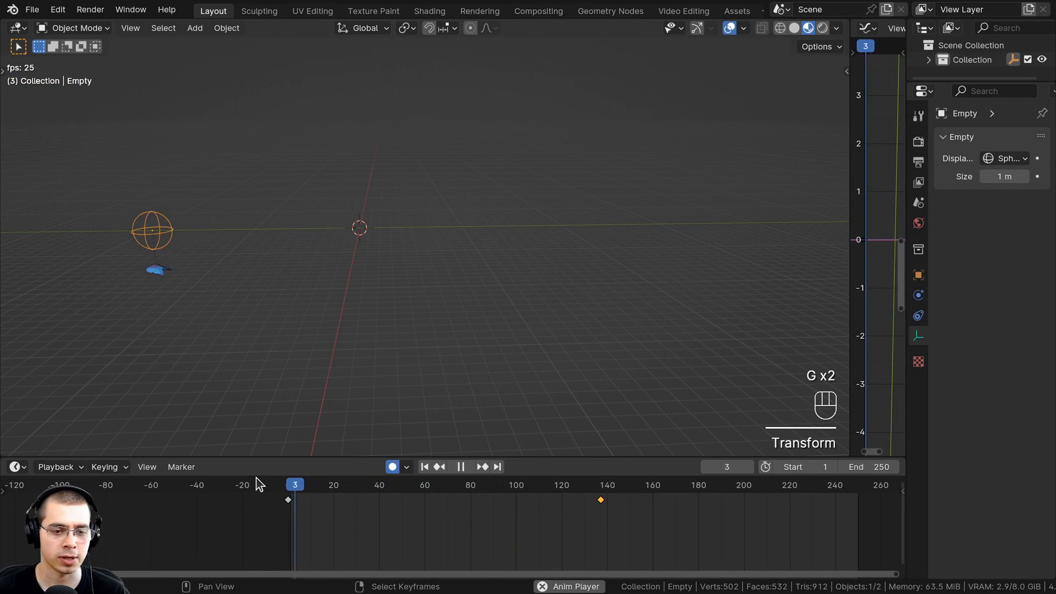
{"action": "key", "text": "space"}
{"action": "left_click", "coordinate": [391, 511]}
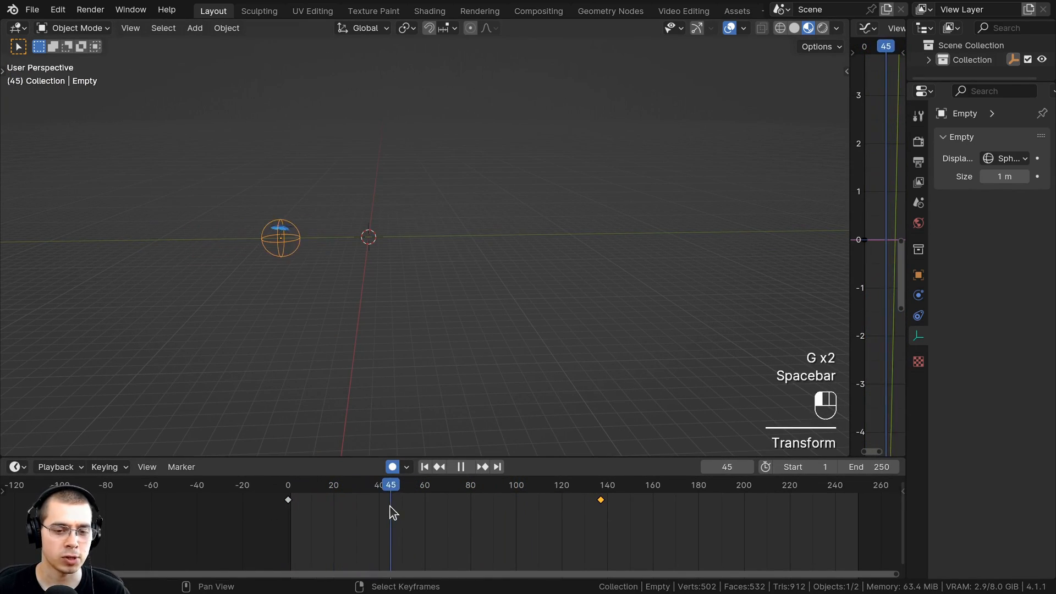
{"action": "key", "text": "g"}
{"action": "left_click", "coordinate": [389, 198]}
At frame 92, lower the sphere empty by about 4 m to keyframe a dip, and scrub back through the path
{"action": "key", "text": "space"}
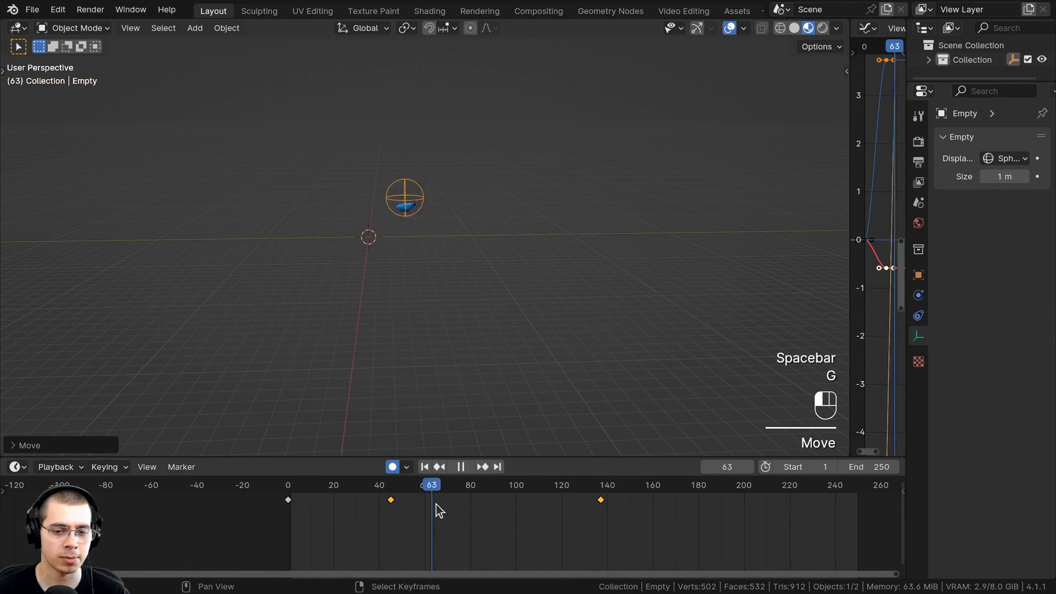
{"action": "key", "text": "g"}
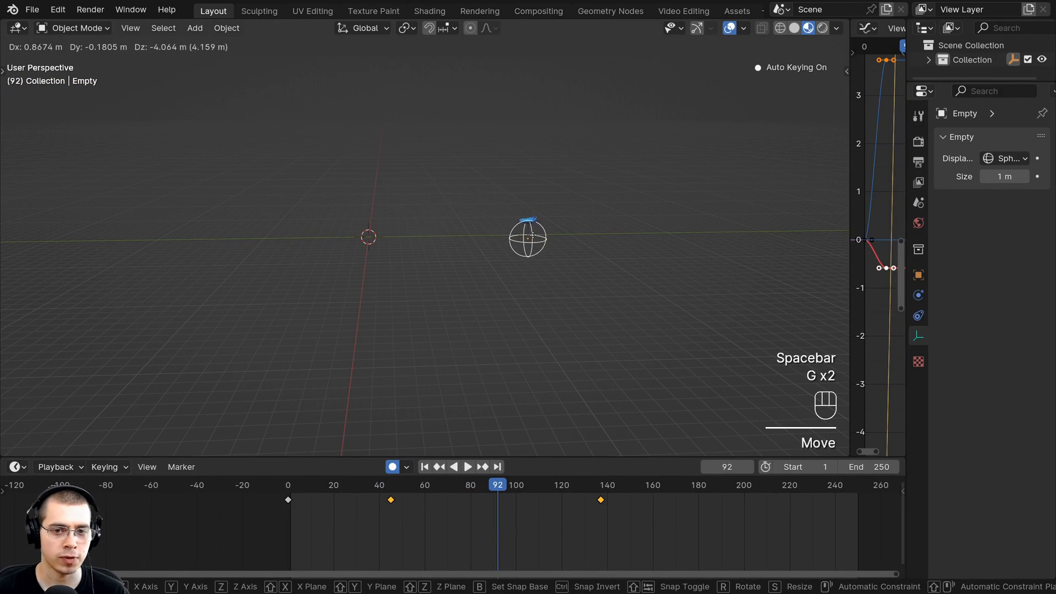
{"action": "left_click", "coordinate": [532, 235]}
{"action": "left_click_drag", "start_coordinate": [477, 504], "coordinate": [430, 507]}
{"action": "left_click_drag", "start_coordinate": [430, 508], "coordinate": [303, 509]}
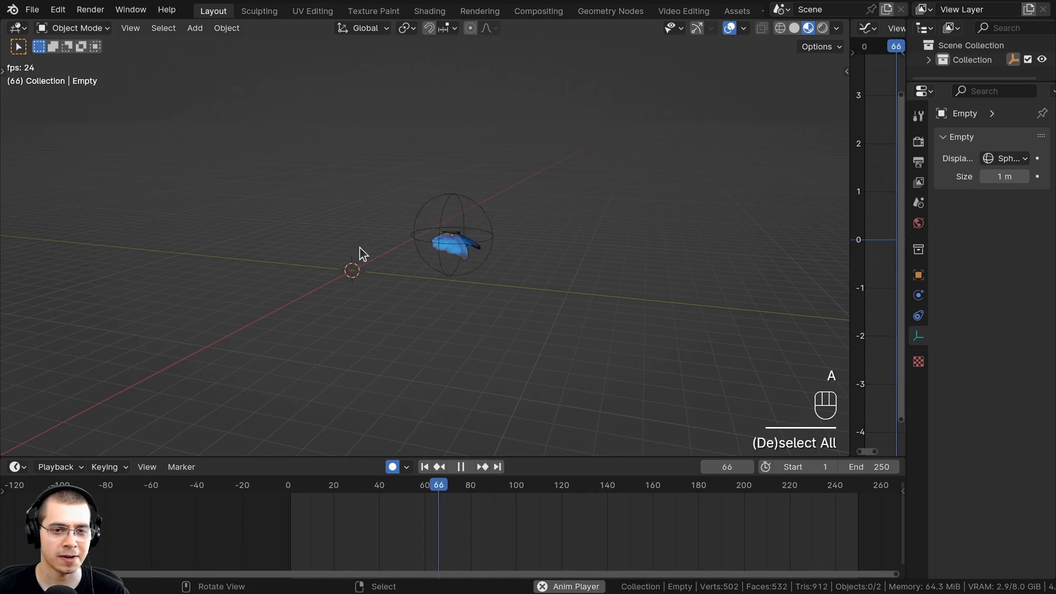
Stop playback at frame 44 and hide the sphere empty so that only the butterfly shows
{"action": "key", "text": "space"}
{"action": "left_click_drag", "start_coordinate": [410, 529], "coordinate": [388, 532]}
{"action": "left_click", "coordinate": [306, 207]}
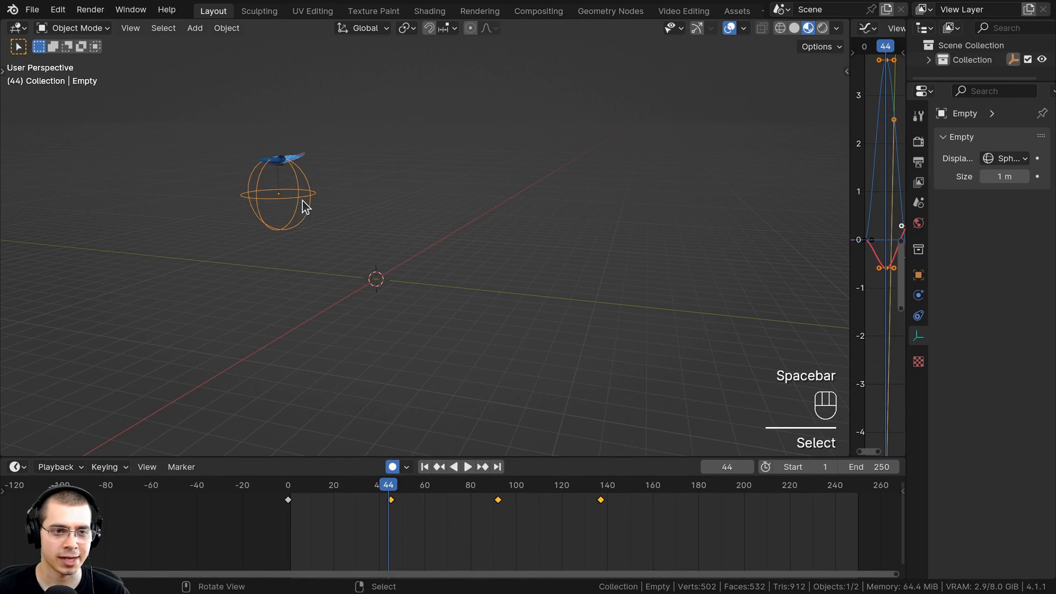
{"action": "key", "text": "h"}
{"action": "middle_click_drag", "start_coordinate": [300, 213], "coordinate": [294, 215], "text": "shift"}
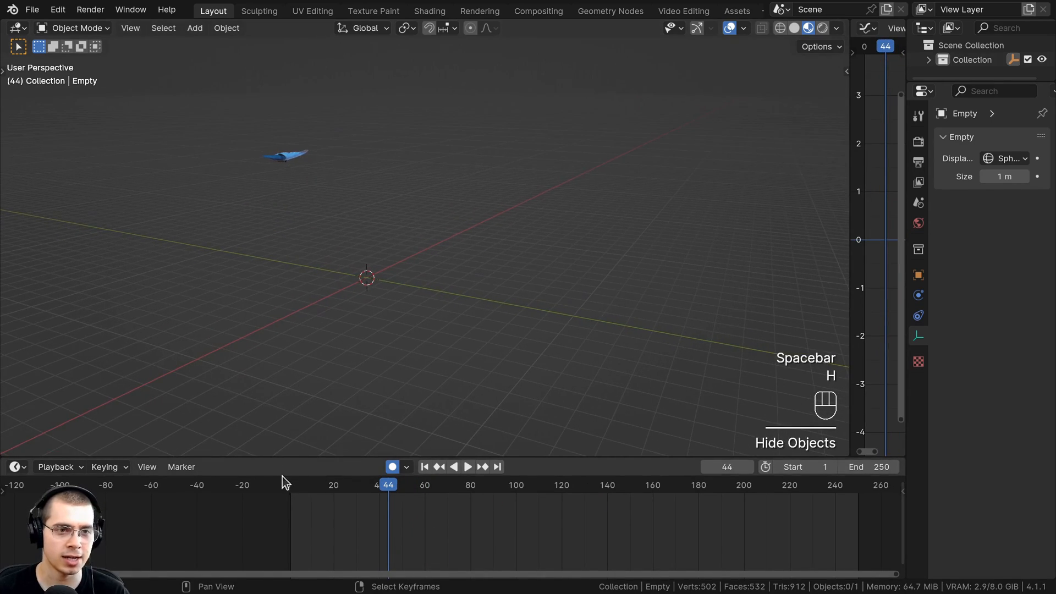
Play the butterfly's flight and examine it from several angles, and unhide the sphere empty
{"action": "key", "text": "space"}
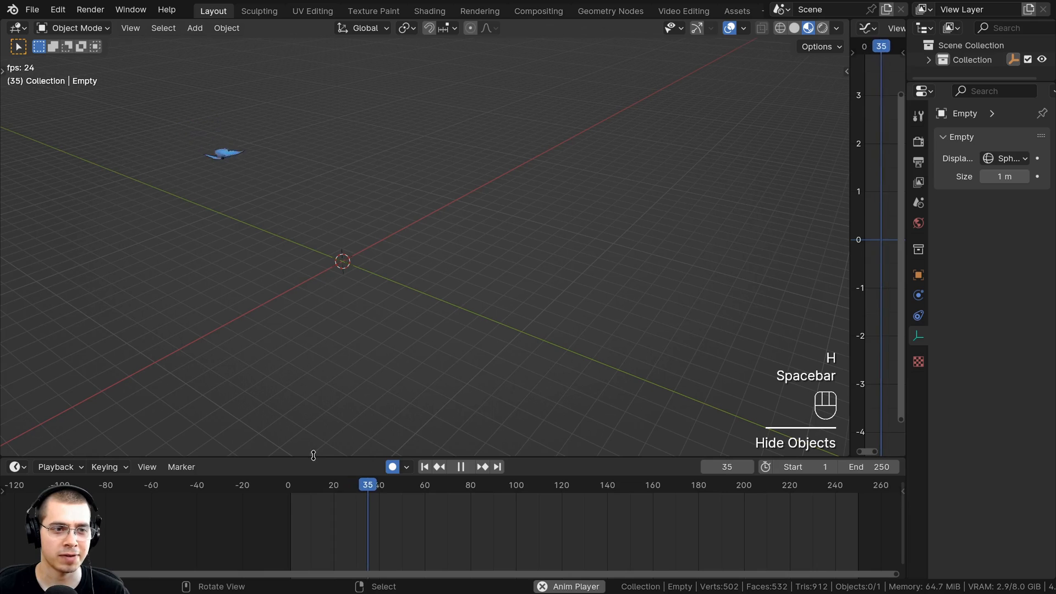
{"action": "left_click", "coordinate": [294, 516]}
{"action": "middle_click_drag", "start_coordinate": [353, 364], "coordinate": [485, 335]}
{"action": "middle_click_drag", "start_coordinate": [336, 328], "coordinate": [504, 368]}
{"action": "key", "text": "space"}
{"action": "key", "text": "alt+h"}
Delete all of the sphere empty's keyframes from the timeline
{"action": "key", "text": "a"}
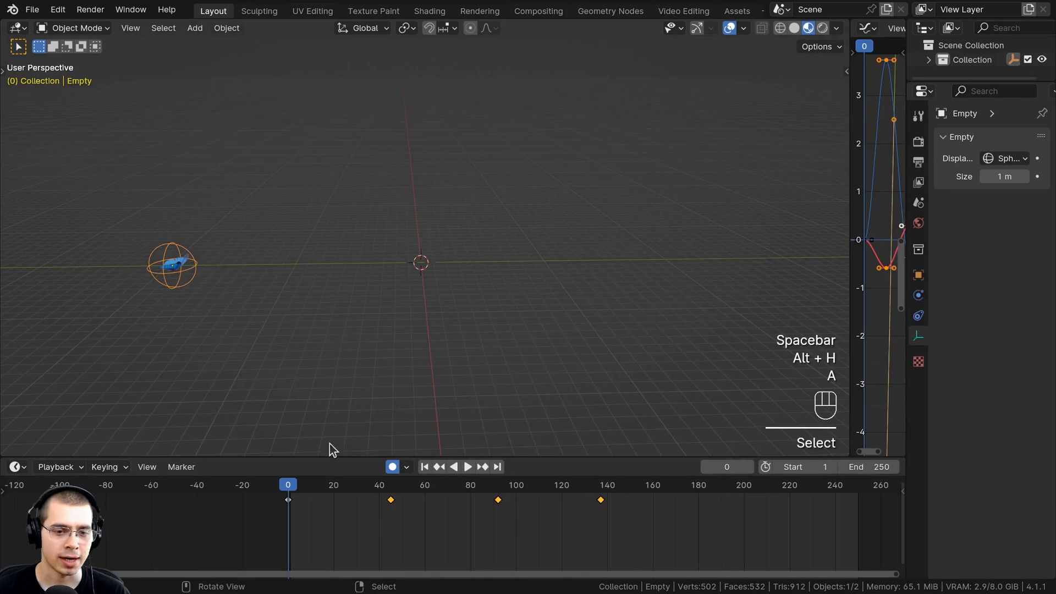
{"action": "key", "text": "a"}
{"action": "key", "text": "a"}
{"action": "key", "text": "x"}
{"action": "left_click", "coordinate": [390, 506]}
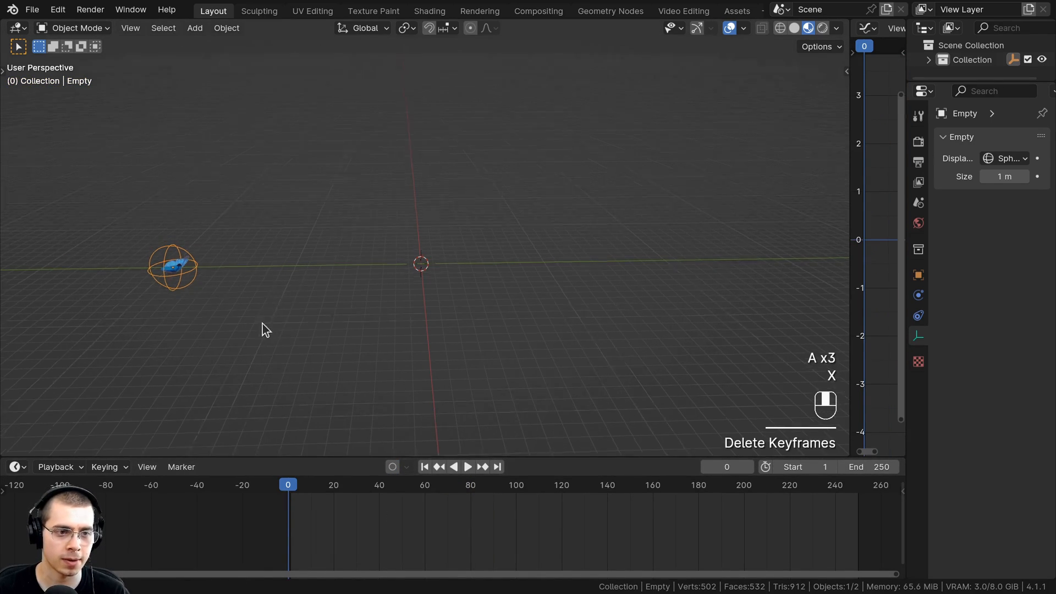
Try moving the sphere empty and its butterfly freely to a new spot above the grid
{"action": "middle_click_drag", "start_coordinate": [263, 324], "coordinate": [183, 265]}
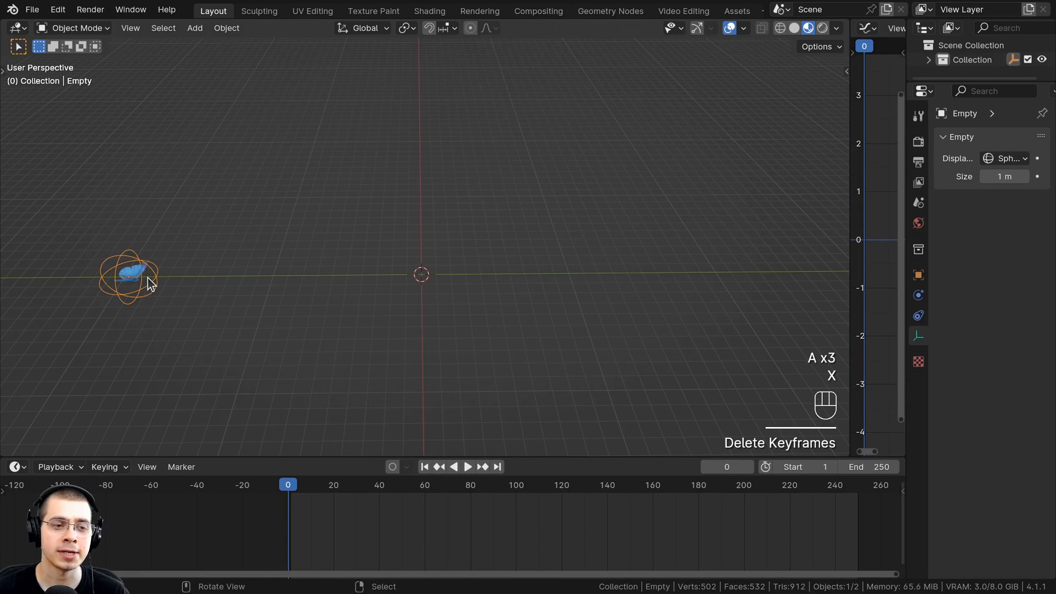
{"action": "key", "text": "g"}
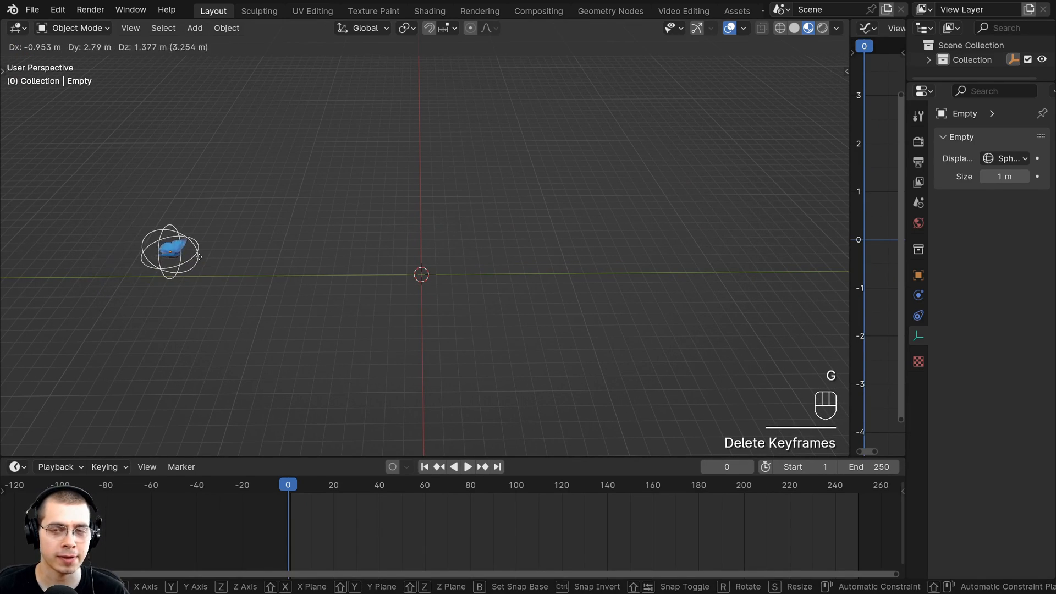
{"action": "right_click", "coordinate": [206, 245]}
{"action": "middle_click_drag", "start_coordinate": [261, 235], "coordinate": [263, 236]}
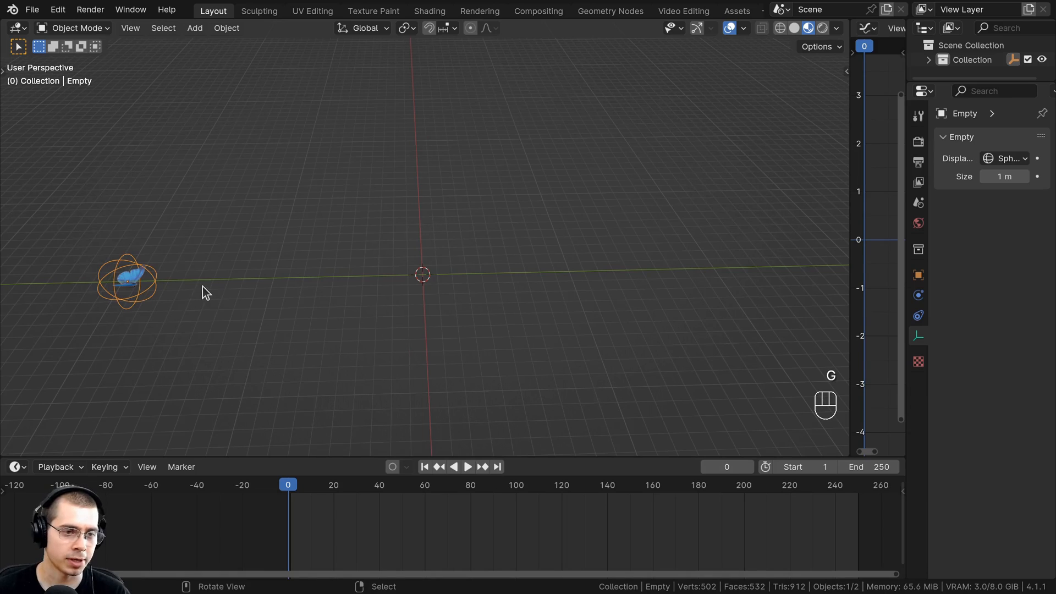
{"action": "key", "text": "g"}
{"action": "left_click", "coordinate": [283, 202]}
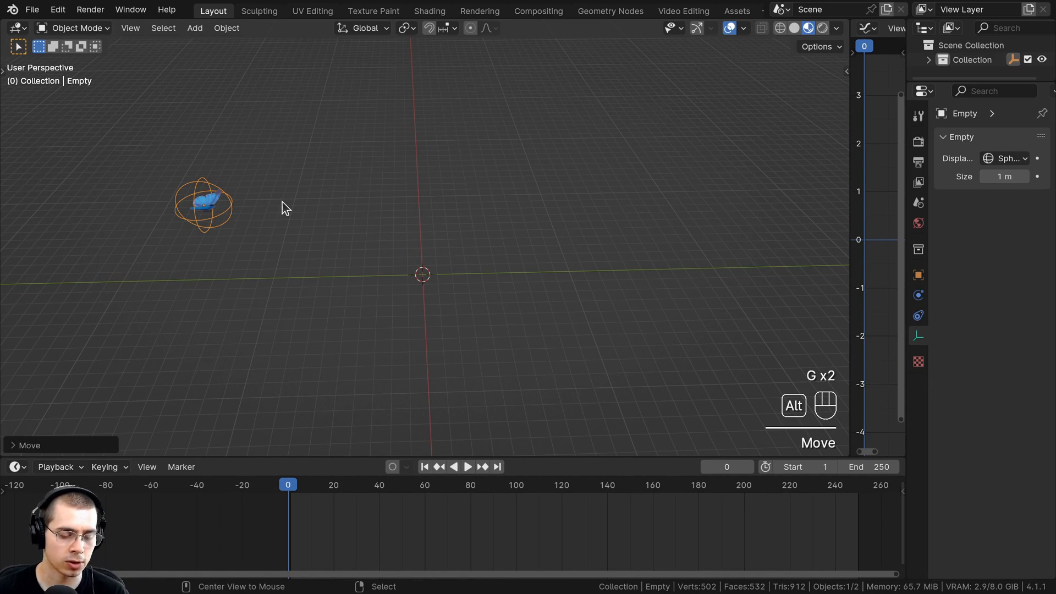
Clear the sphere empty's location to return it to the world origin, and deselect everything
{"action": "key", "text": "alt+g"}
{"action": "middle_click_drag", "start_coordinate": [489, 313], "coordinate": [454, 267]}
{"action": "middle_click_drag", "start_coordinate": [454, 267], "coordinate": [435, 242], "text": "shift"}
{"action": "key", "text": "a"}
Add a Bézier curve at the world origin and enter Edit Mode on it
{"action": "scroll", "coordinate": [485, 220], "scroll_direction": "up", "scroll_amount": 3}
{"action": "middle_click_drag", "start_coordinate": [493, 220], "coordinate": [455, 197]}
{"action": "key", "text": "shift+a"}
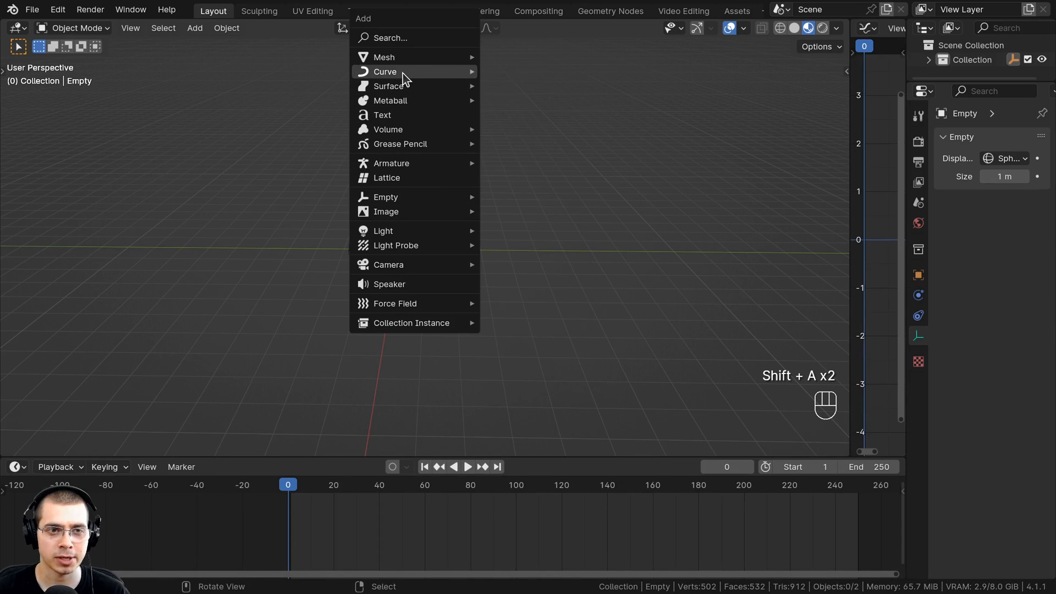
{"action": "mouse_move", "coordinate": [402, 73]}
{"action": "left_click", "coordinate": [534, 73]}
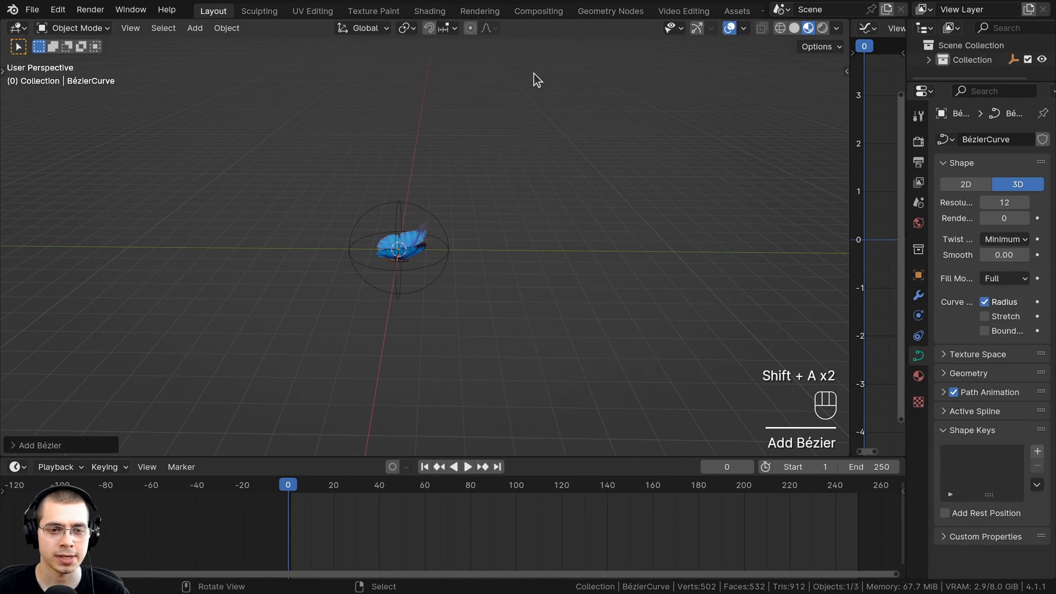
{"action": "middle_click_drag", "start_coordinate": [424, 220], "coordinate": [461, 264]}
{"action": "scroll", "coordinate": [461, 269], "scroll_direction": "up", "scroll_amount": 4}
{"action": "key", "text": "Tab"}
{"action": "scroll", "coordinate": [484, 283], "scroll_direction": "down", "scroll_amount": 4}
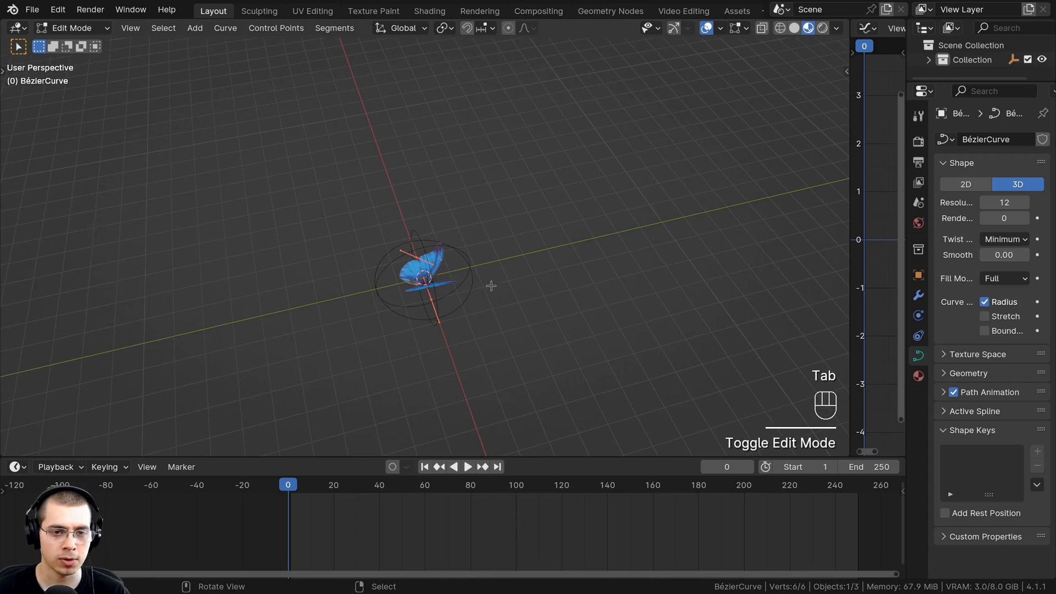
Rotate the whole Bézier curve roughly along the Y axis, enlarge it, and tilt it freely
{"action": "key", "text": "r"}
{"action": "left_click", "coordinate": [385, 372]}
{"action": "key", "text": "s"}
{"action": "left_click", "coordinate": [600, 328]}
{"action": "scroll", "coordinate": [568, 311], "scroll_direction": "down", "scroll_amount": 1}
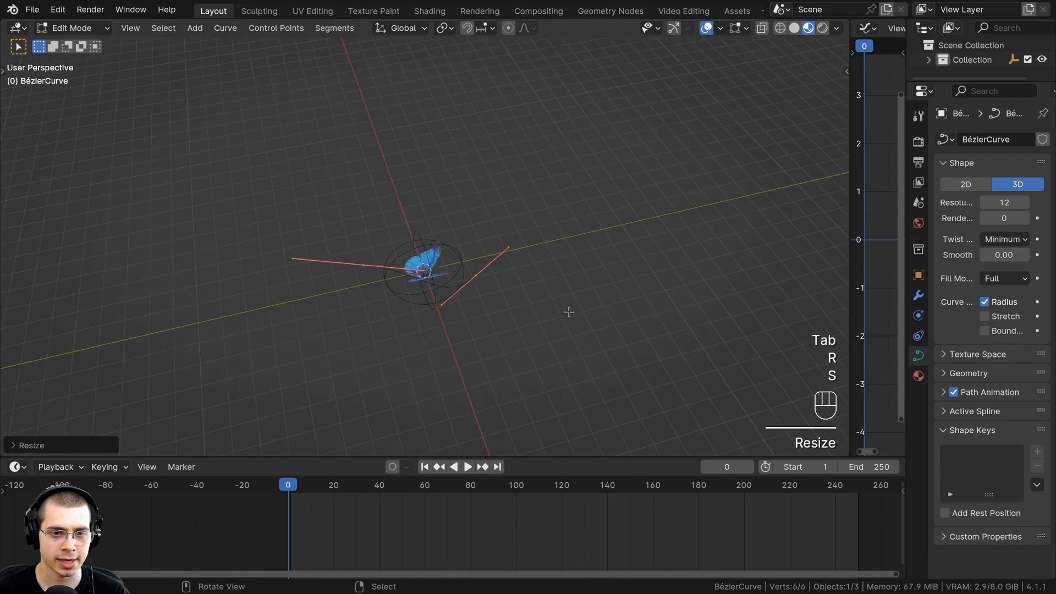
{"action": "middle_click_drag", "start_coordinate": [568, 311], "coordinate": [565, 298]}
{"action": "key", "text": "r"}
{"action": "key", "text": "r"}
{"action": "left_click", "coordinate": [559, 252]}
Move the curve's end point outward toward negative Y, and scale and rotate its handles to smooth the bend
{"action": "key", "text": "g"}
{"action": "scroll", "coordinate": [517, 220], "scroll_direction": "down", "scroll_amount": 3}
{"action": "left_click", "coordinate": [319, 259]}
{"action": "key", "text": "r"}
{"action": "key", "text": "s"}
{"action": "key", "text": "g"}
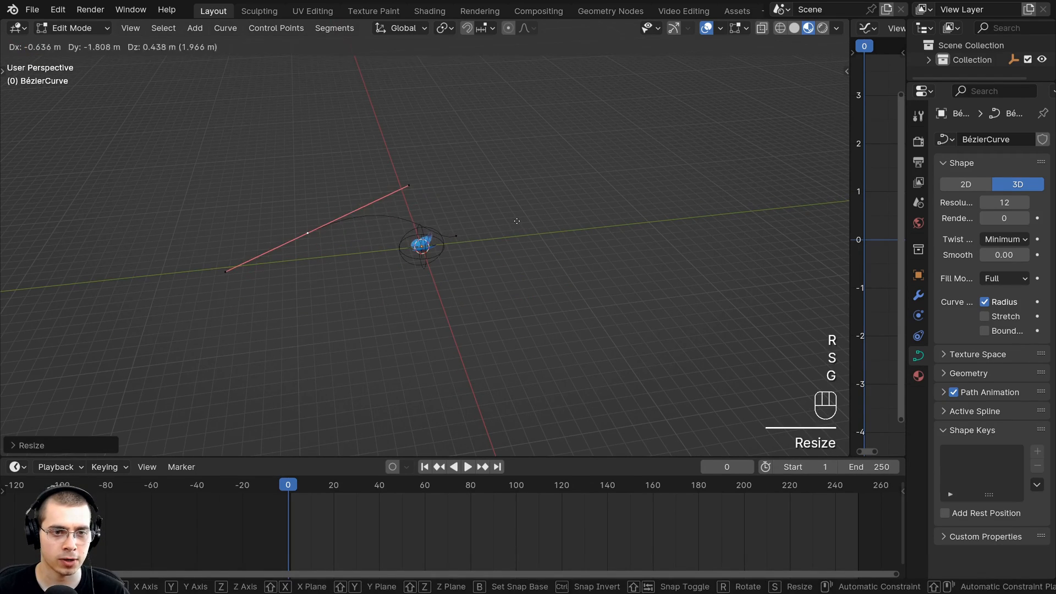
{"action": "key", "text": "s"}
{"action": "left_click", "coordinate": [381, 248]}
{"action": "key", "text": "g"}
{"action": "left_click", "coordinate": [367, 247]}
{"action": "key", "text": "r"}
{"action": "left_click", "coordinate": [133, 365]}
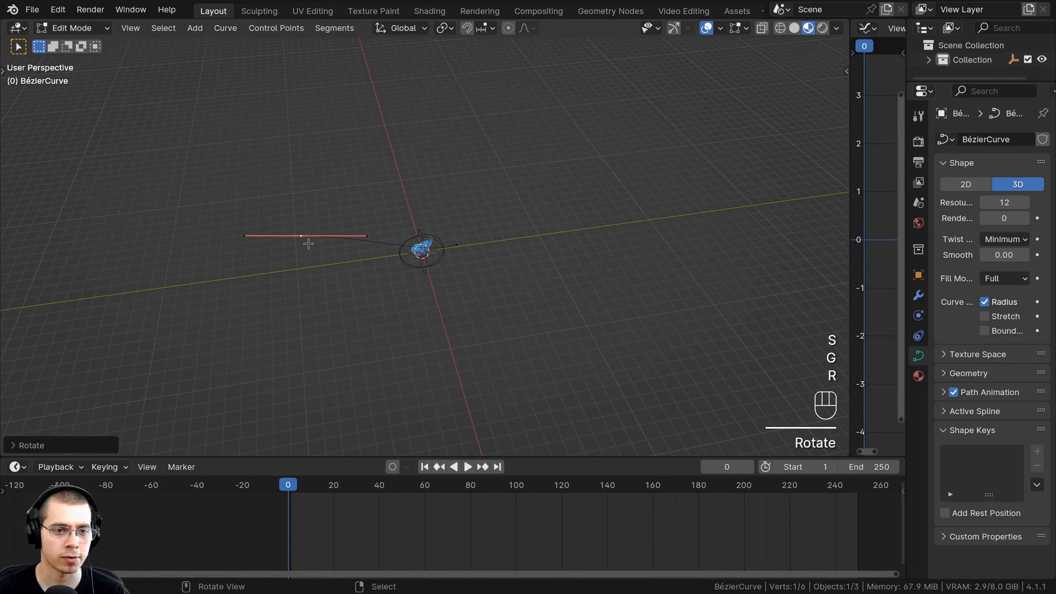
Extrude a new control point from the negative Y end of the curve, and rotate and scale its handles
{"action": "scroll", "coordinate": [309, 244], "scroll_direction": "down", "scroll_amount": 3}
{"action": "middle_click_drag", "start_coordinate": [309, 243], "coordinate": [350, 288]}
{"action": "key", "text": "e"}
{"action": "left_click", "coordinate": [239, 247]}
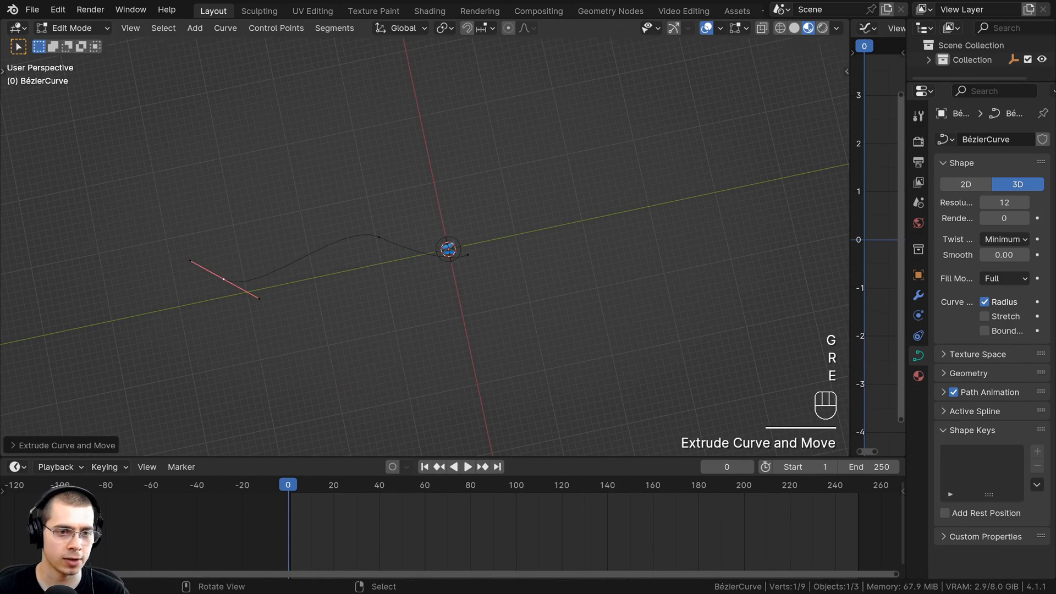
{"action": "key", "text": "r"}
{"action": "left_click", "coordinate": [189, 275]}
{"action": "key", "text": "s"}
{"action": "left_click", "coordinate": [164, 272]}
Adjust the curve's middle control point, and rotate and reposition the end point on the positive Y side
{"action": "right_click", "coordinate": [380, 237]}
{"action": "key", "text": "g"}
{"action": "left_click", "coordinate": [386, 245]}
{"action": "right_click", "coordinate": [469, 254]}
{"action": "middle_click_drag", "start_coordinate": [483, 257], "coordinate": [467, 185], "text": "shift"}
{"action": "key", "text": "r"}
{"action": "left_click", "coordinate": [472, 161]}
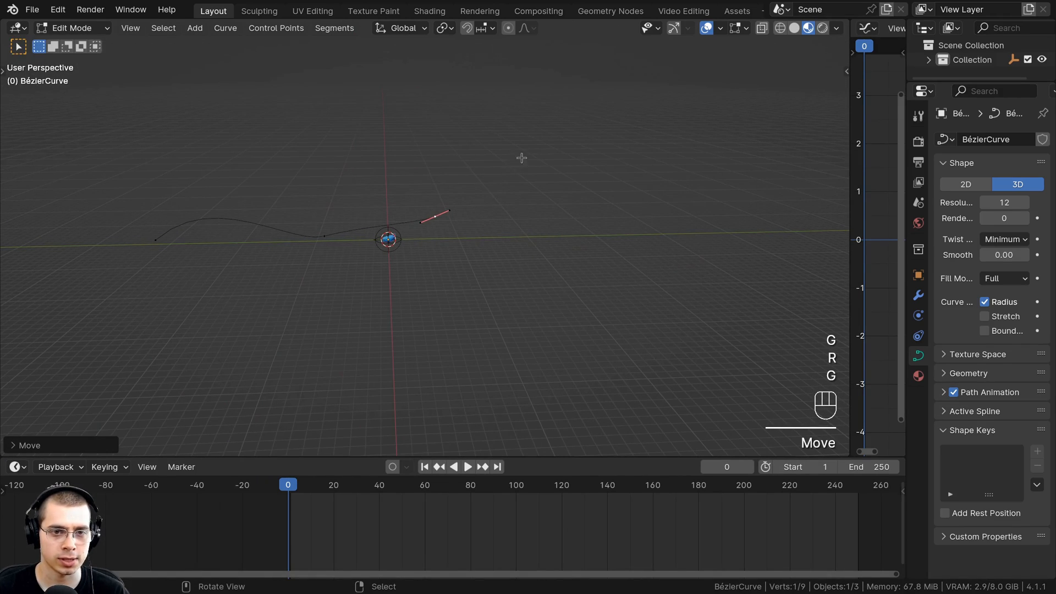
Extrude a raised control point from the positive Y end, enlarge its handles and rotate them nearly level
{"action": "key", "text": "e"}
{"action": "left_click", "coordinate": [625, 106]}
{"action": "key", "text": "s"}
{"action": "left_click", "coordinate": [638, 99]}
{"action": "key", "text": "r"}
{"action": "left_click", "coordinate": [495, 246]}
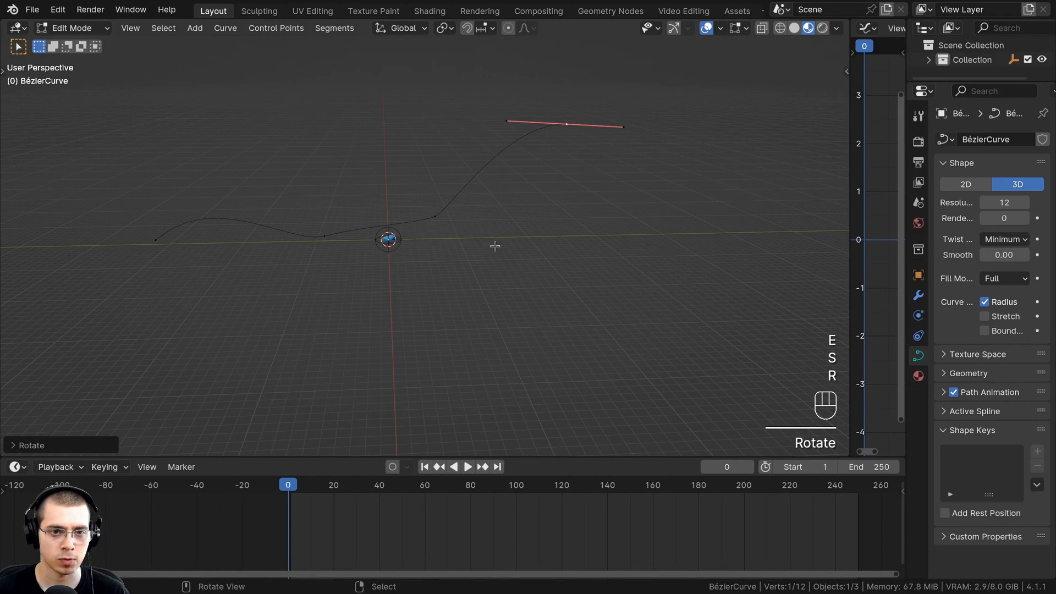
Lengthen the handles of the control point before the raised one, and move it to smooth the climb
{"action": "right_click", "coordinate": [437, 218]}
{"action": "key", "text": "s"}
{"action": "left_click", "coordinate": [479, 204]}
{"action": "key", "text": "g"}
{"action": "left_click", "coordinate": [493, 215]}
{"action": "middle_click_drag", "start_coordinate": [493, 215], "coordinate": [394, 237], "text": "shift"}
Extrude the raised end of the curve outward and down to a new point, and rotate and reposition it
{"action": "right_click", "coordinate": [471, 146]}
{"action": "middle_click_drag", "start_coordinate": [471, 146], "coordinate": [457, 130]}
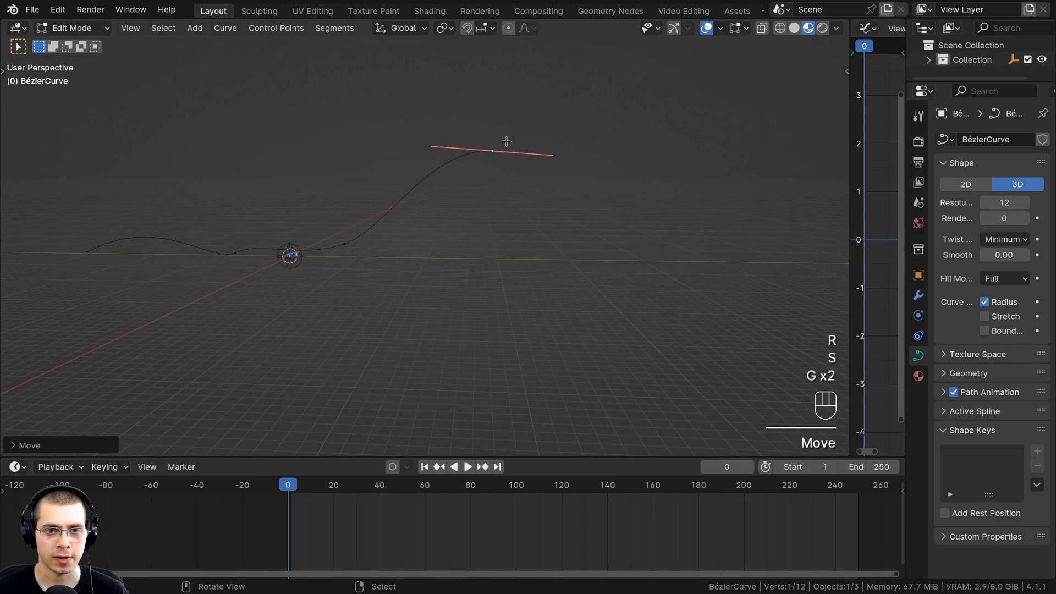
{"action": "key", "text": "e"}
{"action": "left_click", "coordinate": [620, 253]}
{"action": "key", "text": "r"}
{"action": "left_click", "coordinate": [626, 208]}
{"action": "key", "text": "g"}
{"action": "left_click", "coordinate": [649, 197]}
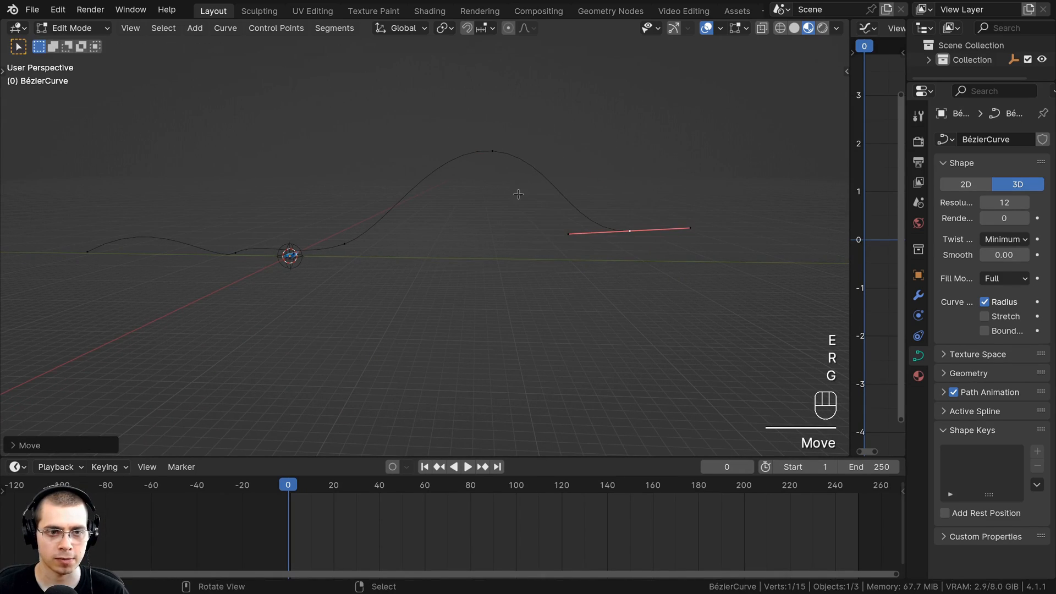
Shift the new end point, and move a middle control point sideways toward positive X so the path weaves
{"action": "middle_click_drag", "start_coordinate": [511, 201], "coordinate": [525, 334]}
{"action": "key", "text": "g"}
{"action": "left_click", "coordinate": [550, 294]}
{"action": "right_click", "coordinate": [356, 281]}
{"action": "key", "text": "g"}
{"action": "left_click", "coordinate": [384, 328]}
{"action": "middle_click_drag", "start_coordinate": [384, 327], "coordinate": [448, 338], "text": "shift"}
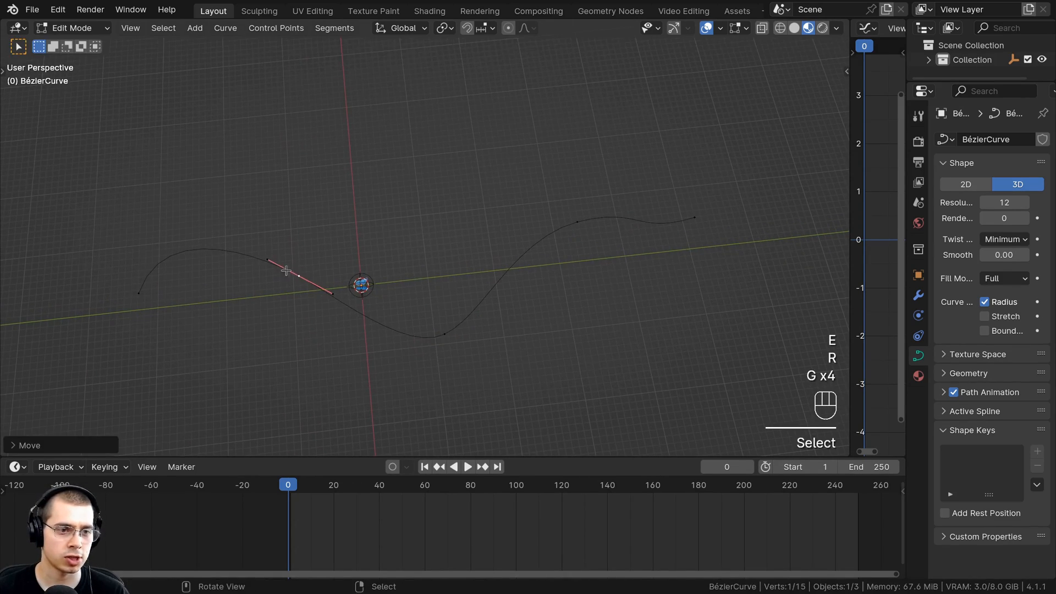
Rotate the handles of the curve's negative Y end point and move the point farther outward
{"action": "right_click", "coordinate": [144, 300]}
{"action": "key", "text": "r"}
{"action": "left_click", "coordinate": [207, 362]}
{"action": "key", "text": "g"}
{"action": "left_click", "coordinate": [182, 364]}
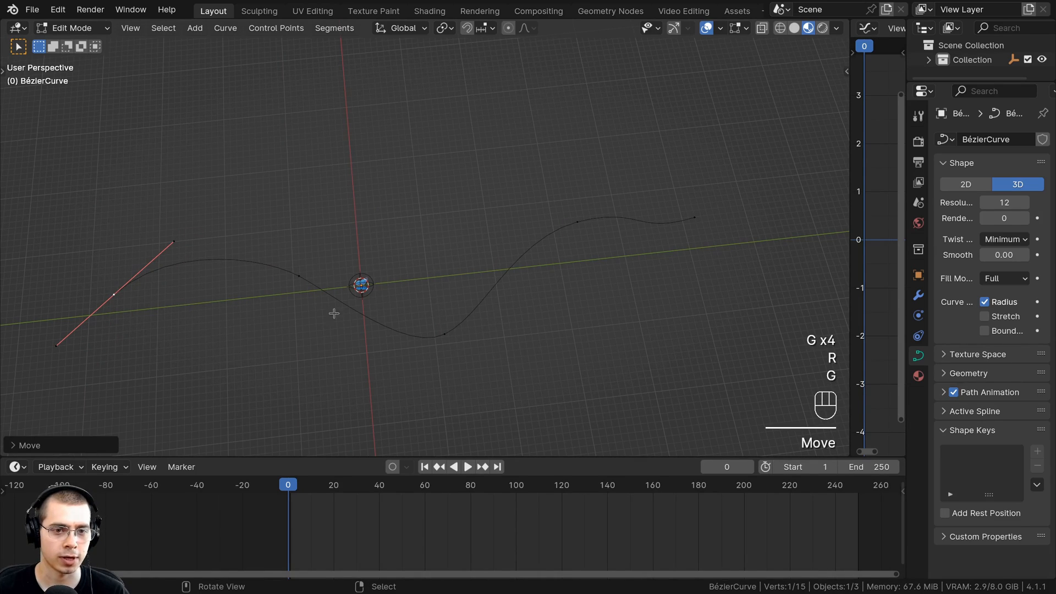
Undo the last two edits, and select all of the curve's control points in top view
{"action": "key", "text": "ctrl+z"}
{"action": "key", "text": "ctrl+z"}
{"action": "key", "text": "a"}
{"action": "key", "text": "KP_7"}
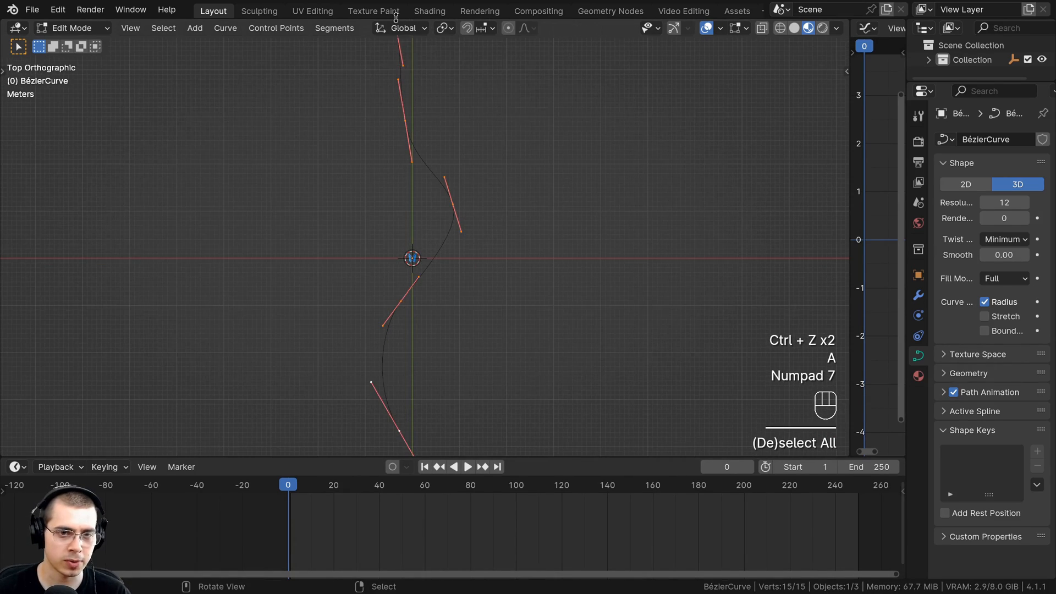
{"action": "scroll", "coordinate": [473, 215], "scroll_direction": "down", "scroll_amount": 3}
{"action": "key", "text": "g"}
{"action": "right_click", "coordinate": [493, 210]}
Move the whole curve so that its negative Y end point sits on the butterfly at the world origin
{"action": "scroll", "coordinate": [441, 400], "scroll_direction": "up", "scroll_amount": 1}
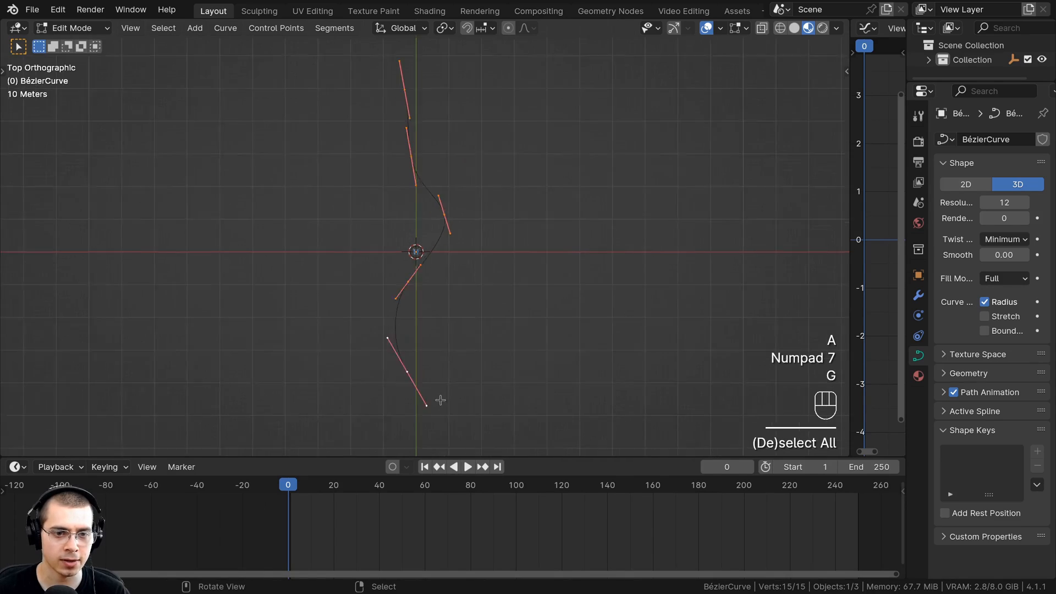
{"action": "scroll", "coordinate": [439, 398], "scroll_direction": "up", "scroll_amount": 2}
{"action": "key", "text": "g"}
{"action": "left_click", "coordinate": [443, 242]}
{"action": "middle_click_drag", "start_coordinate": [419, 267], "coordinate": [427, 260], "text": "shift"}
{"action": "scroll", "coordinate": [406, 305], "scroll_direction": "up", "scroll_amount": 9}
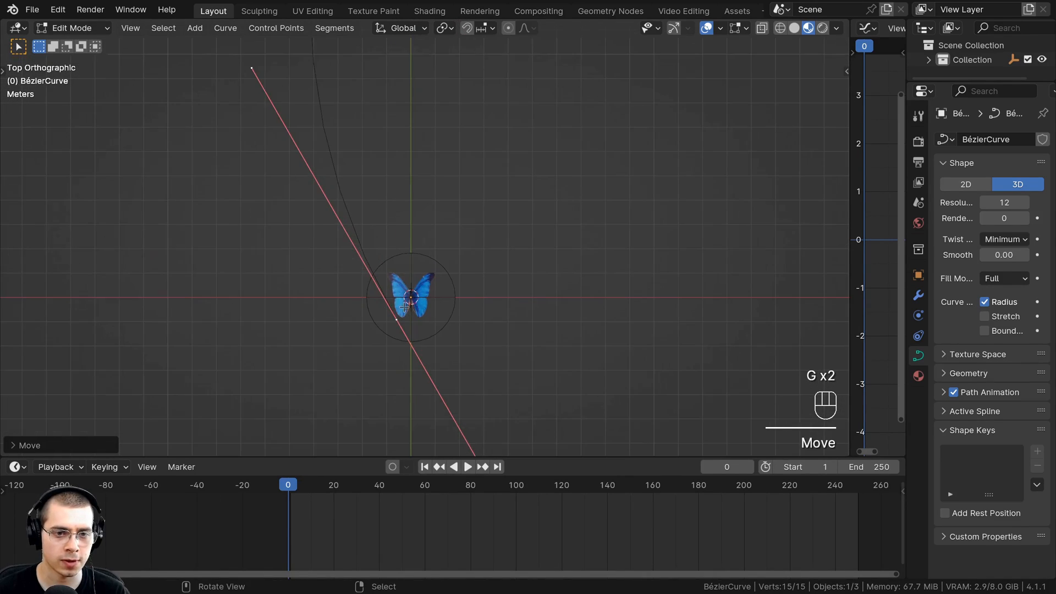
{"action": "key", "text": "g"}
{"action": "left_click", "coordinate": [419, 293]}
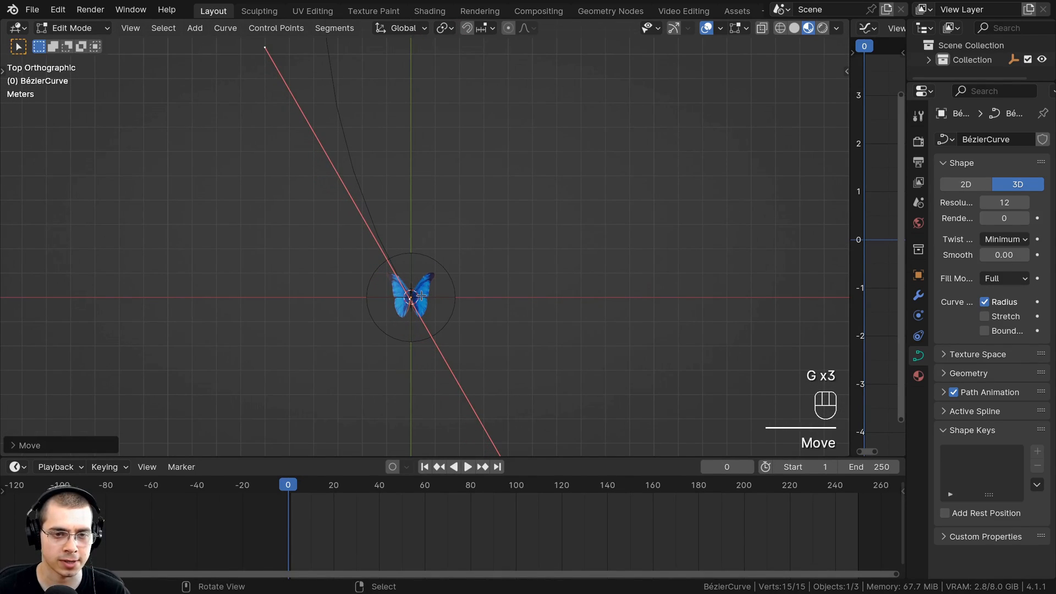
Leave Edit Mode, deselect everything and select the sphere empty around the butterfly
{"action": "key", "text": "Tab"}
{"action": "mouse_move", "coordinate": [428, 297]}
{"action": "middle_mouse_down"}
{"action": "mouse_move", "coordinate": [401, 274]}
{"action": "mouse_move", "coordinate": [421, 282]}
{"action": "middle_mouse_up"}
{"action": "key", "text": "a"}
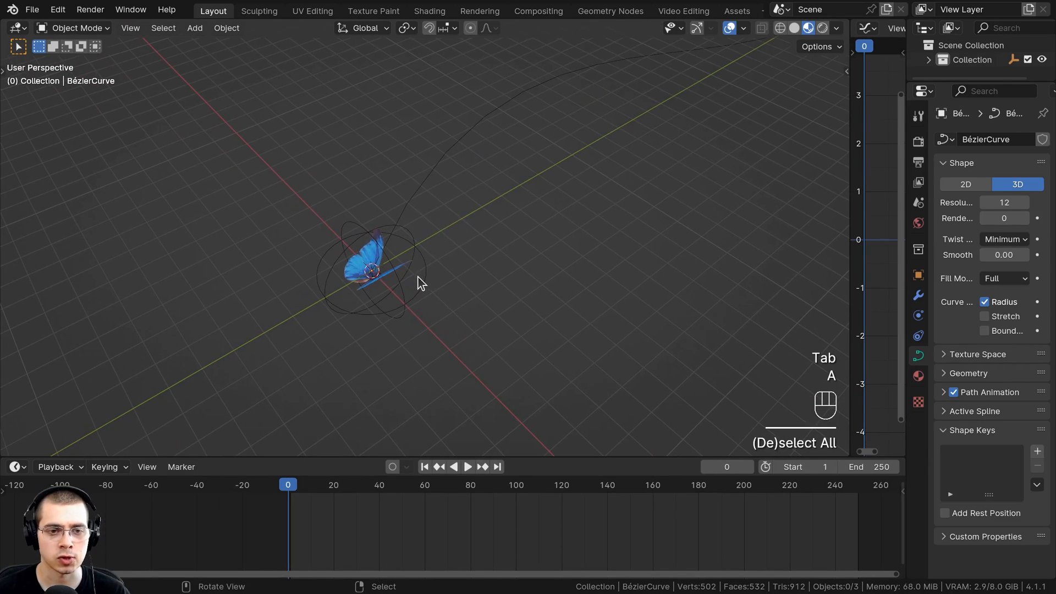
{"action": "right_click", "coordinate": [422, 274]}
{"action": "key", "text": "g"}
{"action": "right_click", "coordinate": [461, 222]}
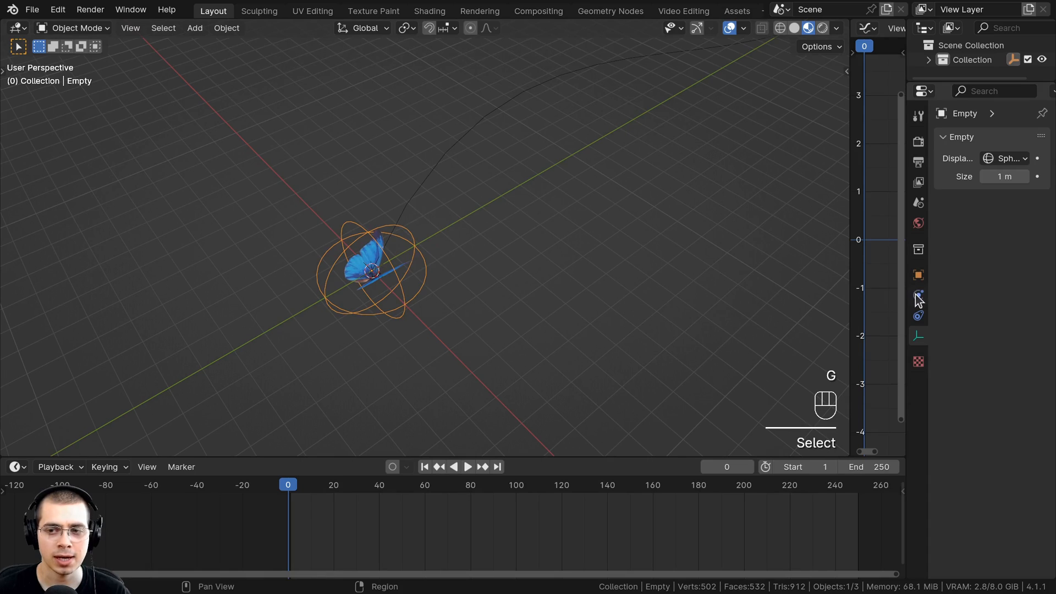
Widen the properties area and add a Follow Path constraint to the sphere empty with the Bézier curve as target
{"action": "left_click", "coordinate": [917, 314]}
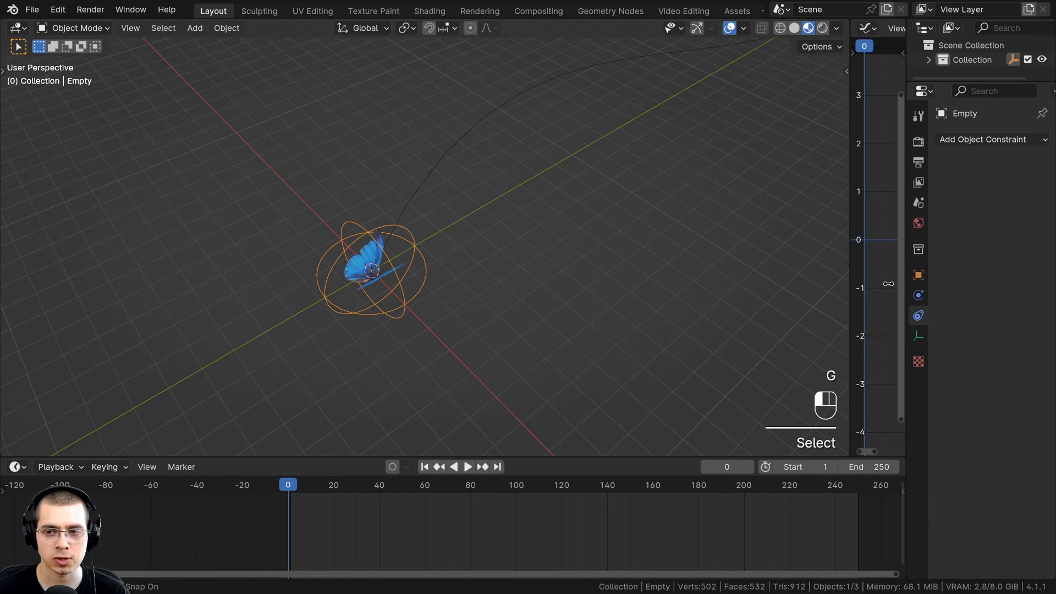
{"action": "left_click_drag", "start_coordinate": [889, 284], "coordinate": [789, 291]}
{"action": "left_click", "coordinate": [882, 139]}
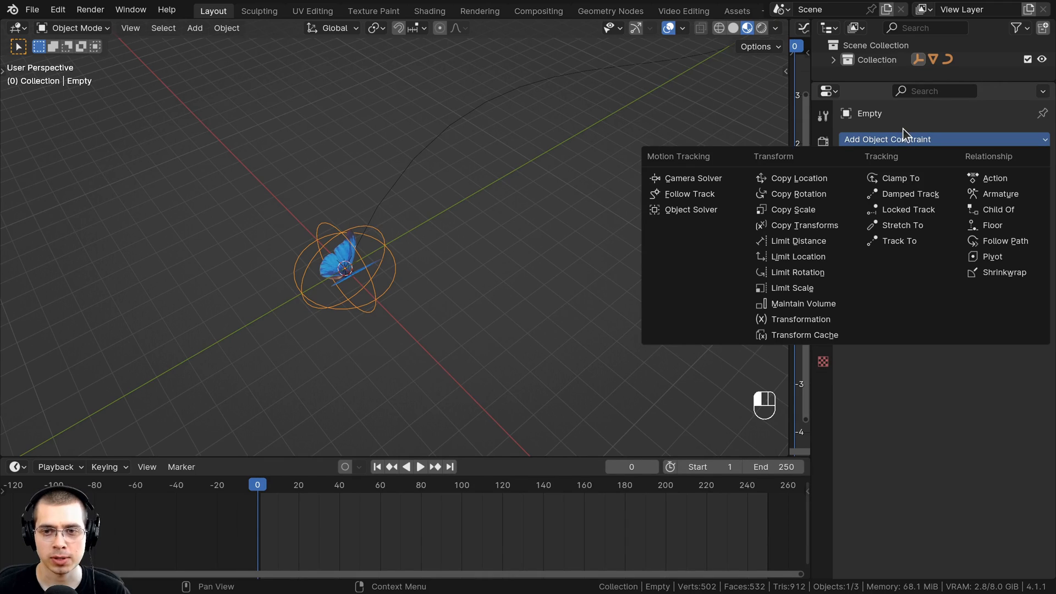
{"action": "left_click", "coordinate": [904, 138]}
{"action": "left_click", "coordinate": [932, 139]}
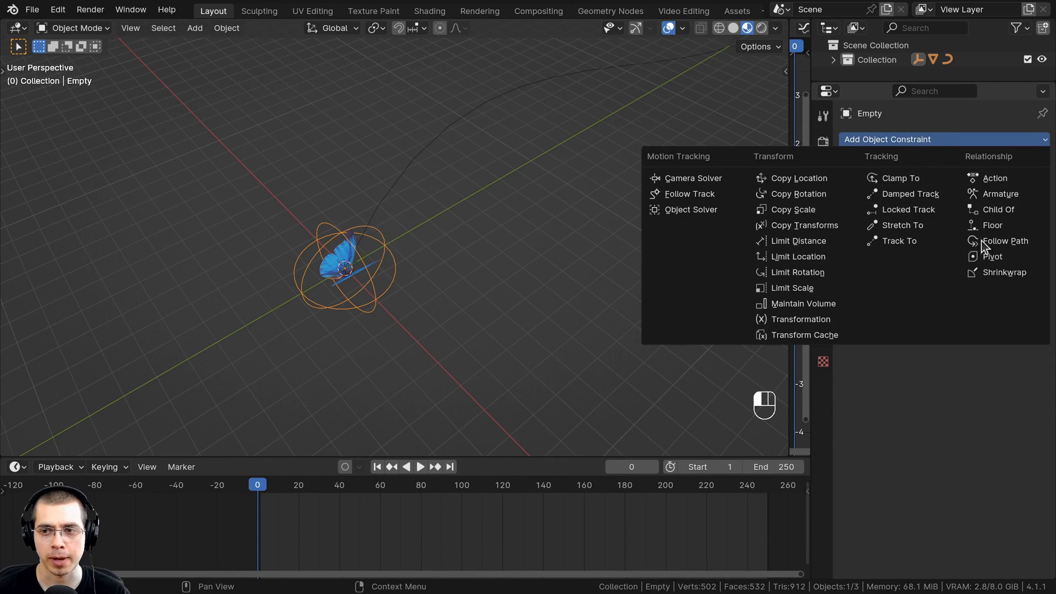
{"action": "left_click", "coordinate": [1004, 242]}
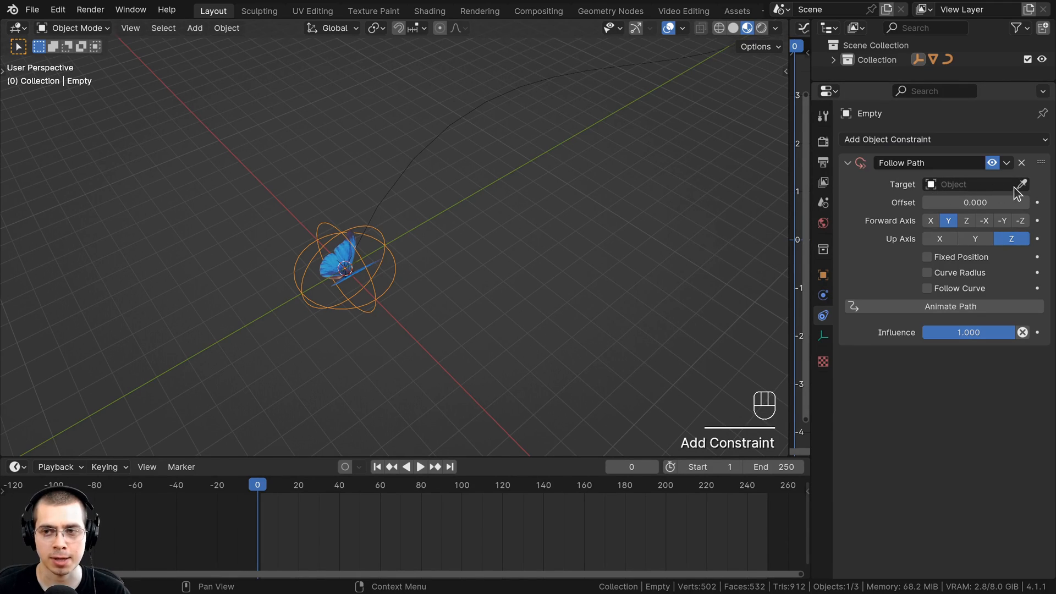
{"action": "left_click", "coordinate": [496, 95]}
{"action": "middle_click_drag", "start_coordinate": [498, 103], "coordinate": [506, 183]}
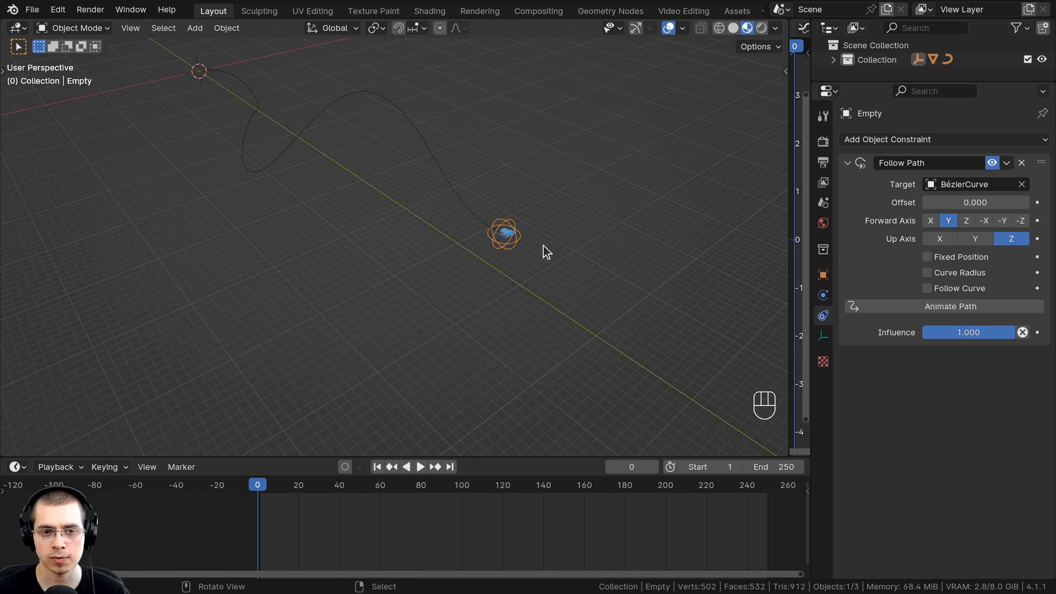
Try moving the sphere empty away from the curve, and clear its location again
{"action": "middle_click_drag", "start_coordinate": [545, 252], "coordinate": [488, 321]}
{"action": "key", "text": "g"}
{"action": "left_click", "coordinate": [529, 217]}
{"action": "key", "text": "g"}
{"action": "left_click", "coordinate": [520, 209]}
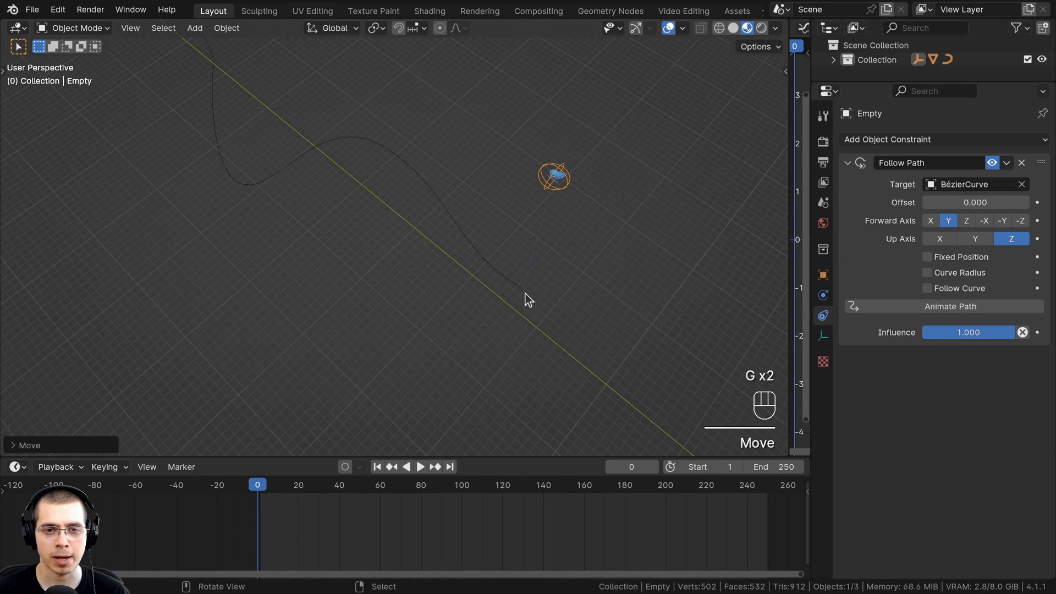
{"action": "middle_click_drag", "start_coordinate": [530, 226], "coordinate": [500, 275], "text": "shift"}
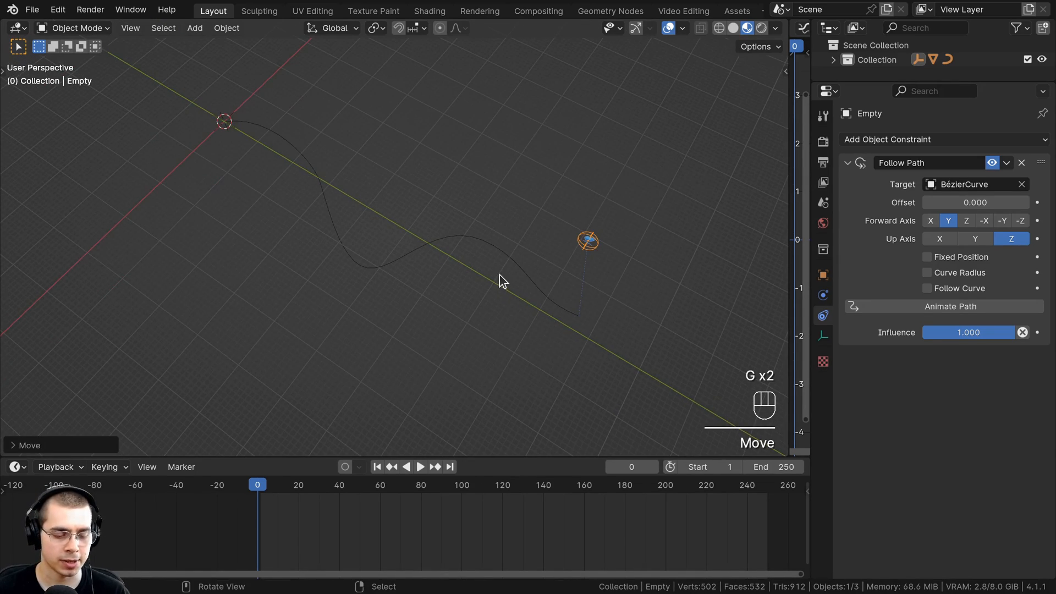
{"action": "key", "text": "alt+g"}
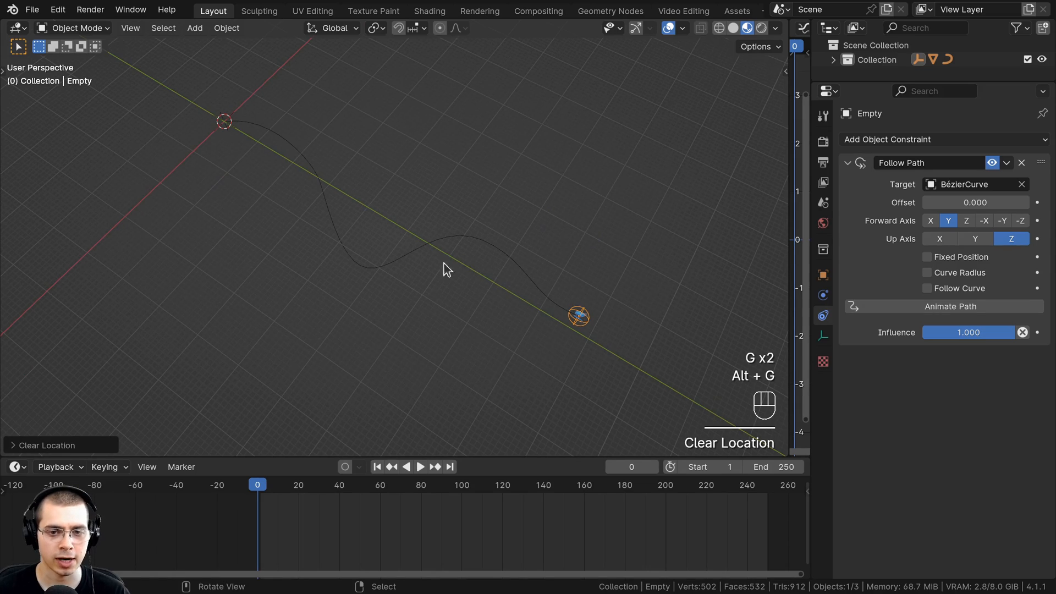
Select the Bézier curve and expand the Path Animation settings in its curve data properties
{"action": "middle_click_drag", "start_coordinate": [601, 330], "coordinate": [475, 307]}
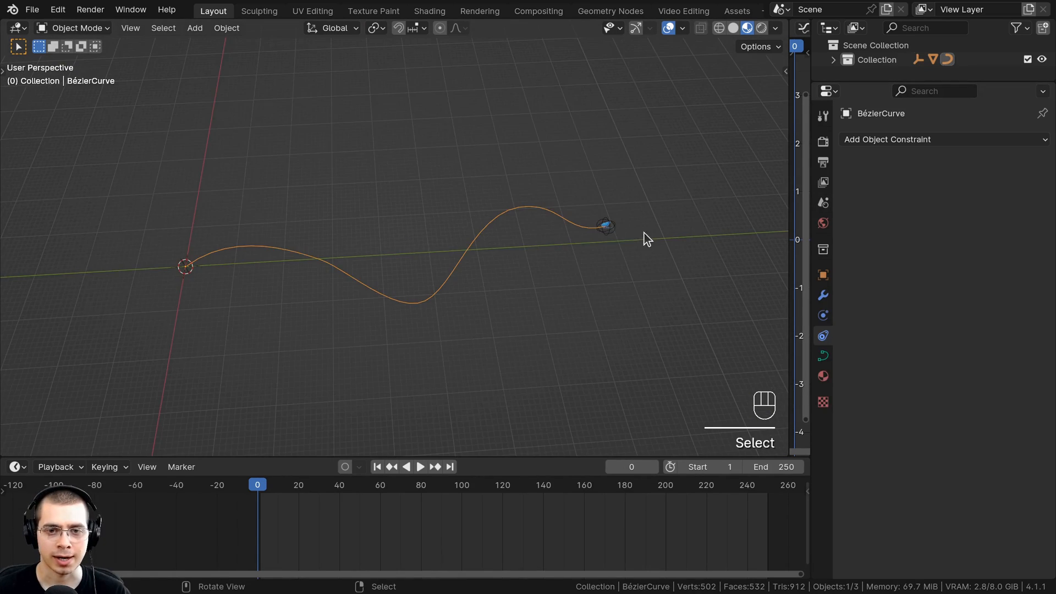
{"action": "right_click", "coordinate": [604, 232]}
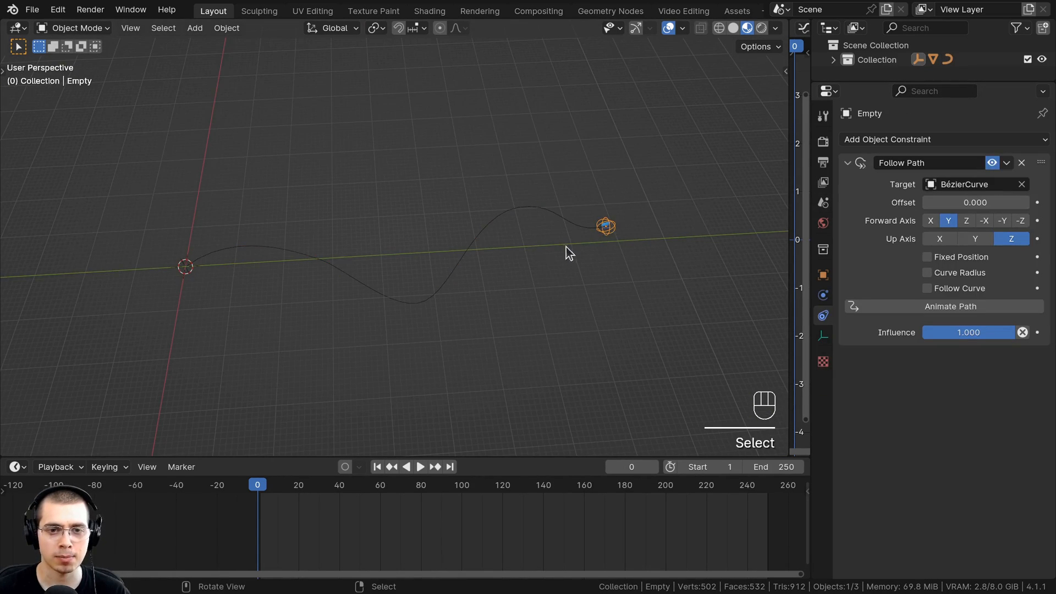
{"action": "middle_click_drag", "start_coordinate": [569, 253], "coordinate": [602, 240]}
{"action": "right_click", "coordinate": [538, 215]}
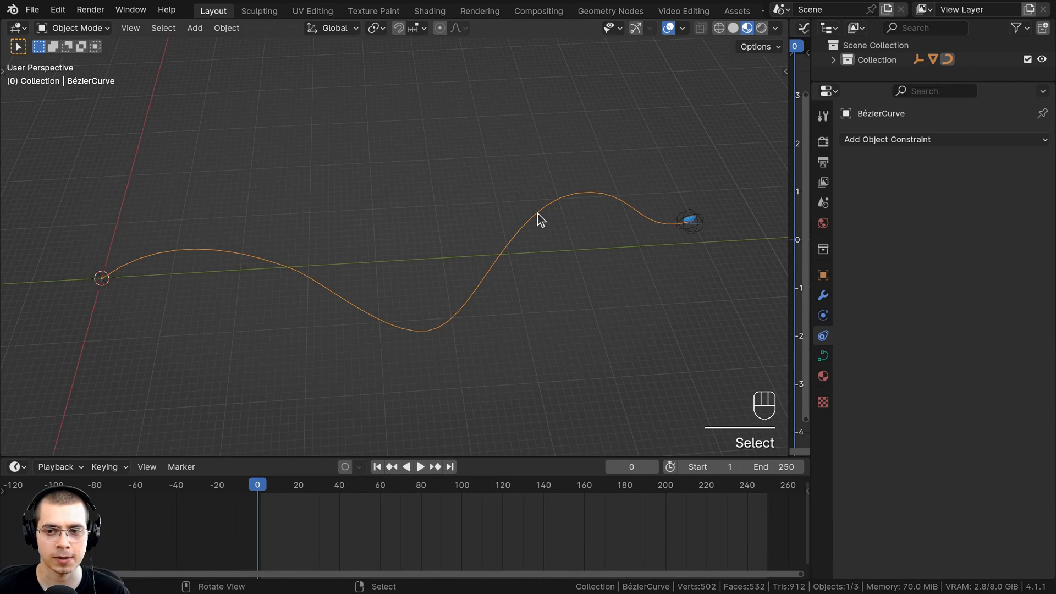
{"action": "left_click", "coordinate": [823, 357]}
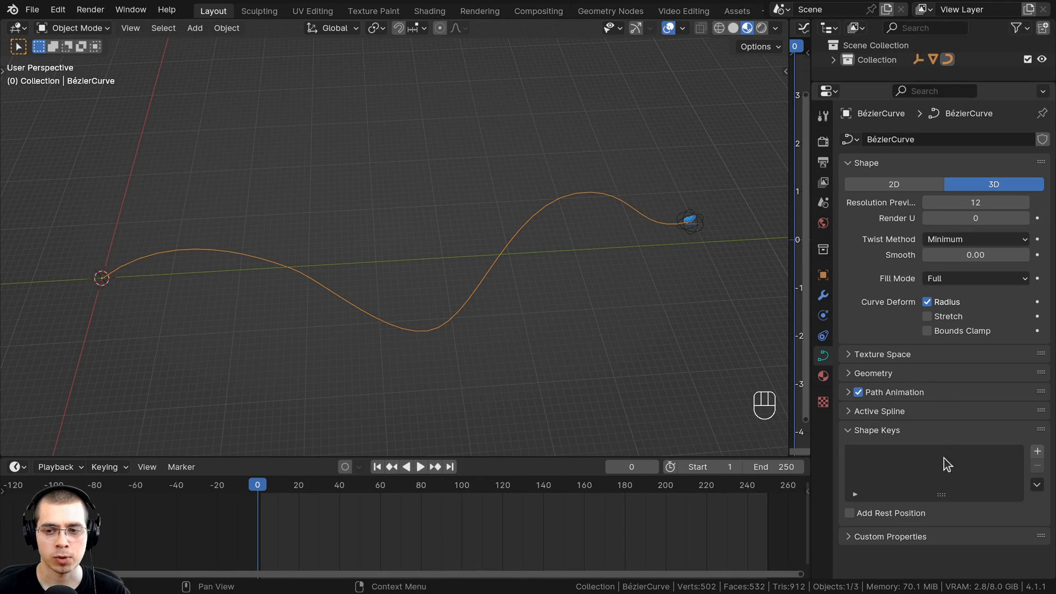
{"action": "left_click", "coordinate": [847, 392]}
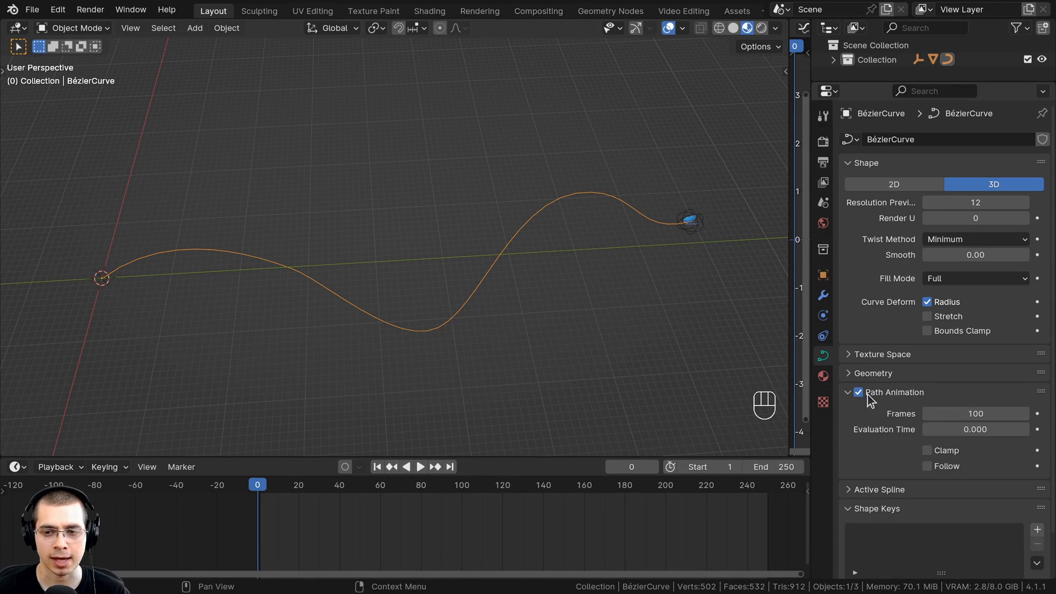
{"action": "scroll", "coordinate": [882, 395], "scroll_direction": "down", "scroll_amount": 2}
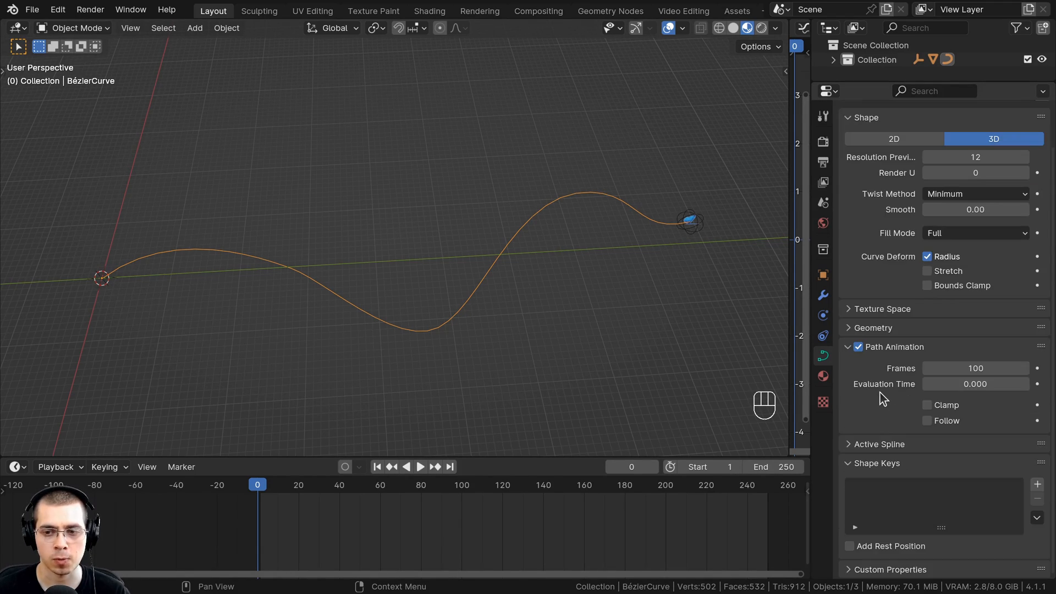
Set the curve's Evaluation Time to 100.490, placing the butterfly at the path's end on the world origin, and keyframe it at frame 0
{"action": "left_click", "coordinate": [972, 384]}
{"action": "type", "text": "3.8"}
{"action": "key", "text": "Return"}
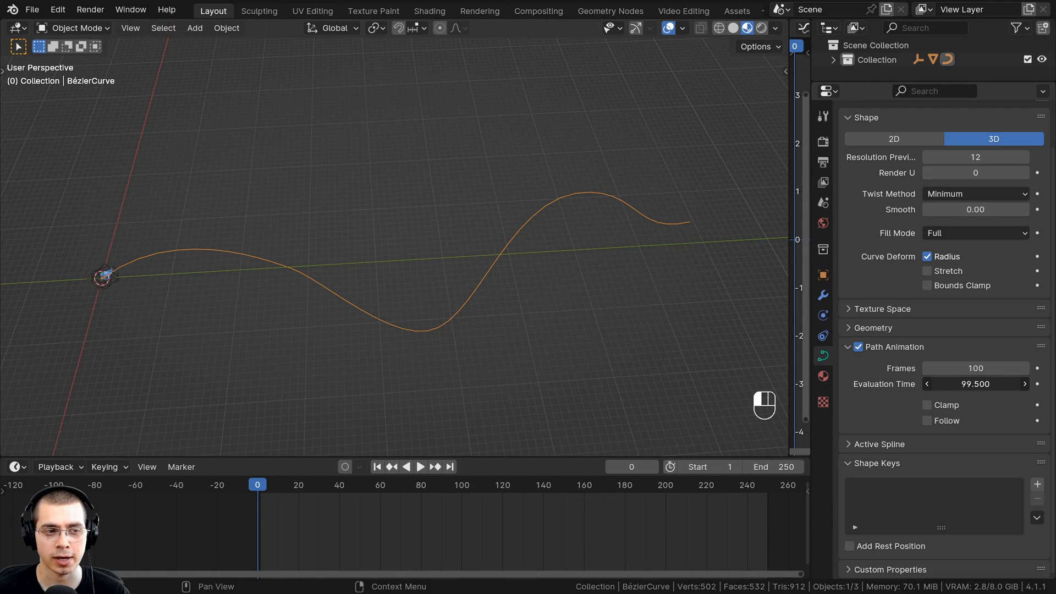
{"action": "left_click_drag", "start_coordinate": [975, 384], "coordinate": [978, 384]}
{"action": "middle_click_drag", "start_coordinate": [184, 344], "coordinate": [286, 338], "text": "shift"}
{"action": "middle_click_drag", "start_coordinate": [286, 338], "coordinate": [434, 312]}
{"action": "middle_click_drag", "start_coordinate": [110, 425], "coordinate": [174, 301], "text": "shift"}
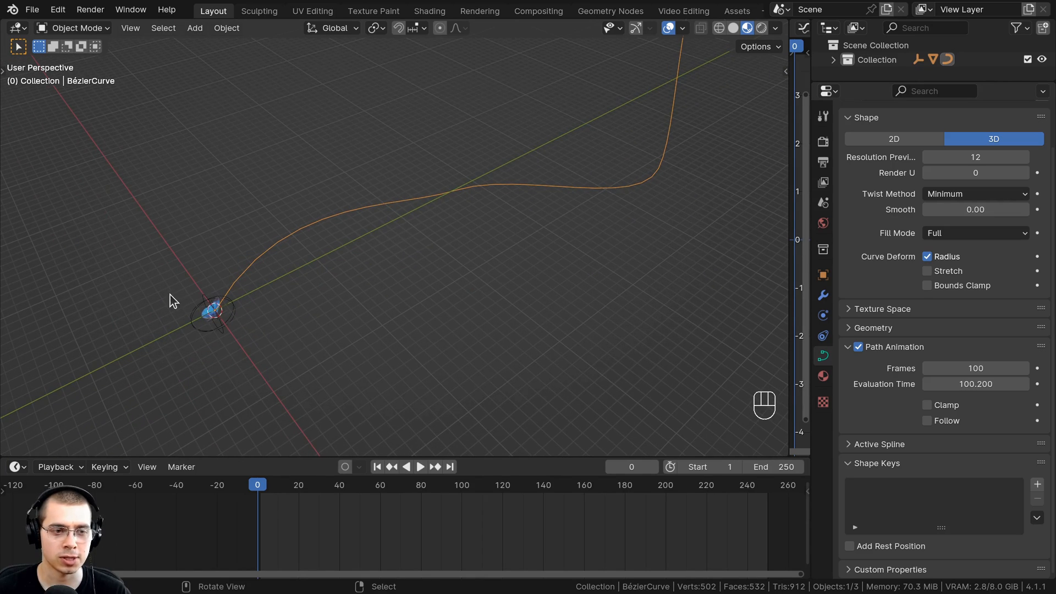
{"action": "left_click_drag", "start_coordinate": [937, 384], "coordinate": [995, 384], "text": "shift"}
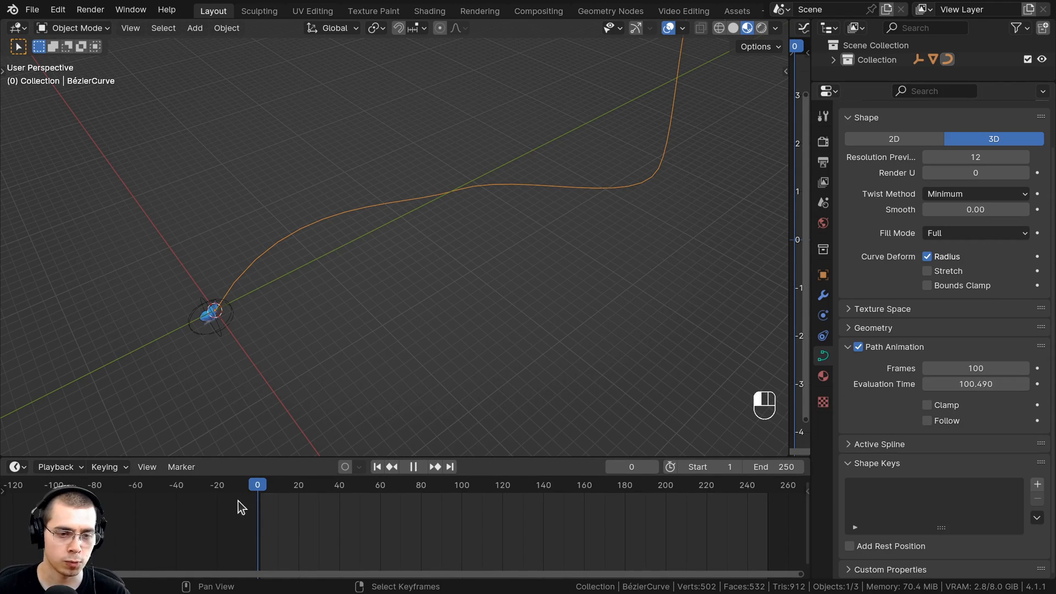
{"action": "middle_click_drag", "start_coordinate": [325, 509], "coordinate": [253, 509]}
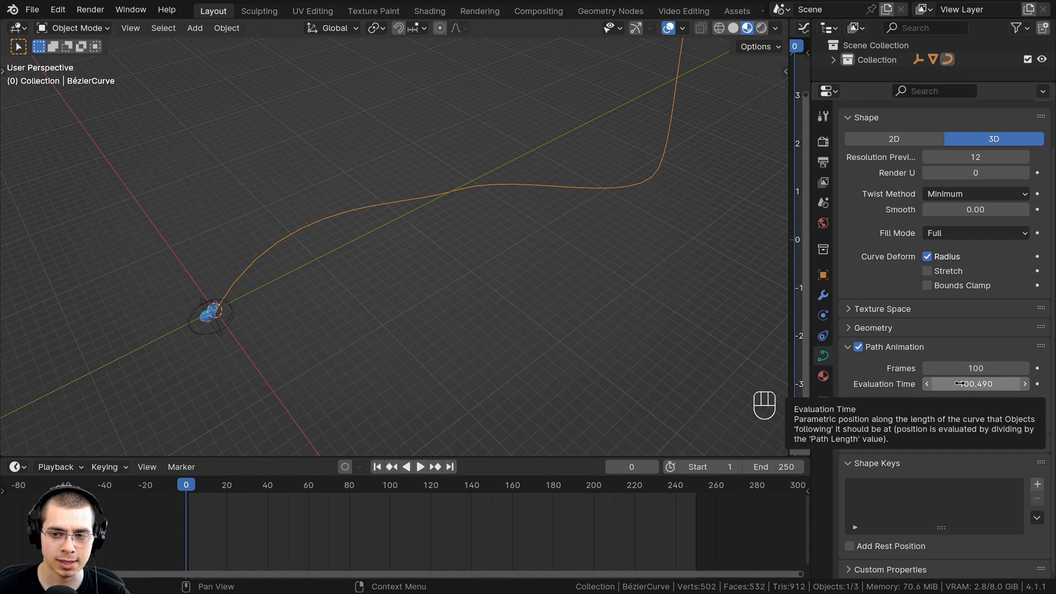
{"action": "key", "text": "i"}
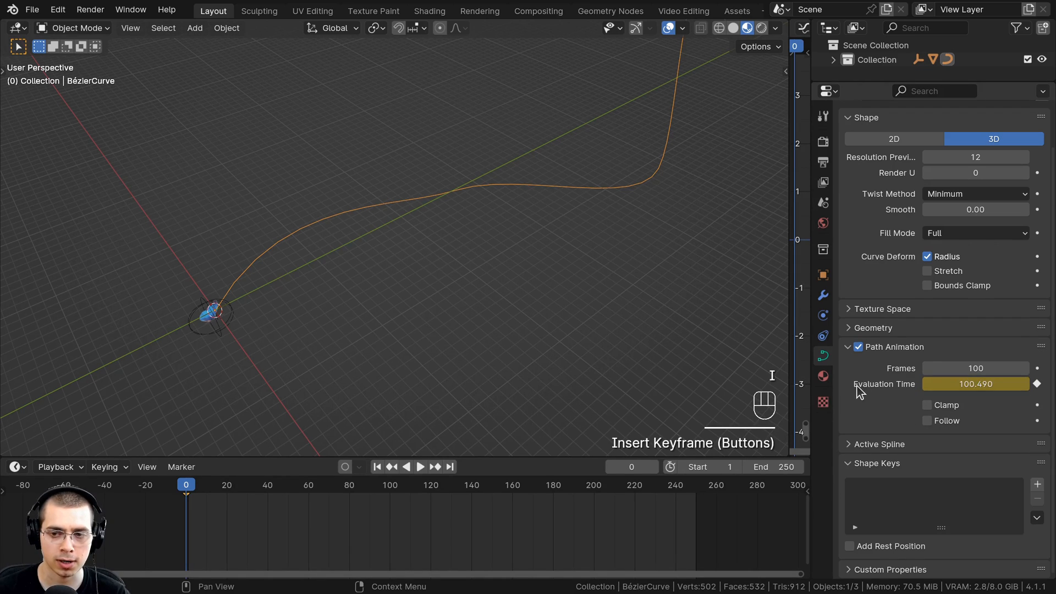
Go to frame 150, set the curve's Evaluation Time to 0 and keyframe it there
{"action": "scroll", "coordinate": [434, 266], "scroll_direction": "down", "scroll_amount": 3}
{"action": "middle_click_drag", "start_coordinate": [297, 275], "coordinate": [112, 283]}
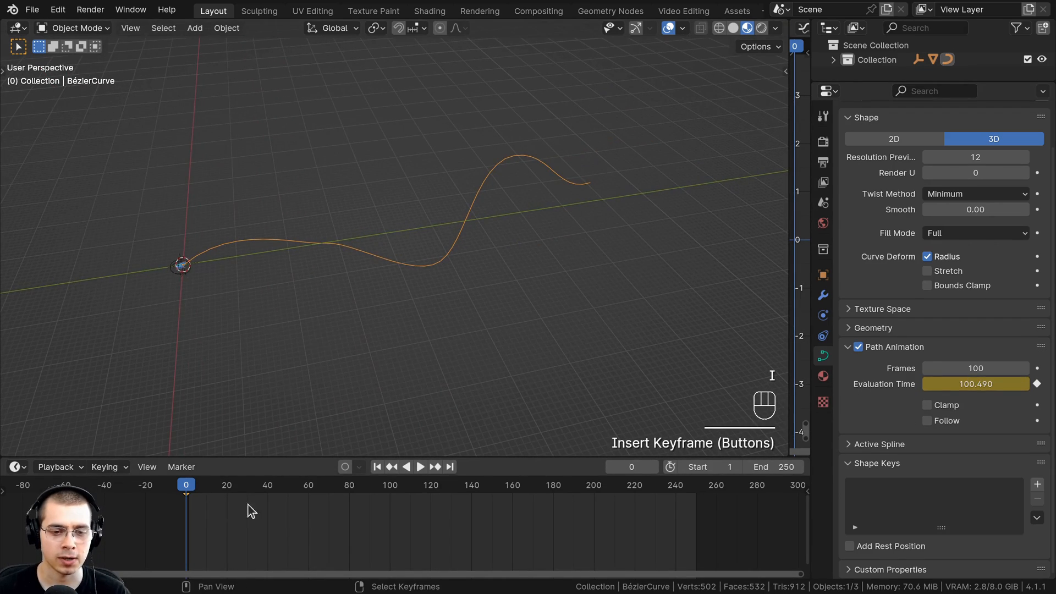
{"action": "left_click_drag", "start_coordinate": [251, 511], "coordinate": [477, 491]}
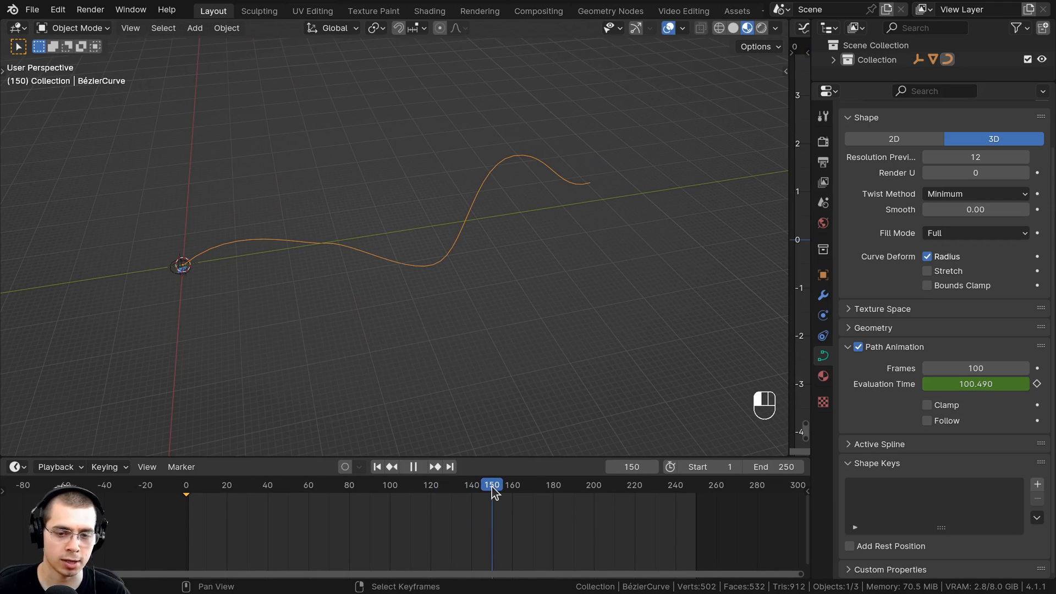
{"action": "left_click_drag", "start_coordinate": [975, 384], "coordinate": [1013, 384]}
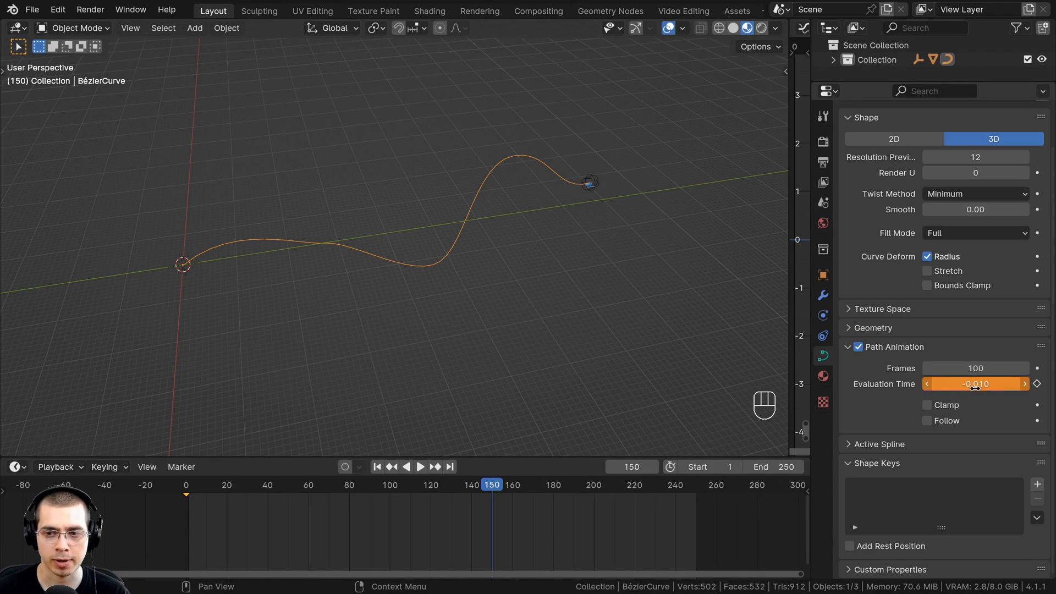
{"action": "left_click_drag", "start_coordinate": [975, 387], "coordinate": [975, 386]}
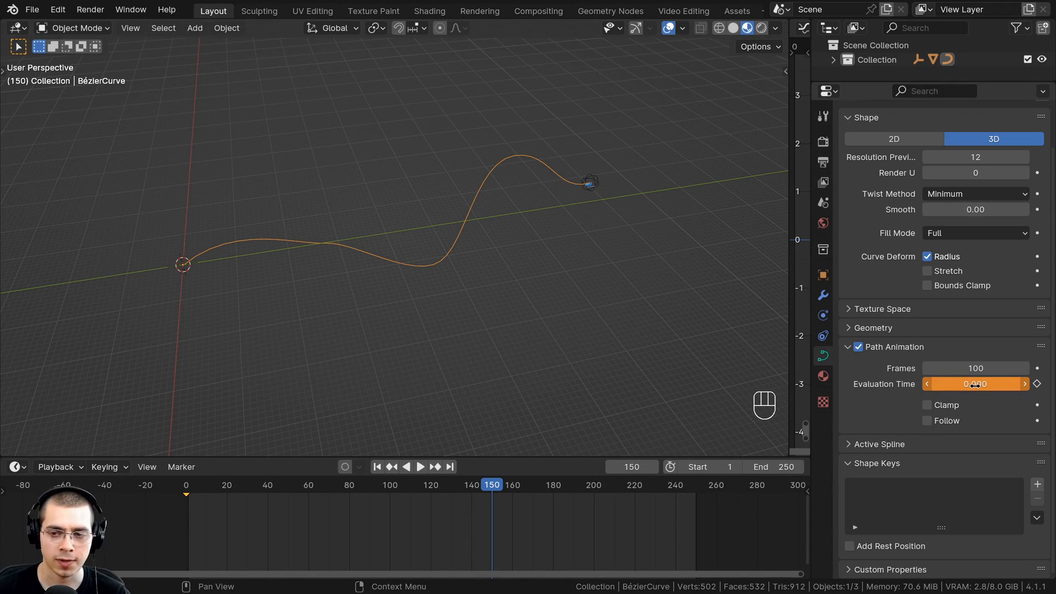
{"action": "key", "text": "i"}
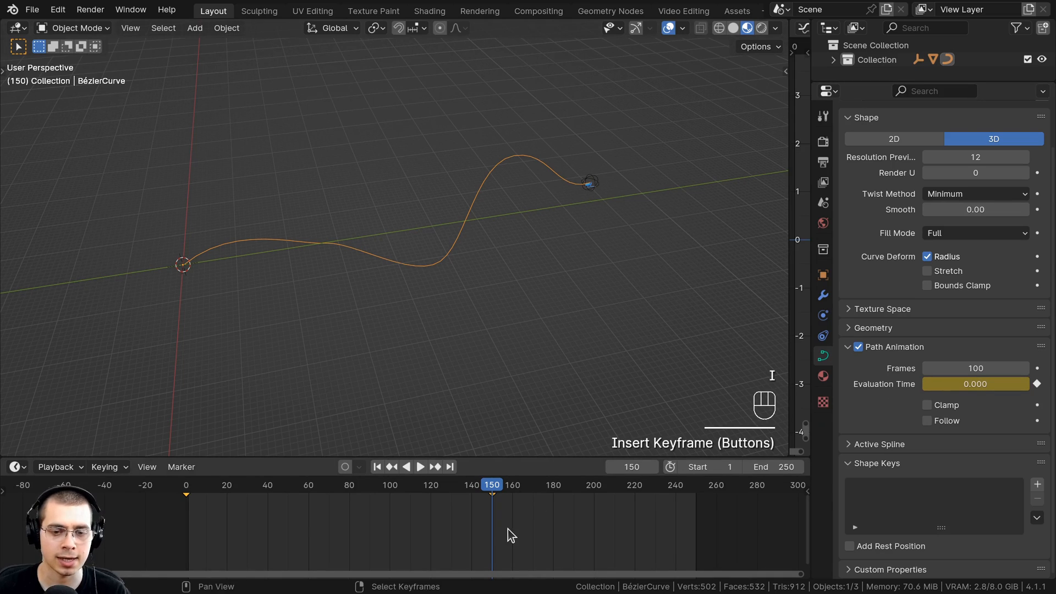
Play the animation from frame 0 and scrub through the timeline to review the butterfly's flight along the curve
{"action": "left_click_drag", "start_coordinate": [465, 487], "coordinate": [195, 487]}
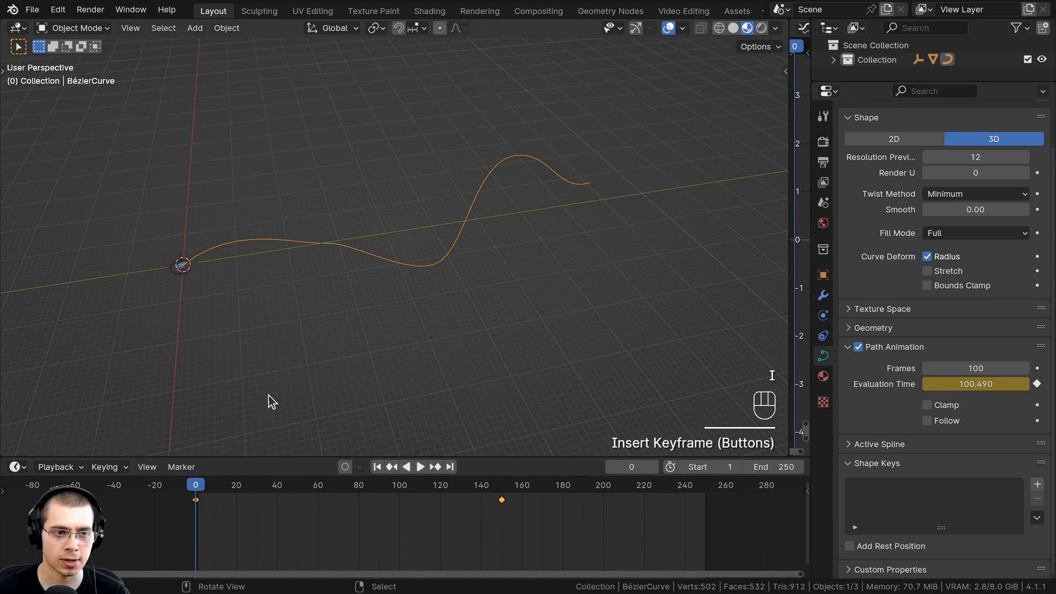
{"action": "key", "text": "space"}
{"action": "middle_click_drag", "start_coordinate": [328, 354], "coordinate": [276, 289]}
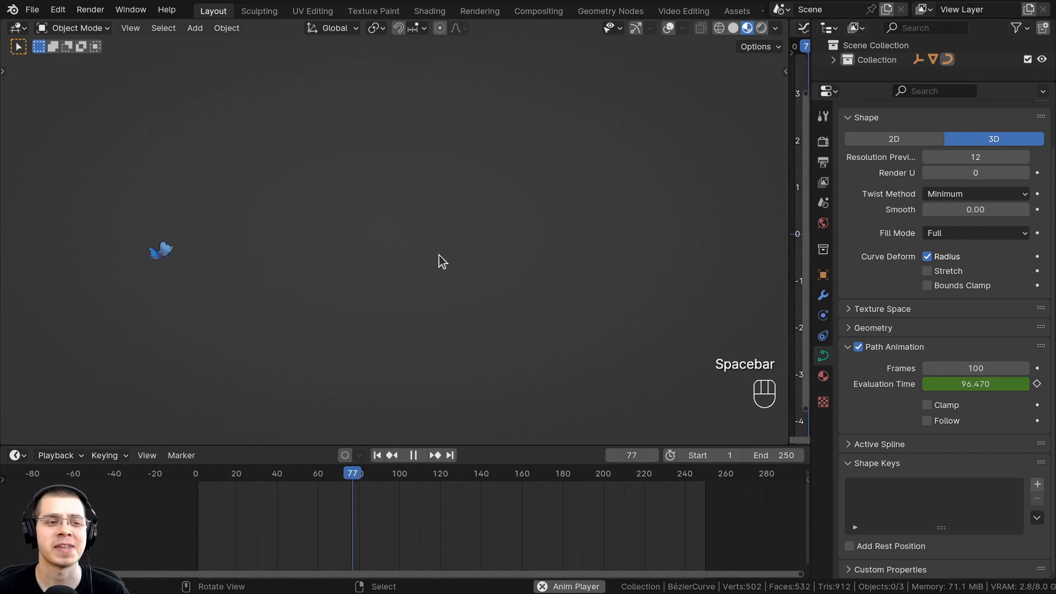
{"action": "middle_click_drag", "start_coordinate": [439, 259], "coordinate": [400, 224], "text": "shift"}
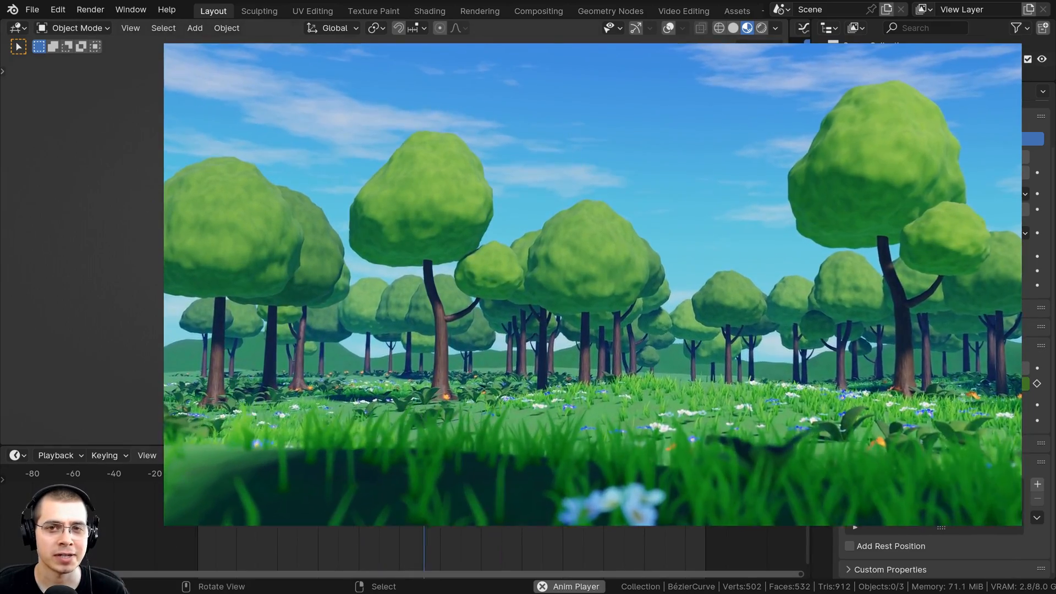
{"action": "key", "text": "space"}
{"action": "left_click", "coordinate": [391, 474]}
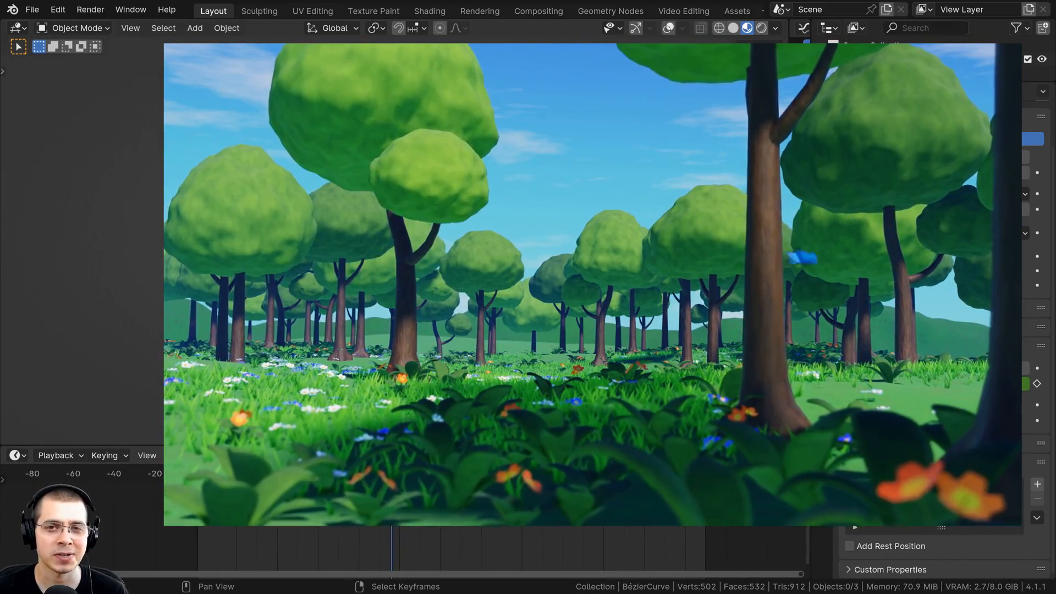
{"action": "left_click_drag", "start_coordinate": [392, 474], "coordinate": [436, 474]}
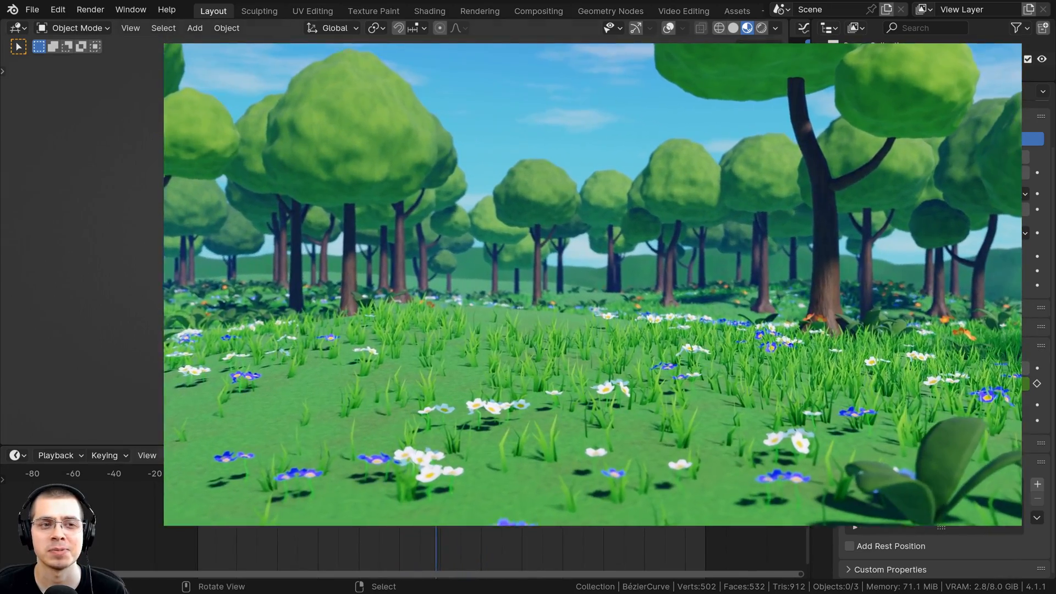